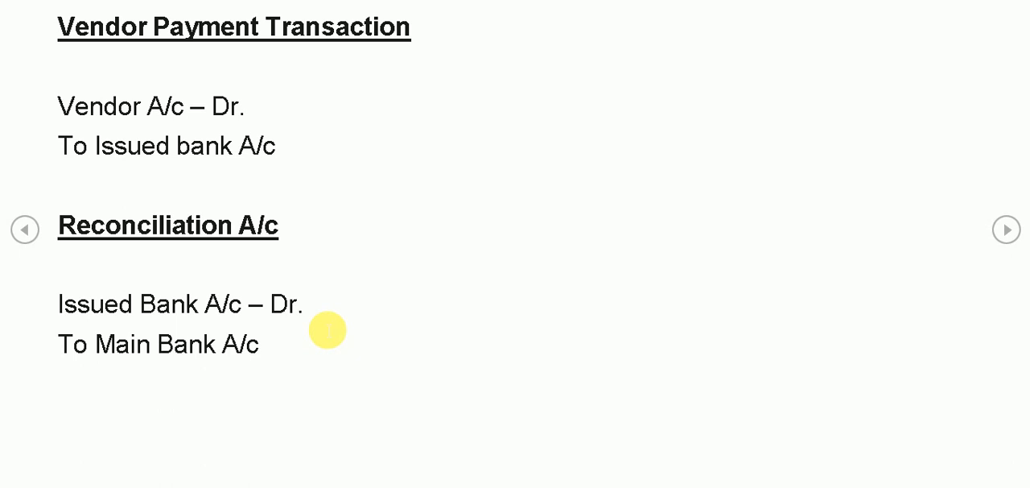
{"action": "left_click", "coordinate": [1007, 230]}
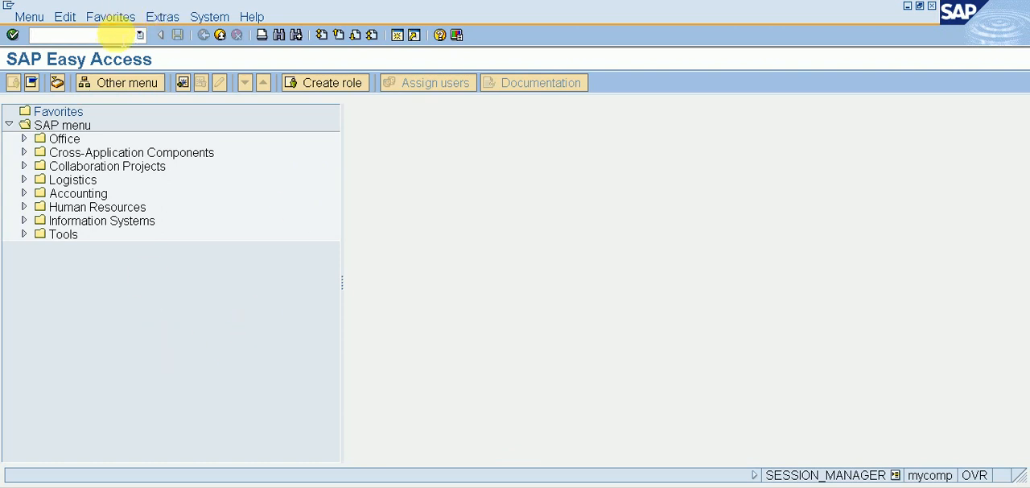
Step: Open the central G/L account maintenance transaction with the command /NFS00
{"action": "left_click", "coordinate": [118, 35]}
{"action": "type", "text": "/NFS00"}
{"action": "key", "text": "Return"}
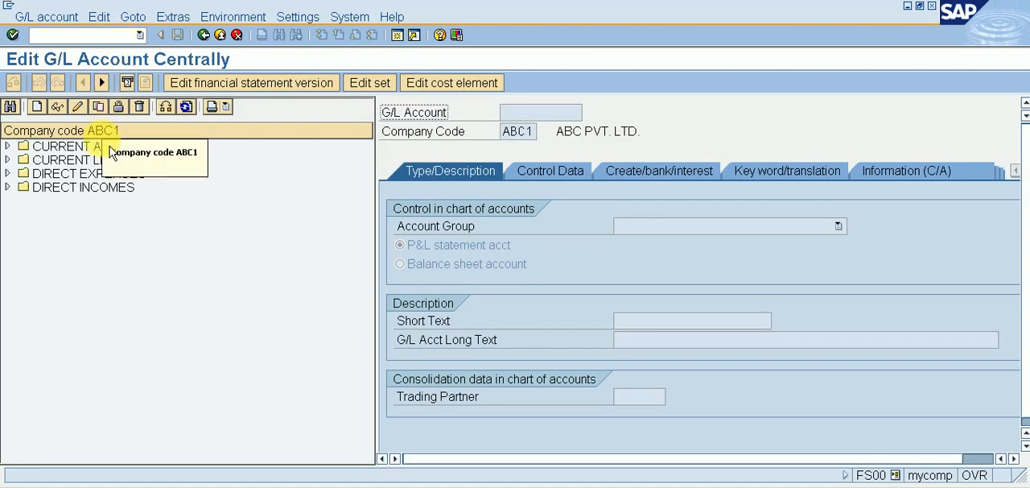
Step: Expand the CURRENT ASSETS group of company code ABC1 and select the RECEIVED BANK A/C account
{"action": "double_click", "coordinate": [104, 147]}
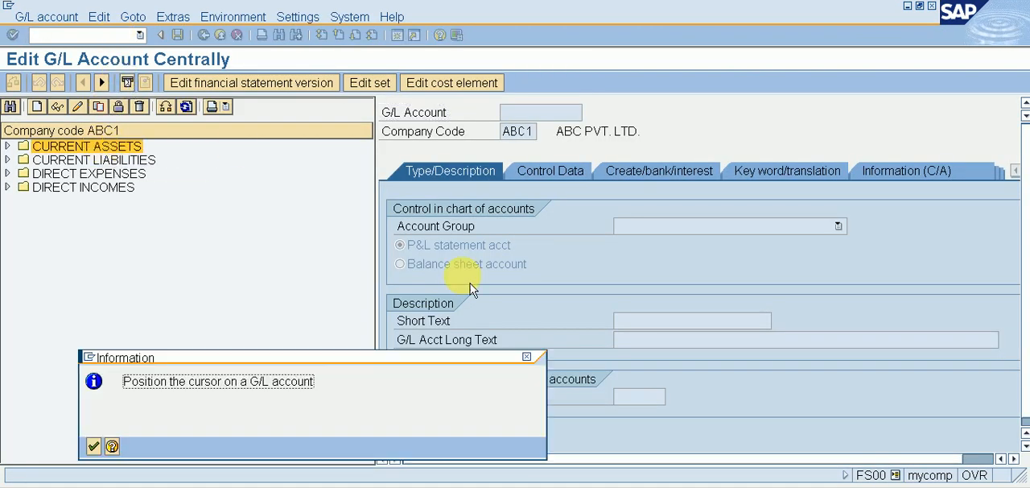
{"action": "left_click", "coordinate": [527, 356]}
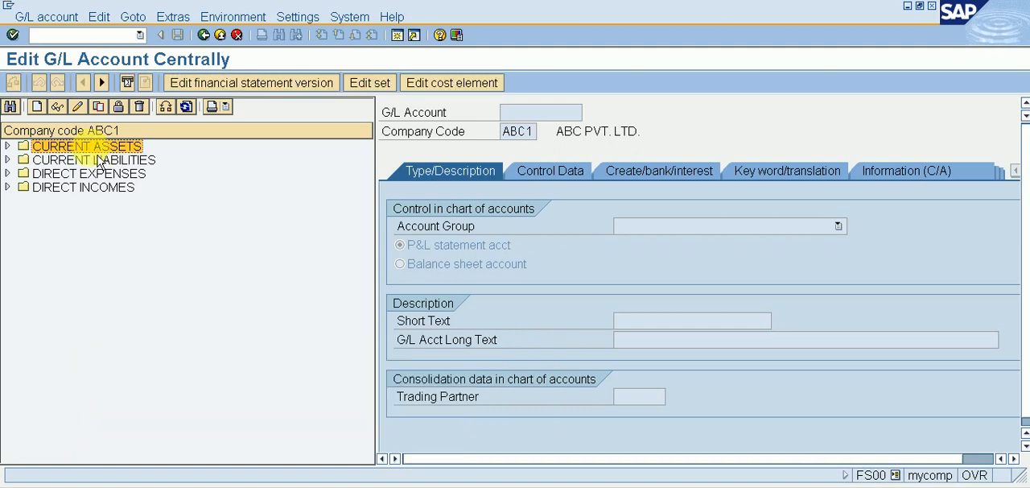
{"action": "key", "text": "Right"}
{"action": "key", "text": "Down"}
{"action": "key", "text": "Down"}
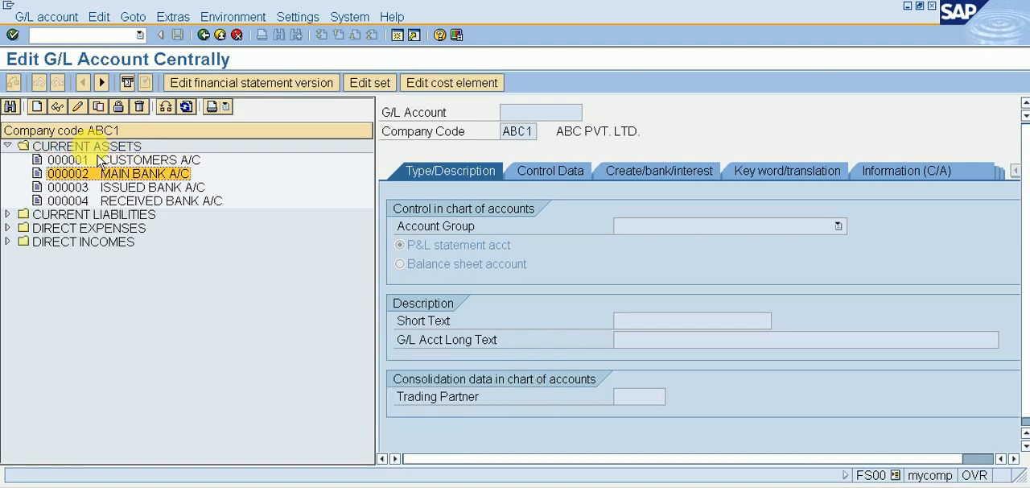
{"action": "key", "text": "Down"}
{"action": "key", "text": "Down"}
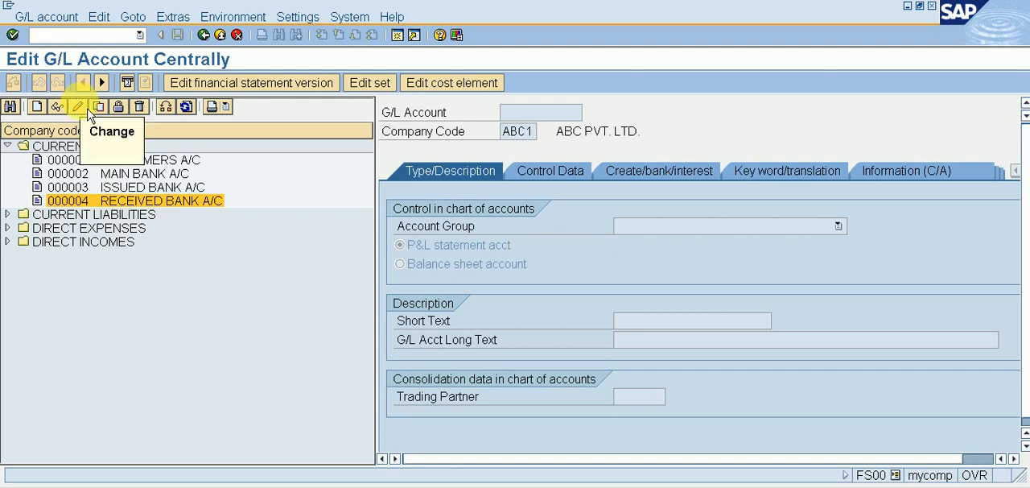
Step: Review the control data and the document creation and bank settings of RECEIVED BANK A/C, and return to SAP Easy Access
{"action": "left_click", "coordinate": [551, 173]}
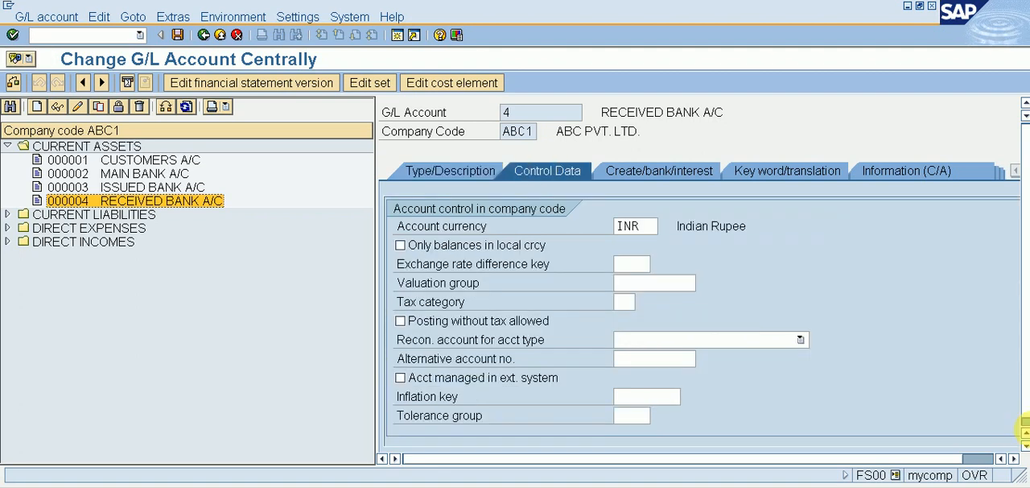
{"action": "scroll", "coordinate": [1016, 415], "scroll_direction": "down", "scroll_amount": 1}
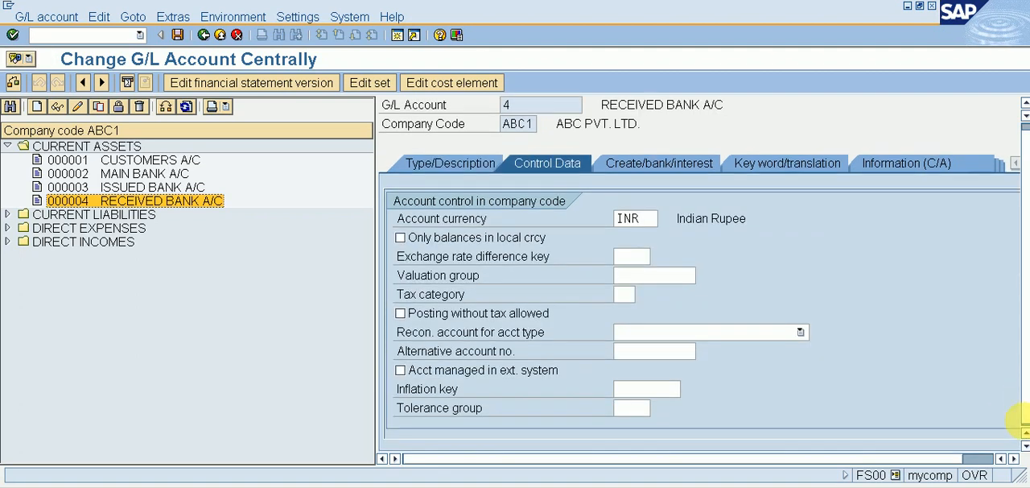
{"action": "scroll", "coordinate": [633, 409], "scroll_direction": "down", "scroll_amount": 3}
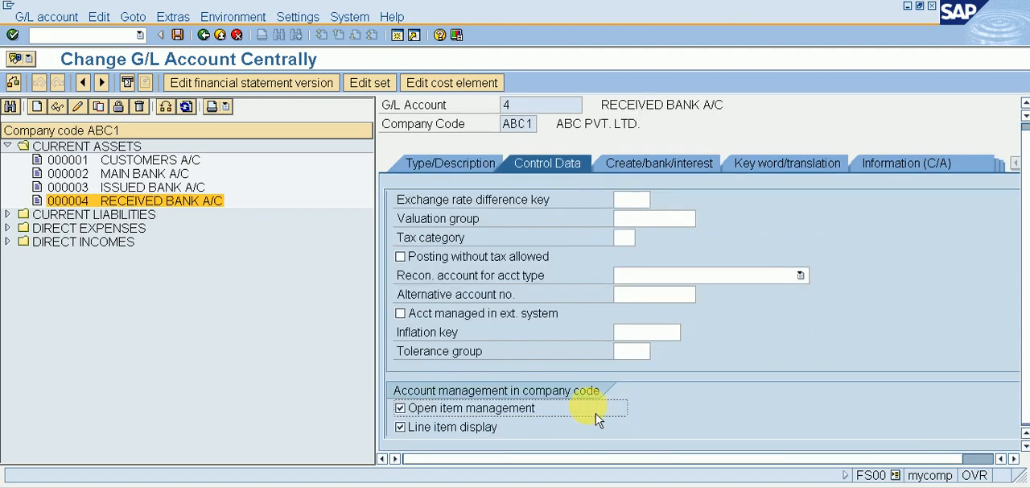
{"action": "scroll", "coordinate": [596, 419], "scroll_direction": "down", "scroll_amount": 2}
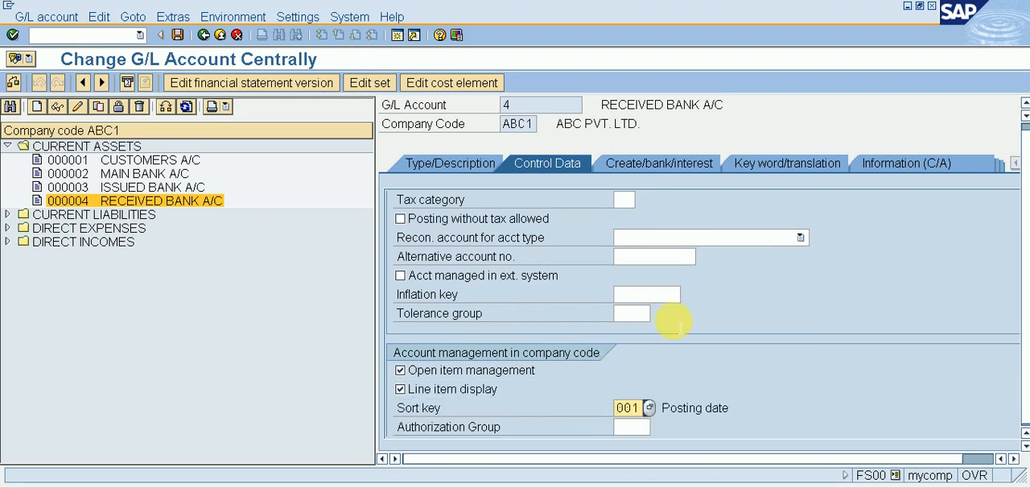
{"action": "left_click", "coordinate": [646, 166]}
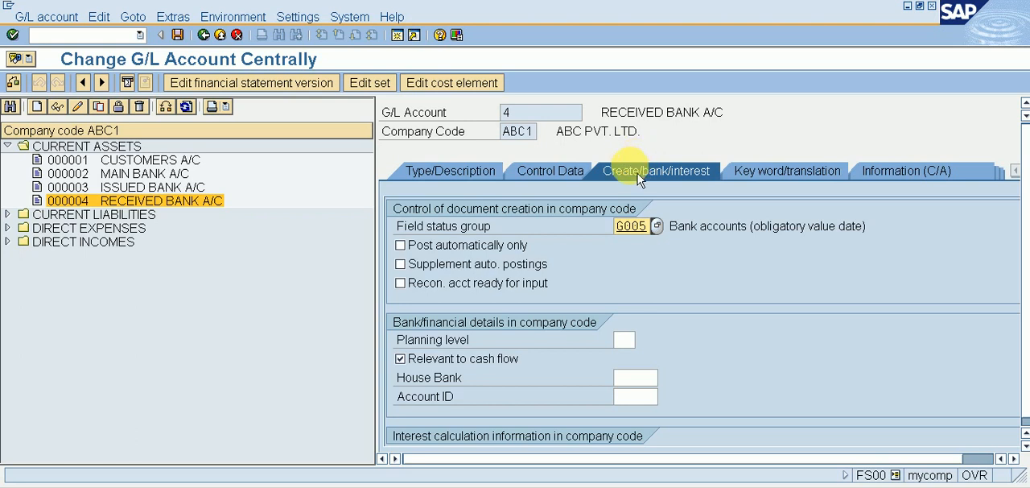
{"action": "left_click", "coordinate": [203, 34]}
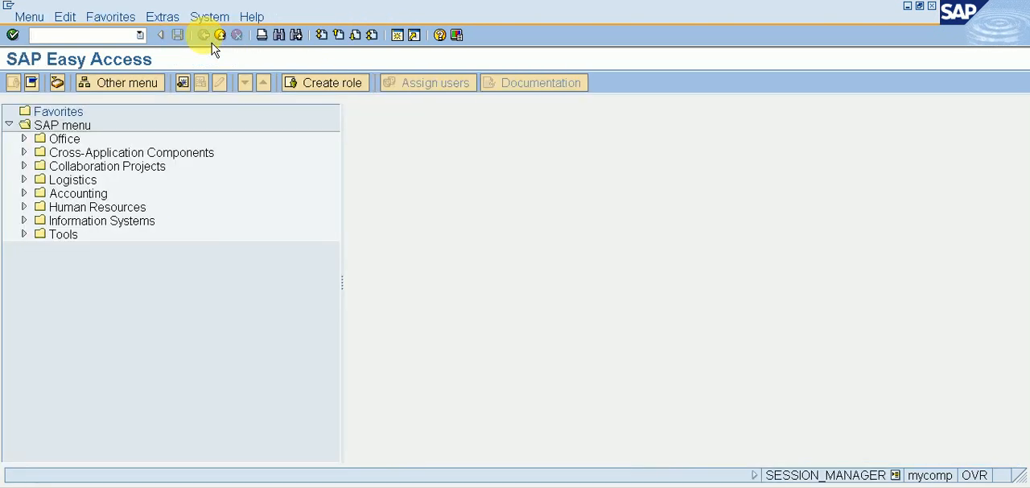
Step: Run the transaction /NSPRO and display the SAP Reference IMG
{"action": "left_click", "coordinate": [93, 35]}
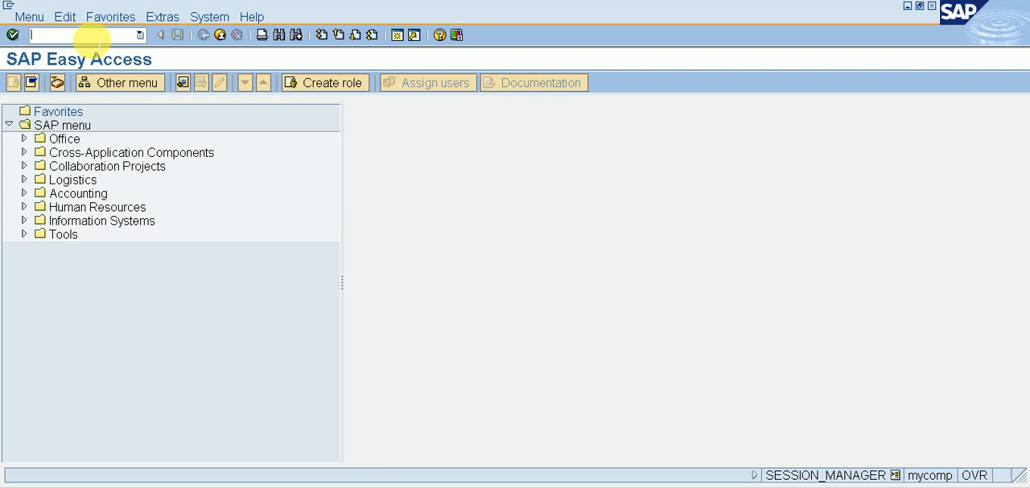
{"action": "type", "text": "/NSPRO"}
{"action": "key", "text": "Return"}
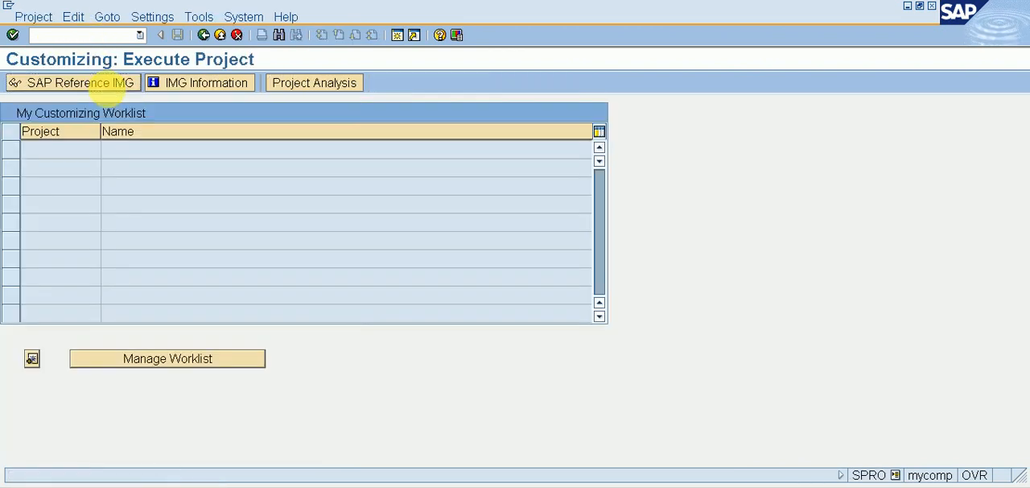
{"action": "left_click", "coordinate": [116, 88]}
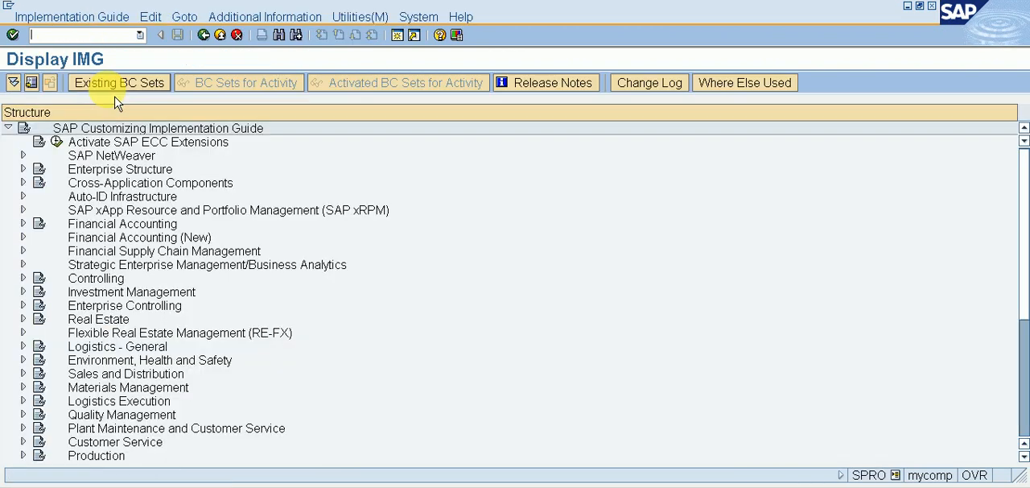
Step: Expand Financial Accounting (New) and its Bank Accounting node in the implementation guide
{"action": "left_click", "coordinate": [145, 240]}
{"action": "double_click", "coordinate": [145, 239]}
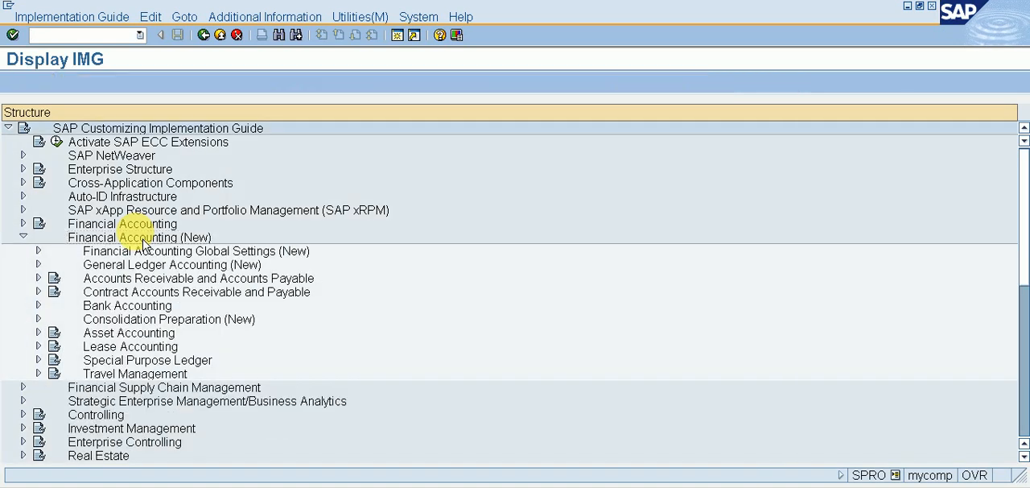
{"action": "key", "text": "Down"}
{"action": "key", "text": "Down"}
{"action": "key", "text": "Down"}
{"action": "key", "text": "Down"}
{"action": "key", "text": "Down"}
{"action": "key", "text": "Right"}
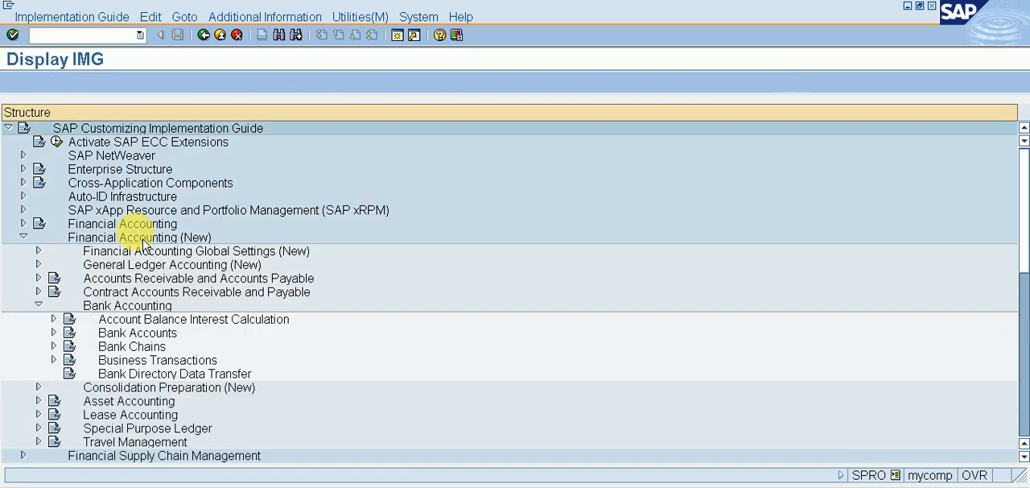
Step: Expand Business Transactions under Bank Accounting, and Payment Transactions within it
{"action": "key", "text": "Down"}
{"action": "key", "text": "Down"}
{"action": "key", "text": "Down"}
{"action": "key", "text": "Down"}
{"action": "key", "text": "Right"}
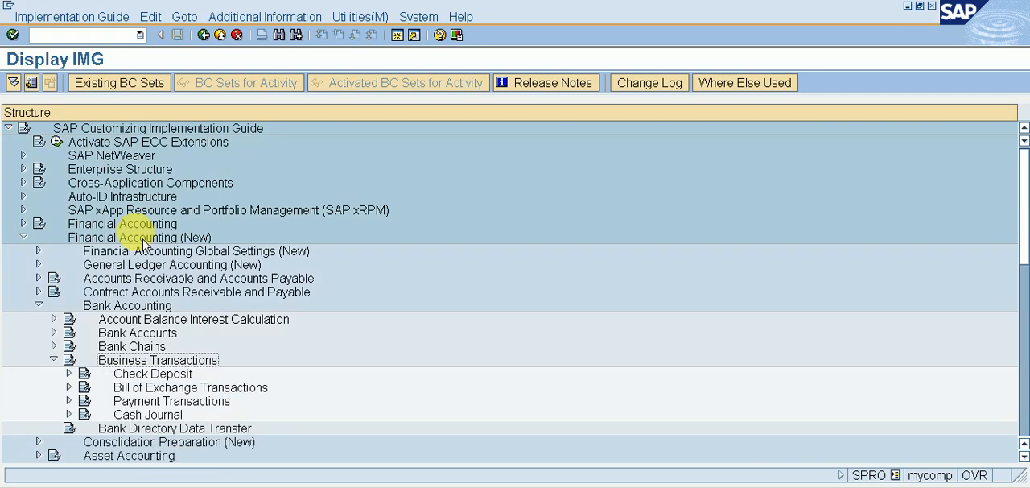
{"action": "key", "text": "Down"}
{"action": "key", "text": "Down"}
{"action": "key", "text": "Down"}
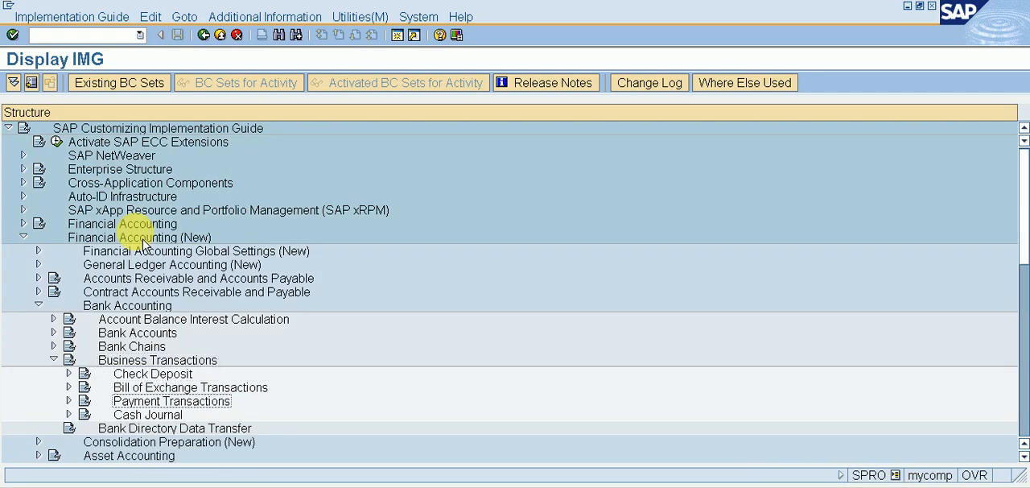
{"action": "key", "text": "Right"}
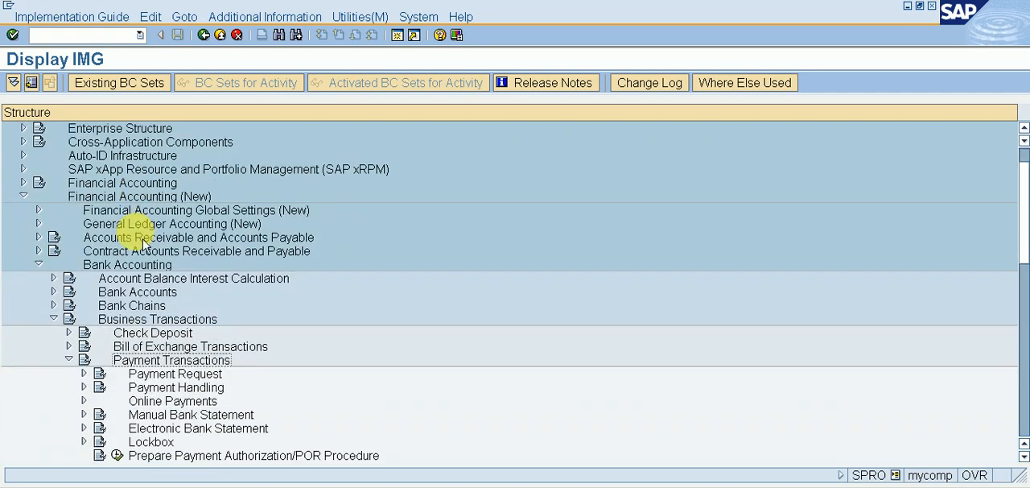
Step: Under Manual Bank Statement, open Define Posting Keys and Posting Rules for Manual Bank Statement for chart of accounts ABC1
{"action": "key", "text": "Down"}
{"action": "key", "text": "Down"}
{"action": "key", "text": "Down"}
{"action": "key", "text": "Down"}
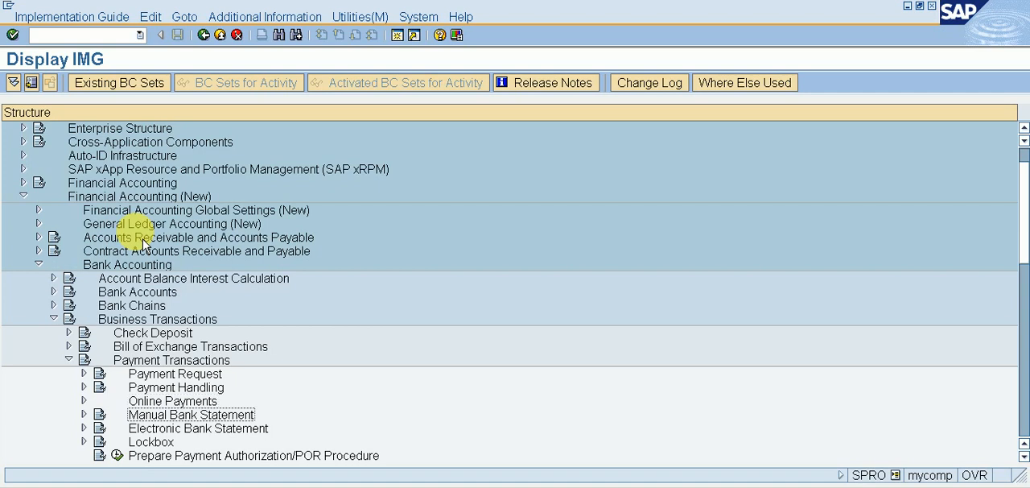
{"action": "key", "text": "Right"}
{"action": "key", "text": "Down"}
{"action": "key", "text": "Down"}
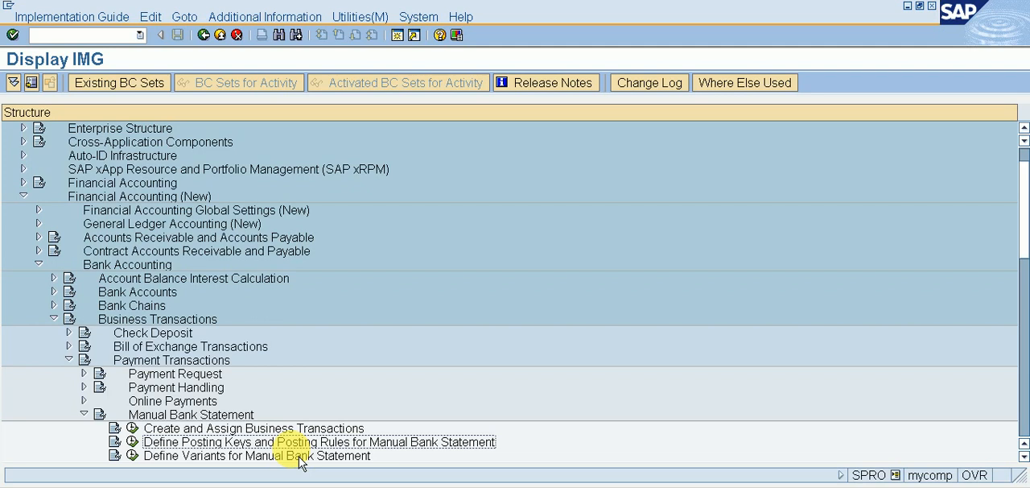
{"action": "left_click", "coordinate": [134, 443]}
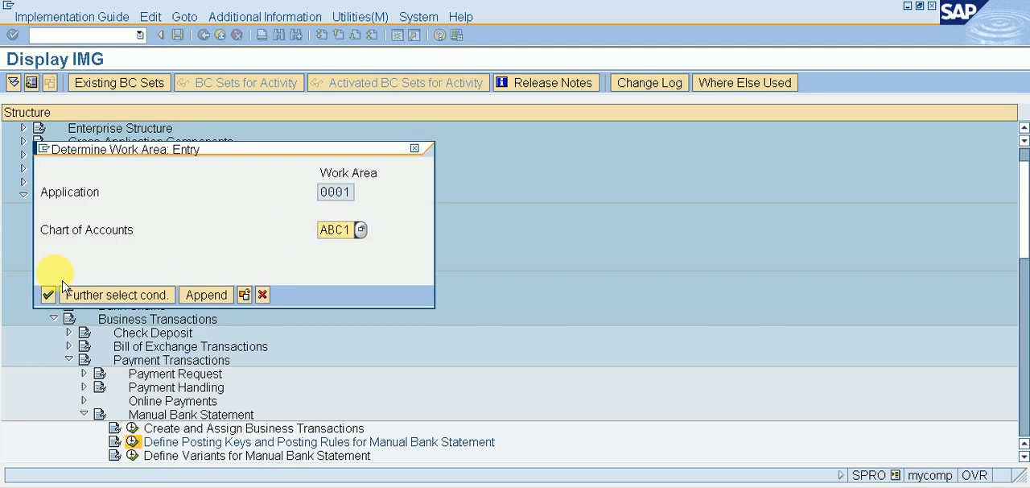
{"action": "left_click", "coordinate": [46, 294]}
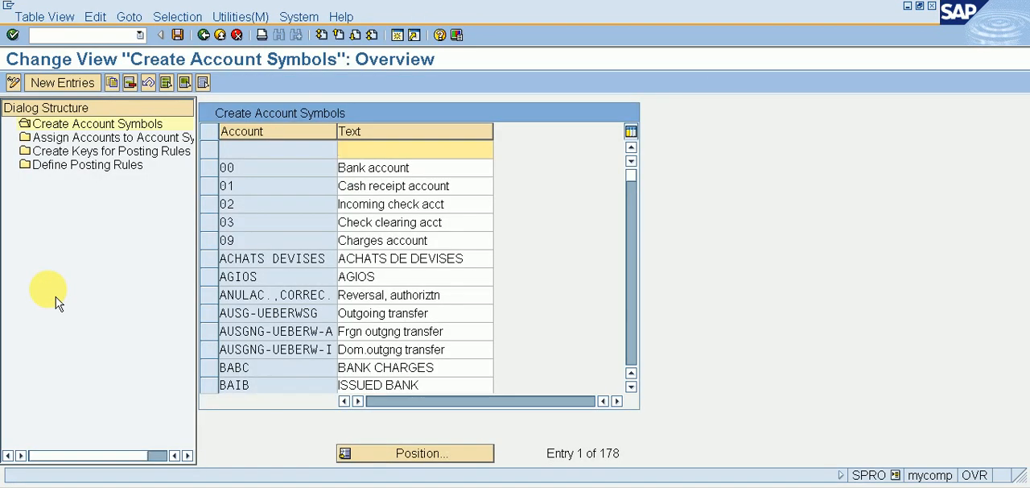
Step: Start new account symbol entries and add the symbol ABMN with the text MAIN BANK
{"action": "left_click", "coordinate": [74, 92]}
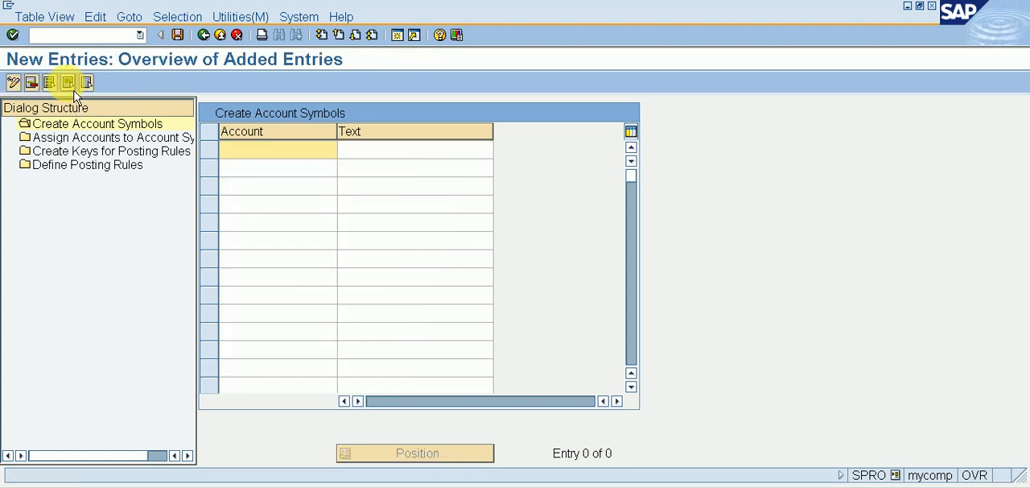
{"action": "left_click", "coordinate": [271, 151]}
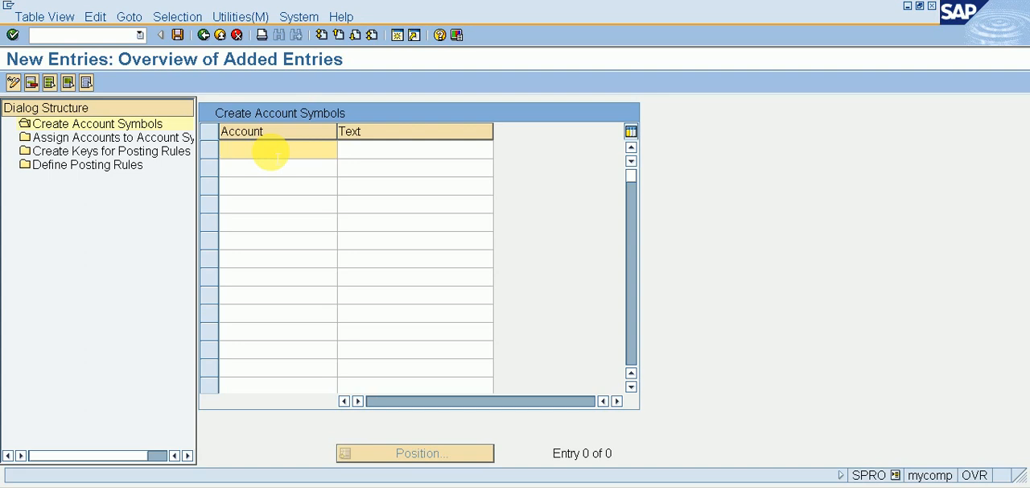
{"action": "type", "text": "AB"}
{"action": "type", "text": "MN"}
{"action": "key", "text": "Tab"}
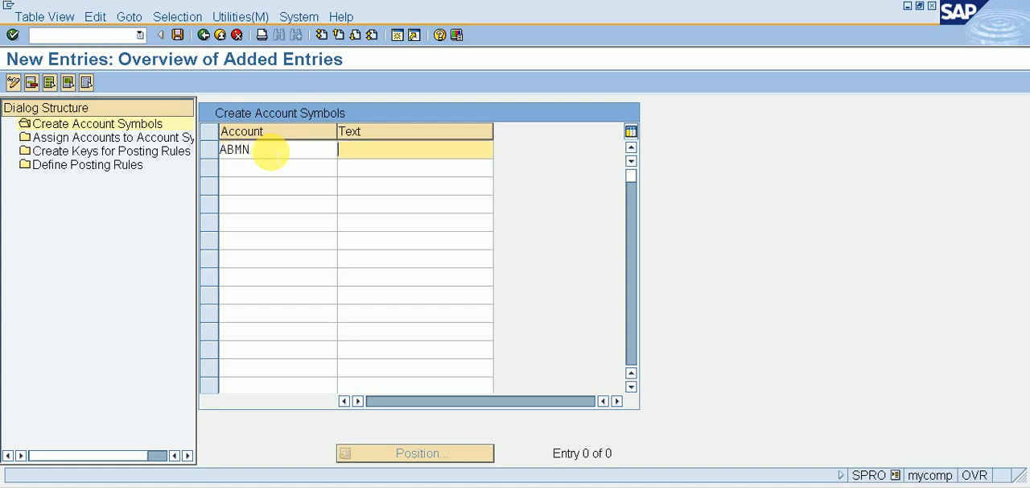
{"action": "type", "text": "MAIN"}
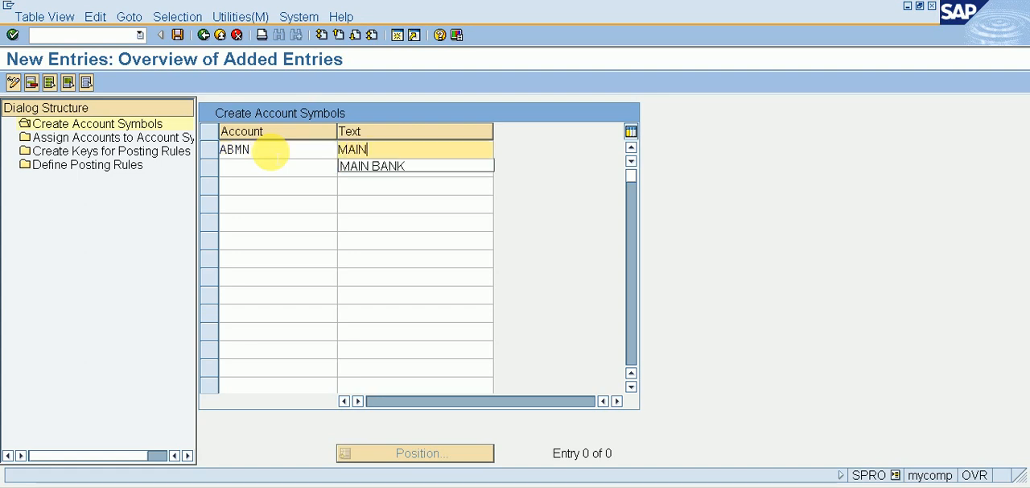
{"action": "type", "text": " BANK"}
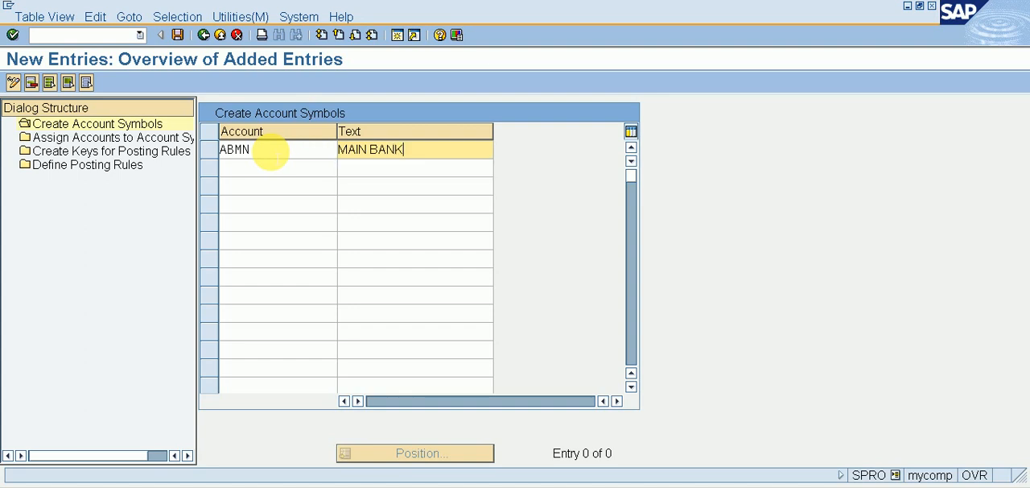
{"action": "key", "text": "Tab"}
Step: Add a second account symbol ABIB with the text ISSUED BANK
{"action": "type", "text": "B "}
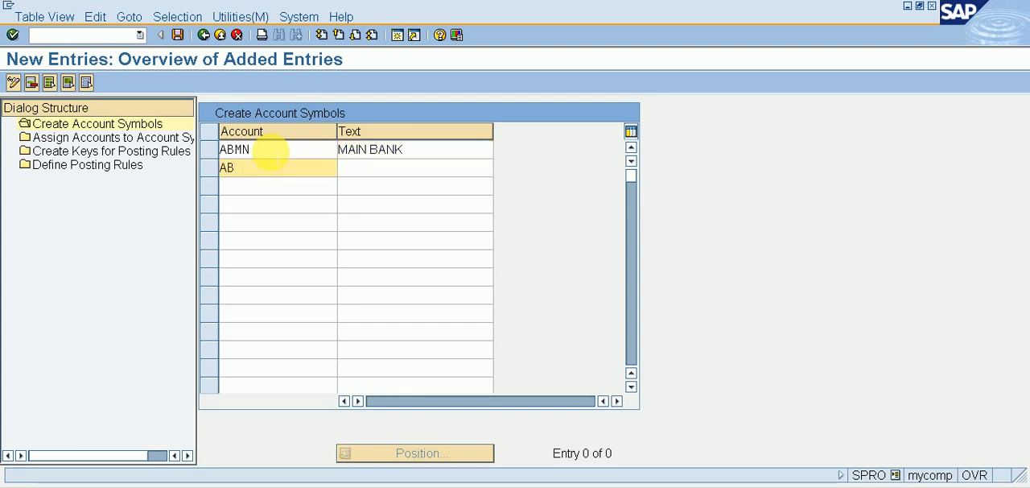
{"action": "type", "text": "IB"}
{"action": "key", "text": "Tab"}
{"action": "type", "text": "ISSUED"}
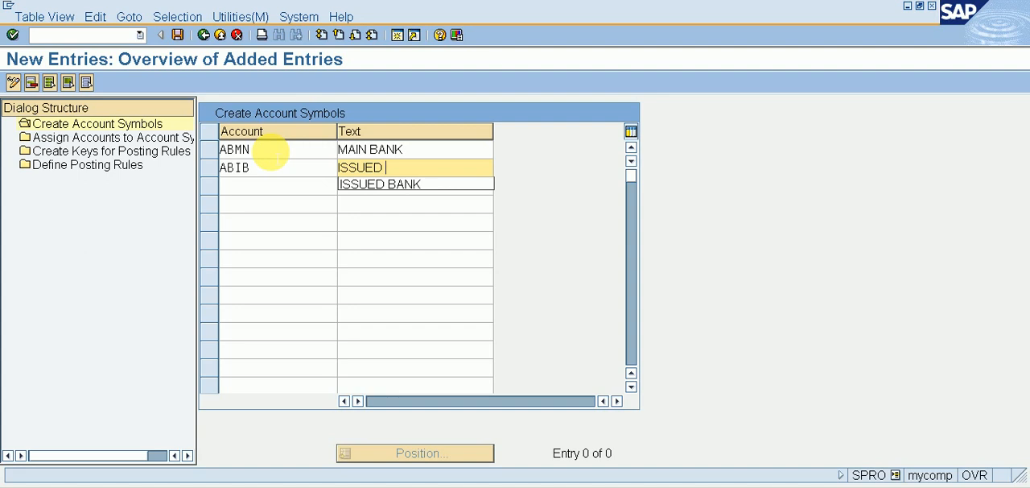
{"action": "type", "text": " BANK"}
{"action": "key", "text": "Tab"}
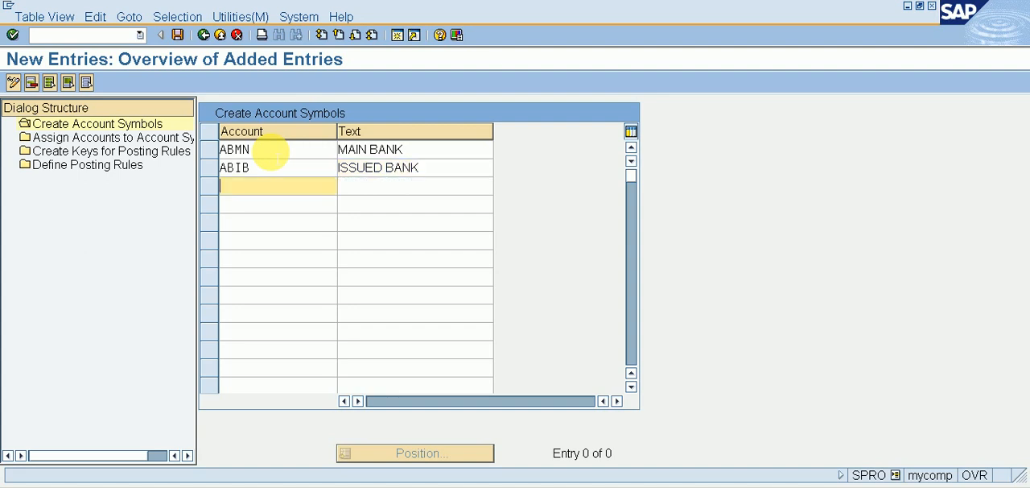
Step: Add a third account symbol ABRB with the text RECEIVED BANK
{"action": "type", "text": "ABRB"}
{"action": "key", "text": "Tab"}
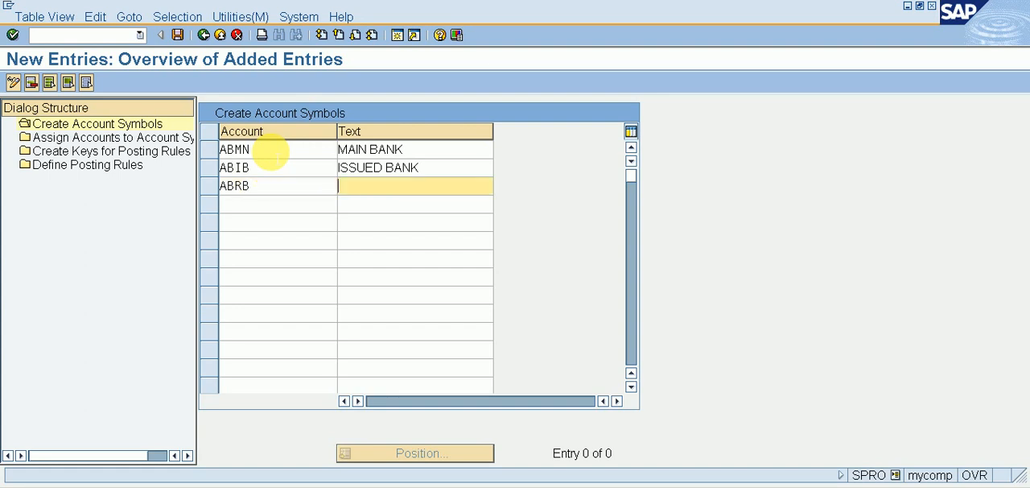
{"action": "type", "text": "RECEIVED"}
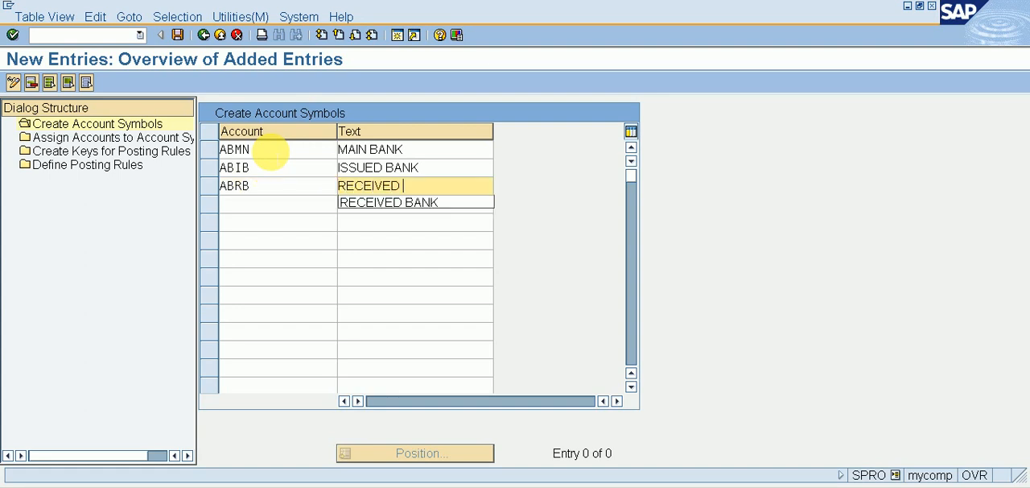
{"action": "key", "text": "Down"}
{"action": "key", "text": "Return"}
{"action": "key", "text": "Tab"}
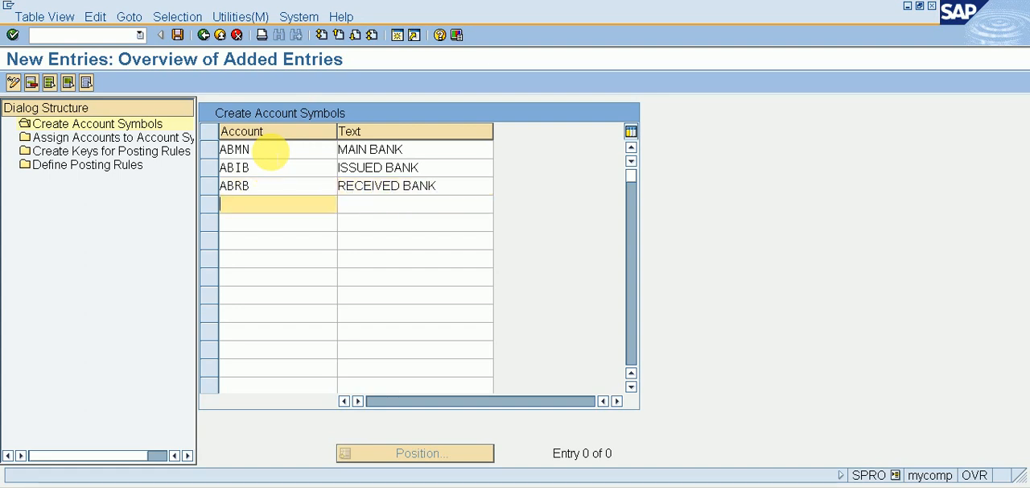
Step: Add a fourth account symbol ABBH with the text BANK CHARGES and save the account symbols
{"action": "type", "text": "ABBH"}
{"action": "key", "text": "Tab"}
{"action": "type", "text": "B"}
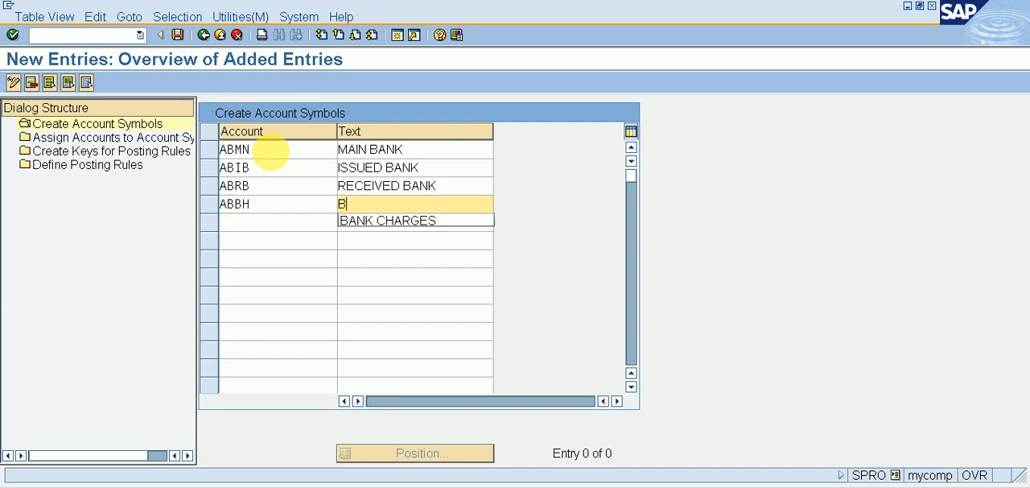
{"action": "type", "text": "ANK CHARGES"}
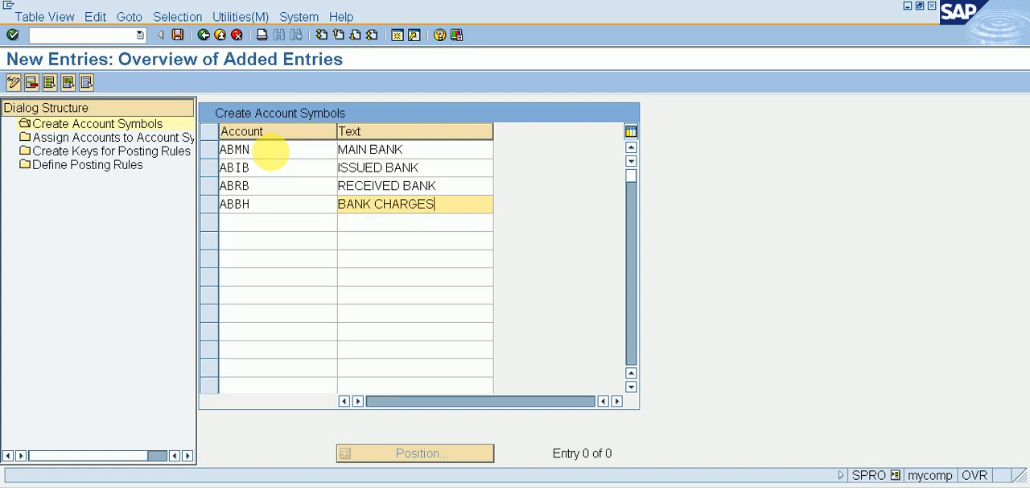
{"action": "left_click", "coordinate": [177, 35]}
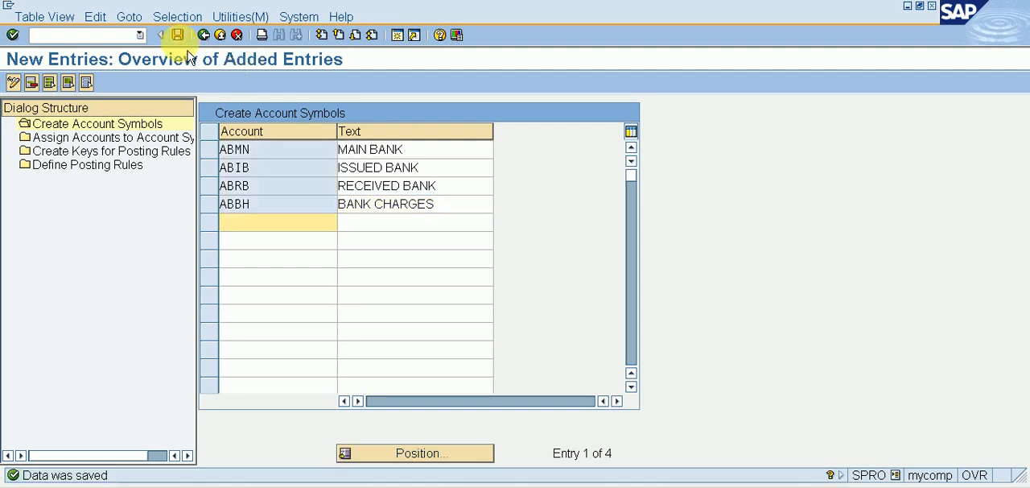
Step: Start new entries under Assign Accounts to Account Symbol, and open transaction FS00 in a new session
{"action": "double_click", "coordinate": [153, 138]}
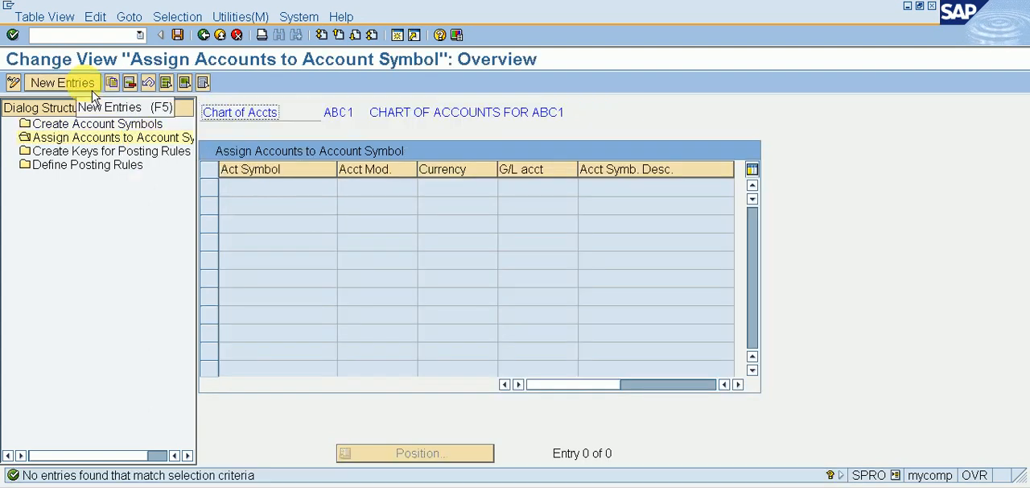
{"action": "left_click", "coordinate": [63, 83]}
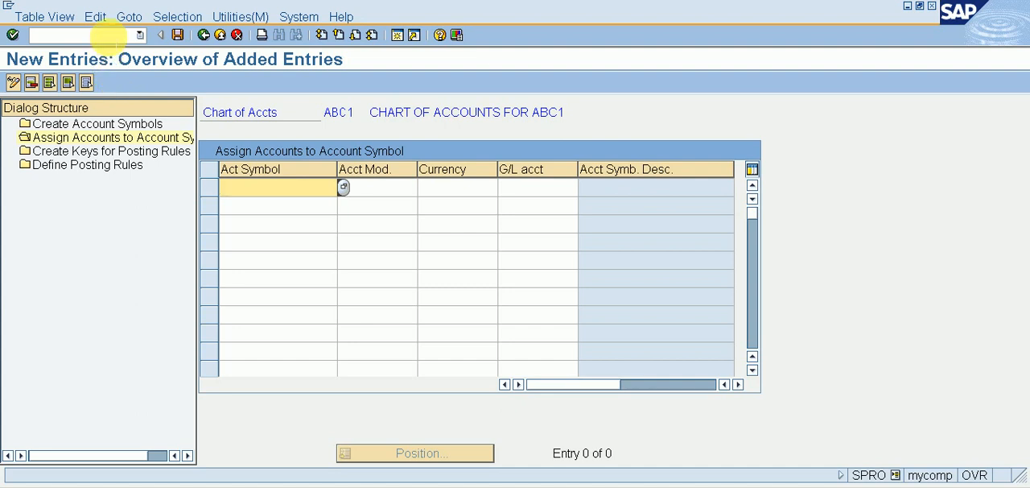
{"action": "left_click", "coordinate": [109, 34]}
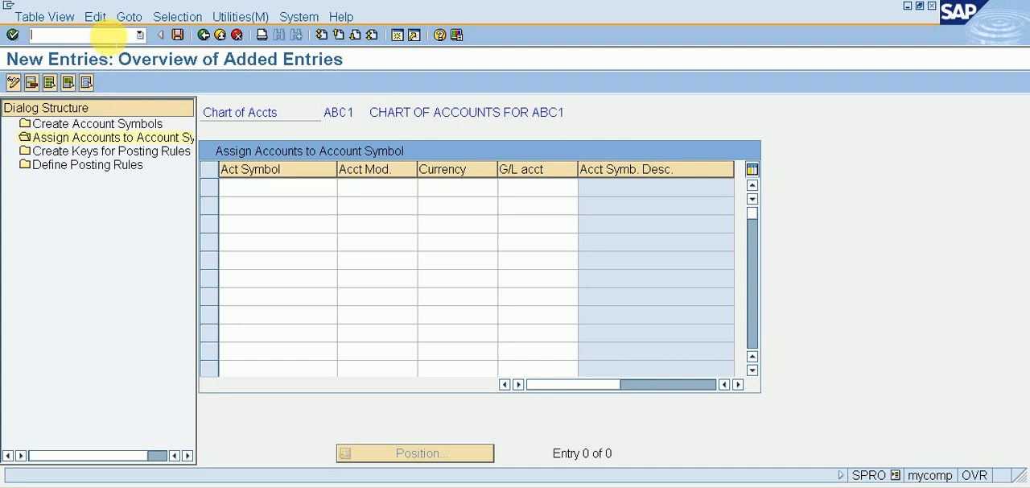
{"action": "type", "text": "/"}
{"action": "type", "text": "0"}
{"action": "type", "text": "fs00"}
{"action": "key", "text": "Return"}
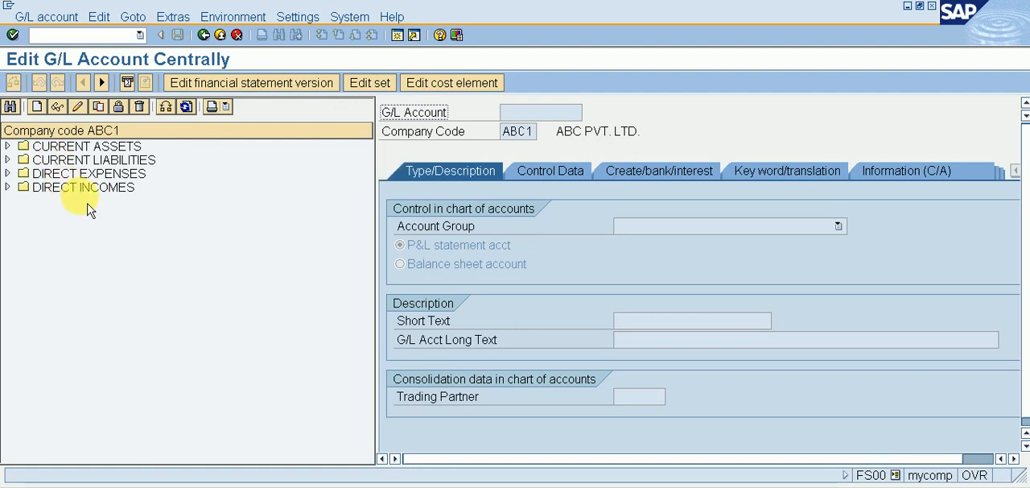
{"action": "left_click", "coordinate": [37, 106]}
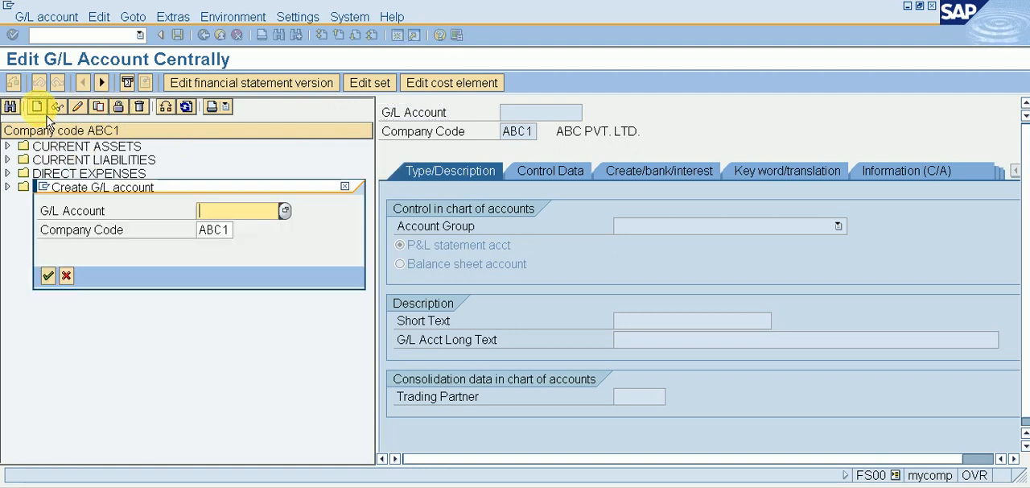
{"action": "left_click_drag", "start_coordinate": [328, 190], "coordinate": [621, 134]}
{"action": "type", "text": "https://su"}
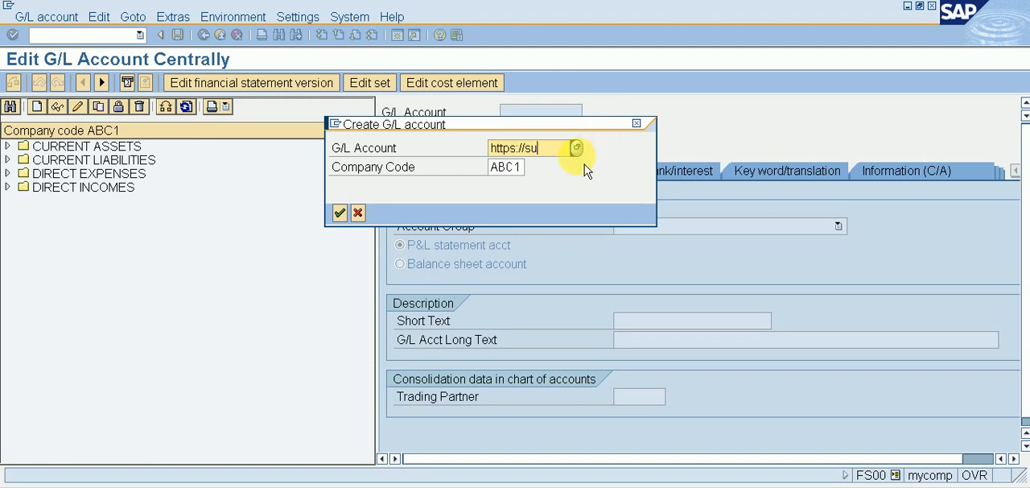
{"action": "key", "text": "BackSpace"}
{"action": "key", "text": "BackSpace"}
{"action": "key", "text": "BackSpace"}
{"action": "key", "text": "BackSpace"}
{"action": "key", "text": "BackSpace"}
{"action": "key", "text": "BackSpace"}
{"action": "key", "text": "BackSpace"}
{"action": "key", "text": "BackSpace"}
{"action": "key", "text": "BackSpace"}
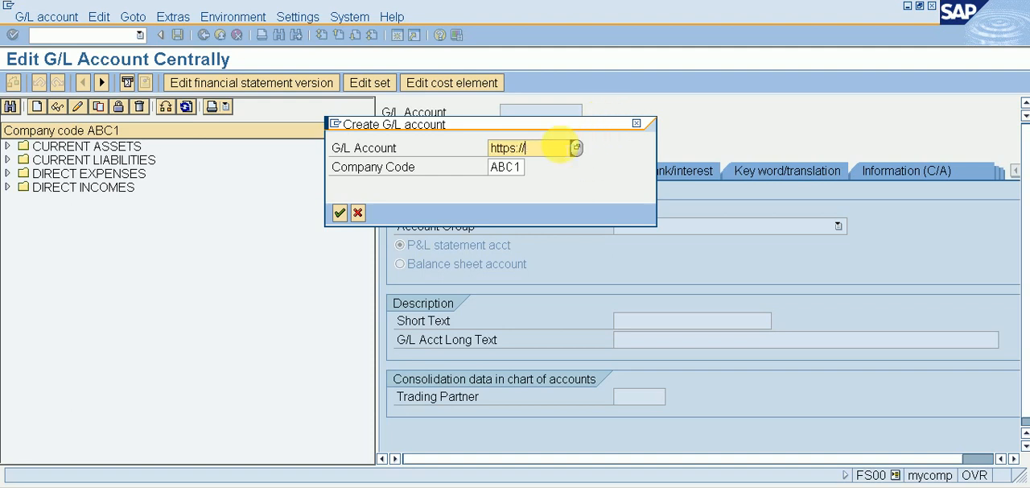
{"action": "key", "text": "BackSpace"}
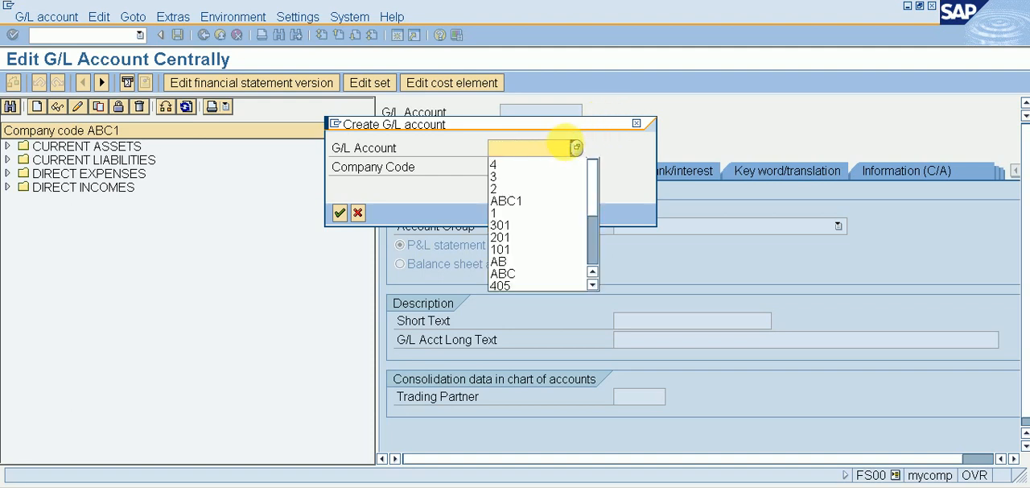
{"action": "left_click", "coordinate": [596, 141]}
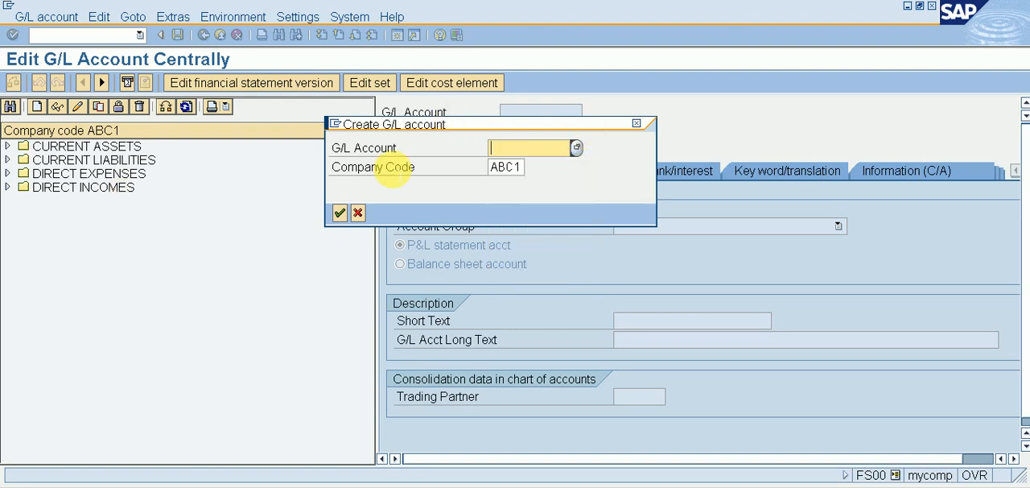
{"action": "left_click", "coordinate": [103, 172]}
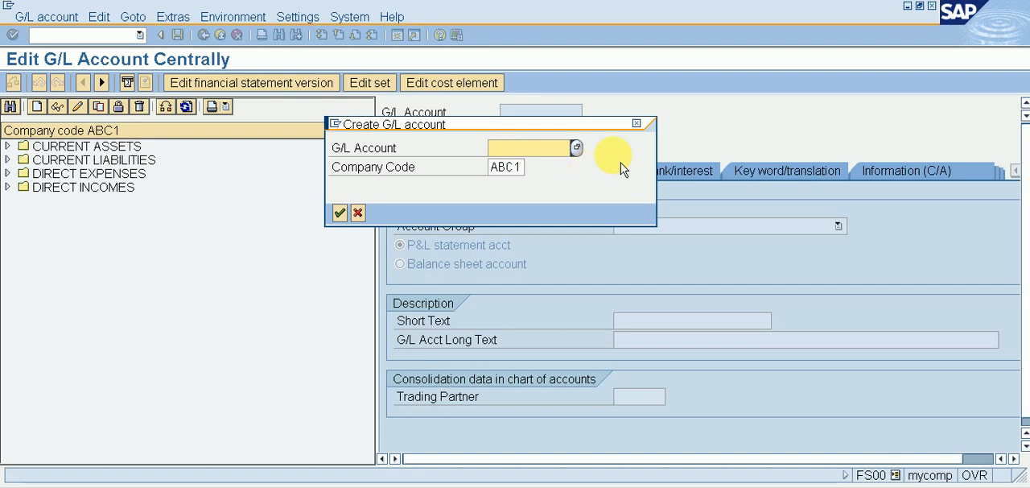
{"action": "left_click", "coordinate": [644, 127]}
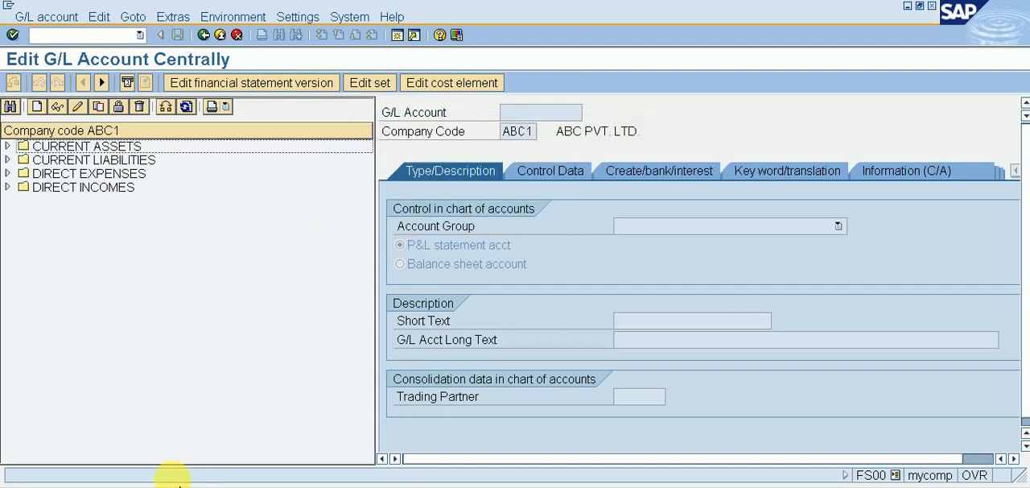
Step: Check the accounts under DIRECT EXPENSES and start creating G/L account 401 in company code ABC1
{"action": "left_click", "coordinate": [117, 179]}
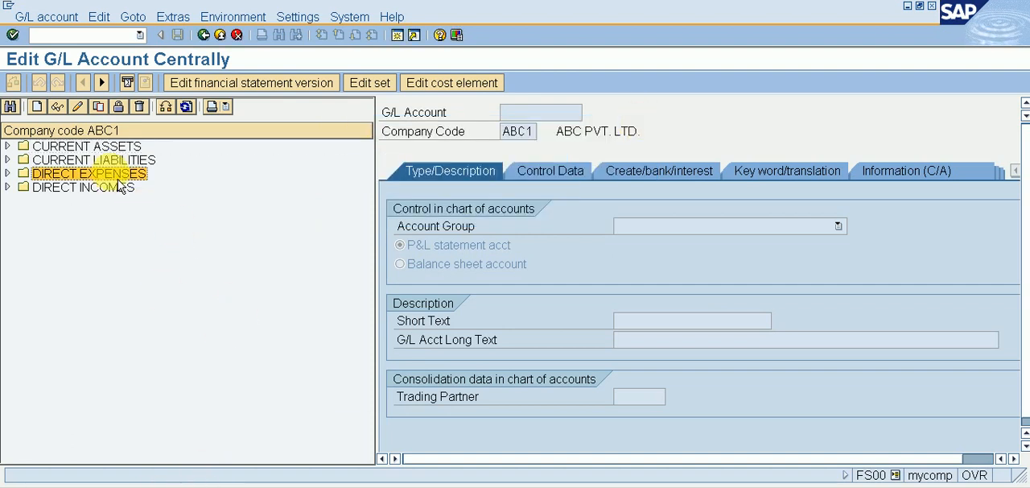
{"action": "double_click", "coordinate": [118, 181]}
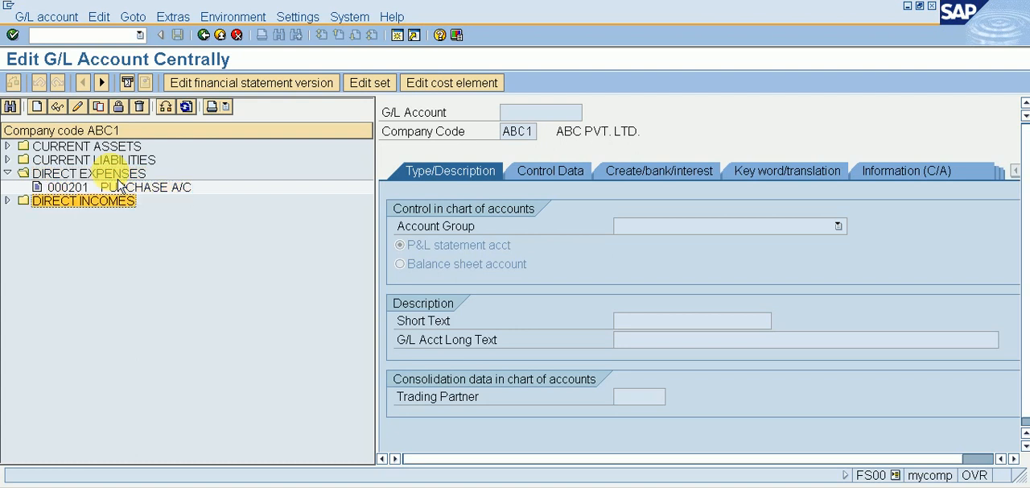
{"action": "left_click", "coordinate": [119, 185]}
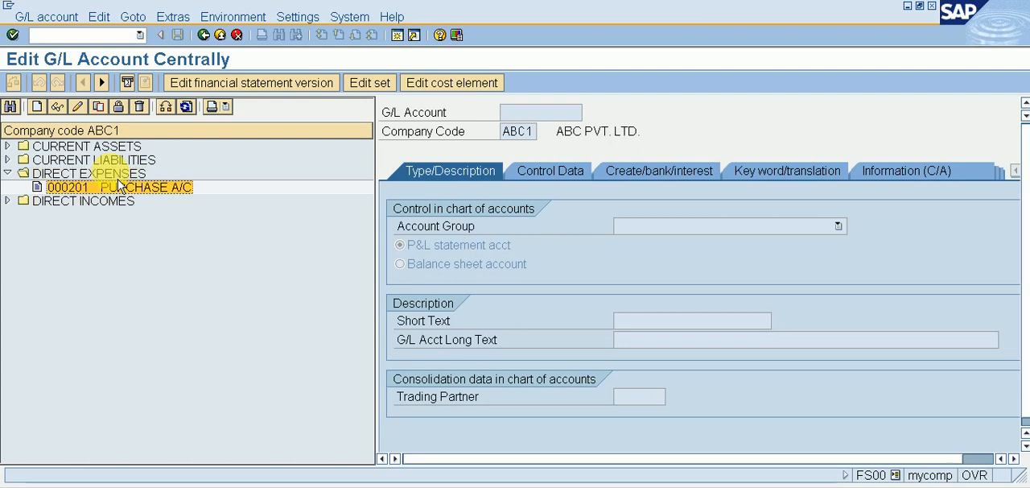
{"action": "left_click", "coordinate": [49, 113]}
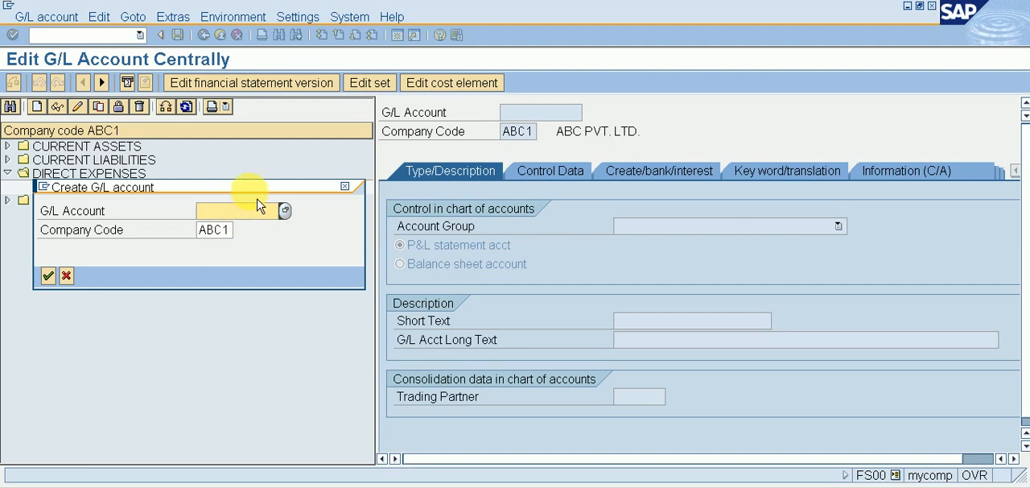
{"action": "type", "text": "401"}
{"action": "key", "text": "Return"}
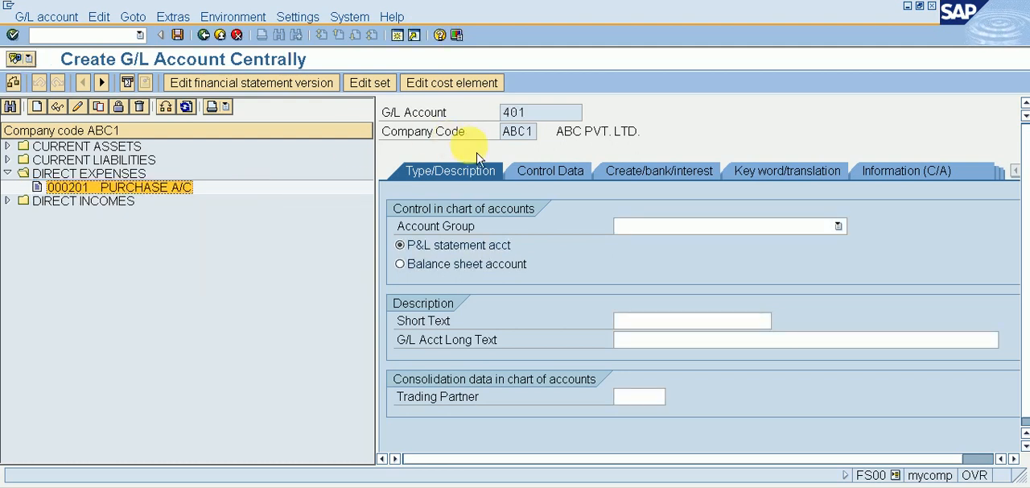
Step: Assign the account group INDIRECT EXPENSES and enter BANK CHARGES A/C as both the short and long text
{"action": "left_click", "coordinate": [637, 226]}
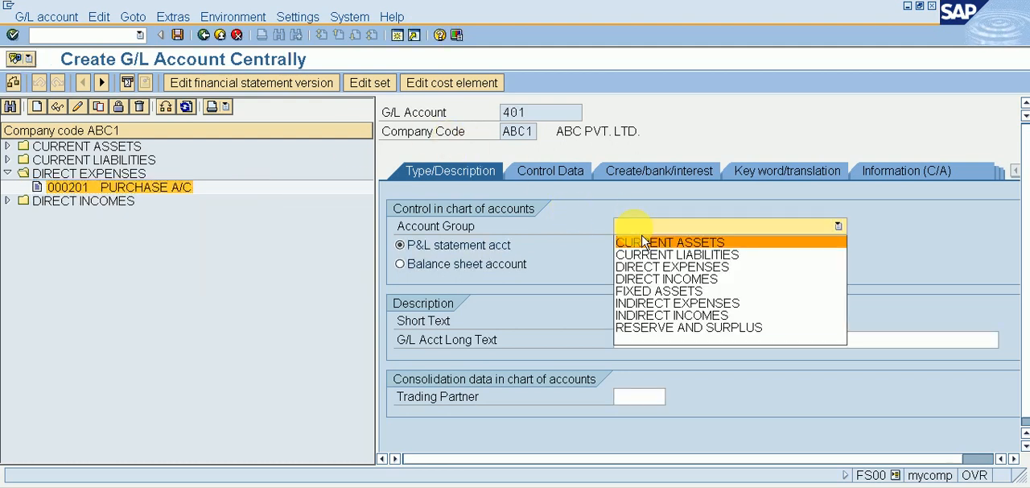
{"action": "left_click", "coordinate": [653, 302]}
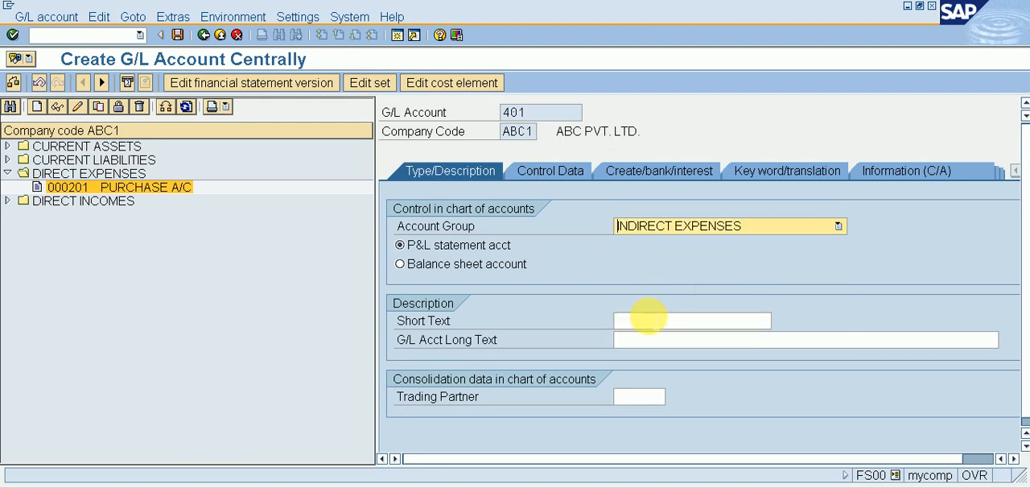
{"action": "left_click", "coordinate": [647, 321]}
{"action": "type", "text": "BAN"}
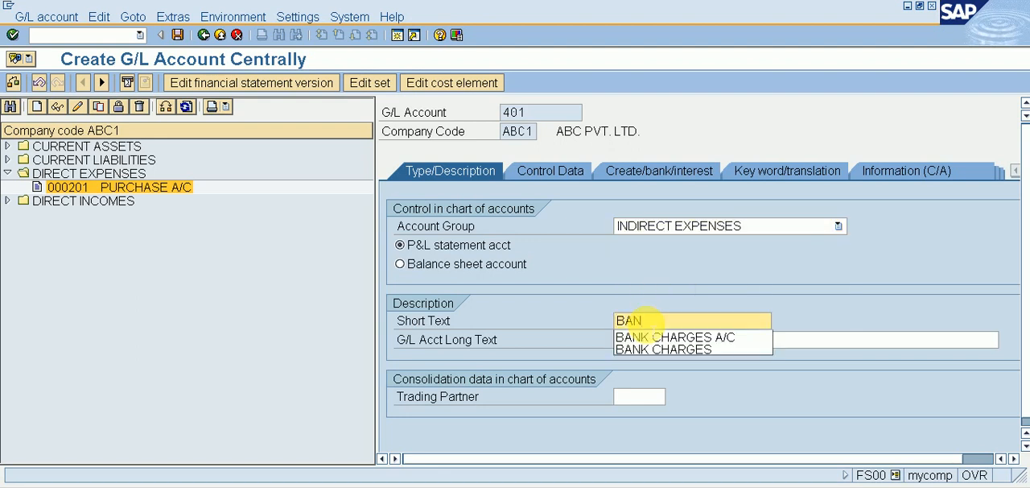
{"action": "type", "text": "K CHARGES A/C"}
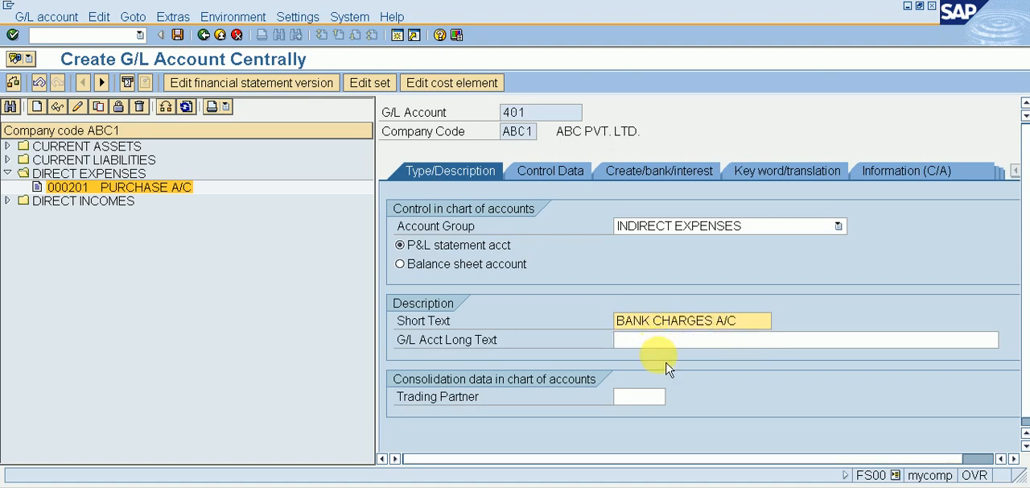
{"action": "left_click", "coordinate": [652, 340]}
{"action": "type", "text": "BAN"}
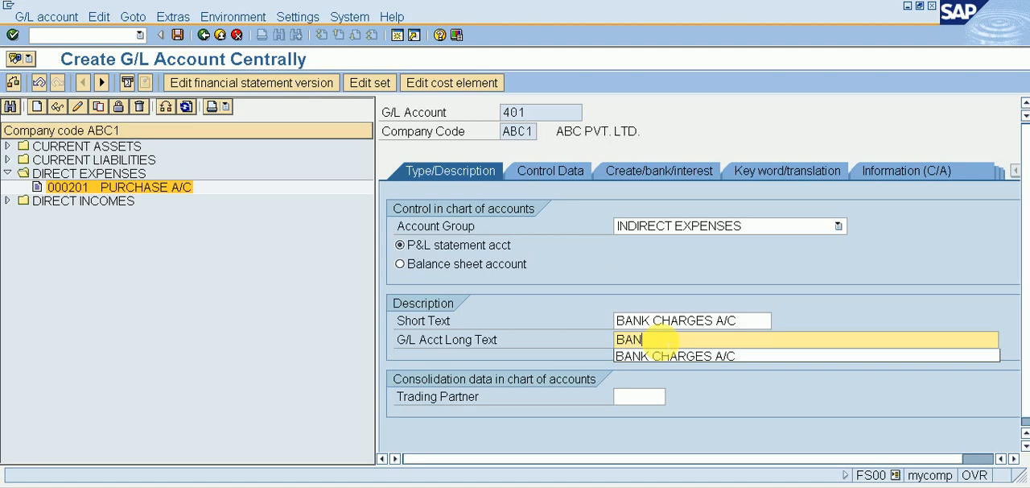
{"action": "type", "text": "K CHARGES A/C"}
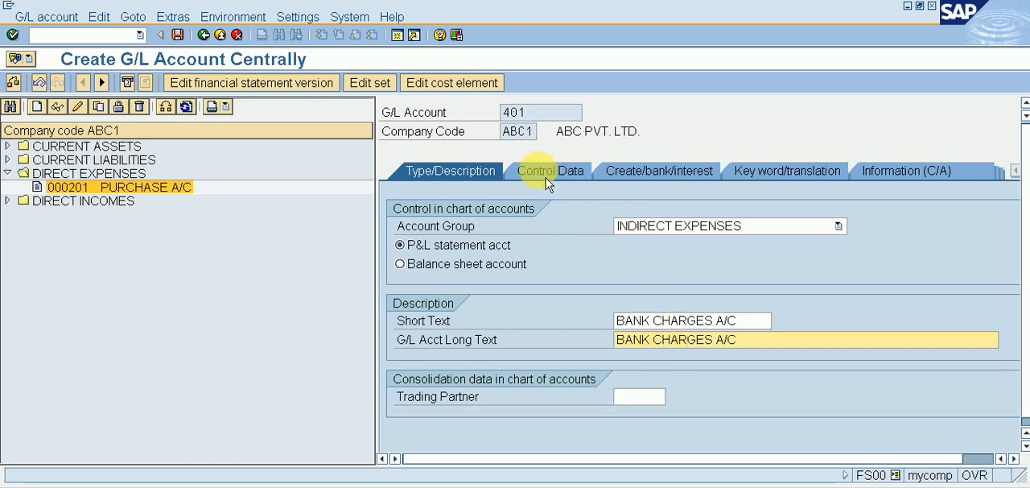
Step: In the account's control data, enable line item display and set the sort key to 001
{"action": "left_click", "coordinate": [546, 172]}
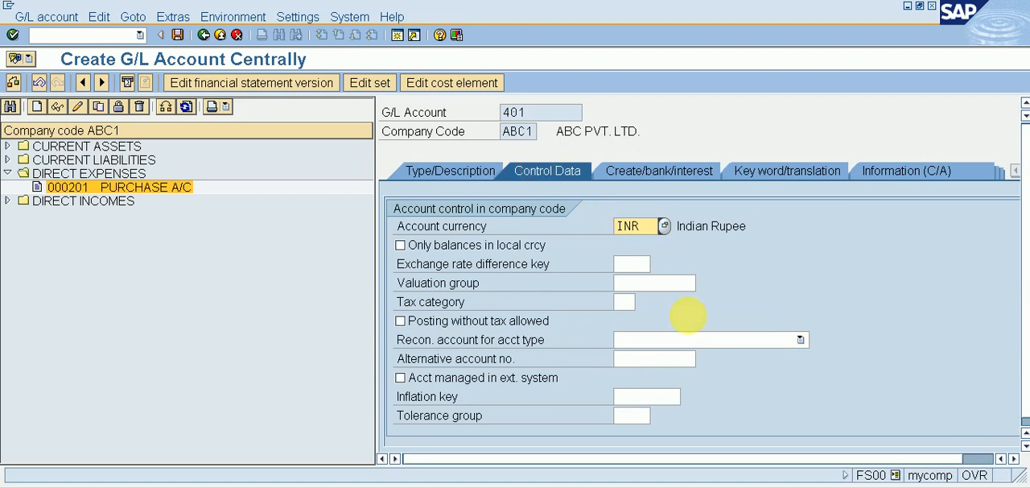
{"action": "scroll", "coordinate": [644, 410], "scroll_direction": "down", "scroll_amount": 1}
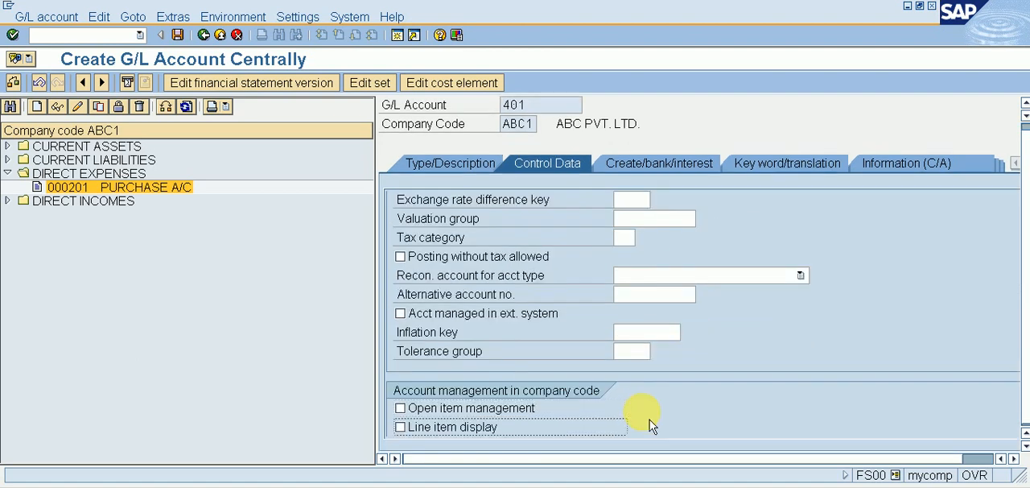
{"action": "key", "text": "space"}
{"action": "key", "text": "Tab"}
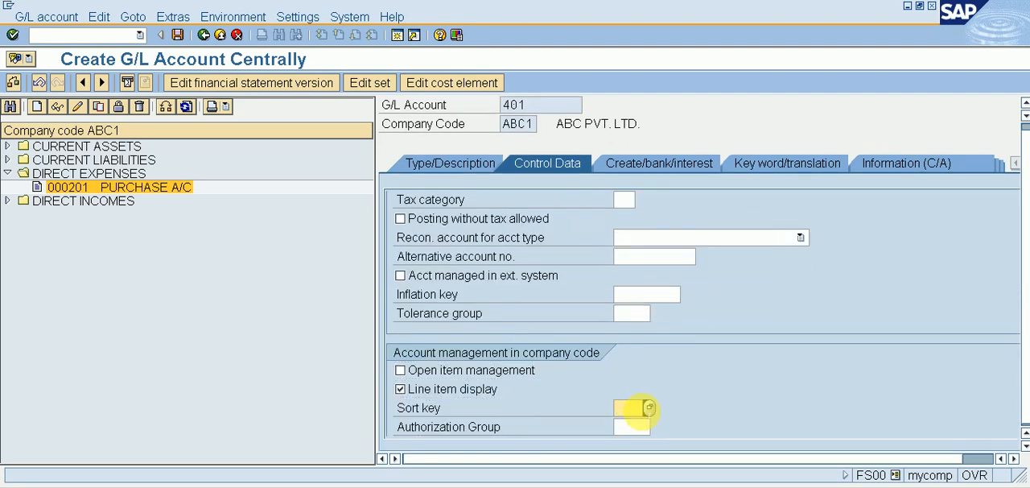
{"action": "type", "text": "001"}
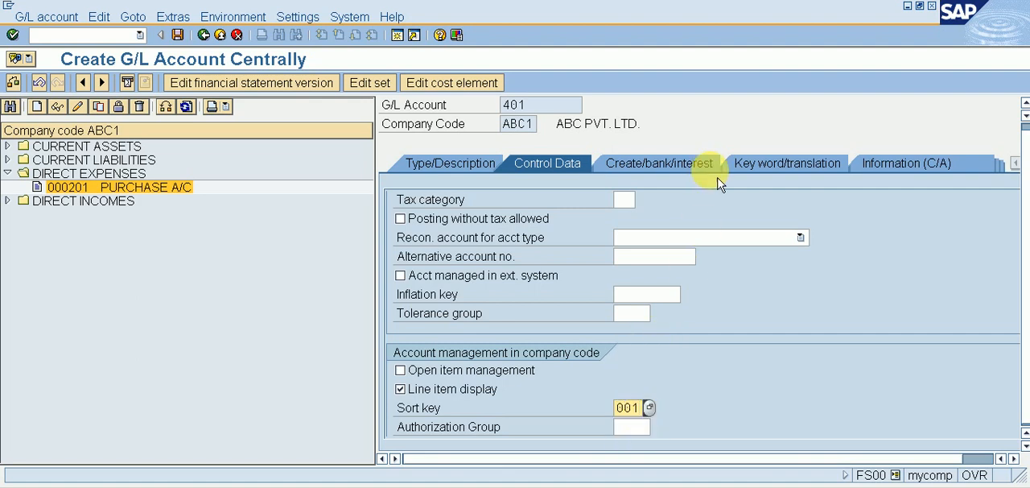
Step: Set the field status group to G001 for document creation and save the new G/L account
{"action": "left_click", "coordinate": [676, 165]}
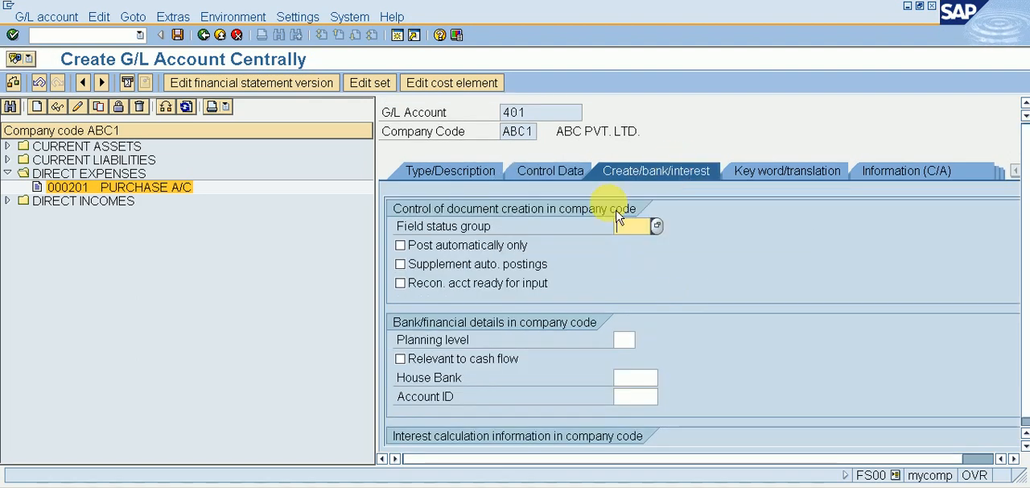
{"action": "left_click", "coordinate": [630, 226]}
{"action": "type", "text": "G"}
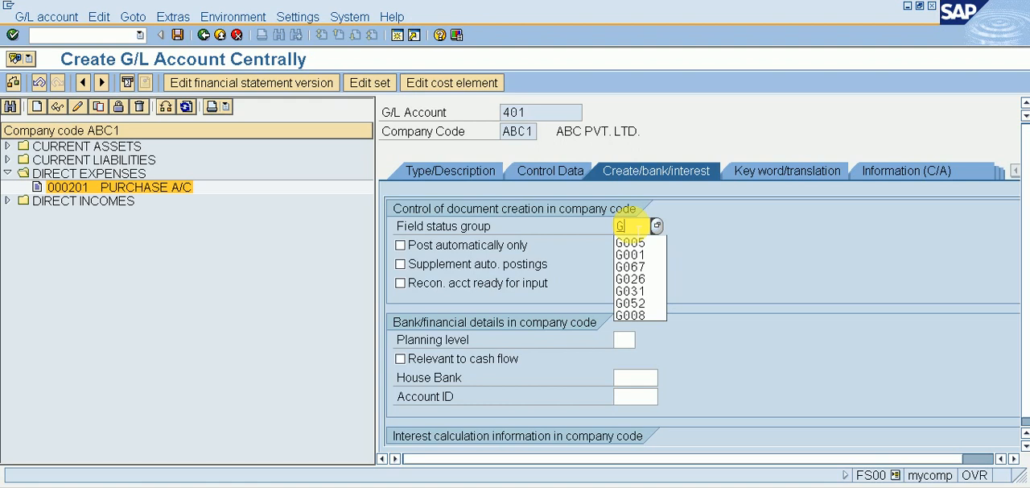
{"action": "type", "text": "001"}
{"action": "key", "text": "Return"}
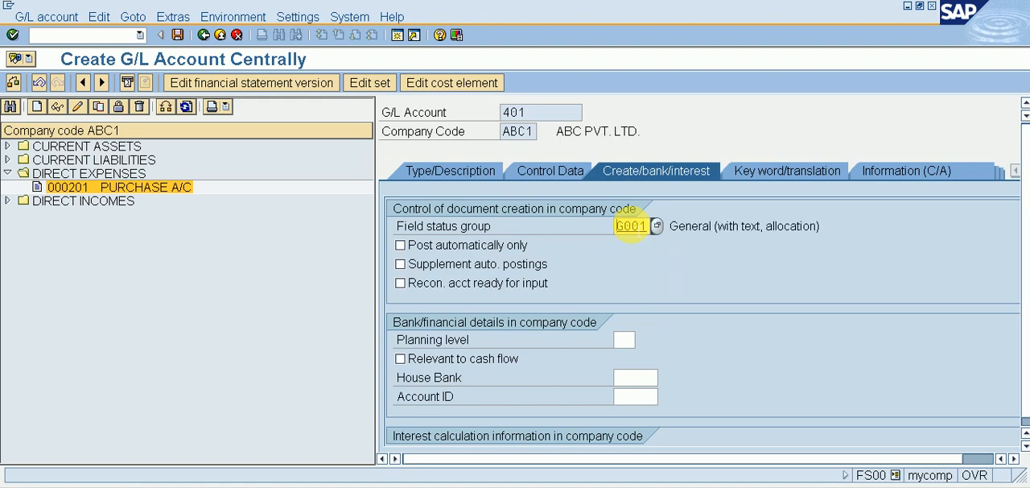
{"action": "key", "text": "ctrl+s"}
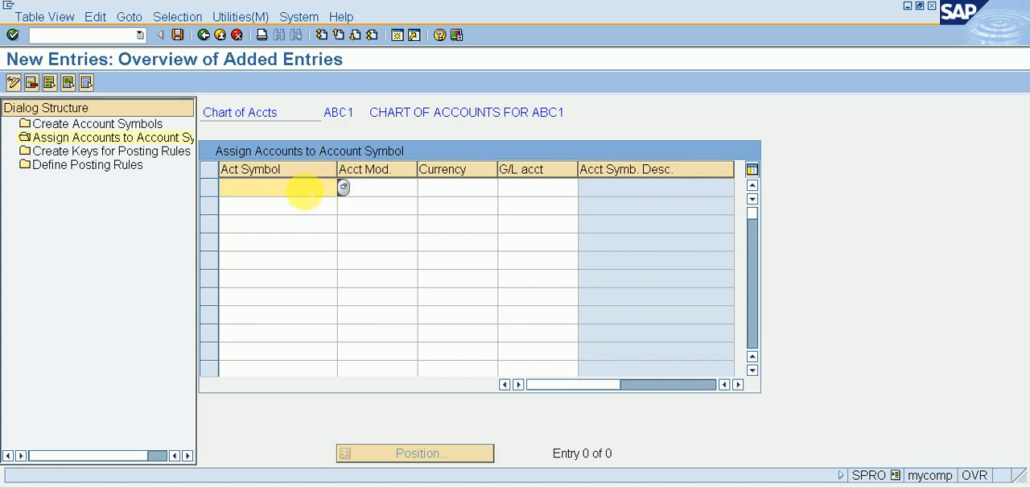
Step: Assign account symbol ABMN with currency INR to the masked G/L account +++++++++2
{"action": "type", "text": "ABMN"}
{"action": "key", "text": "Tab"}
{"action": "key", "text": "Tab"}
{"action": "type", "text": "INR"}
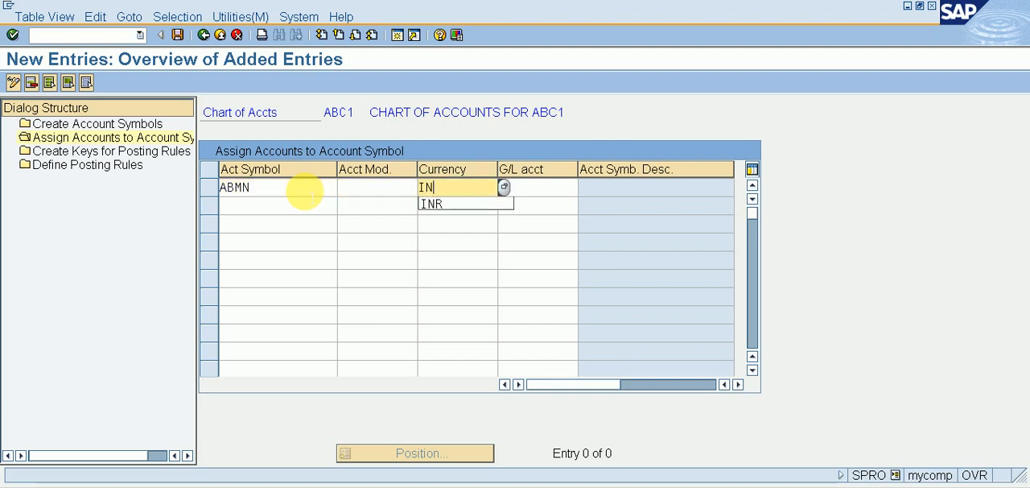
{"action": "key", "text": "Tab"}
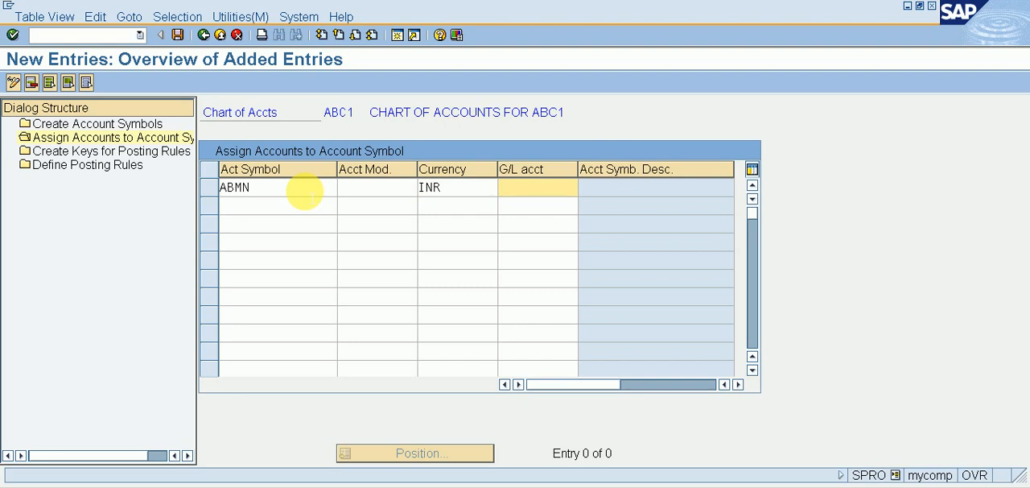
{"action": "type", "text": "+++++++"}
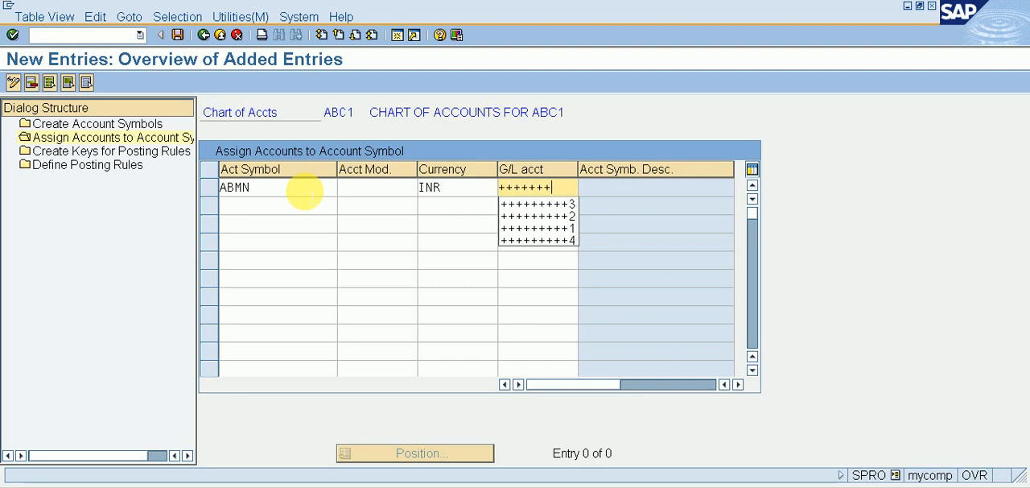
{"action": "type", "text": "++2"}
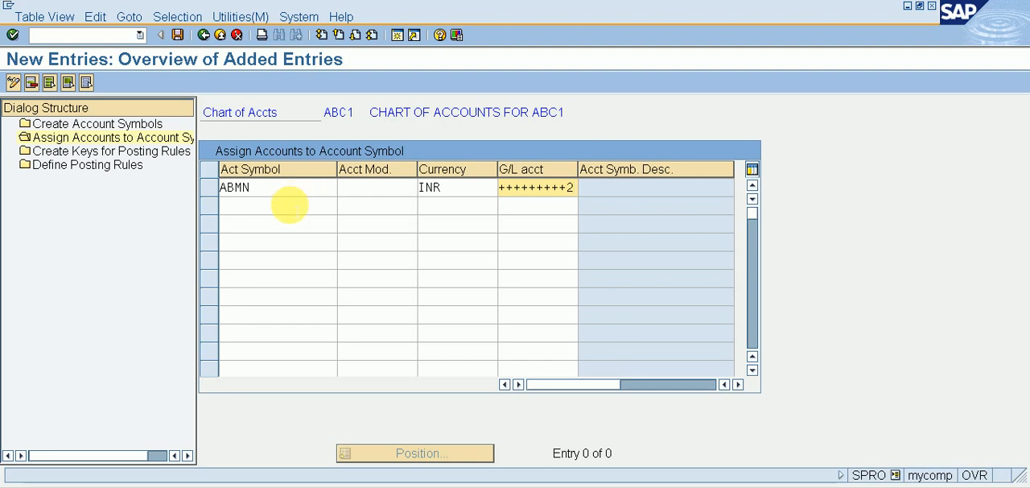
Step: Check the G/L accounts under CURRENT ASSETS and assign account symbol ABIB with currency INR to G/L account +++++++++3
{"action": "left_click", "coordinate": [290, 206]}
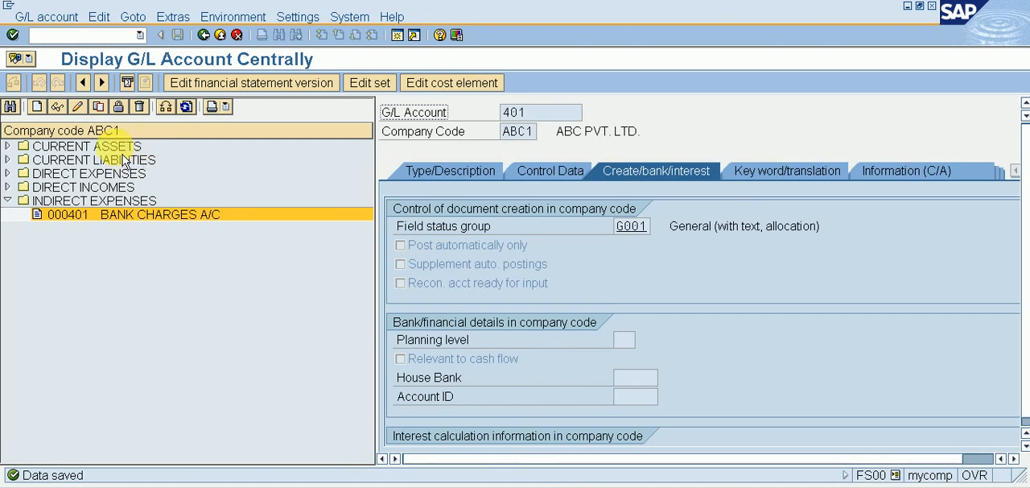
{"action": "left_click", "coordinate": [127, 149]}
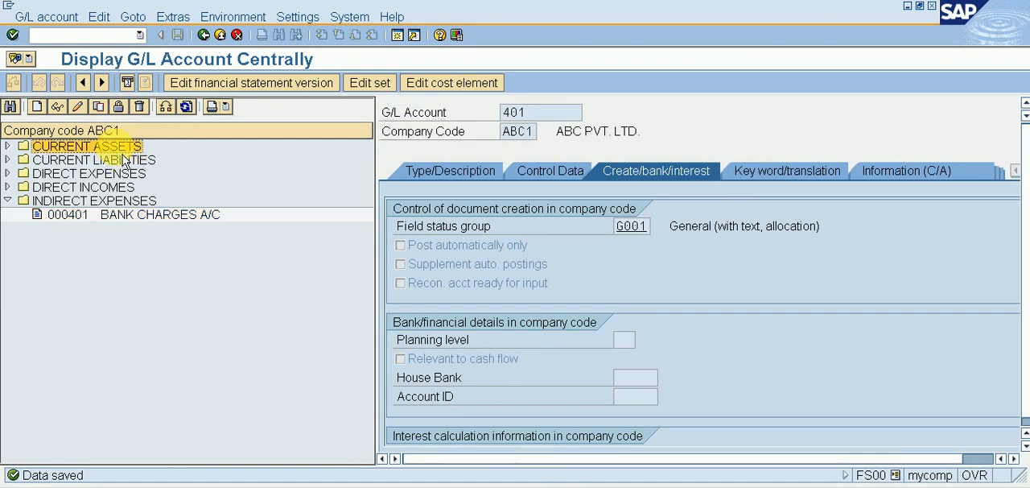
{"action": "key", "text": "Right"}
{"action": "key", "text": "Down"}
{"action": "key", "text": "Down"}
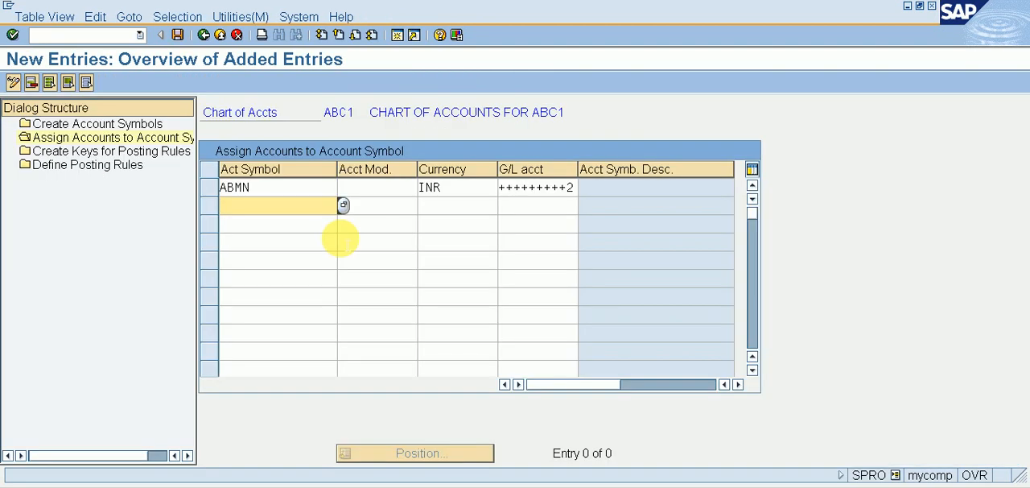
{"action": "type", "text": "ABIB"}
{"action": "key", "text": "Tab"}
{"action": "key", "text": "Tab"}
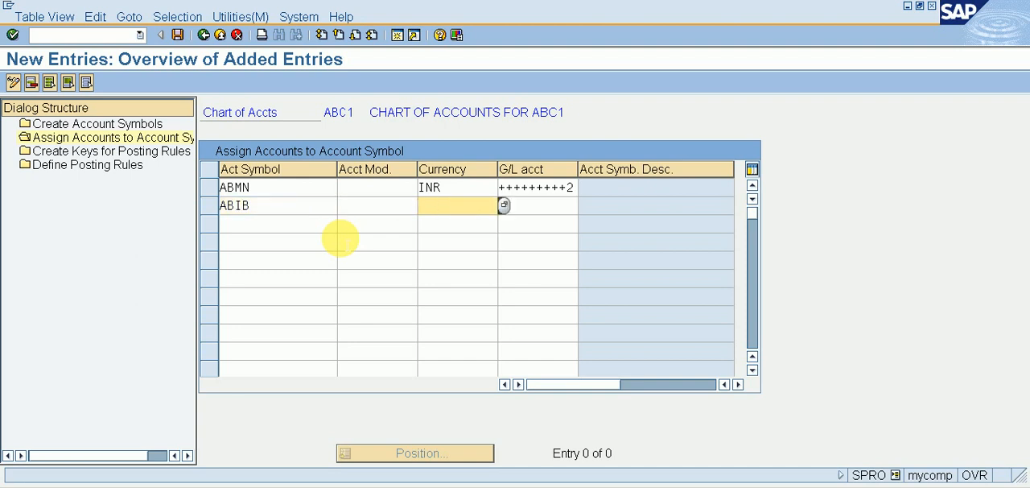
{"action": "type", "text": "INR"}
{"action": "key", "text": "Tab"}
{"action": "type", "text": "+++++++++"}
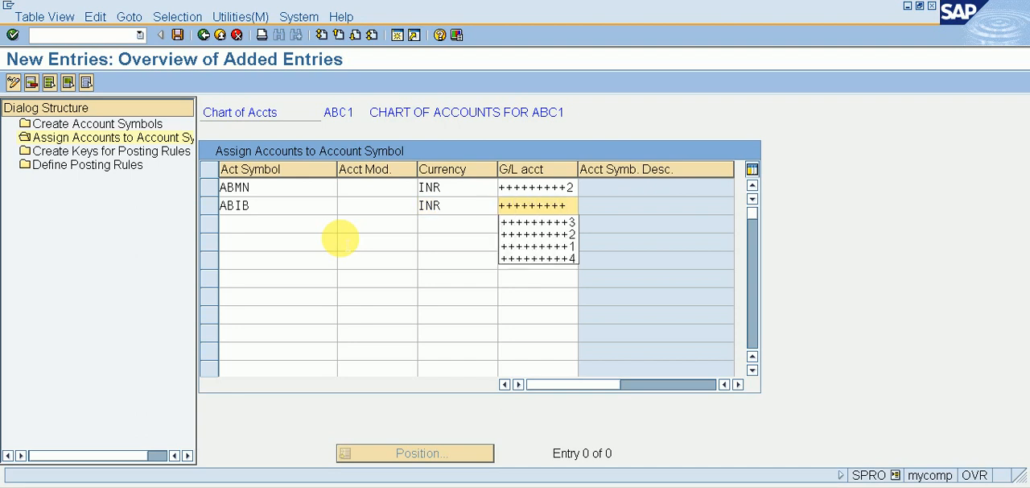
{"action": "type", "text": "3"}
{"action": "key", "text": "Tab"}
Step: Assign account symbol ABRB with currency INR to the masked G/L account +++++++++4
{"action": "type", "text": "ABRB"}
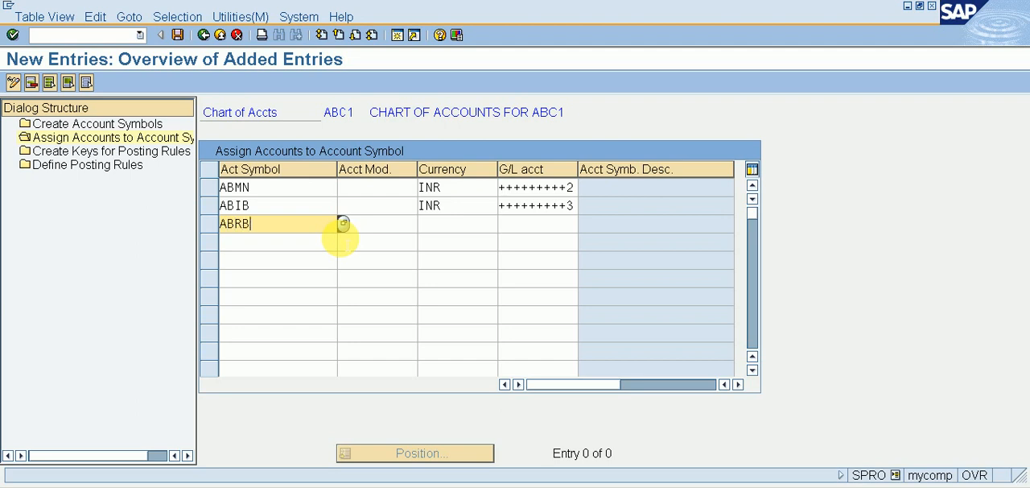
{"action": "key", "text": "Tab"}
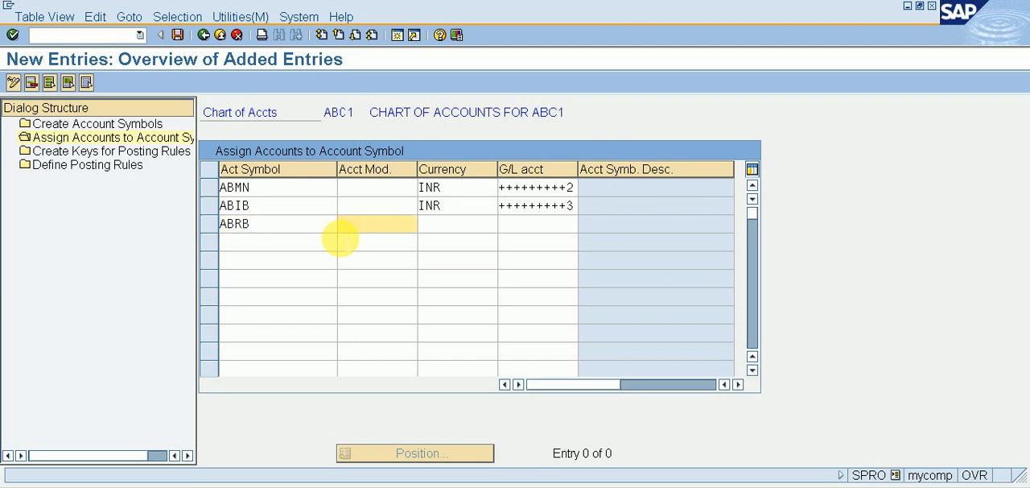
{"action": "key", "text": "Tab"}
{"action": "type", "text": "INR"}
{"action": "key", "text": "Tab"}
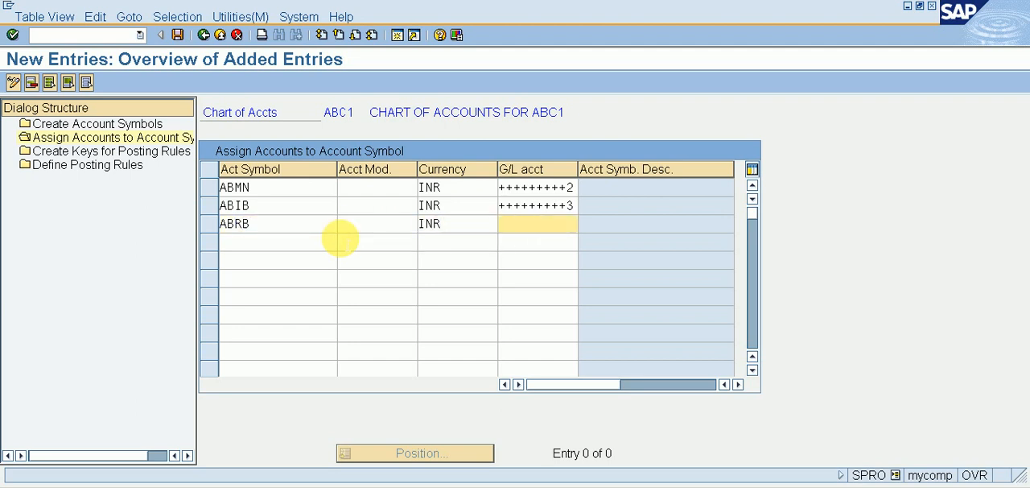
{"action": "type", "text": "+++++++++"}
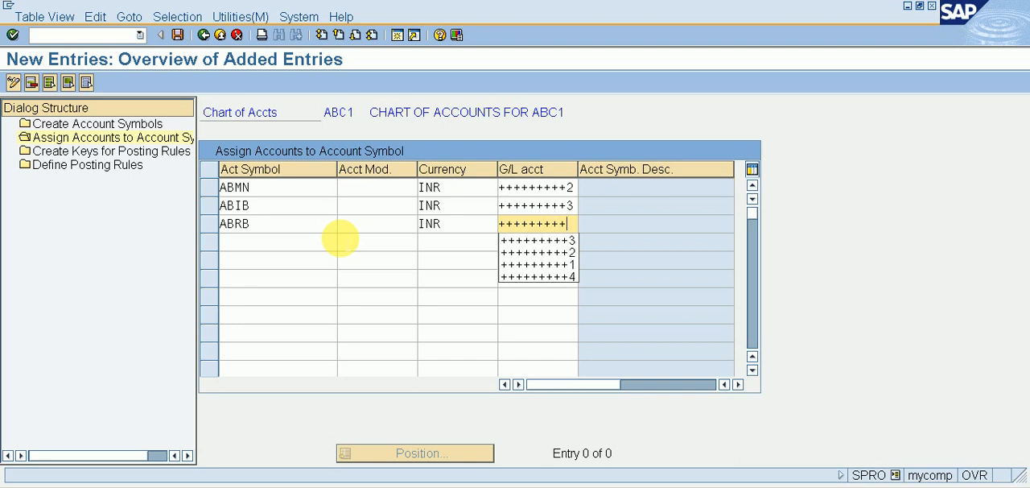
{"action": "type", "text": "4"}
Step: Assign account symbol ABBH with currency INR to the bank charges G/L account 401
{"action": "left_click", "coordinate": [335, 240]}
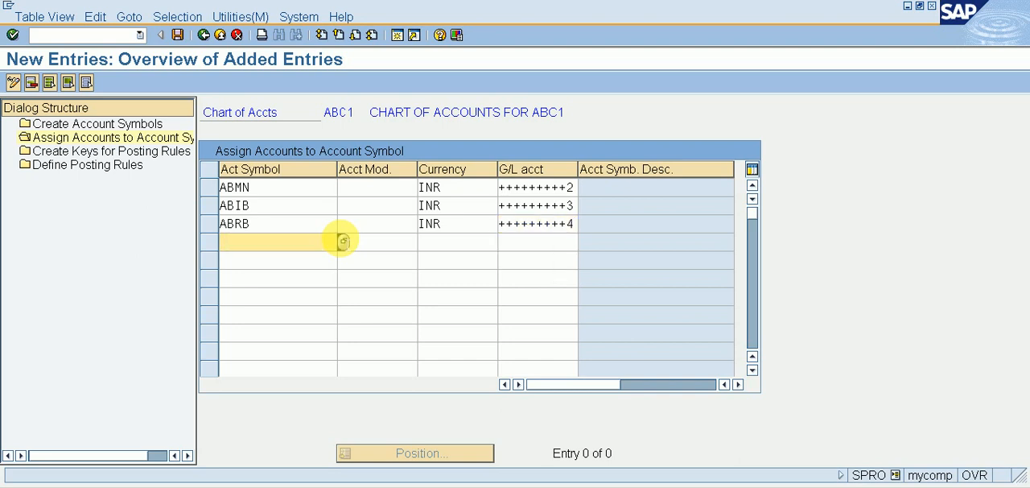
{"action": "type", "text": "ABIB"}
{"action": "key", "text": "BackSpace"}
{"action": "key", "text": "BackSpace"}
{"action": "type", "text": "BH"}
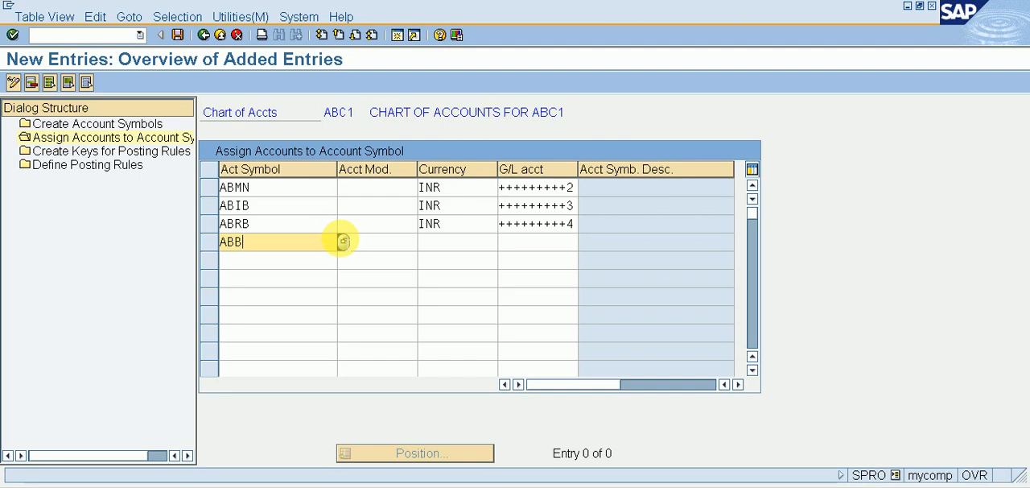
{"action": "left_click", "coordinate": [342, 241]}
{"action": "key", "text": "Tab"}
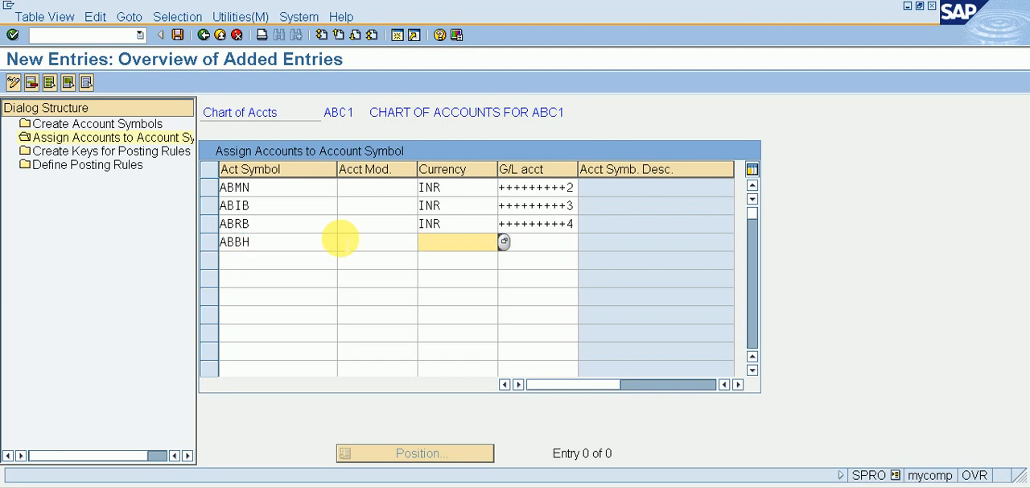
{"action": "type", "text": "INR"}
{"action": "key", "text": "Tab"}
{"action": "type", "text": "401"}
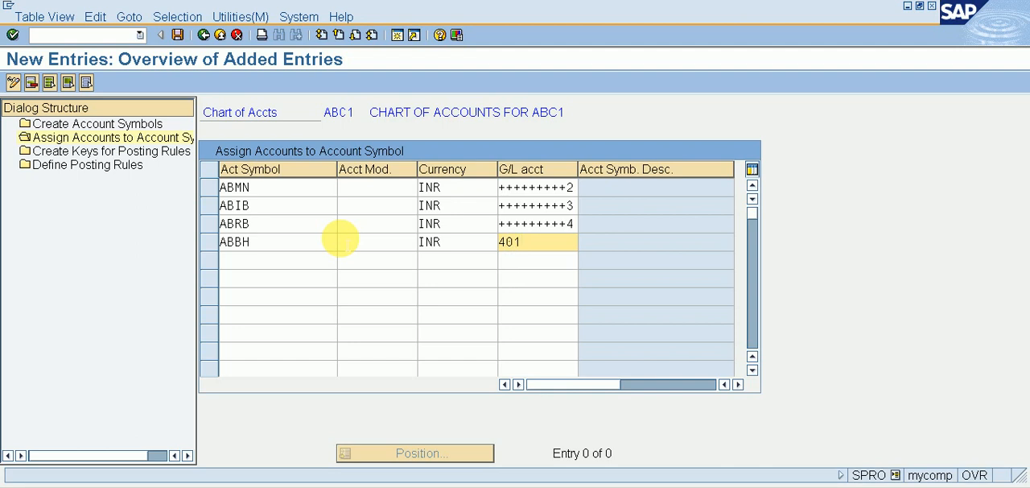
Step: Validate the four account symbol assignments for chart of accounts ABC1 and save them
{"action": "key", "text": "Return"}
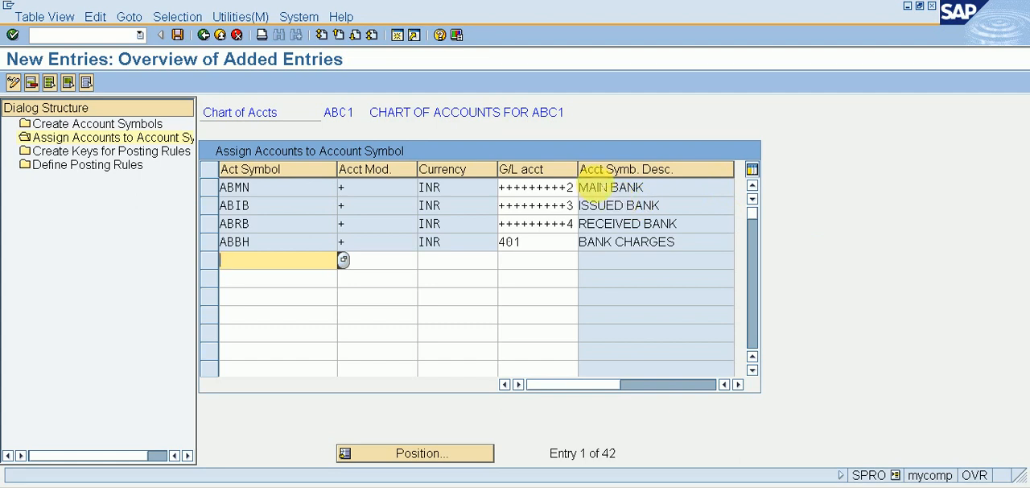
{"action": "double_click", "coordinate": [598, 186]}
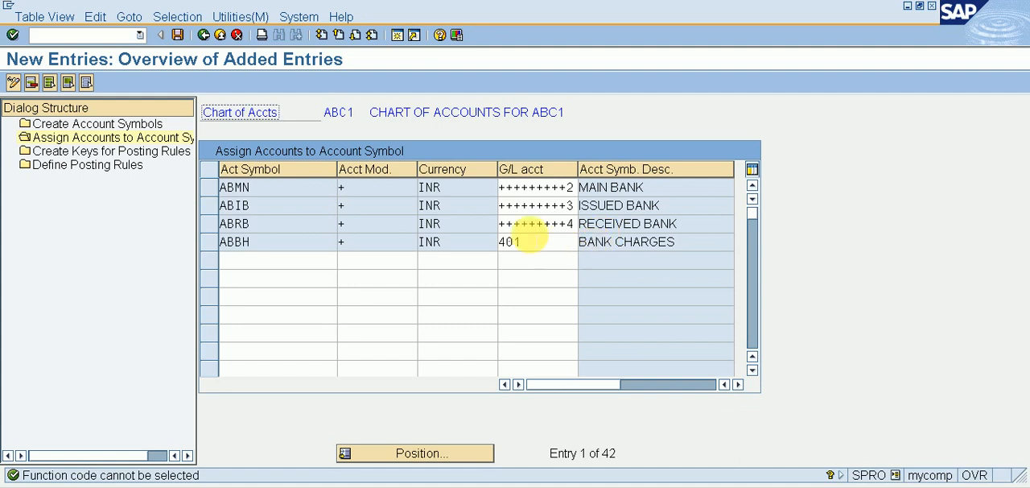
{"action": "left_click", "coordinate": [178, 34]}
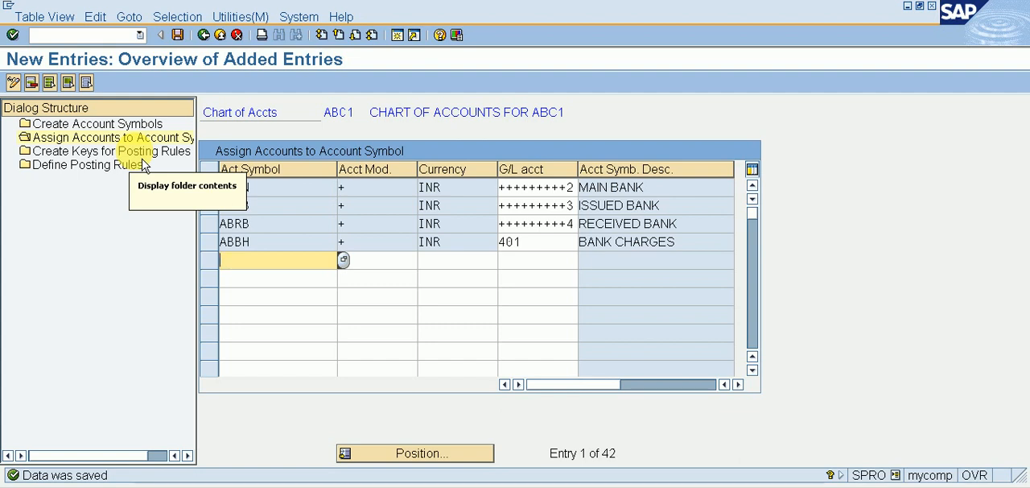
Step: Start new entries for posting rule keys and add key ABIN with the text INCOMING IN MAIN BANK
{"action": "left_click", "coordinate": [142, 154]}
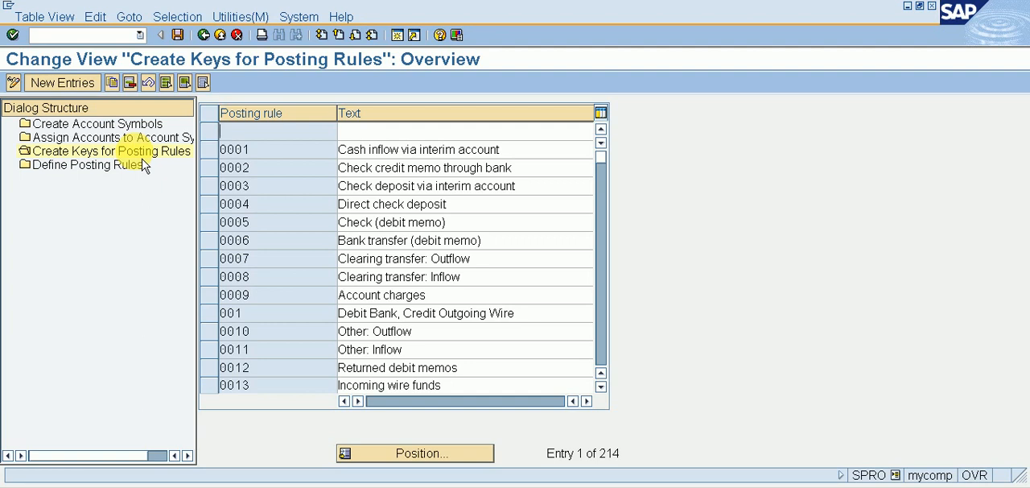
{"action": "left_click", "coordinate": [80, 95]}
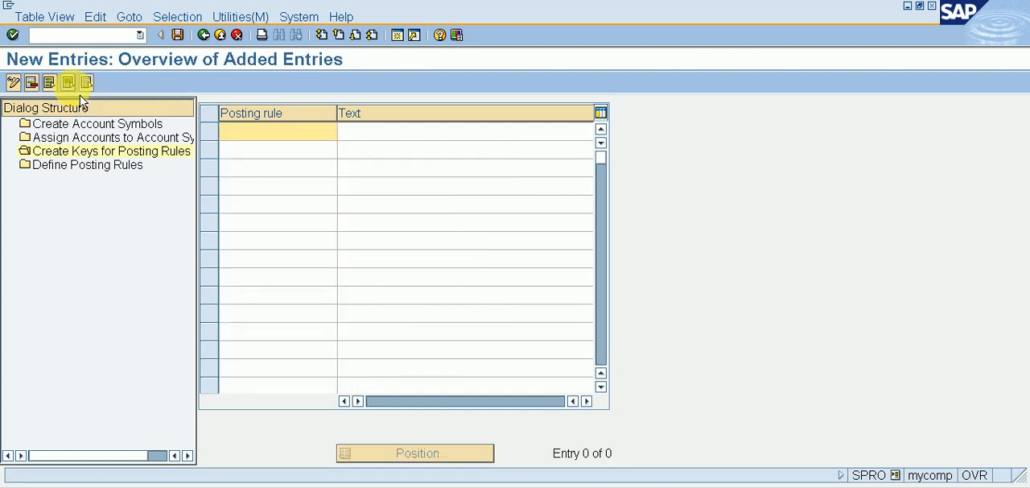
{"action": "type", "text": "ABIN"}
{"action": "key", "text": "Tab"}
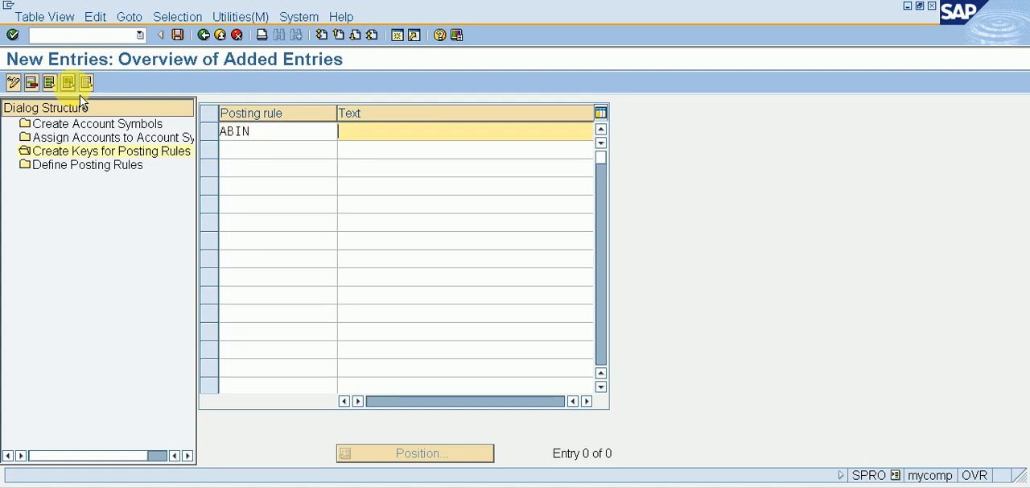
{"action": "type", "text": "INCO"}
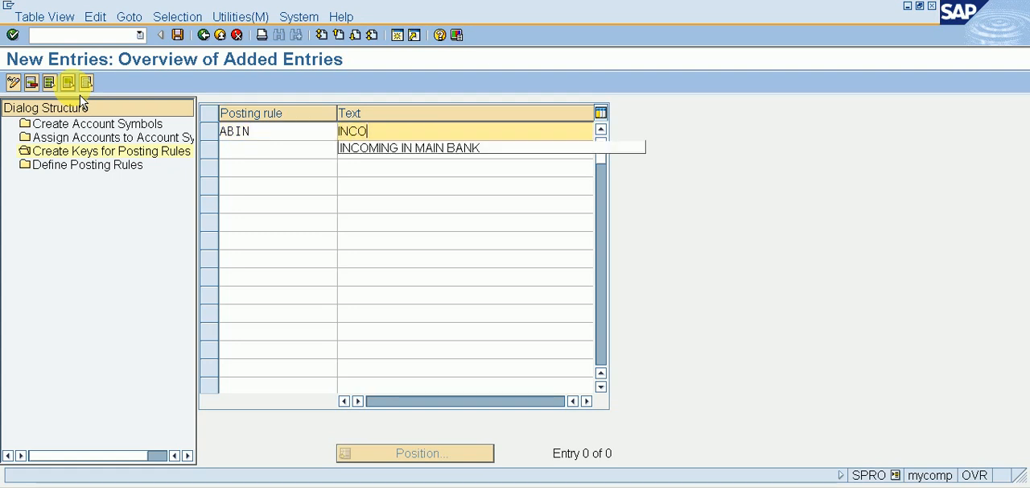
{"action": "key", "text": "Down"}
{"action": "key", "text": "Return"}
{"action": "key", "text": "Tab"}
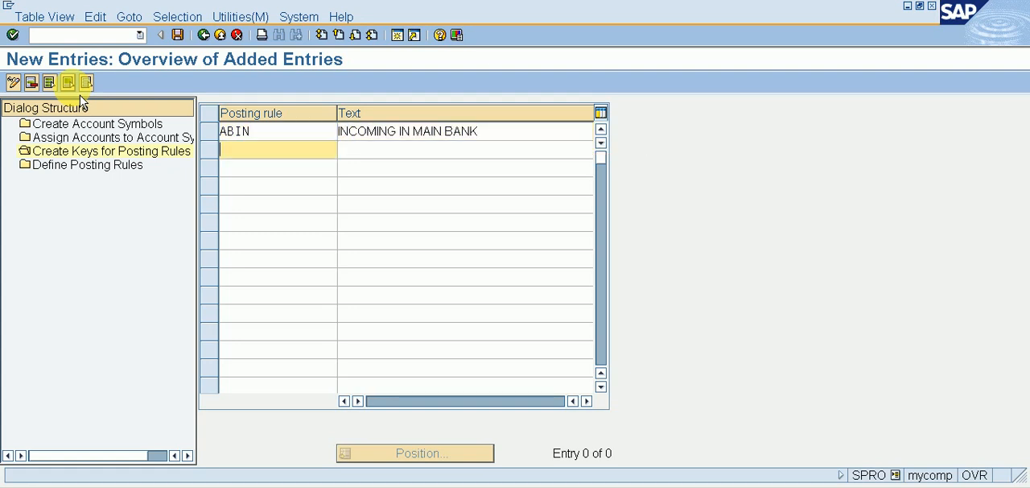
Step: Add posting rule key ABOU with the text OUTGOING FROM MAIN BANK
{"action": "type", "text": "ABOU"}
{"action": "key", "text": "Tab"}
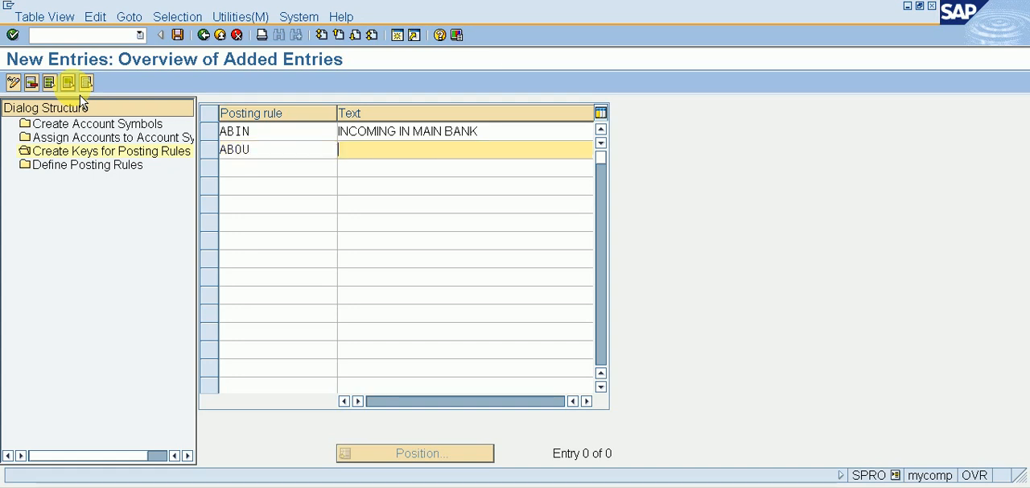
{"action": "type", "text": "OUTGOIN"}
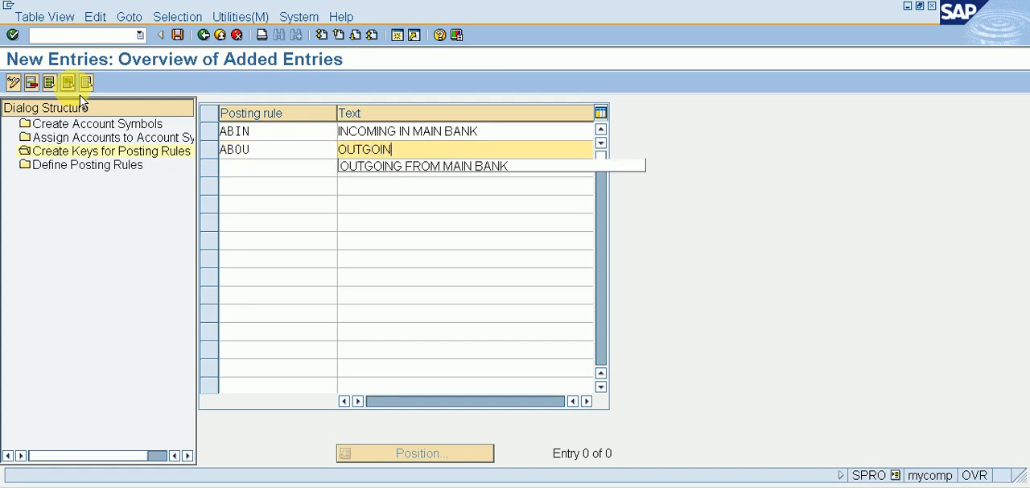
{"action": "type", "text": "G FROM MAIN BANK"}
{"action": "key", "text": "Tab"}
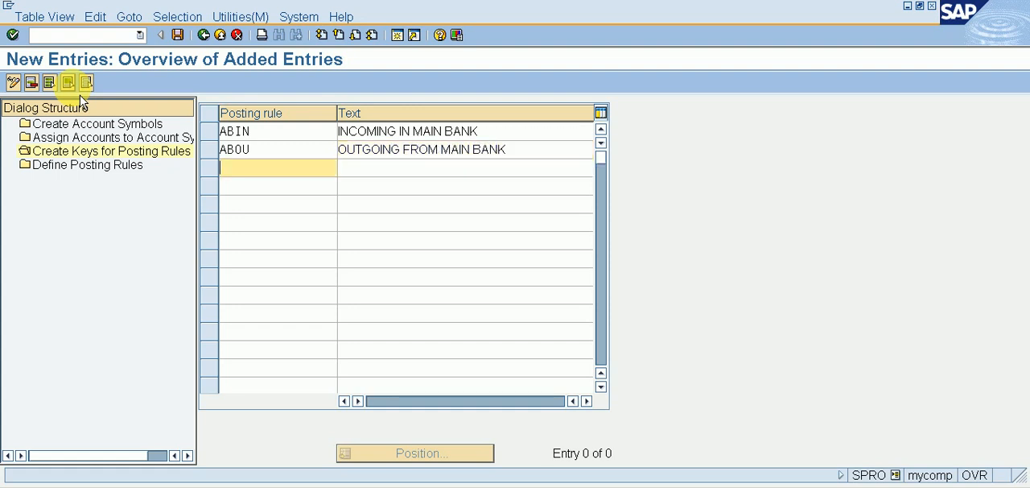
Step: Add posting rule key ABBH with the text BANK CHARGES and save the new keys
{"action": "type", "text": "ABBH"}
{"action": "key", "text": "Tab"}
{"action": "type", "text": "BANK"}
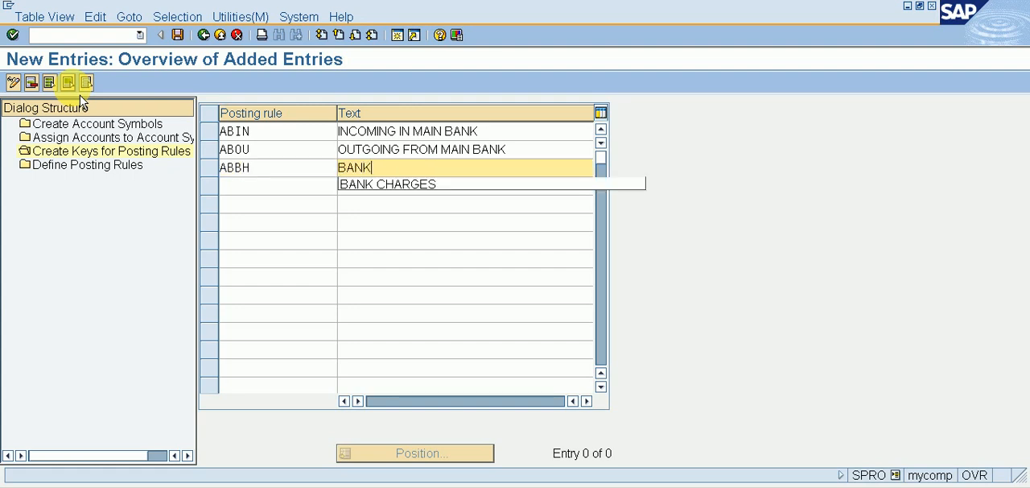
{"action": "type", "text": " CHARGES"}
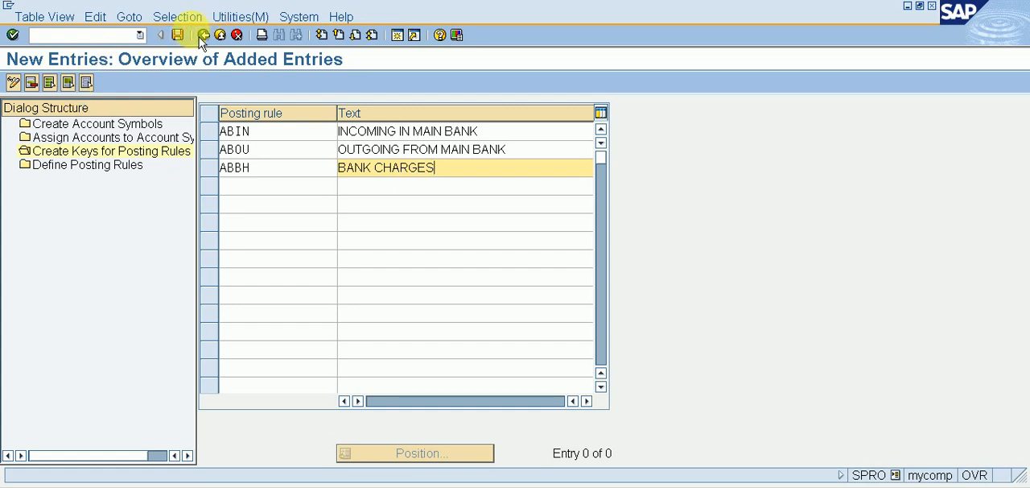
{"action": "left_click", "coordinate": [178, 34]}
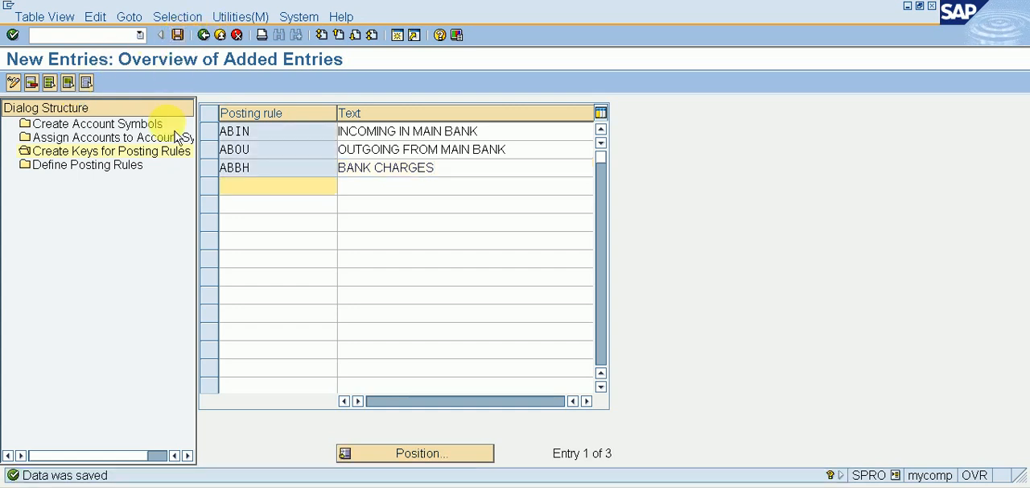
Step: Open the posting rule definitions and start a new entry
{"action": "double_click", "coordinate": [121, 166]}
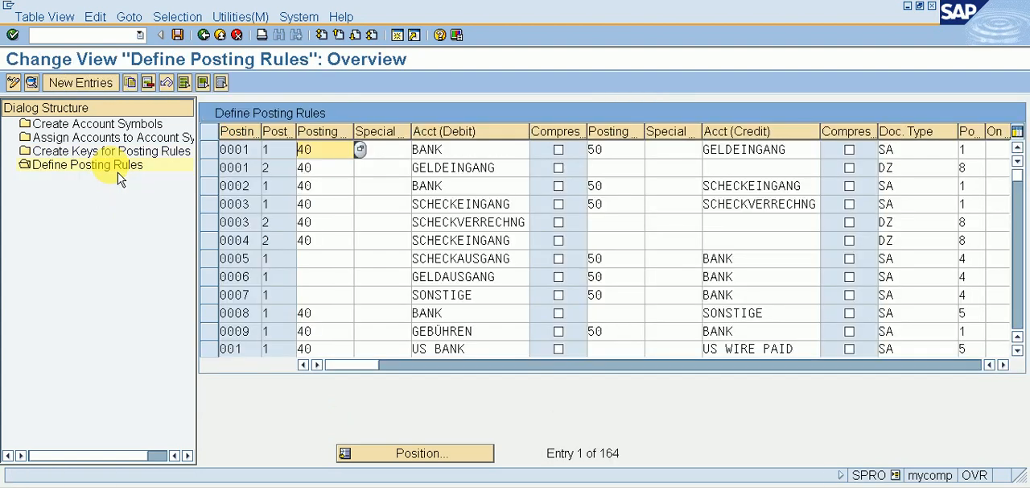
{"action": "left_click", "coordinate": [110, 90]}
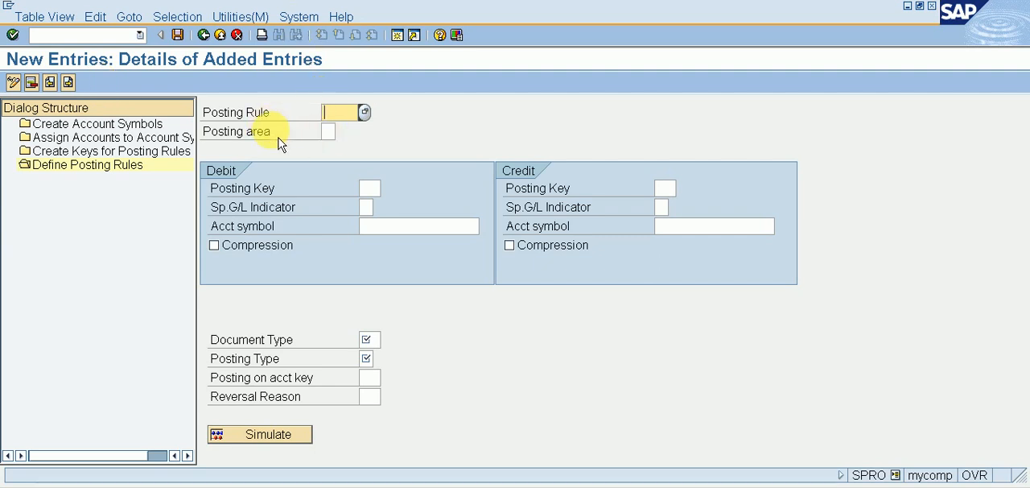
{"action": "left_click", "coordinate": [377, 226]}
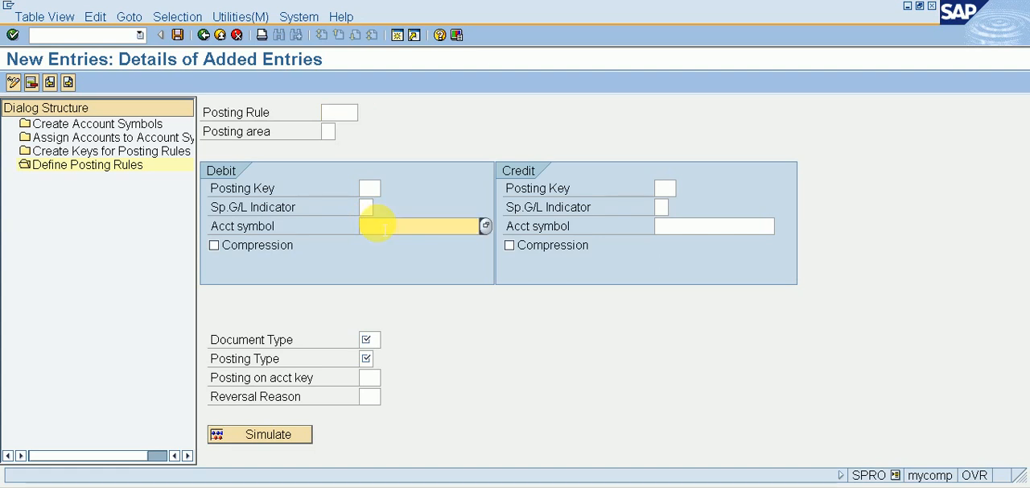
{"action": "left_click", "coordinate": [341, 112]}
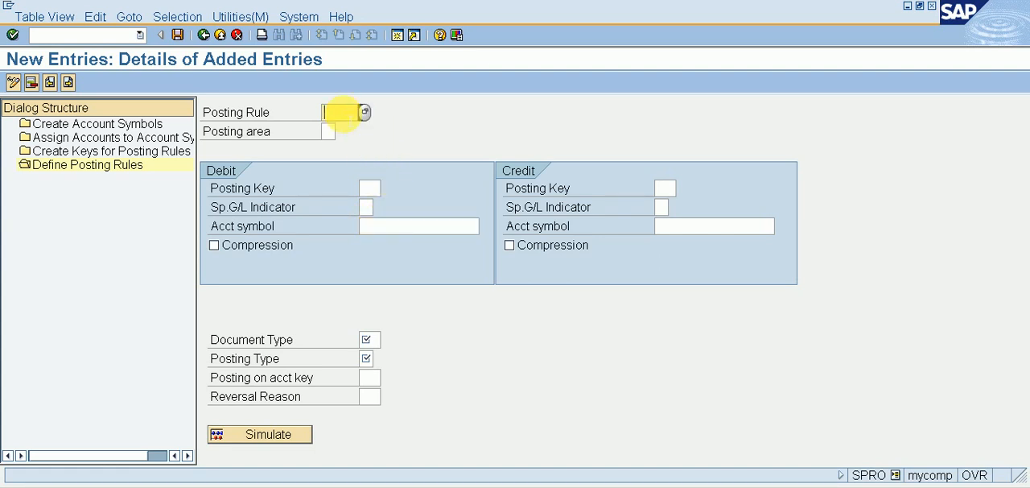
{"action": "left_click", "coordinate": [171, 153]}
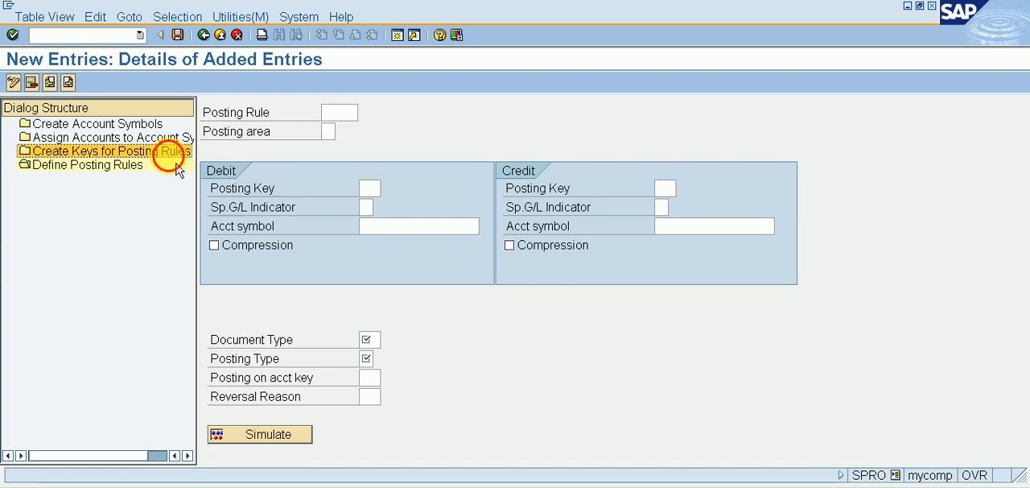
Step: Enter posting rule ABIN and set its posting area to 1, Bank accounting
{"action": "left_click", "coordinate": [336, 113]}
{"action": "type", "text": "A"}
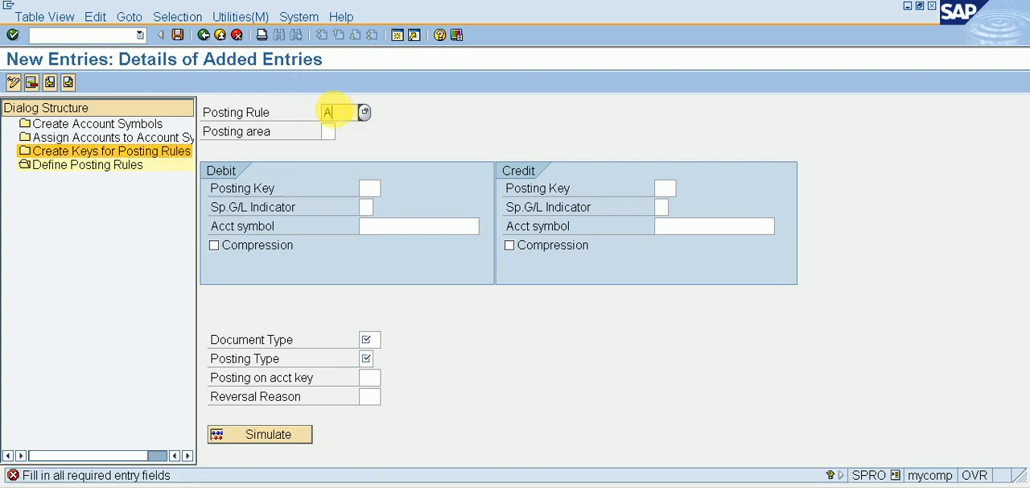
{"action": "type", "text": "BIN"}
{"action": "key", "text": "Tab"}
{"action": "type", "text": "1"}
{"action": "key", "text": "Tab"}
{"action": "left_click", "coordinate": [327, 131]}
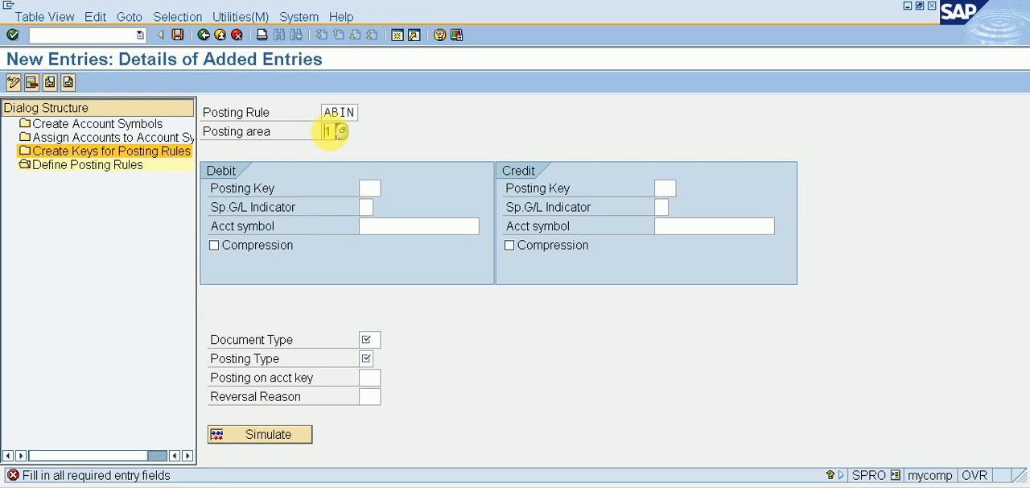
{"action": "key", "text": "F4"}
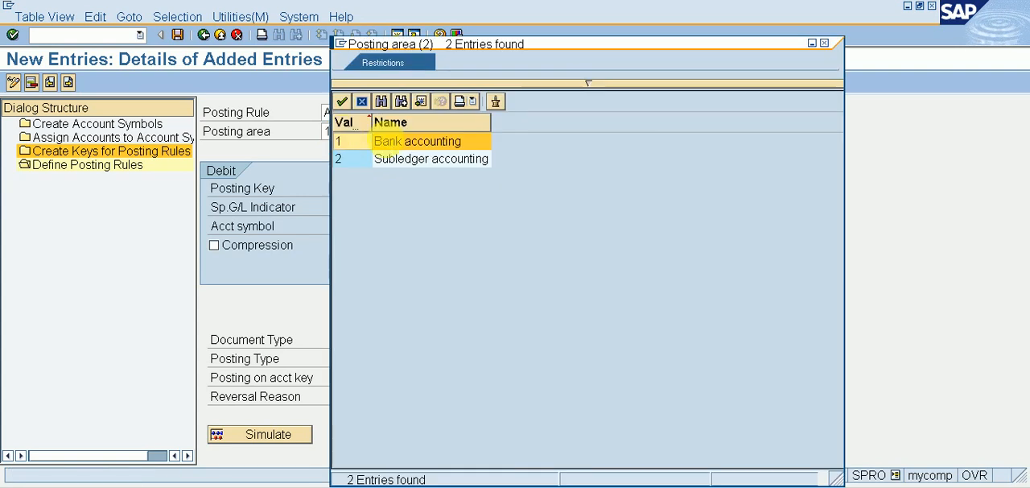
{"action": "double_click", "coordinate": [456, 149]}
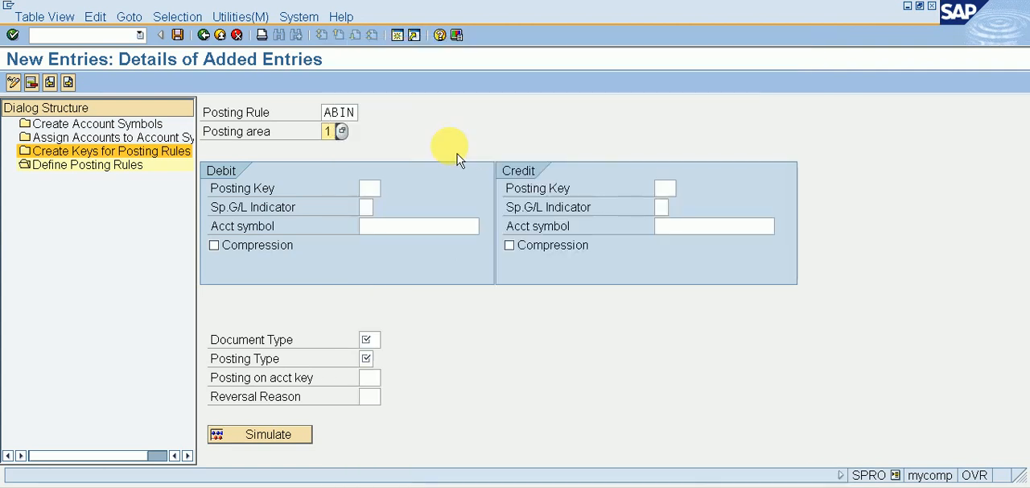
Step: On the debit side of rule ABIN, set posting key 40 and account symbol ABMN for the main bank
{"action": "left_click", "coordinate": [368, 188]}
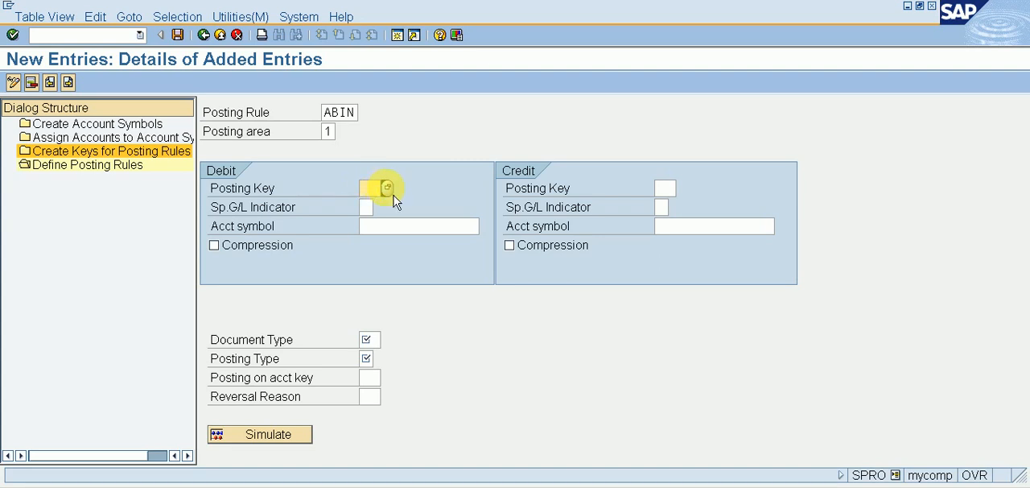
{"action": "left_click", "coordinate": [387, 187]}
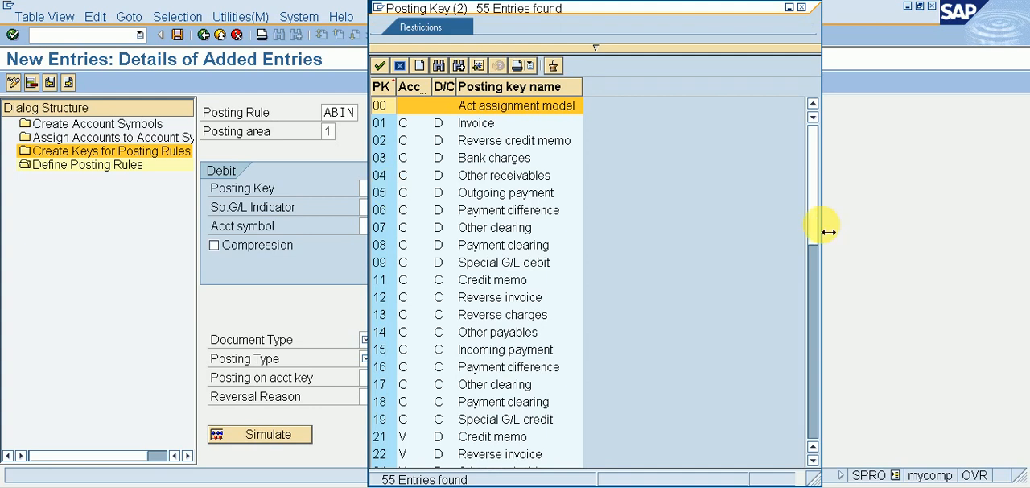
{"action": "left_click_drag", "start_coordinate": [816, 227], "coordinate": [829, 357]}
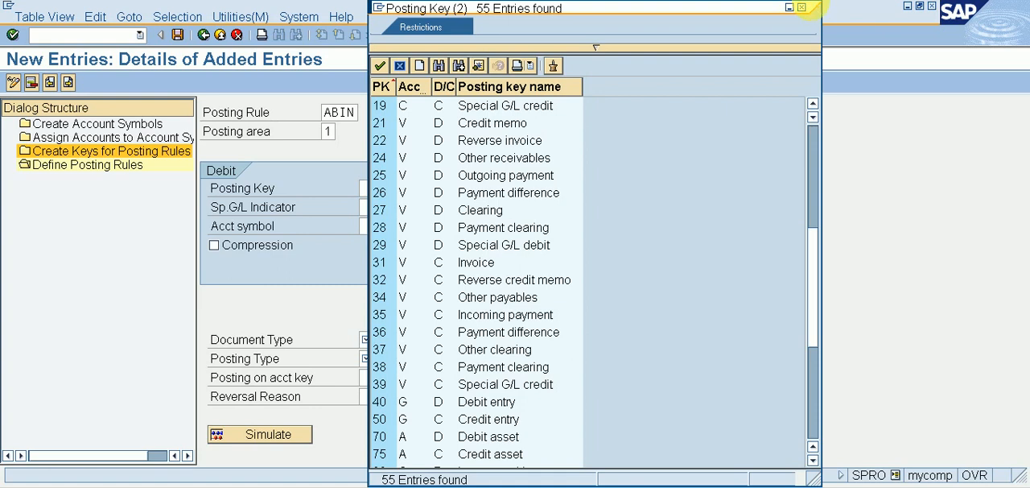
{"action": "left_click", "coordinate": [802, 7]}
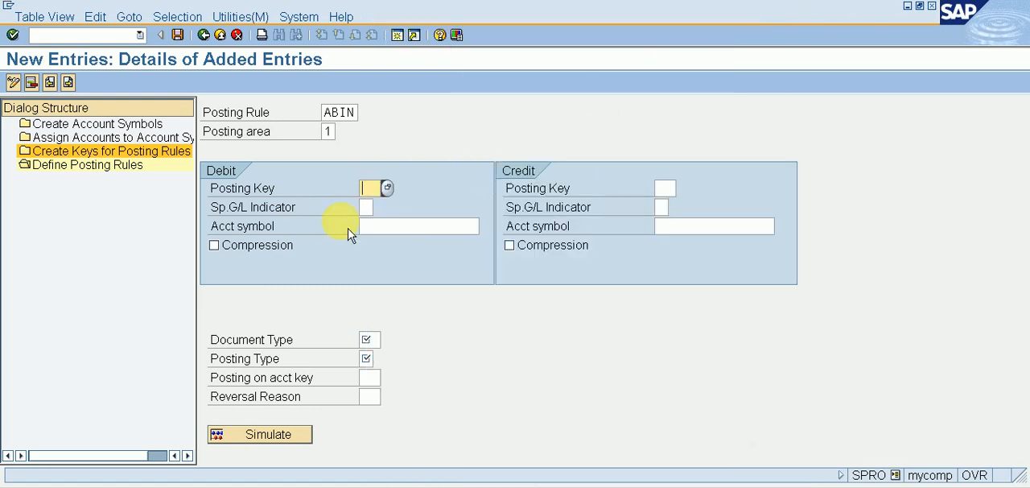
{"action": "type", "text": "40"}
{"action": "left_click", "coordinate": [428, 228]}
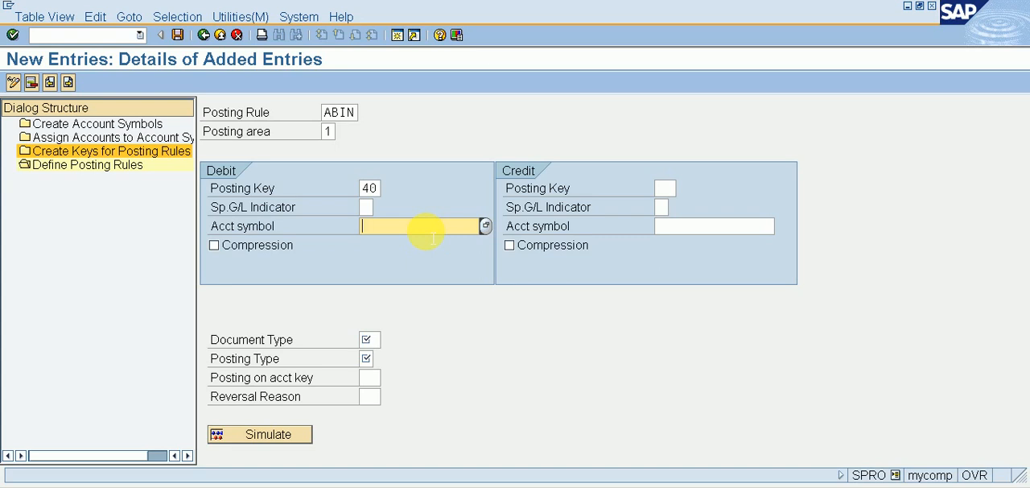
{"action": "left_click", "coordinate": [486, 225]}
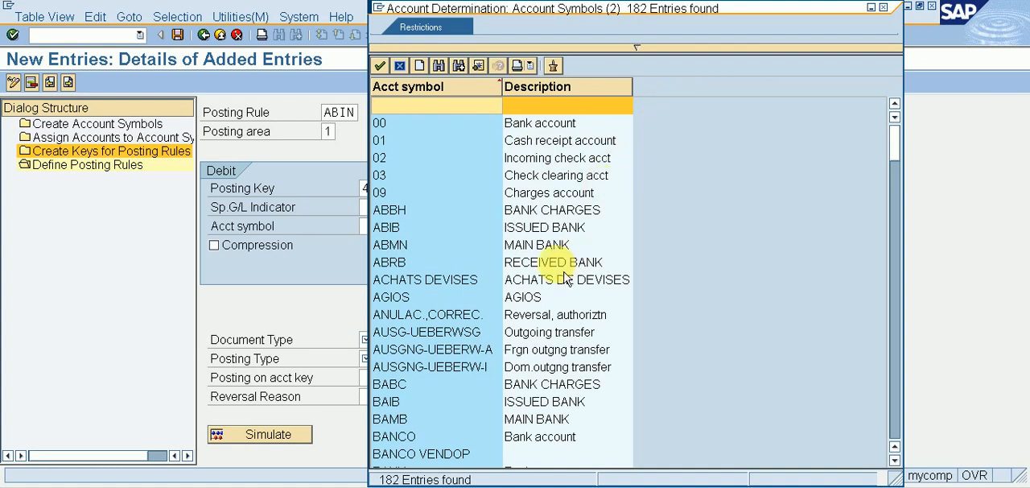
{"action": "double_click", "coordinate": [563, 244]}
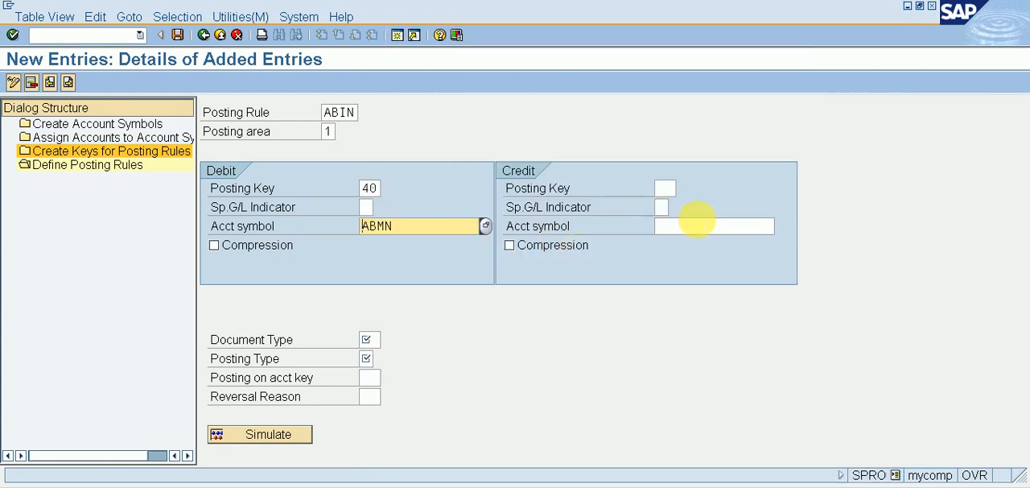
Step: Assign account symbol ABRB, received bank, to the credit side of rule ABIN
{"action": "left_click", "coordinate": [697, 225]}
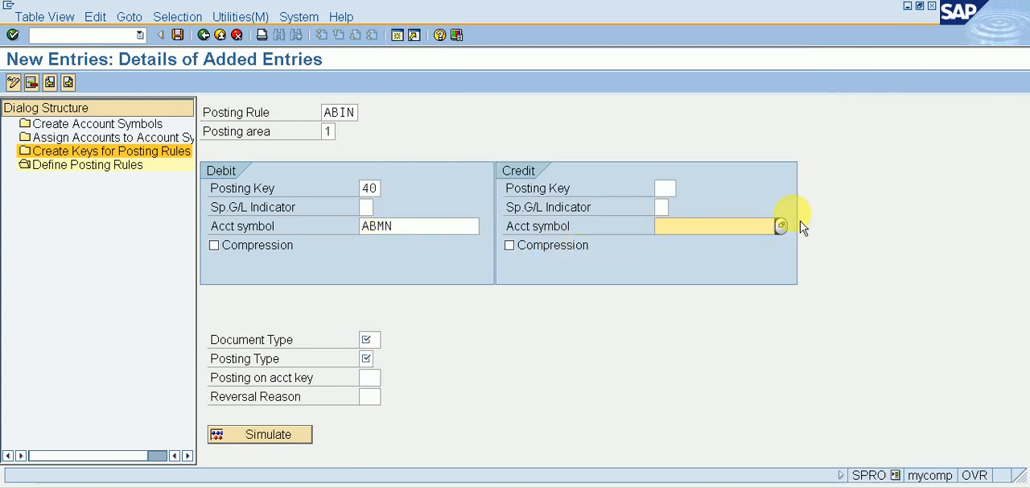
{"action": "left_click", "coordinate": [782, 226]}
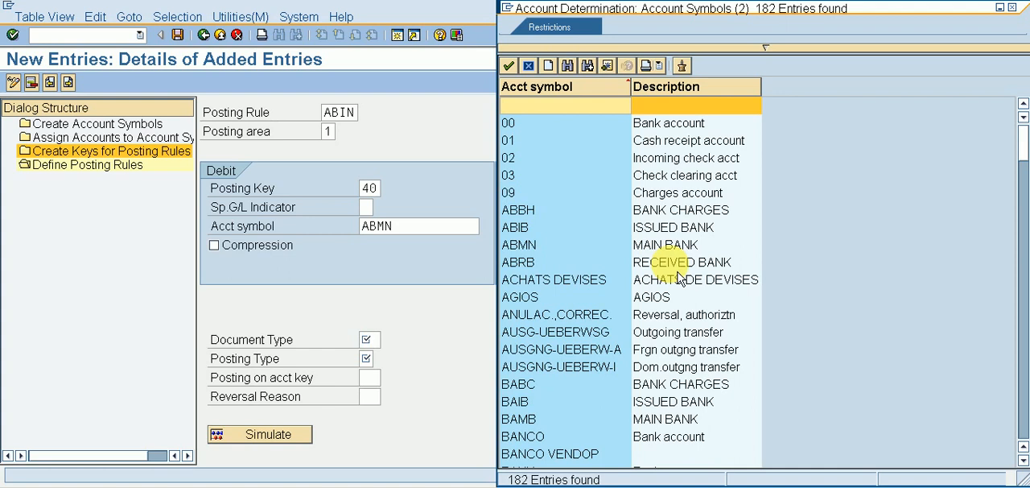
{"action": "double_click", "coordinate": [652, 262]}
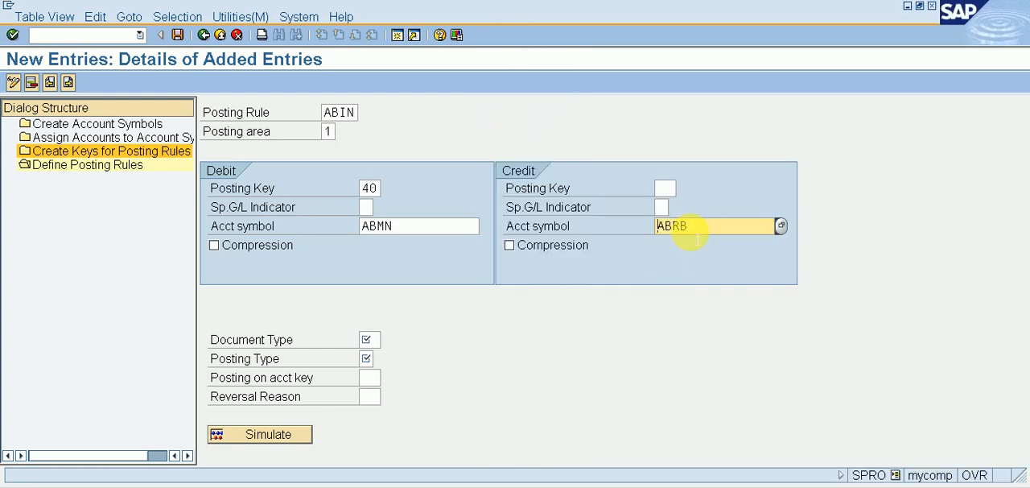
Step: Set document type SA and posting type 5, Clear credit G/L act, for rule ABIN and save it
{"action": "left_click", "coordinate": [366, 339]}
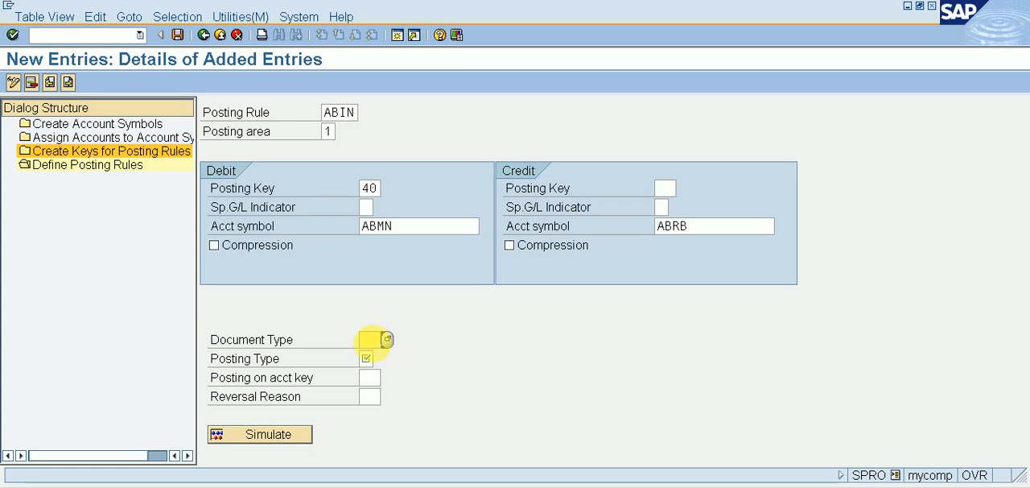
{"action": "type", "text": "SA"}
{"action": "left_click", "coordinate": [368, 358]}
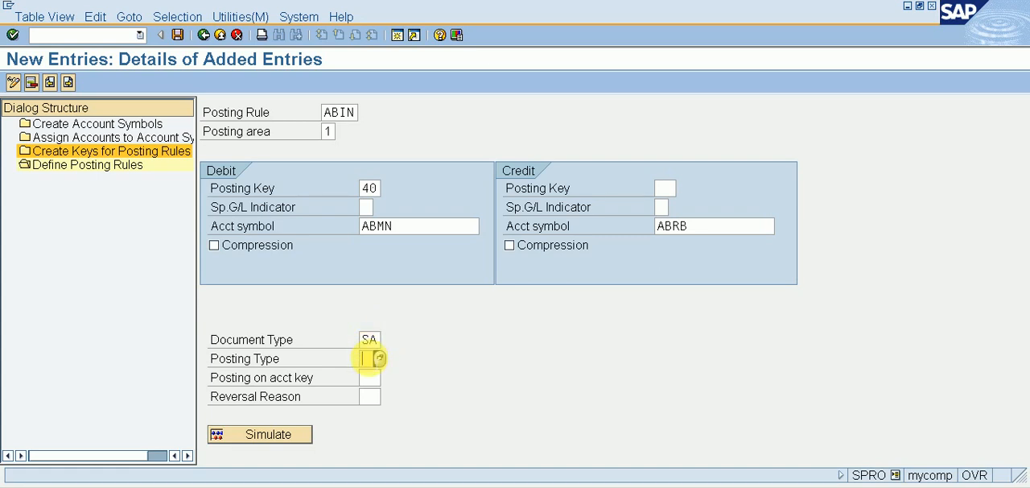
{"action": "left_click", "coordinate": [380, 358]}
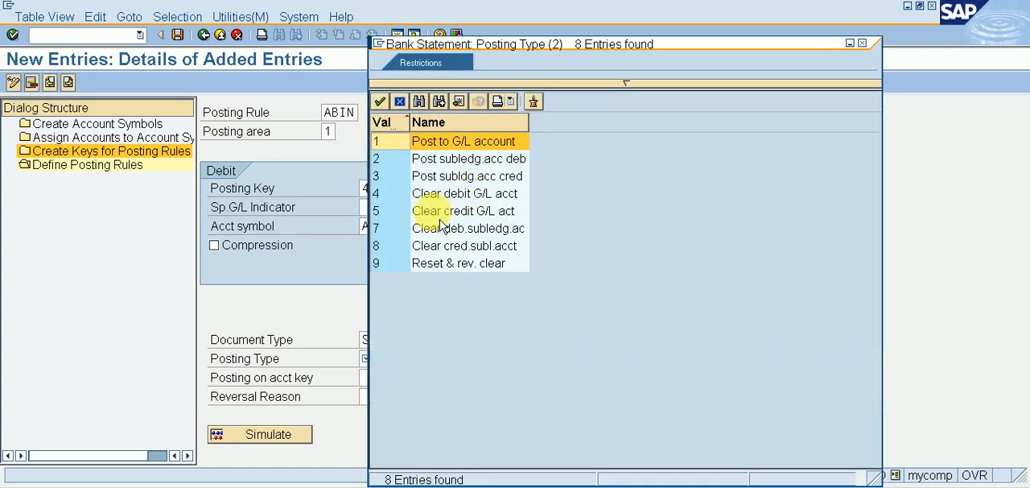
{"action": "left_click", "coordinate": [492, 212]}
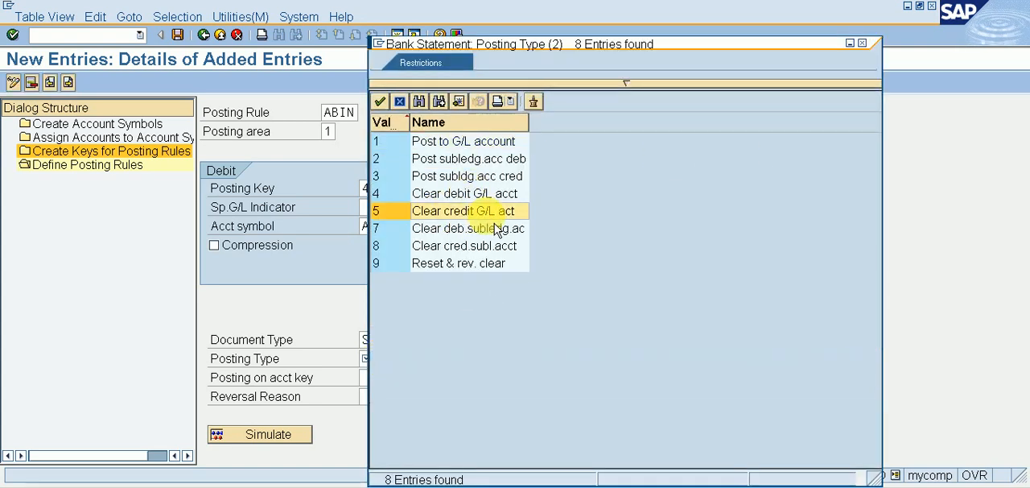
{"action": "double_click", "coordinate": [477, 212]}
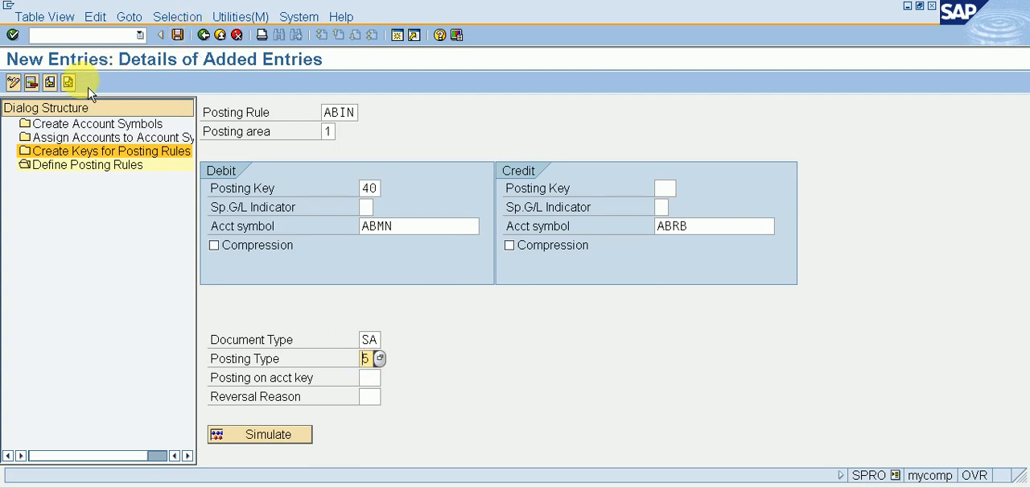
{"action": "left_click", "coordinate": [177, 34]}
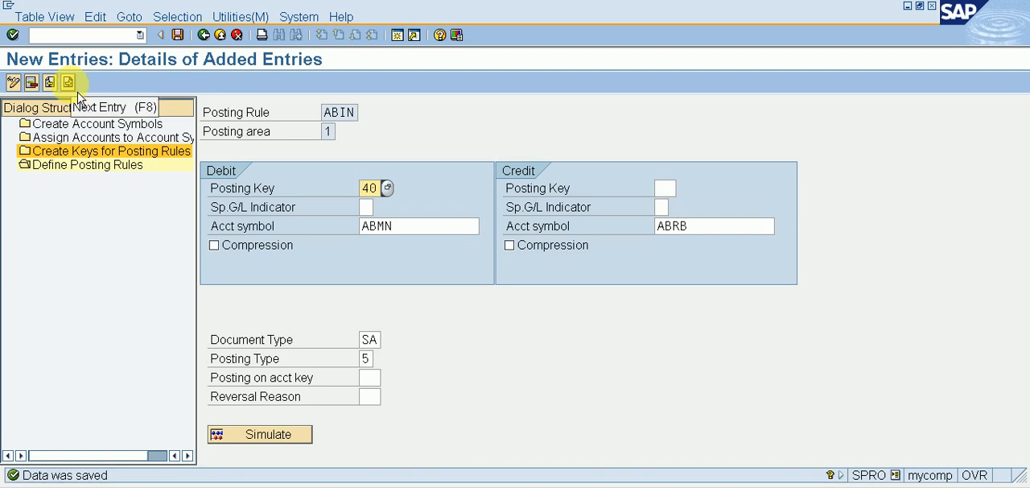
Step: Go to the next blank entry and enter posting rule ABOU with posting area 1
{"action": "left_click", "coordinate": [68, 82]}
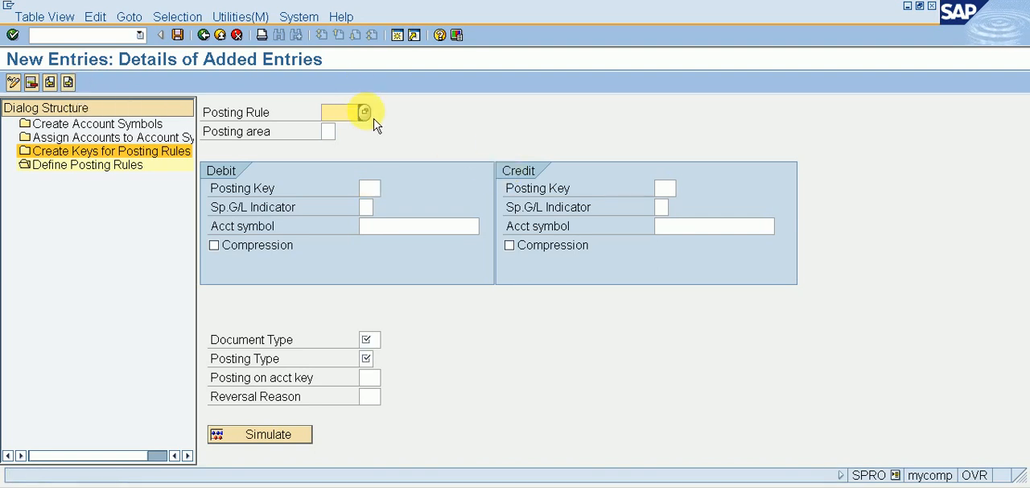
{"action": "type", "text": "AB"}
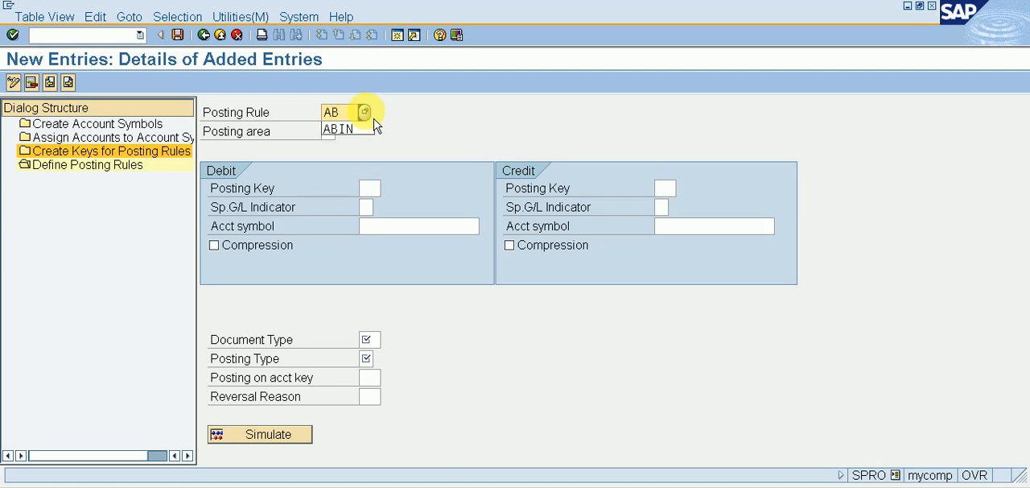
{"action": "type", "text": "0U"}
{"action": "key", "text": "Tab"}
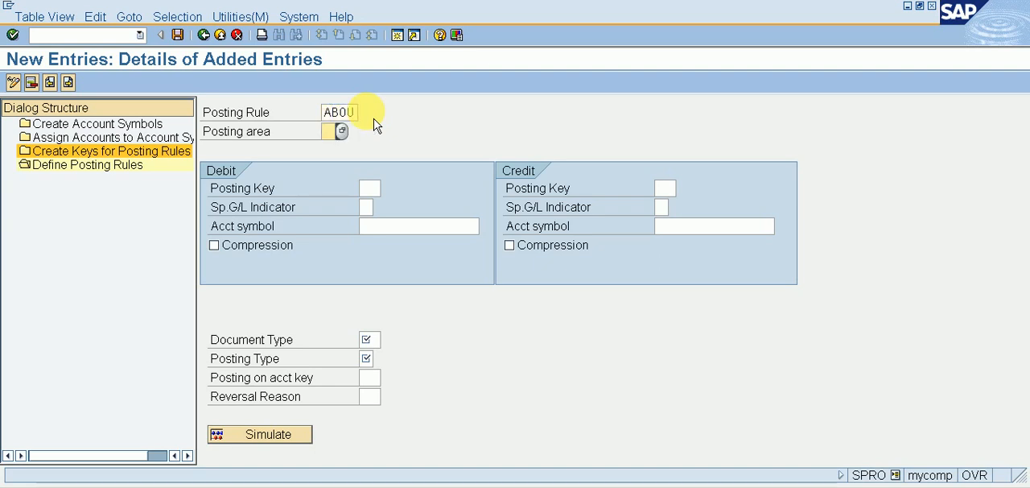
{"action": "type", "text": "1"}
{"action": "key", "text": "Tab"}
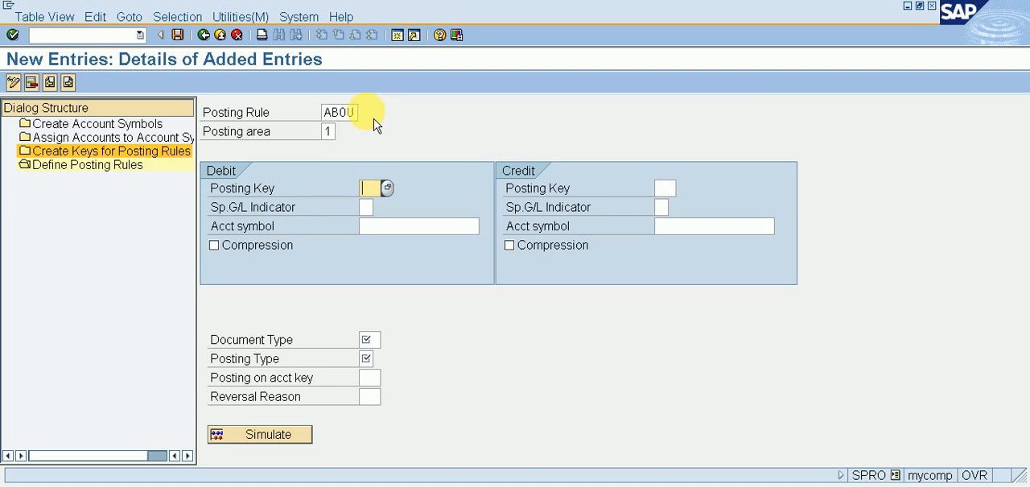
{"action": "key", "text": "Tab"}
{"action": "key", "text": "Tab"}
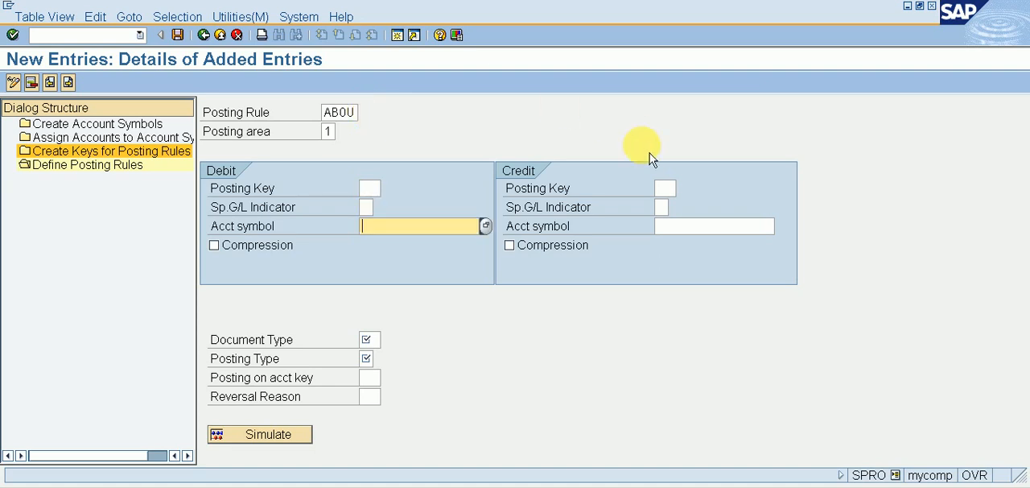
Step: On the credit side of rule ABOU, set posting key 50 and account symbol ABMN for the main bank
{"action": "left_click", "coordinate": [660, 188]}
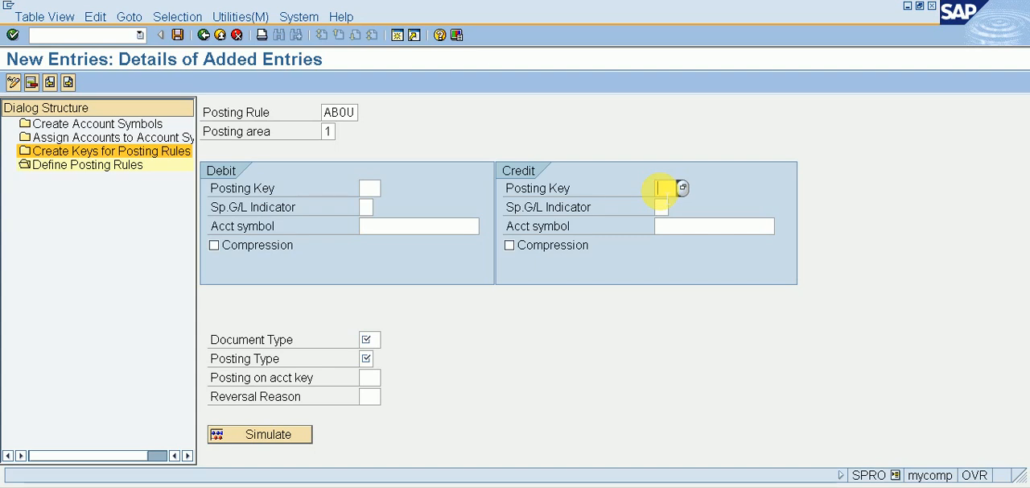
{"action": "type", "text": "50"}
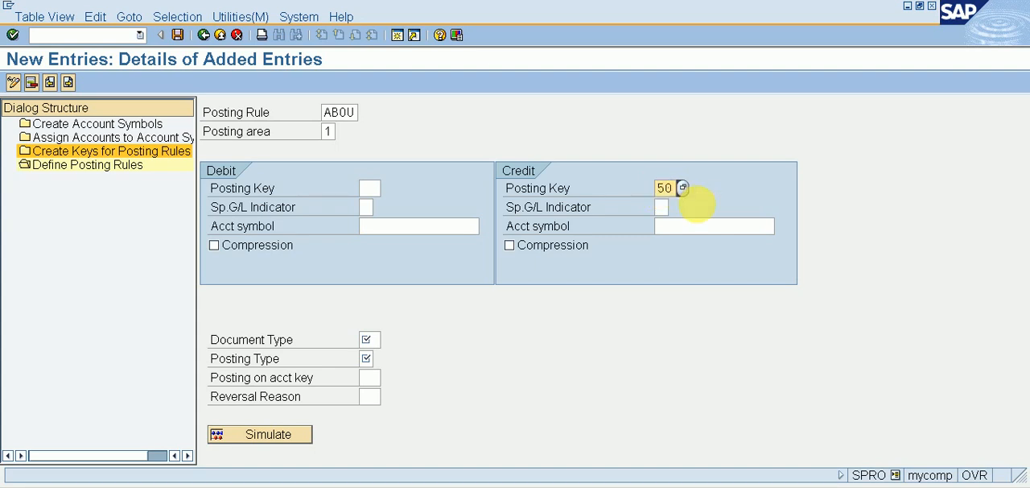
{"action": "left_click", "coordinate": [714, 228]}
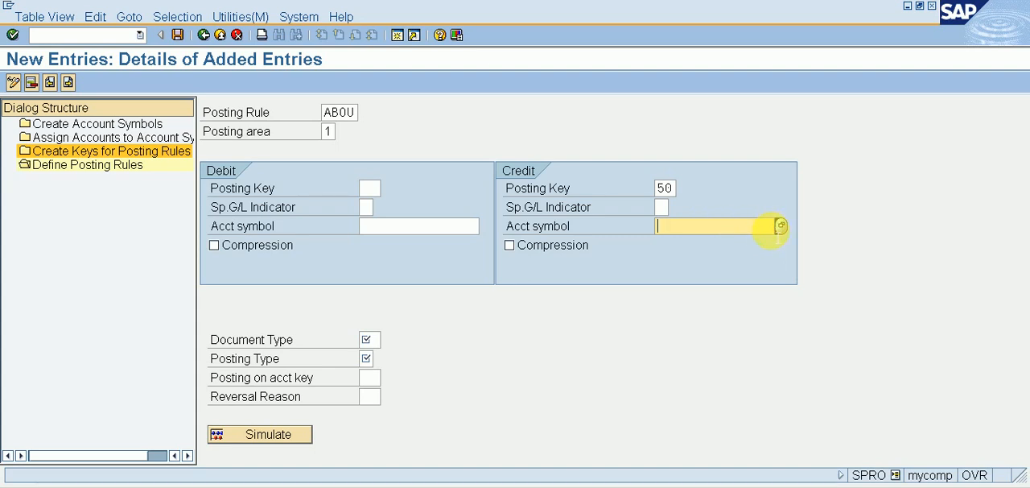
{"action": "left_click", "coordinate": [781, 226]}
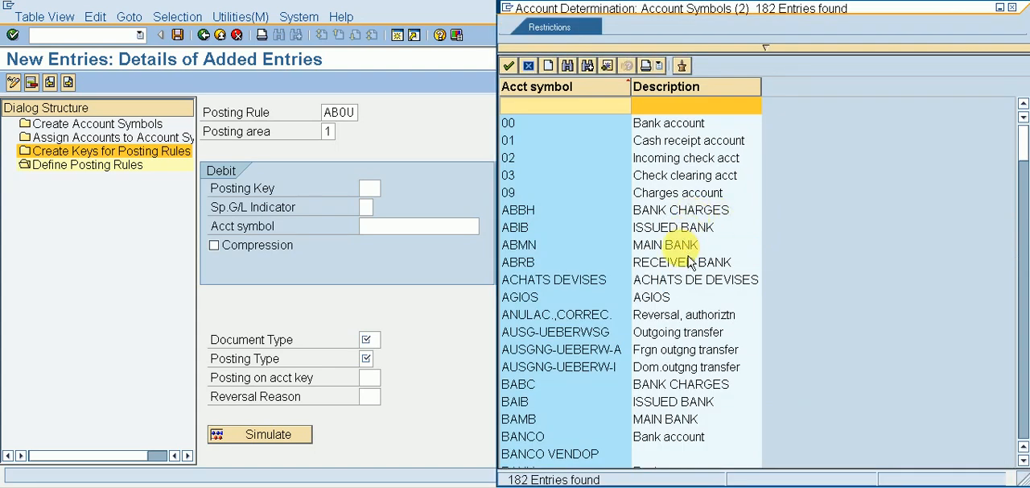
{"action": "double_click", "coordinate": [685, 245]}
Step: Assign account symbol ABIB, issued bank, to the debit side of rule ABOU
{"action": "left_click", "coordinate": [387, 226]}
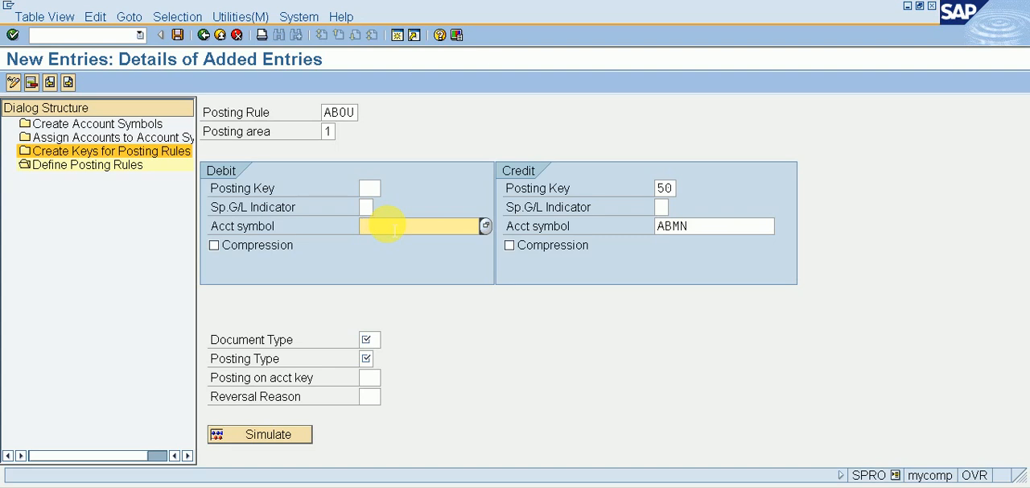
{"action": "left_click", "coordinate": [487, 227]}
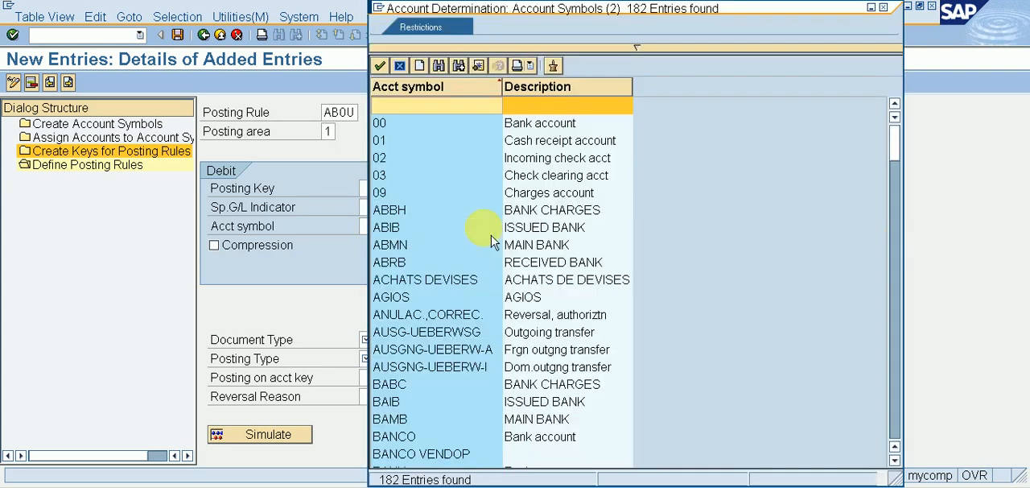
{"action": "double_click", "coordinate": [482, 228]}
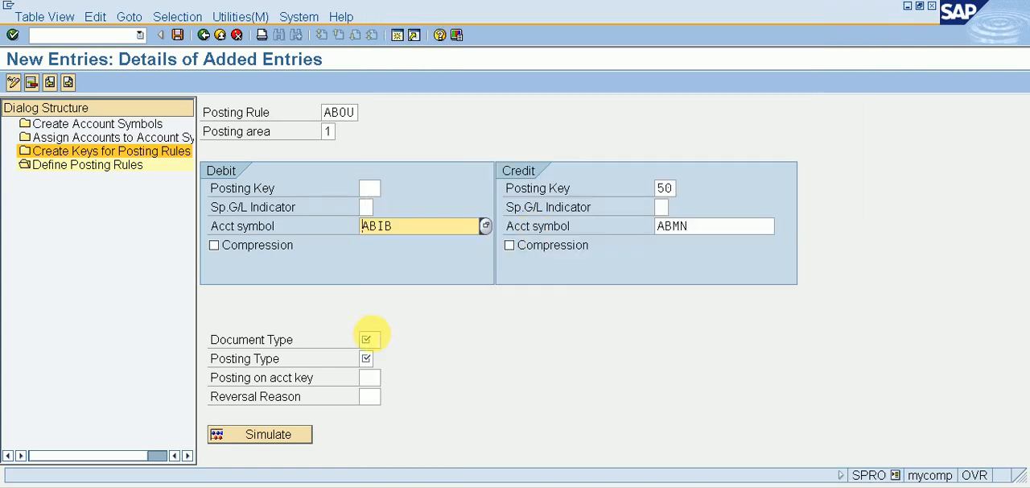
Step: Set document type SA and posting type 4, Clear debit G/L acct, for rule ABOU and save it
{"action": "left_click", "coordinate": [370, 338]}
{"action": "type", "text": "SA"}
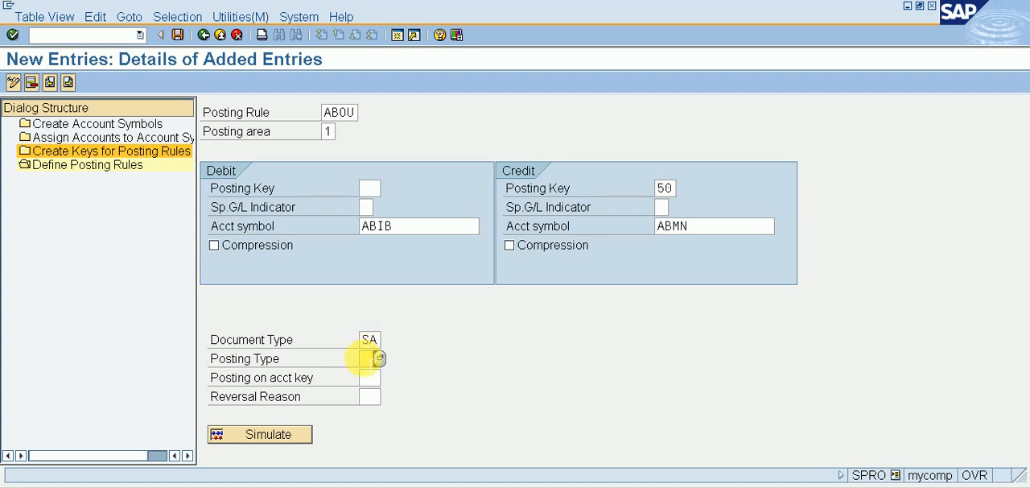
{"action": "left_click", "coordinate": [380, 358]}
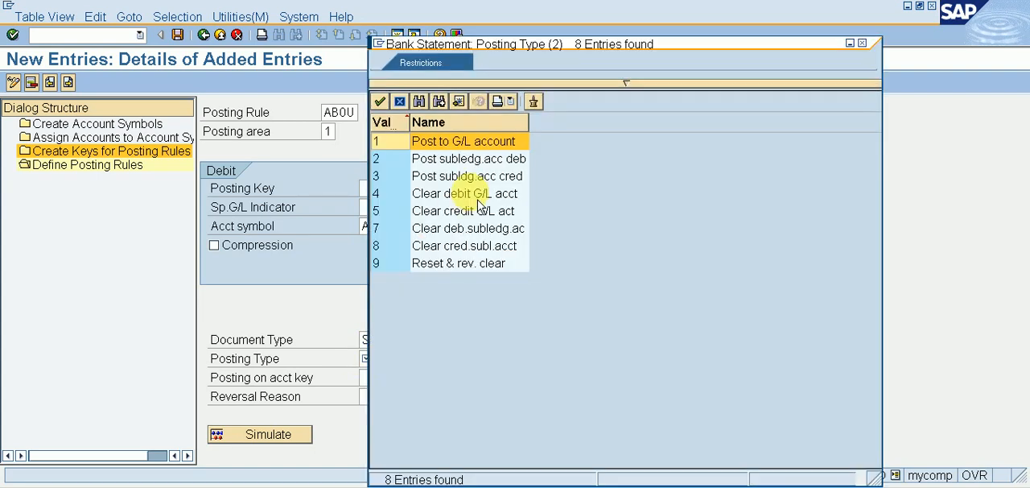
{"action": "double_click", "coordinate": [475, 199]}
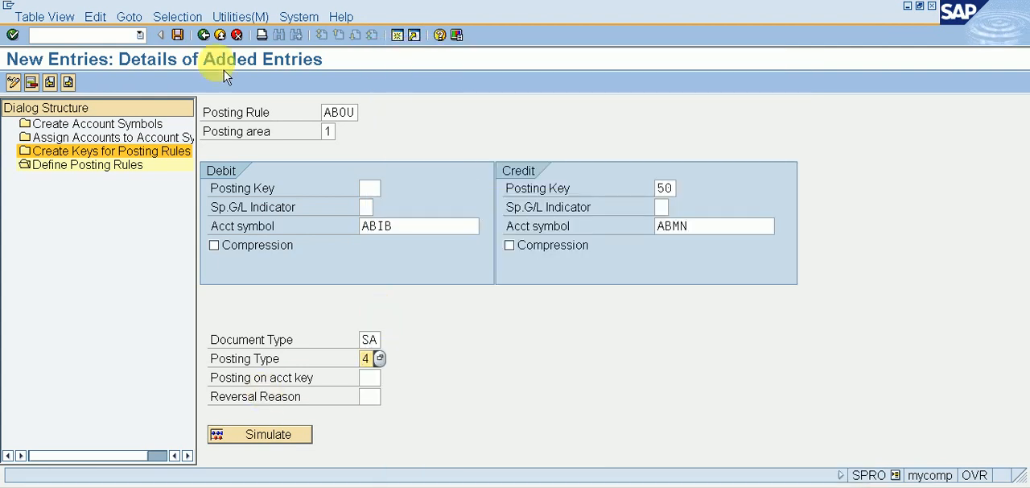
{"action": "left_click", "coordinate": [177, 35]}
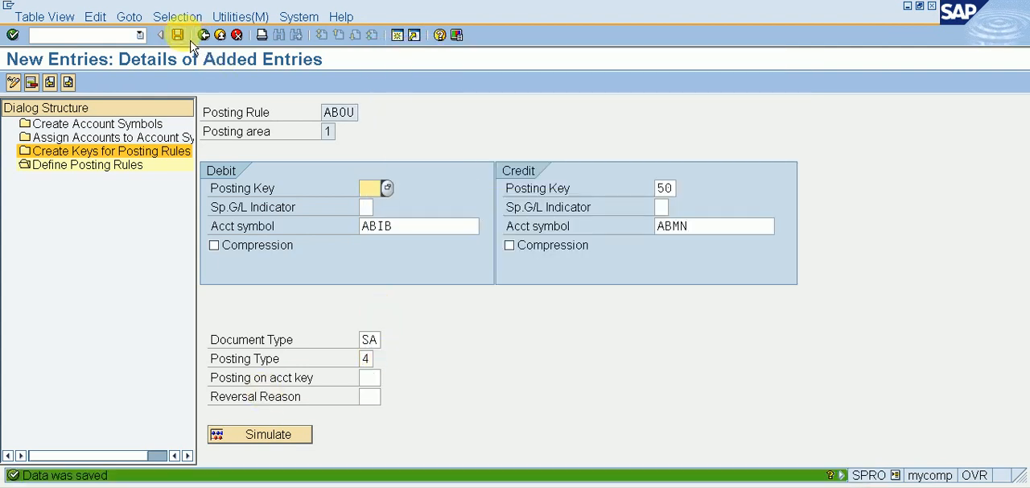
Step: Go to the next blank entry and enter posting rule ABBH with posting area 1
{"action": "left_click", "coordinate": [68, 83]}
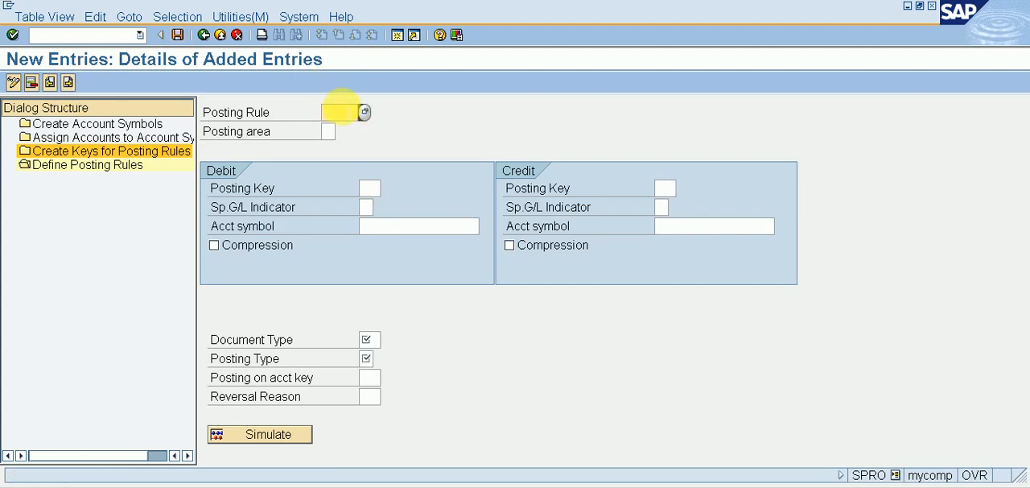
{"action": "type", "text": "ABBH"}
{"action": "left_click", "coordinate": [330, 131]}
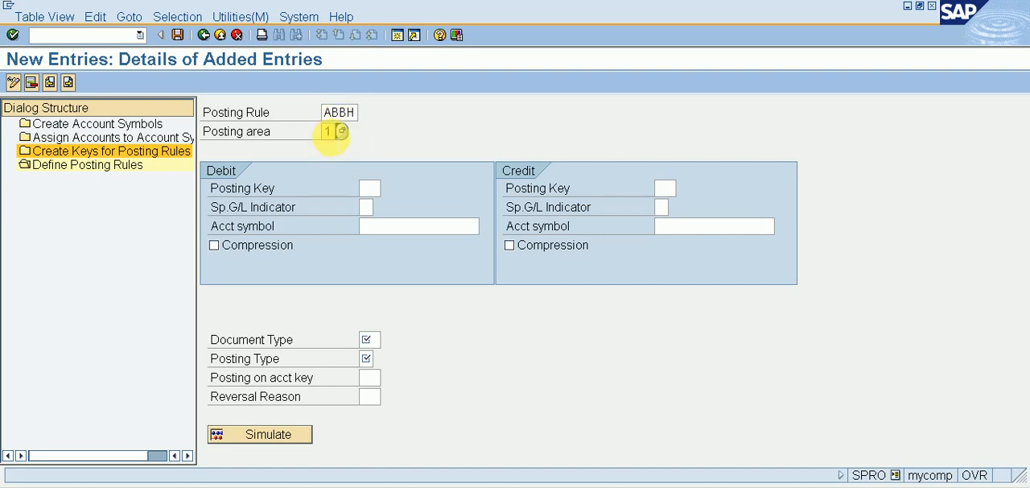
Step: On the debit side of rule ABBH, set posting key 40 and account symbol ABBH for bank charges
{"action": "left_click", "coordinate": [378, 188]}
{"action": "type", "text": "40"}
{"action": "left_click", "coordinate": [389, 226]}
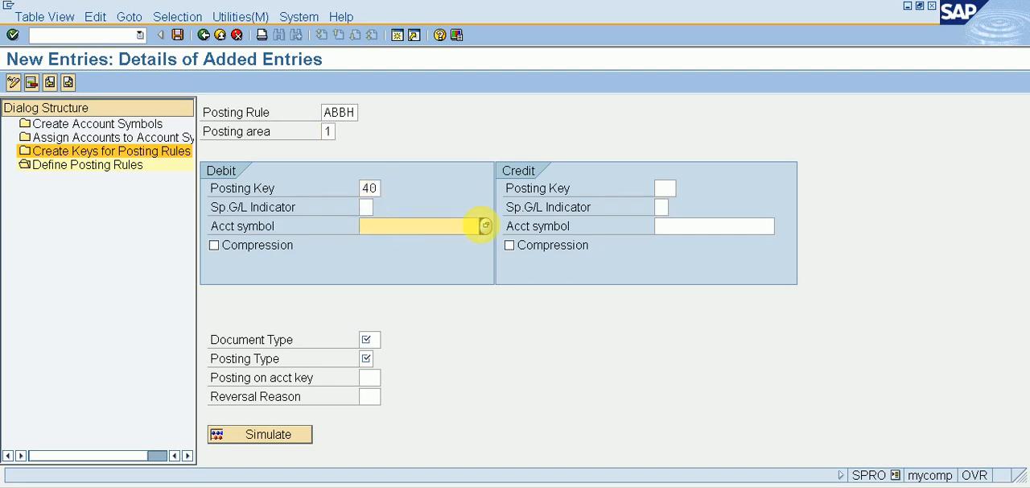
{"action": "key", "text": "F4"}
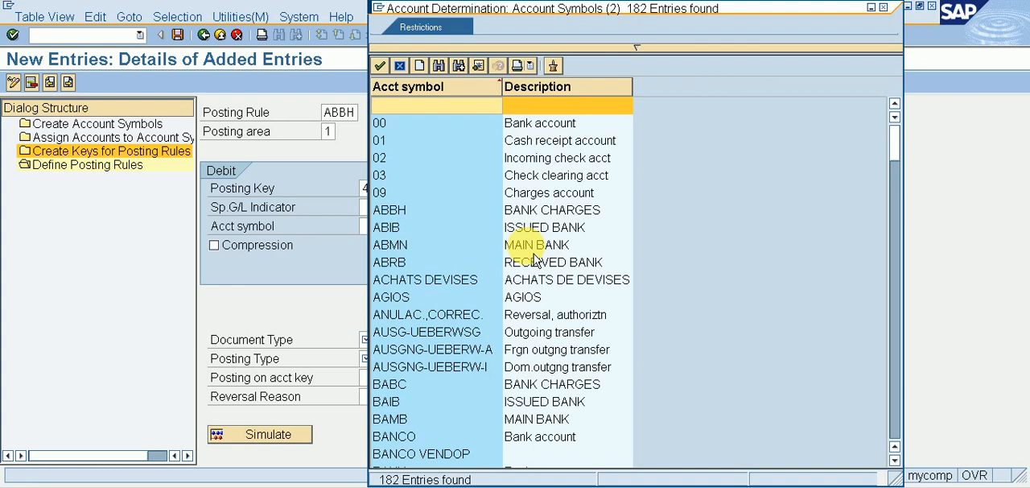
{"action": "double_click", "coordinate": [541, 210]}
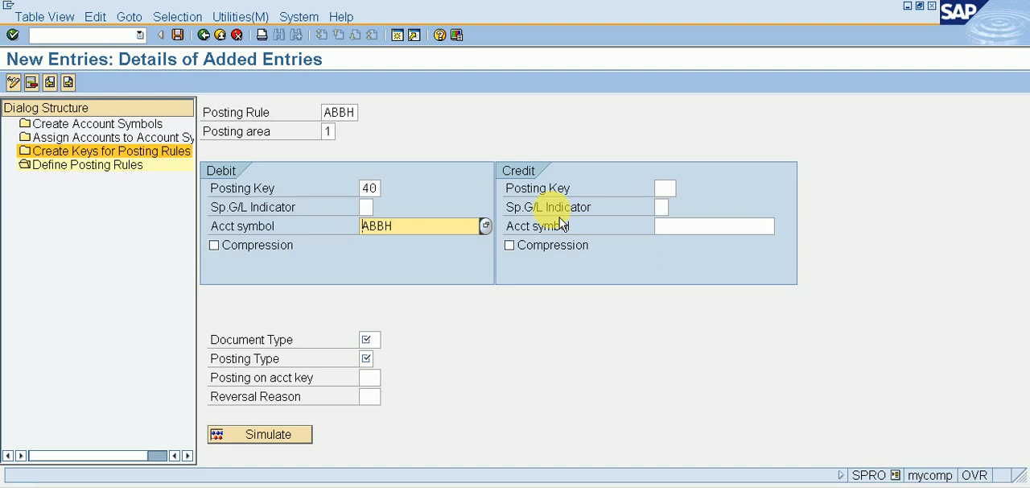
Step: On the credit side of rule ABBH, set posting key 50 and account symbol ABMN for the main bank
{"action": "left_click", "coordinate": [665, 188]}
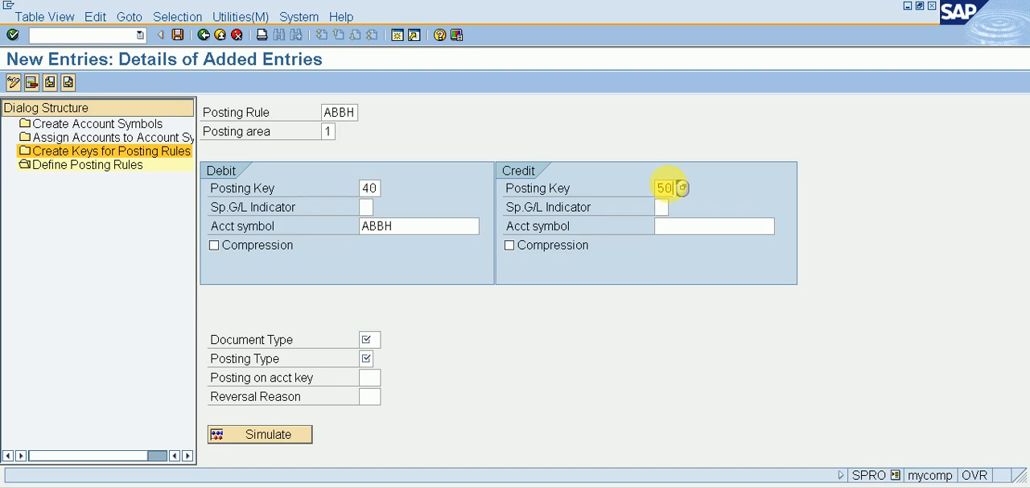
{"action": "type", "text": "50"}
{"action": "left_click", "coordinate": [682, 228]}
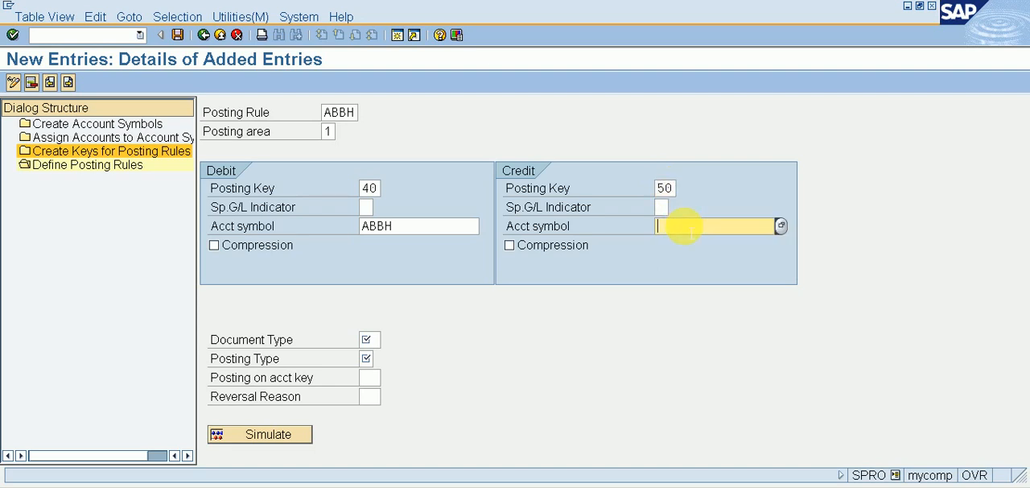
{"action": "type", "text": "MA"}
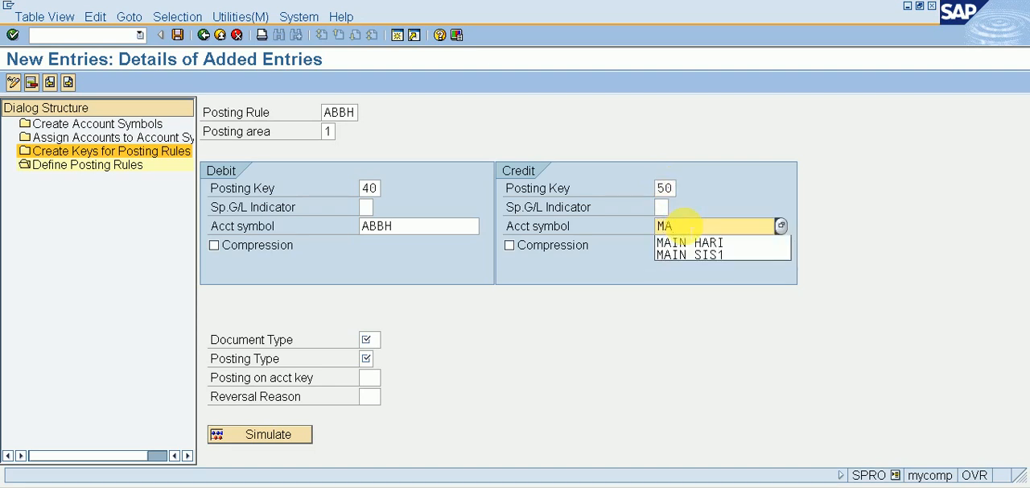
{"action": "key", "text": "BackSpace"}
{"action": "key", "text": "BackSpace"}
{"action": "left_click", "coordinate": [793, 233]}
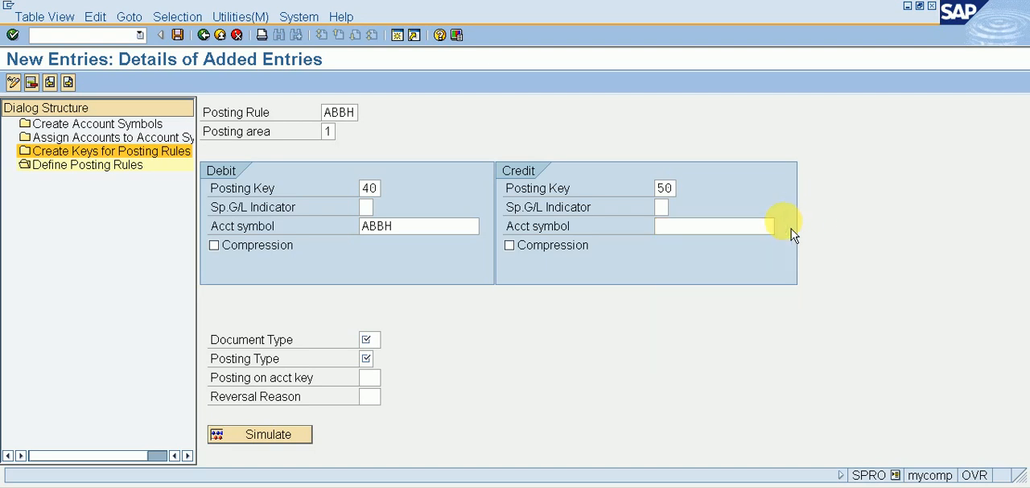
{"action": "double_click", "coordinate": [594, 247]}
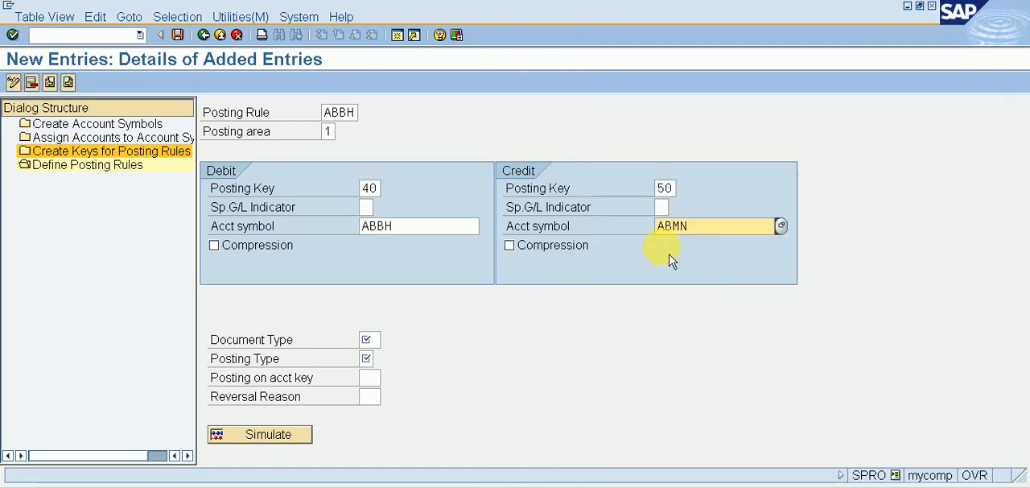
Step: Set document type SA and posting type 1, Post to G/L account, for rule ABBH and save it
{"action": "left_click", "coordinate": [367, 339]}
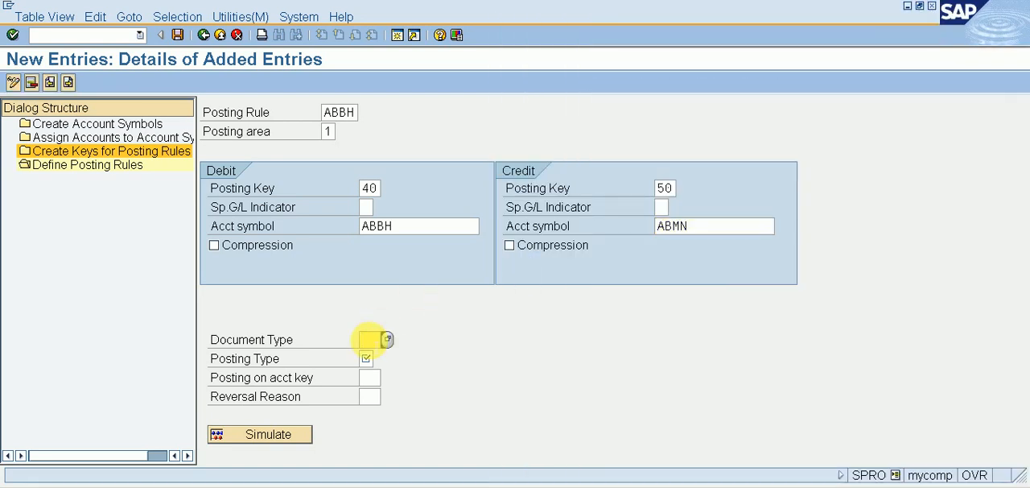
{"action": "type", "text": "SA"}
{"action": "left_click", "coordinate": [369, 358]}
{"action": "key", "text": "F4"}
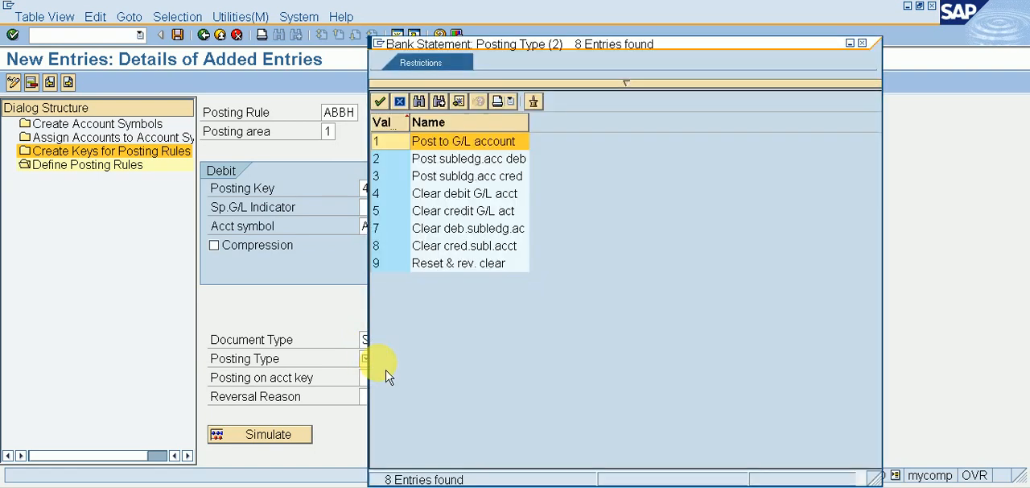
{"action": "double_click", "coordinate": [471, 148]}
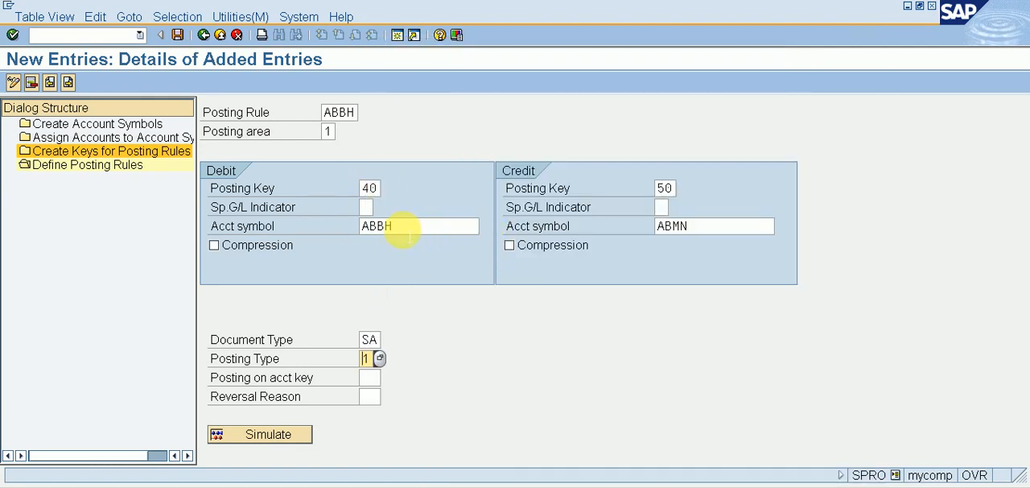
{"action": "left_click", "coordinate": [178, 35]}
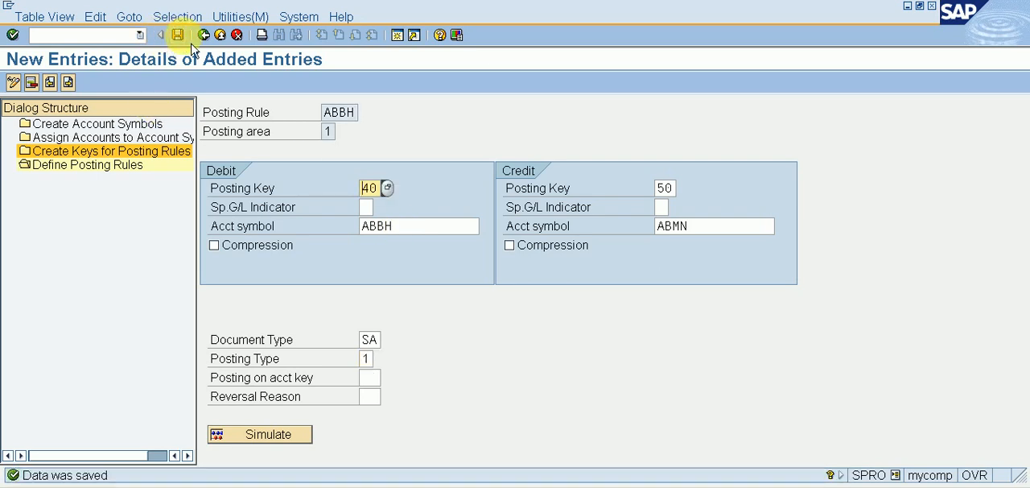
Step: Leave the posting rule and account symbol views and return to the implementation guide
{"action": "left_click", "coordinate": [203, 35]}
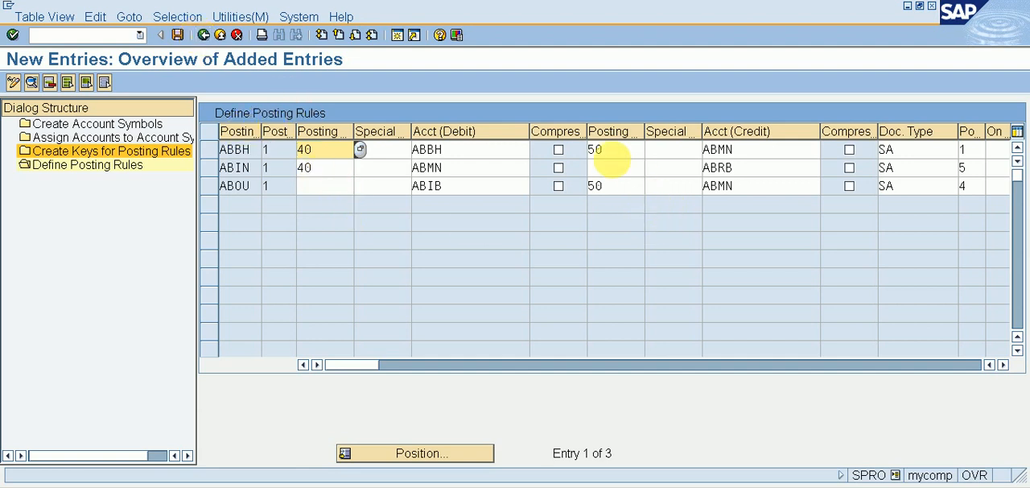
{"action": "left_click", "coordinate": [213, 47]}
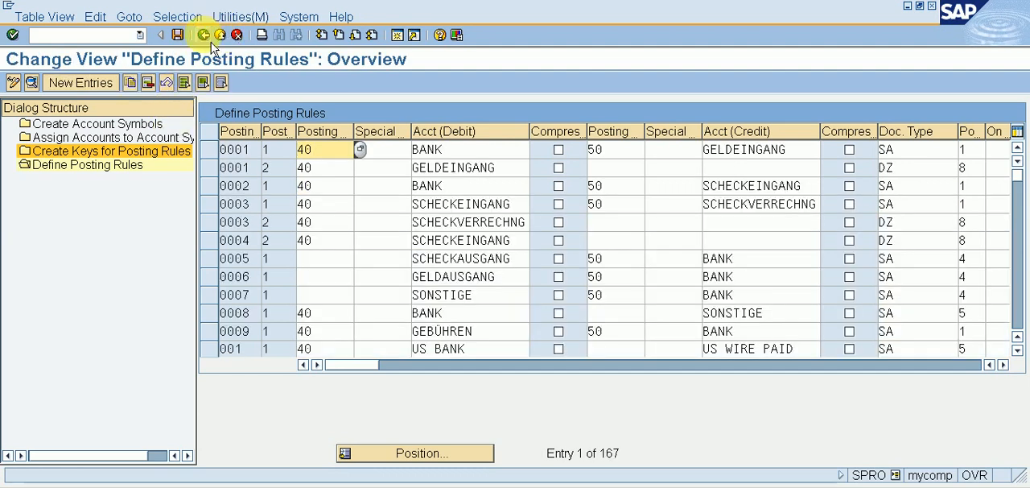
{"action": "left_click", "coordinate": [211, 47]}
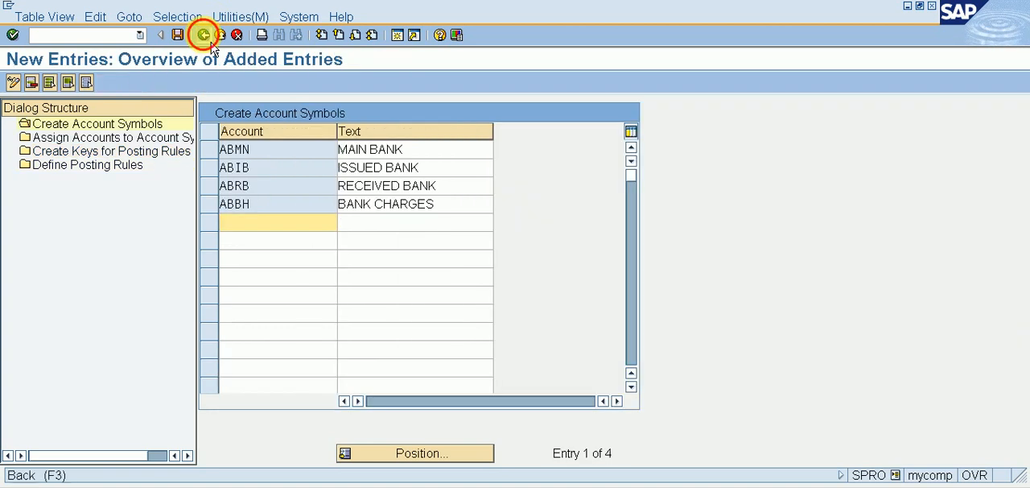
{"action": "left_click", "coordinate": [212, 46]}
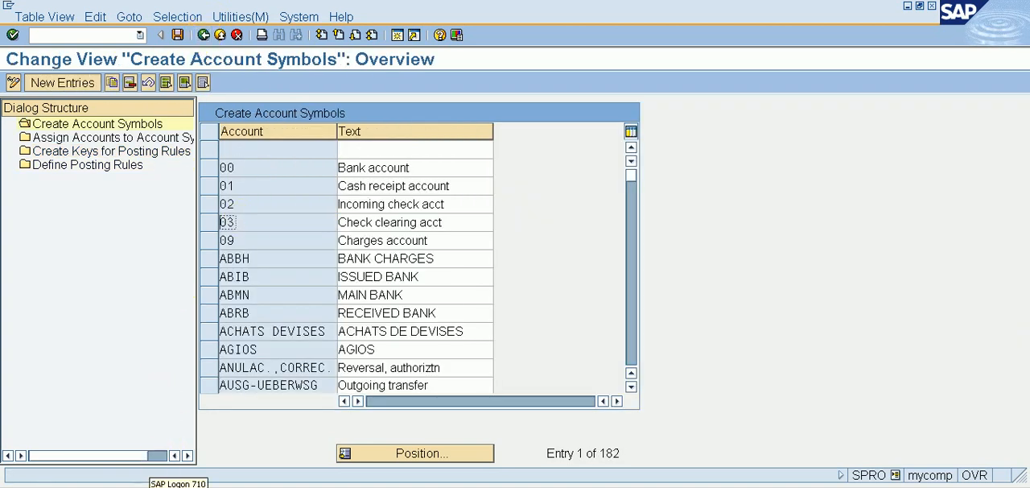
{"action": "left_click", "coordinate": [203, 34]}
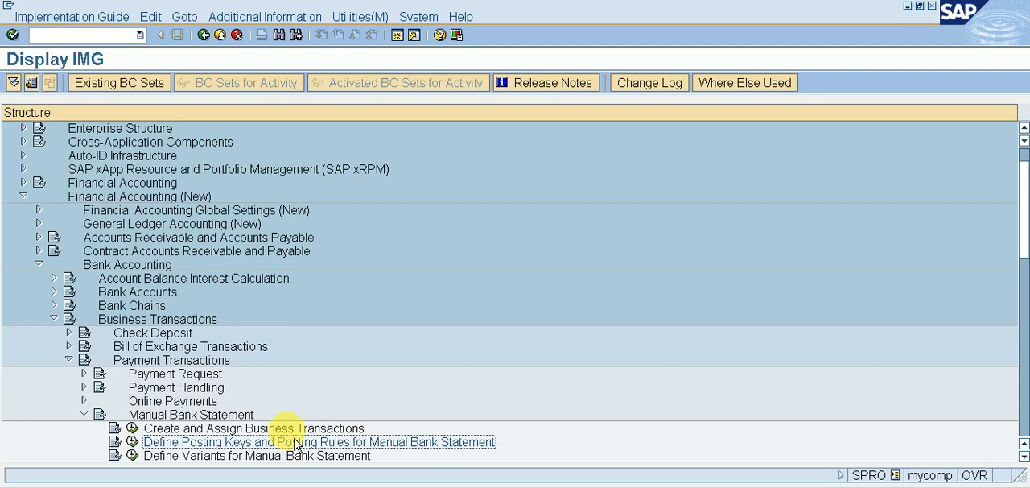
Step: Start new entries under Create and Assign Business Transactions and enter transaction ABIN with a + sign
{"action": "left_click", "coordinate": [134, 428]}
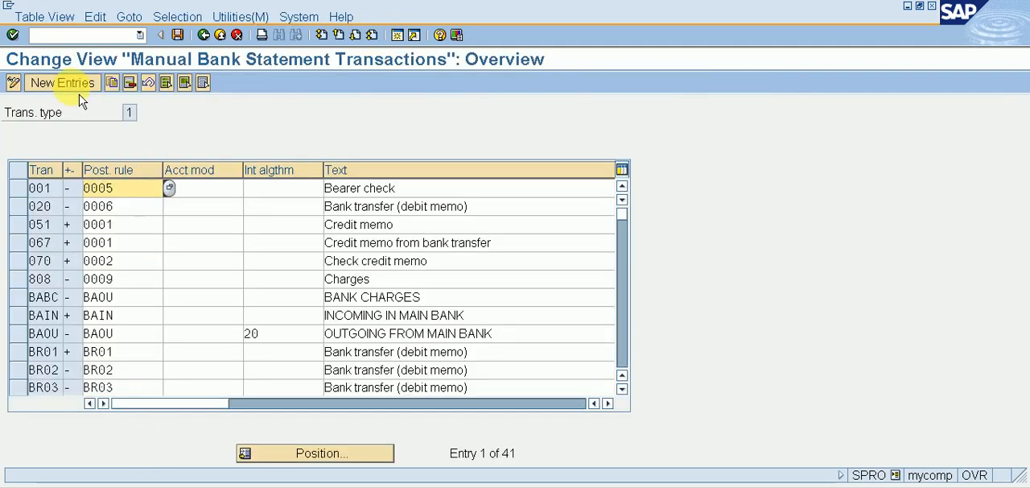
{"action": "left_click", "coordinate": [78, 93]}
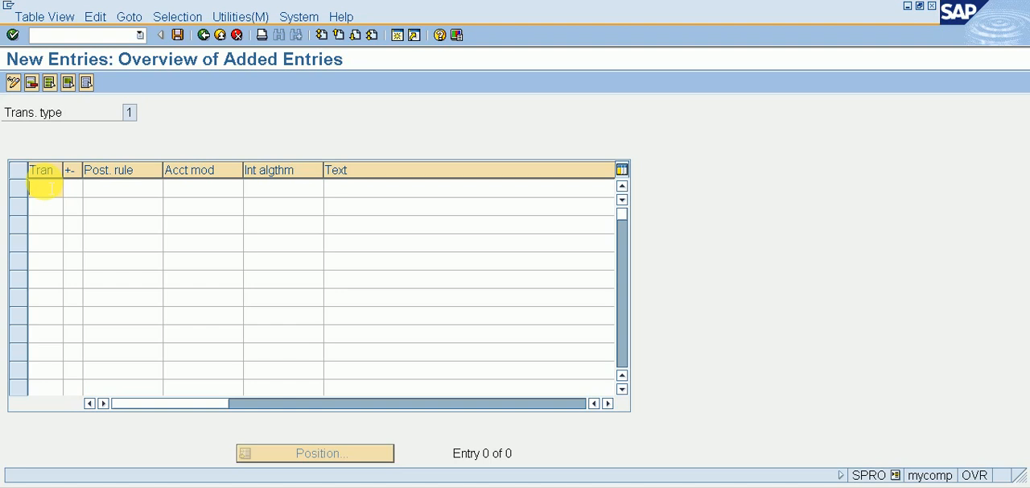
{"action": "type", "text": "AB"}
{"action": "type", "text": "IN"}
{"action": "type", "text": "+"}
{"action": "key", "text": "Tab"}
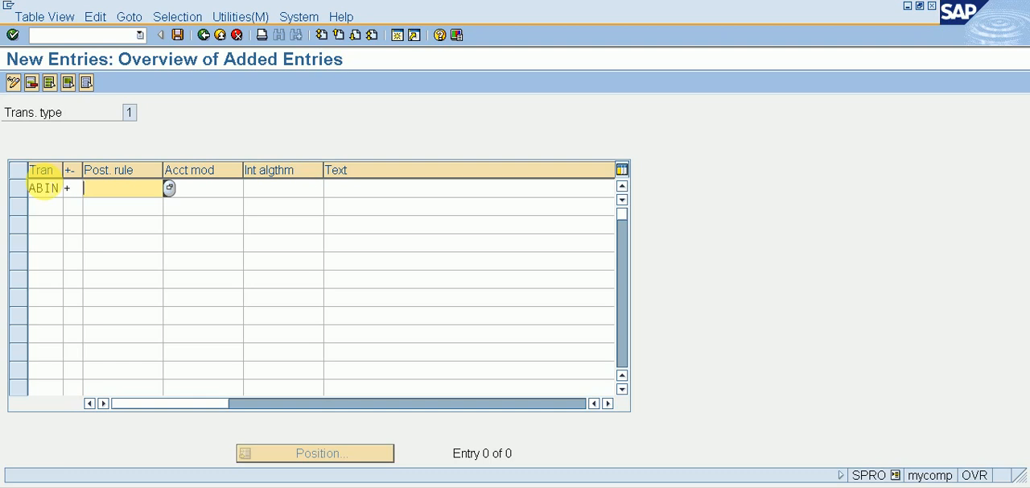
Step: Assign posting rule ABIN, incoming in main bank, to business transaction ABIN
{"action": "type", "text": "A"}
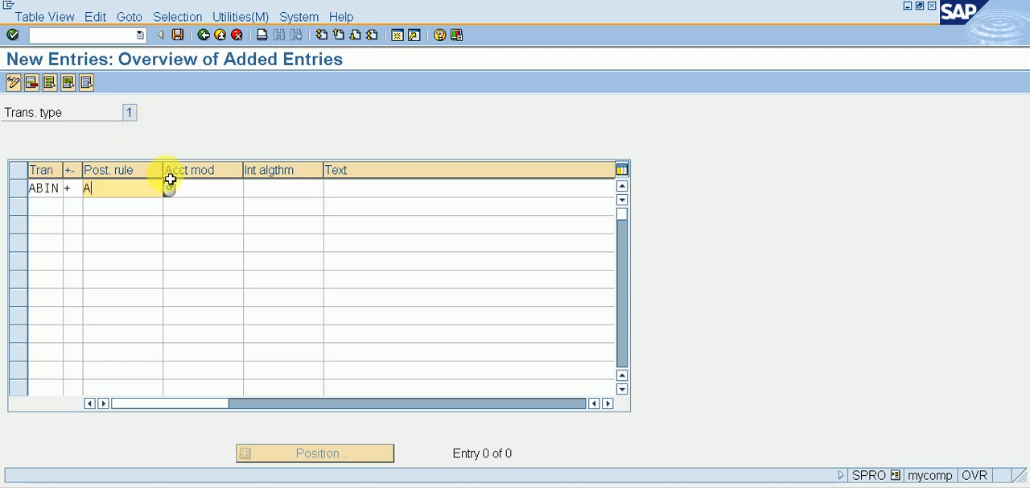
{"action": "left_click", "coordinate": [174, 197]}
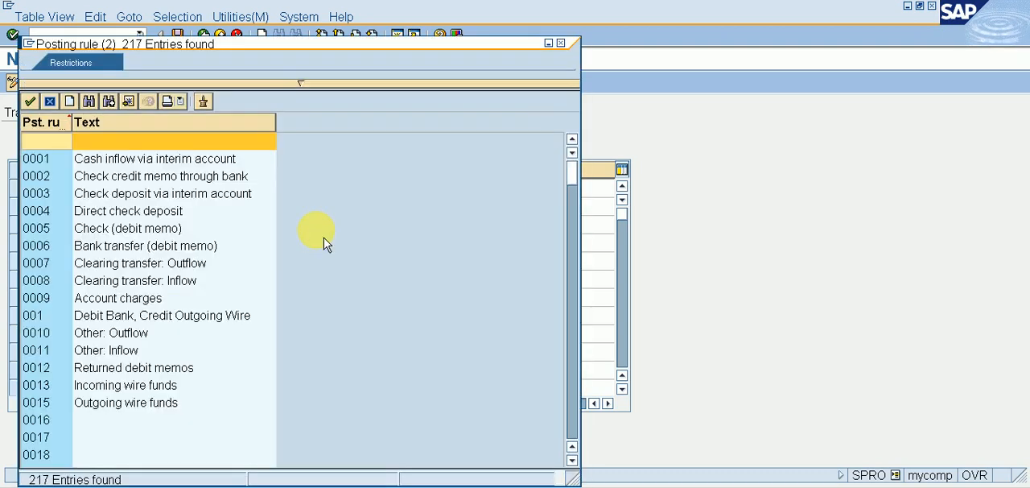
{"action": "left_click_drag", "start_coordinate": [571, 161], "coordinate": [580, 215]}
{"action": "double_click", "coordinate": [185, 280]}
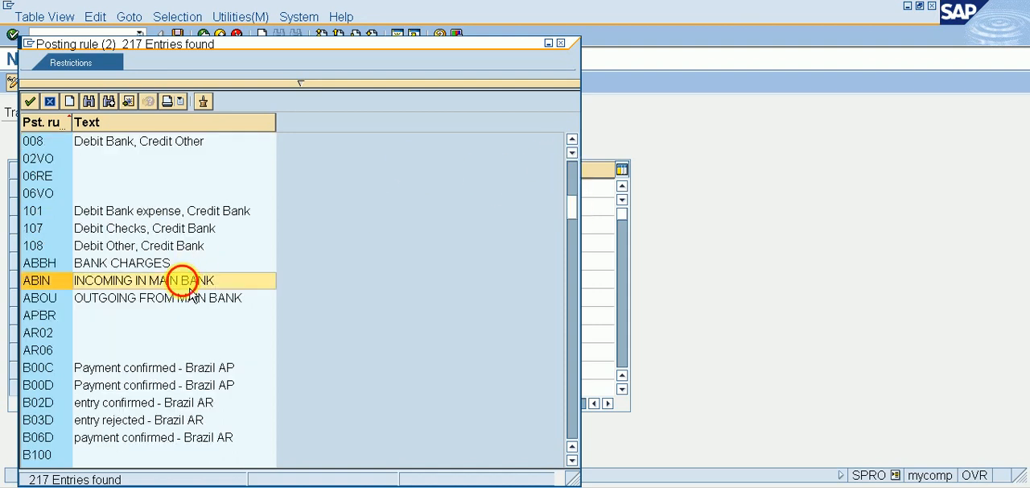
{"action": "left_click", "coordinate": [45, 205]}
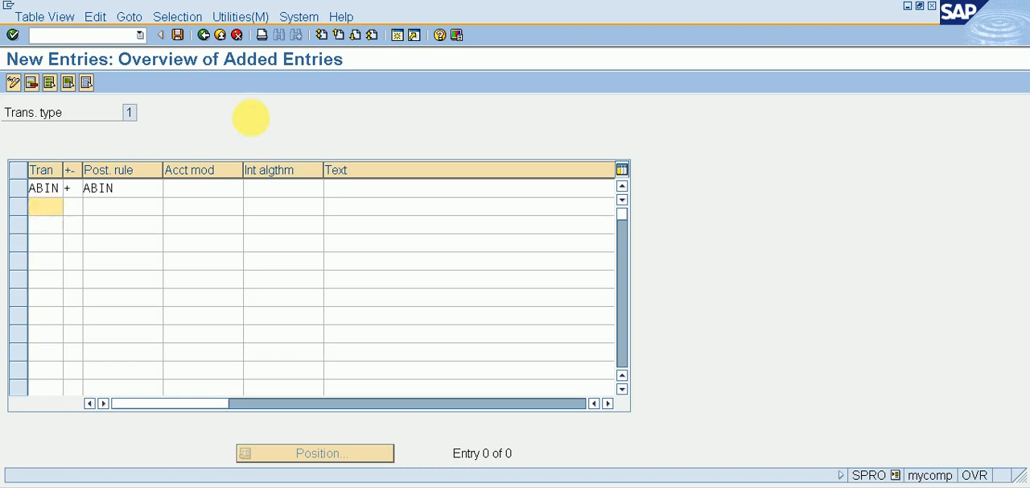
Step: Give business transaction ABIN the text INCOMING IN MAIN BANK
{"action": "left_click", "coordinate": [274, 187]}
{"action": "left_click", "coordinate": [388, 187]}
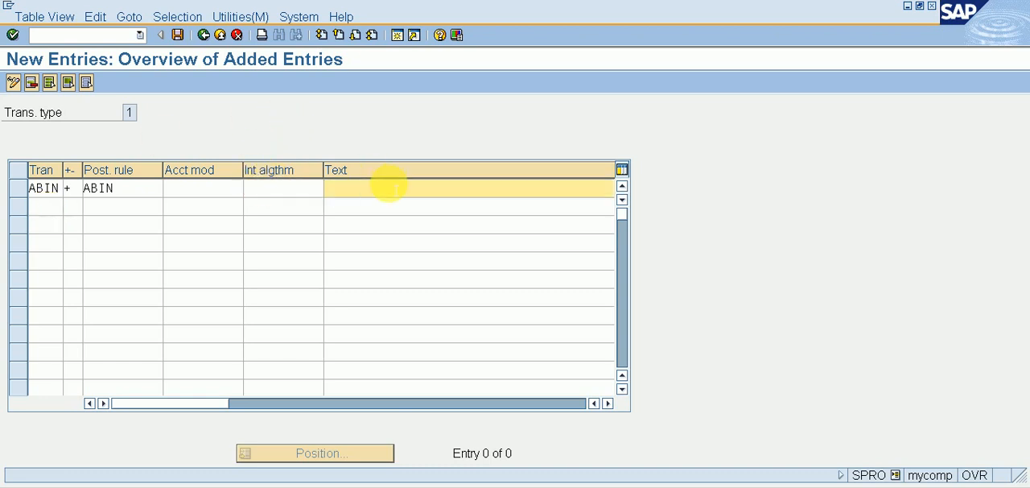
{"action": "type", "text": "IN"}
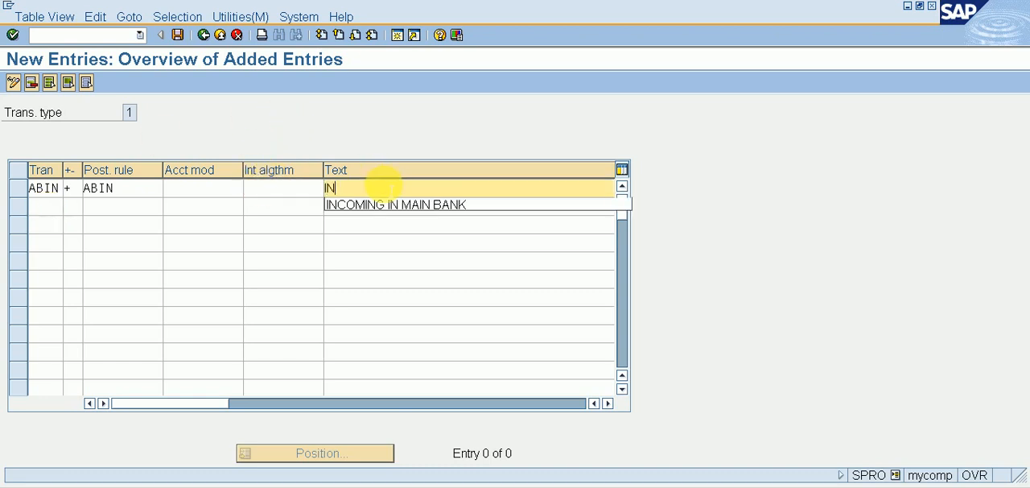
{"action": "key", "text": "Down"}
{"action": "key", "text": "Return"}
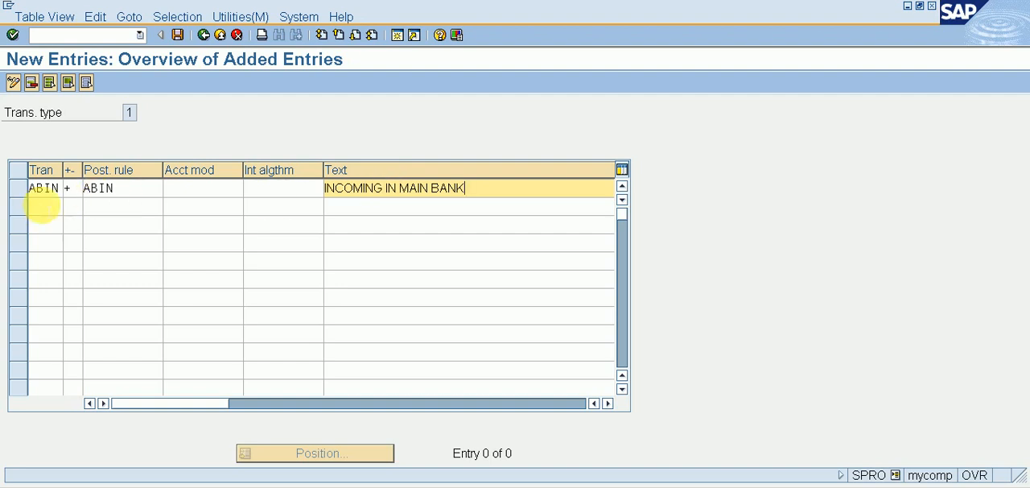
Step: Add business transaction ABOU with a - sign, posting rule ABOU and the text OUTGOING FROM MAIN BANK
{"action": "left_click", "coordinate": [43, 206]}
{"action": "type", "text": "ABCU"}
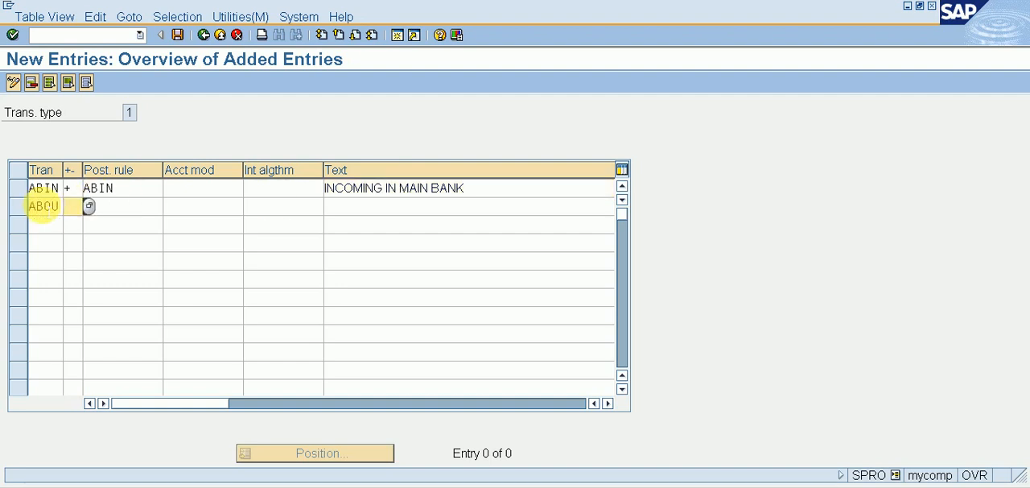
{"action": "type", "text": "AB"}
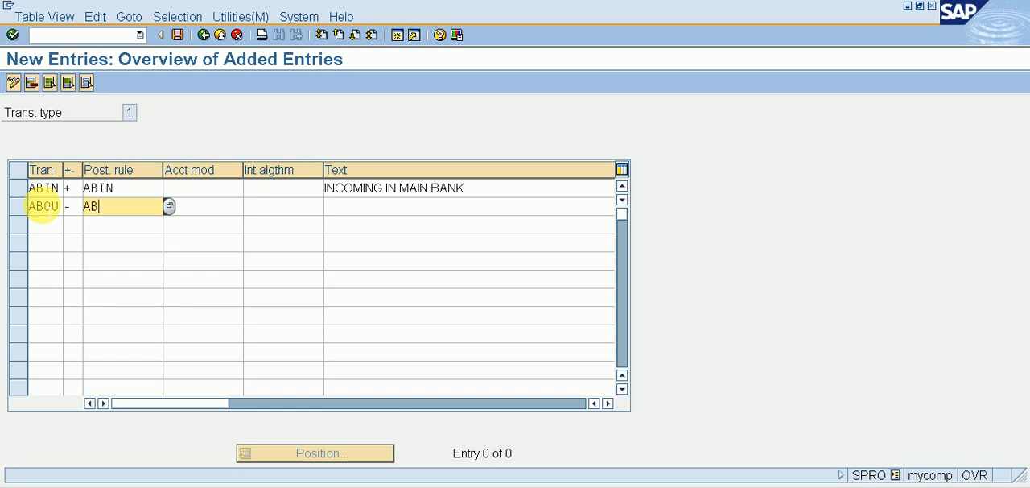
{"action": "type", "text": "OU"}
{"action": "key", "text": "Tab"}
{"action": "key", "text": "Tab"}
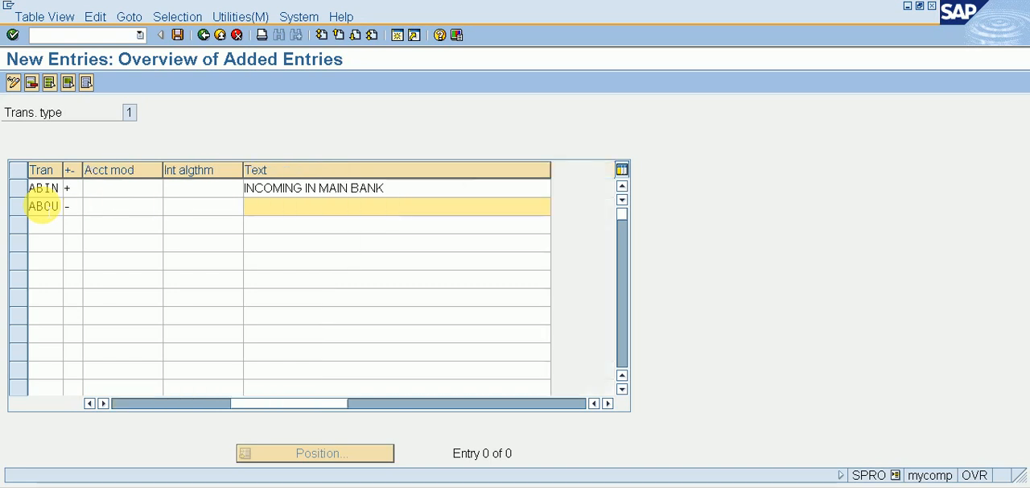
{"action": "type", "text": "OU"}
{"action": "key", "text": "Down"}
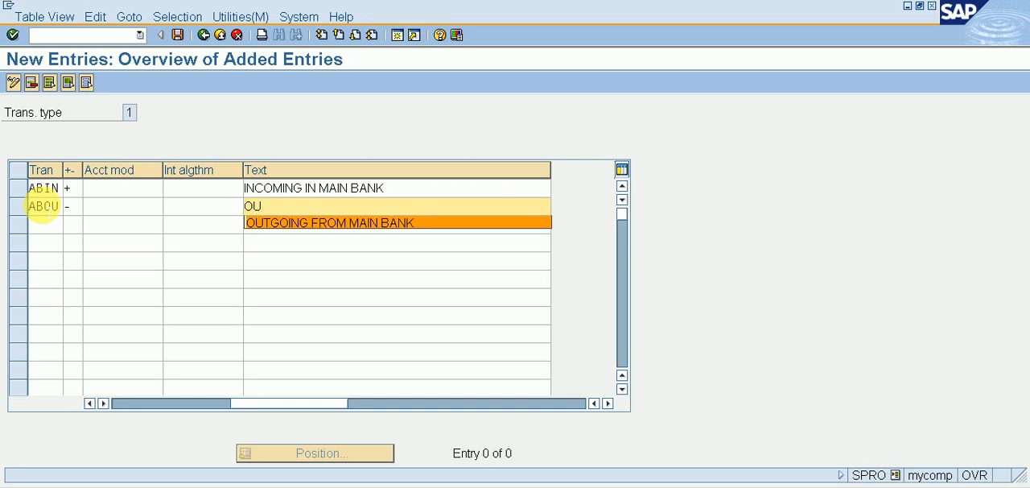
{"action": "key", "text": "Return"}
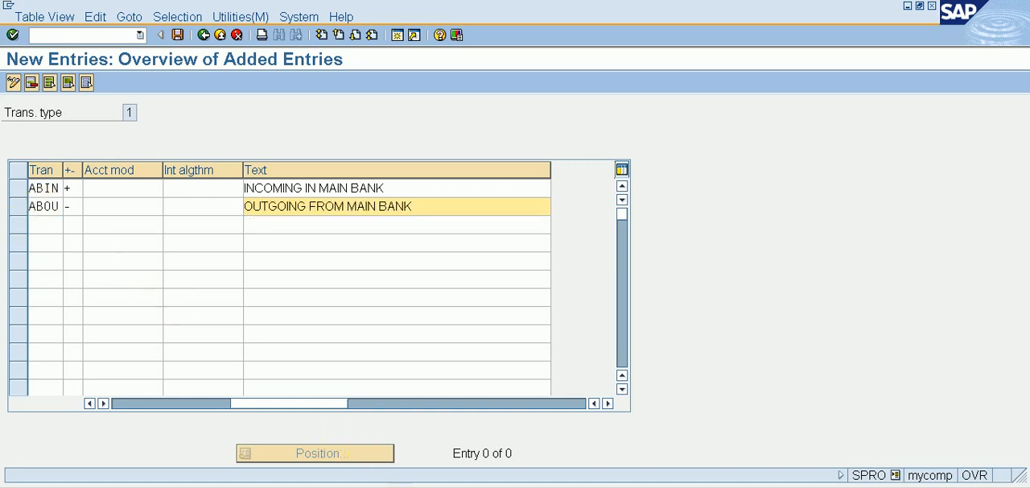
Step: Add business transaction ANBH with a - sign and assign posting rule ABBH to it
{"action": "key", "text": "Tab"}
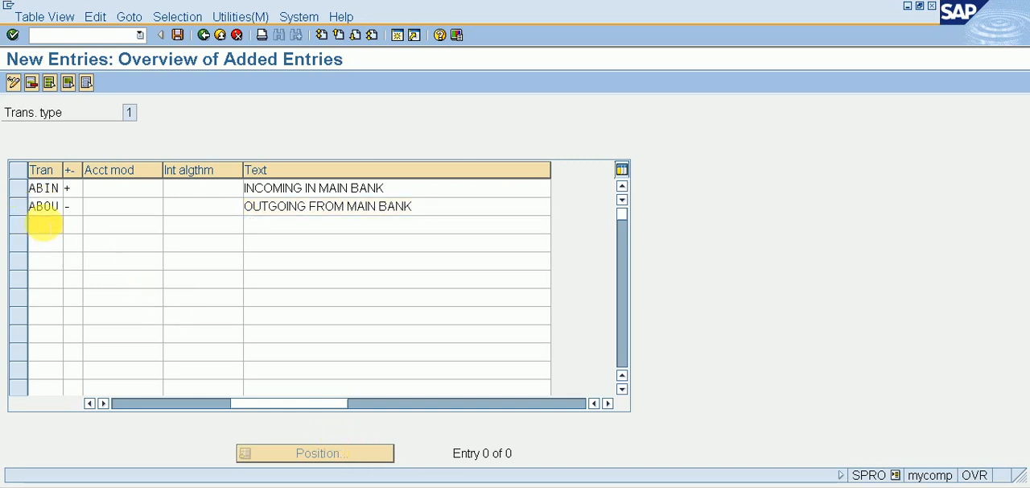
{"action": "type", "text": "ANBH"}
{"action": "key", "text": "Tab"}
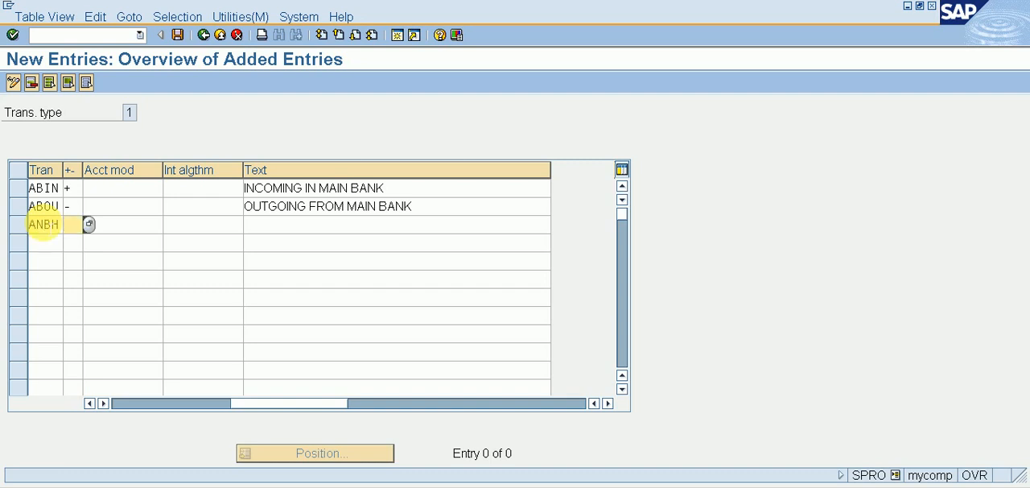
{"action": "type", "text": "-"}
{"action": "key", "text": "Tab"}
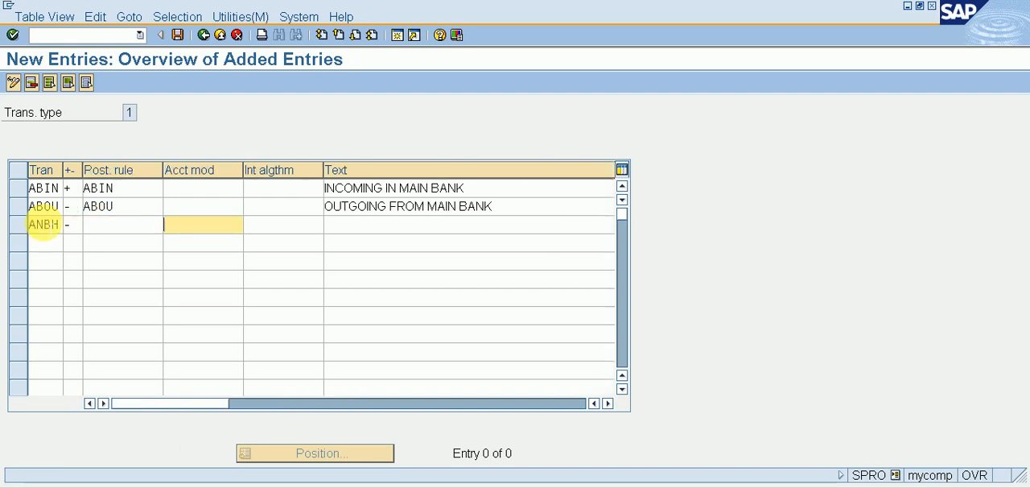
{"action": "key", "text": "shift+Tab"}
{"action": "type", "text": "ABH"}
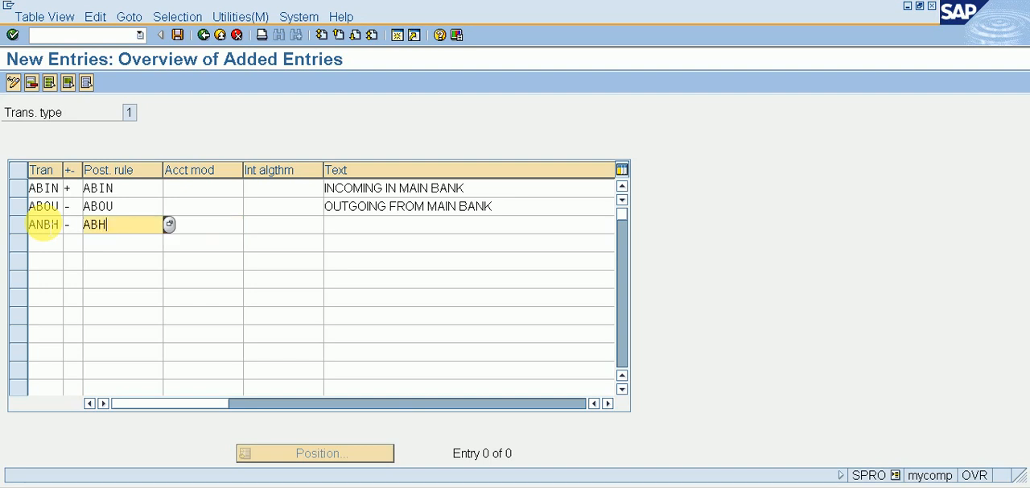
{"action": "key", "text": "BackSpace"}
{"action": "type", "text": "BH"}
{"action": "key", "text": "Tab"}
Step: Give business transaction ANBH the text BANK CHARGES and save the new entries
{"action": "key", "text": "Tab"}
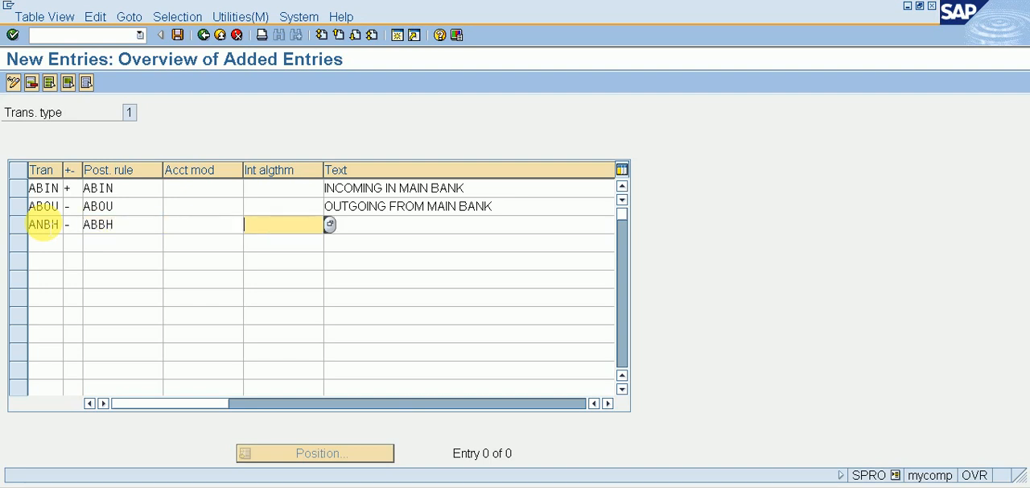
{"action": "key", "text": "Tab"}
{"action": "type", "text": "BANK "}
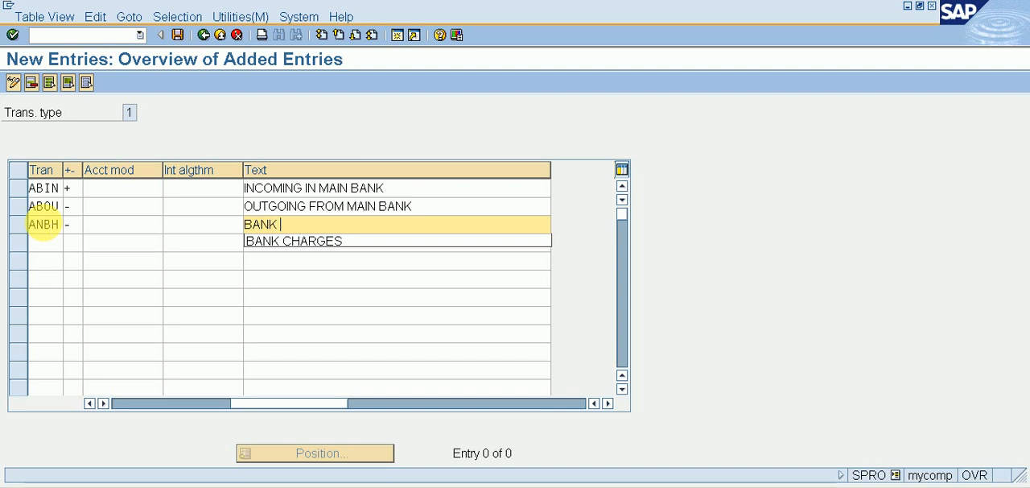
{"action": "type", "text": "CHAGE"}
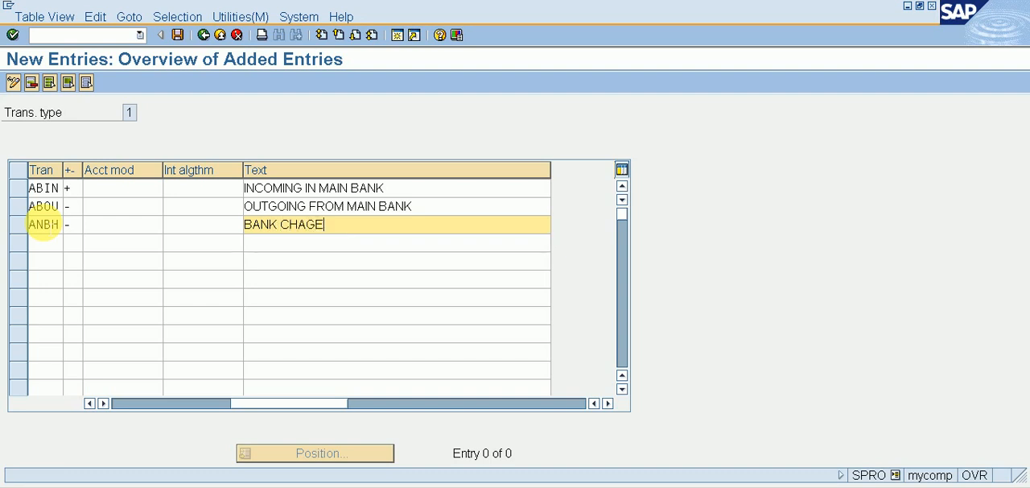
{"action": "key", "text": "BackSpace"}
{"action": "key", "text": "BackSpace"}
{"action": "type", "text": "RE"}
{"action": "key", "text": "BackSpace"}
{"action": "type", "text": "GES"}
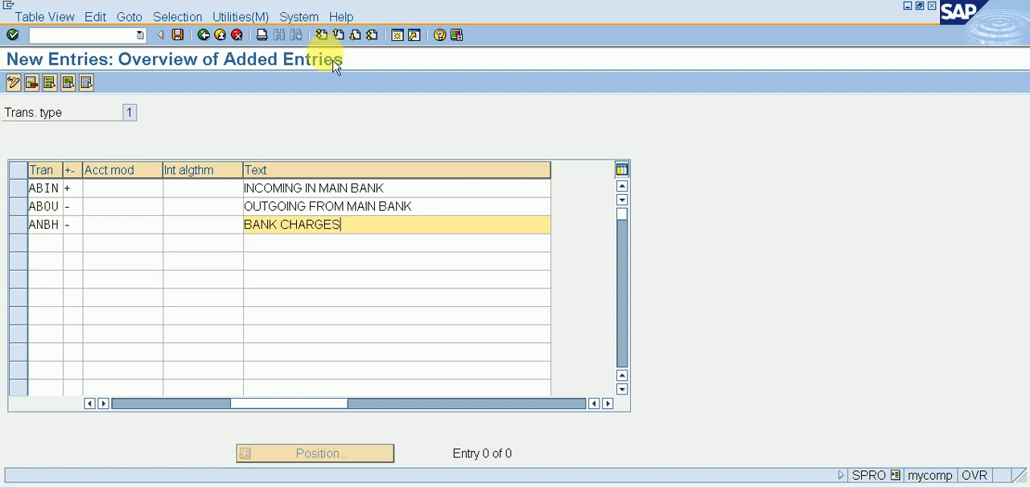
{"action": "left_click", "coordinate": [178, 35]}
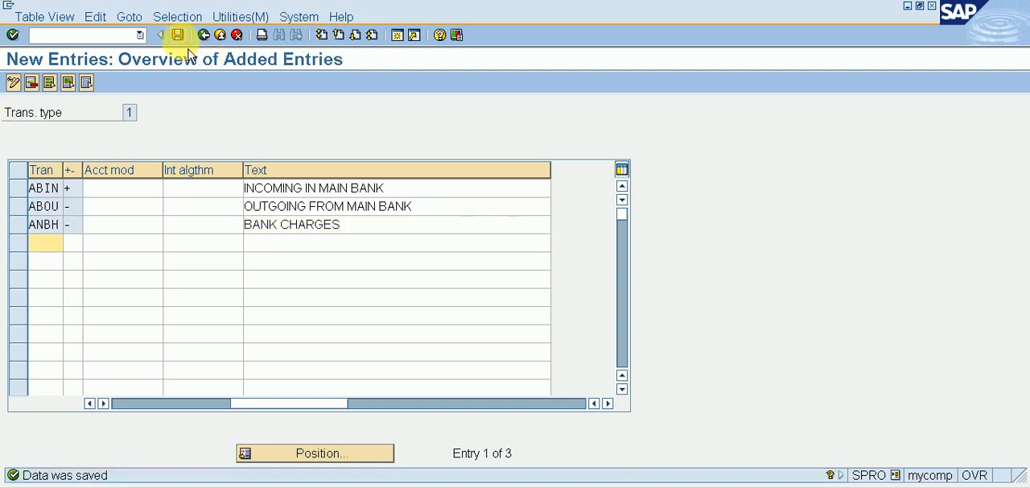
Step: Return to the implementation guide and start creating a variant under Define Variants for Manual Bank Statement
{"action": "left_click", "coordinate": [202, 35]}
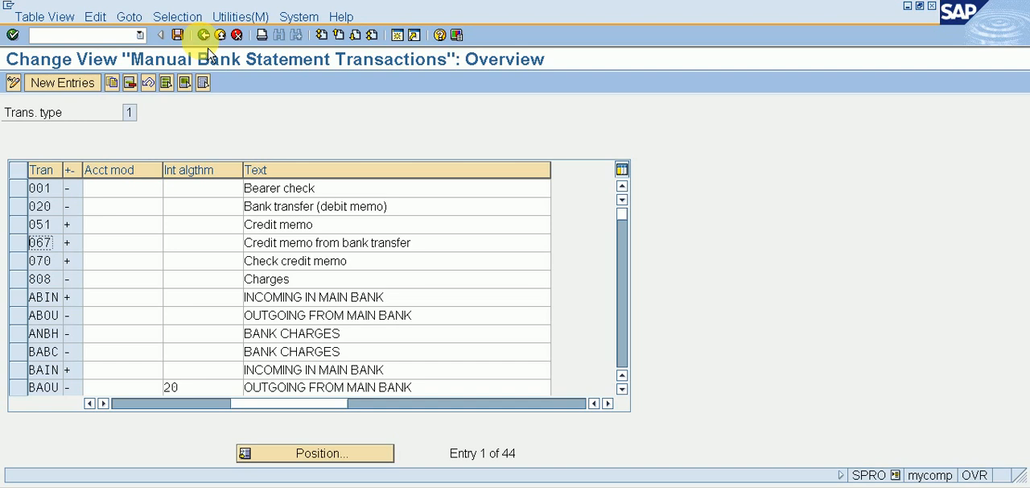
{"action": "left_click", "coordinate": [203, 35]}
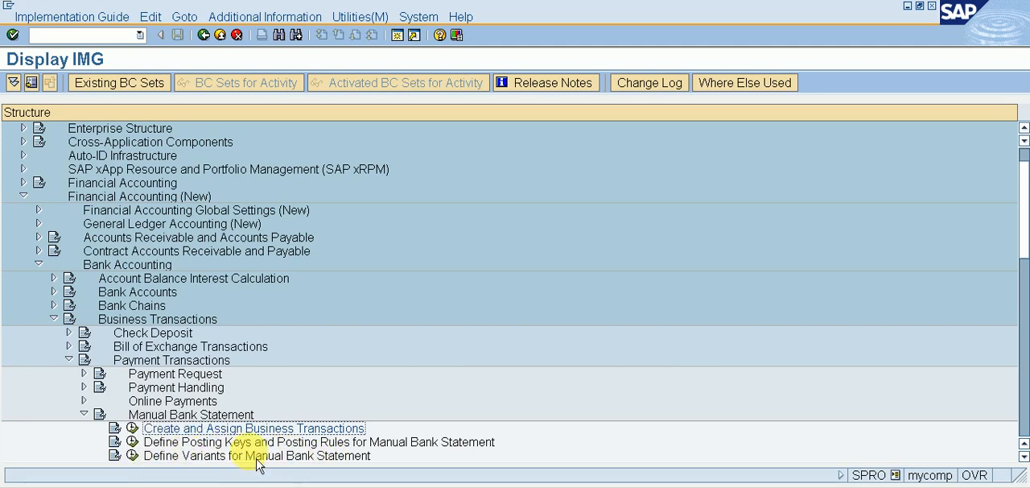
{"action": "left_click", "coordinate": [132, 455]}
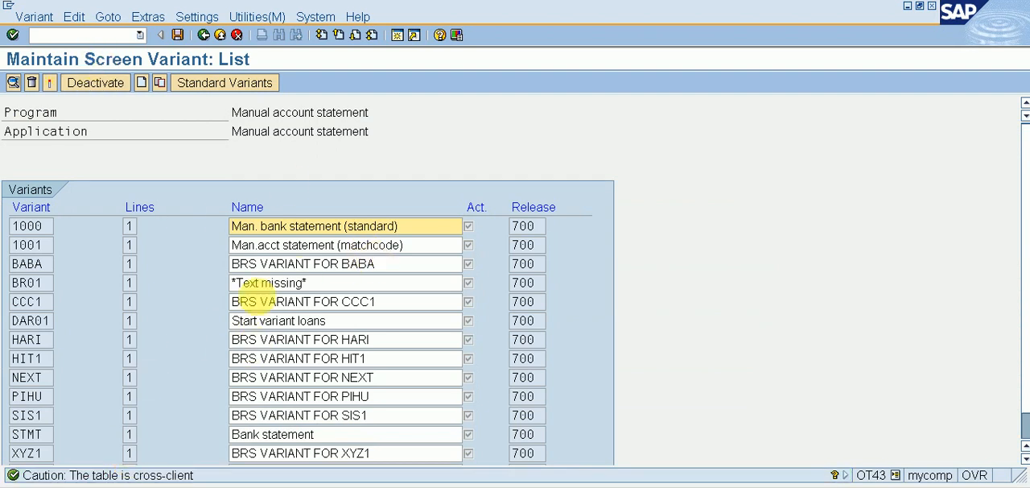
{"action": "left_click", "coordinate": [141, 83]}
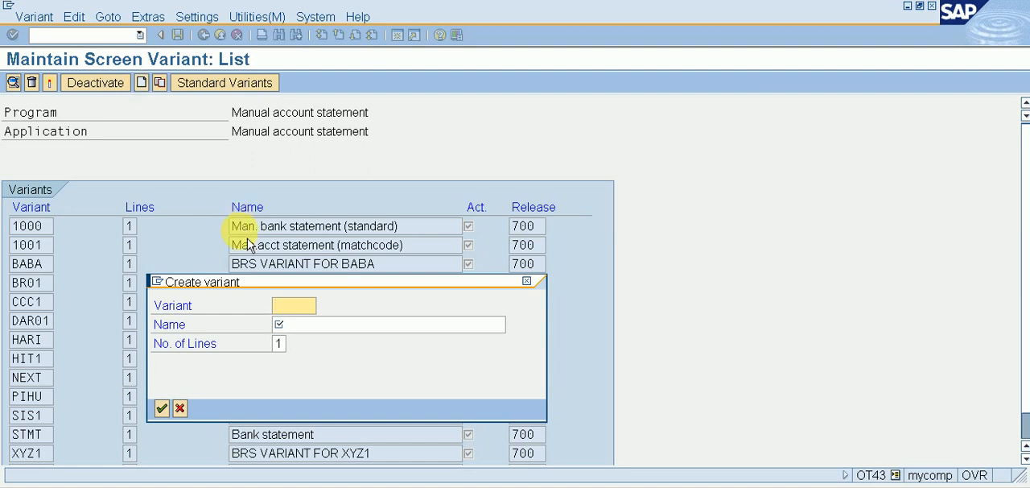
Step: Create variant ABC1 with the name BRS VARIANT FOR ABC1 and one line
{"action": "type", "text": "ABC1"}
{"action": "key", "text": "Tab"}
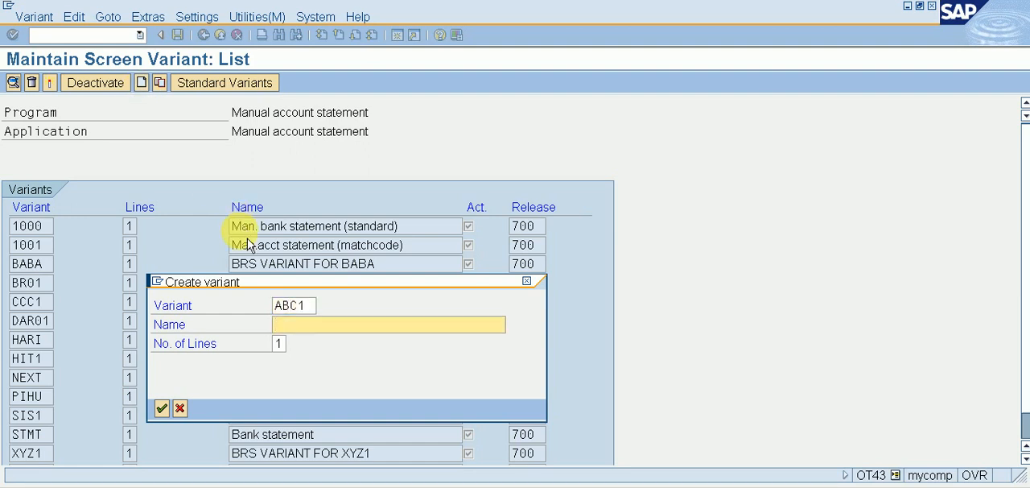
{"action": "type", "text": "BRS"}
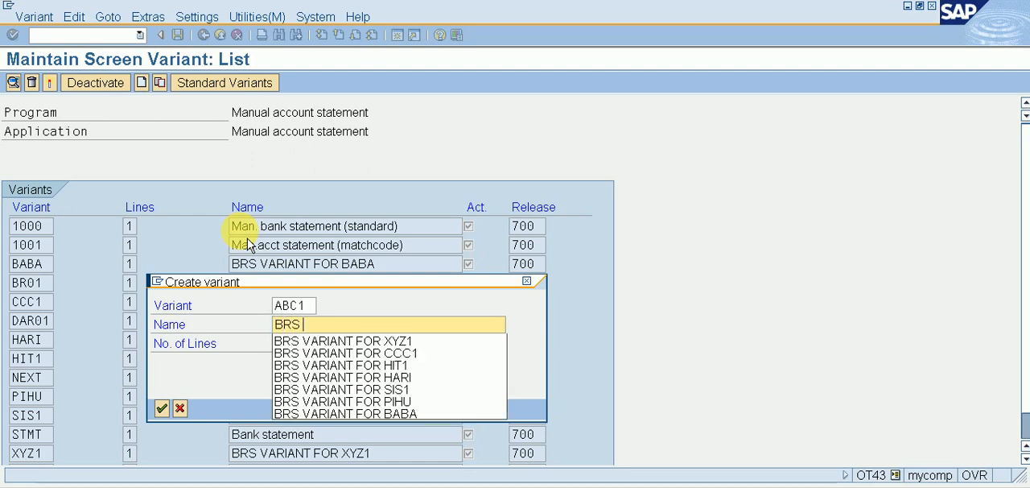
{"action": "type", "text": " VARIANT FOR ABC1"}
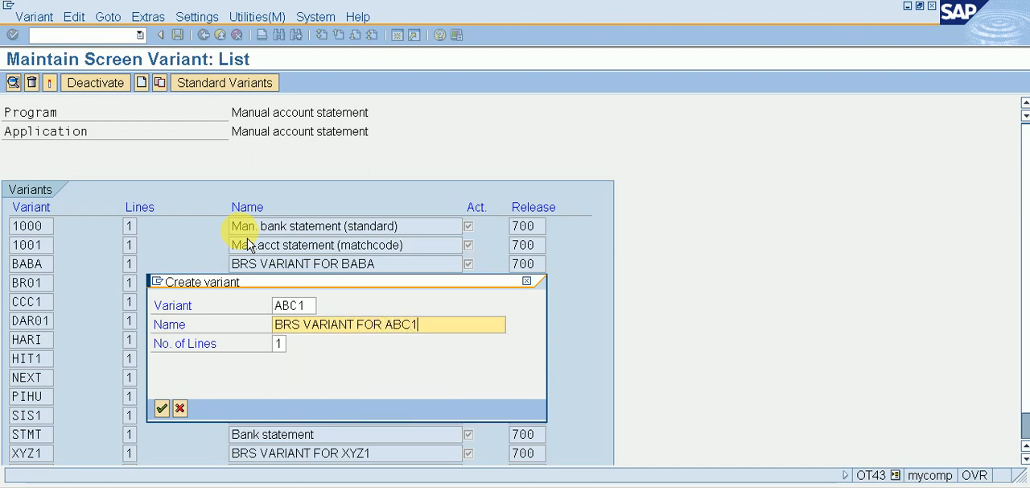
{"action": "key", "text": "Return"}
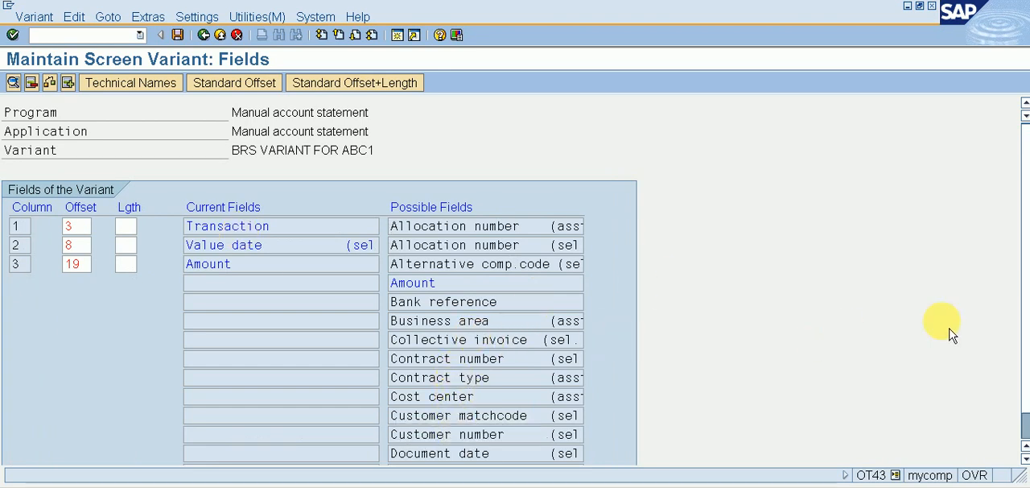
Step: Add the Document number field to variant ABC1 with an output length of 10
{"action": "scroll", "coordinate": [1018, 392], "scroll_direction": "down", "scroll_amount": 1}
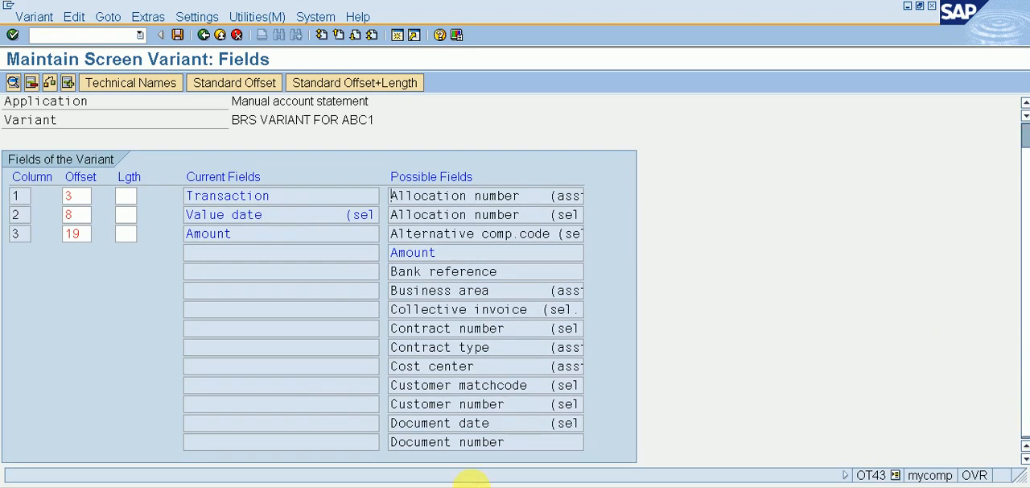
{"action": "double_click", "coordinate": [464, 441]}
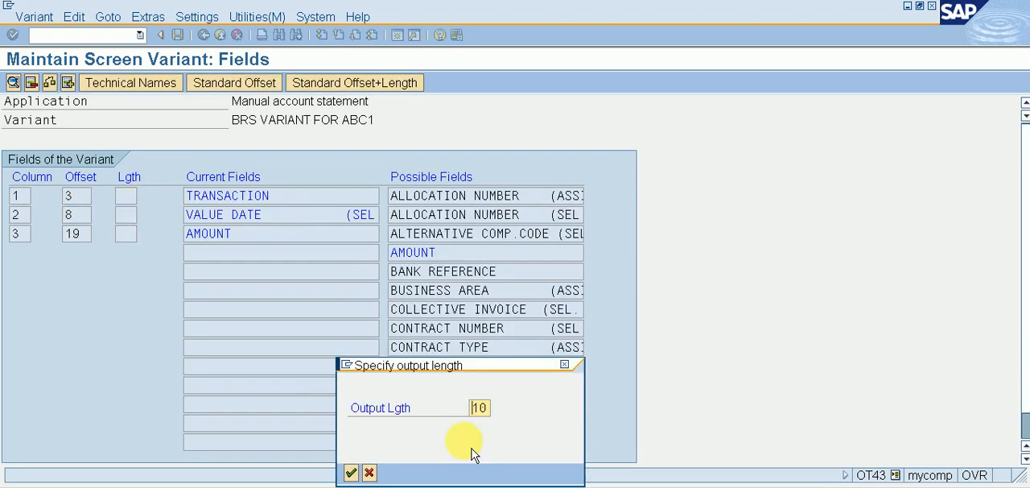
{"action": "left_click", "coordinate": [350, 474]}
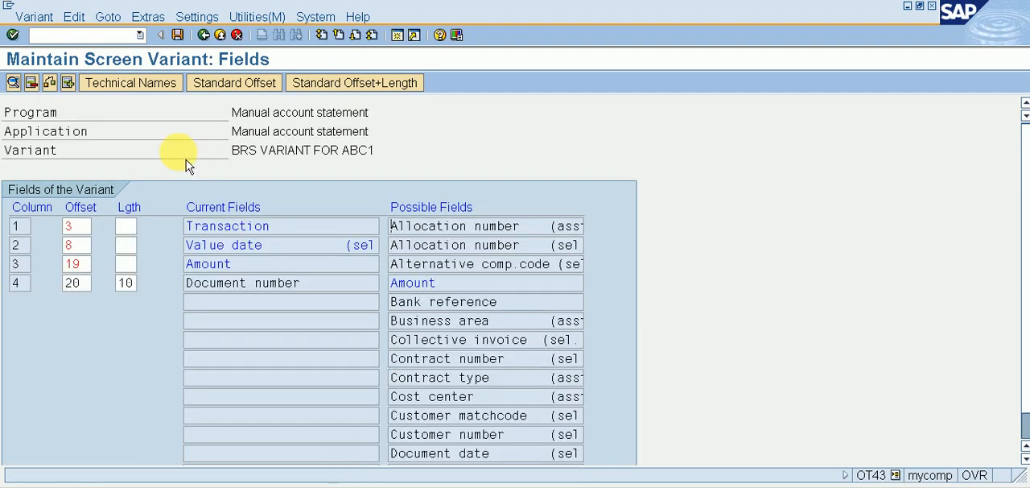
Step: Apply the standard offset and length to the variant's fields and save the variant in the proposed workbench request
{"action": "left_click", "coordinate": [234, 90]}
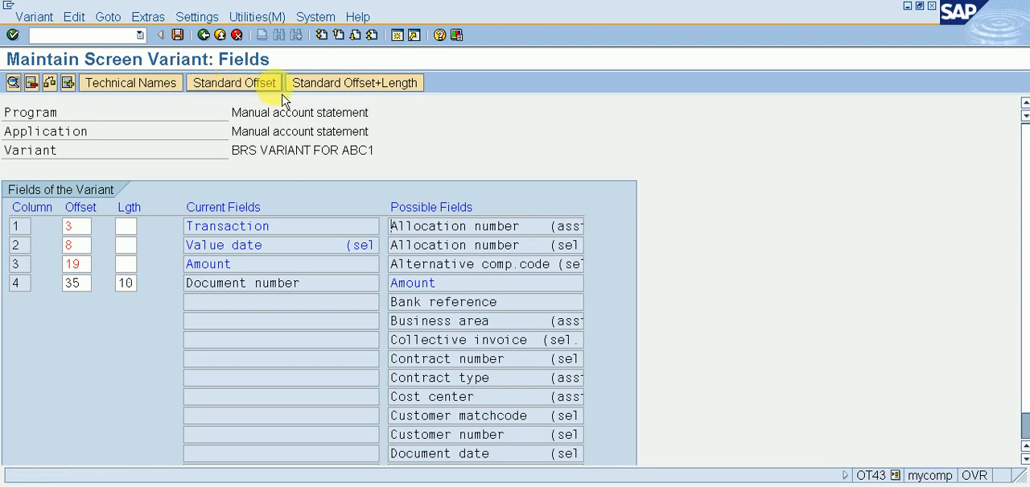
{"action": "left_click", "coordinate": [352, 90]}
{"action": "left_click", "coordinate": [182, 36]}
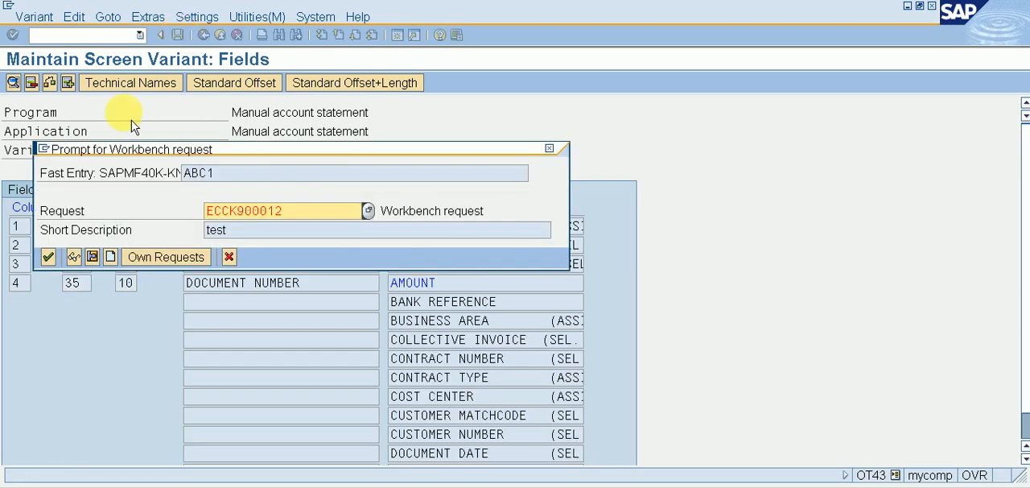
{"action": "key", "text": "Return"}
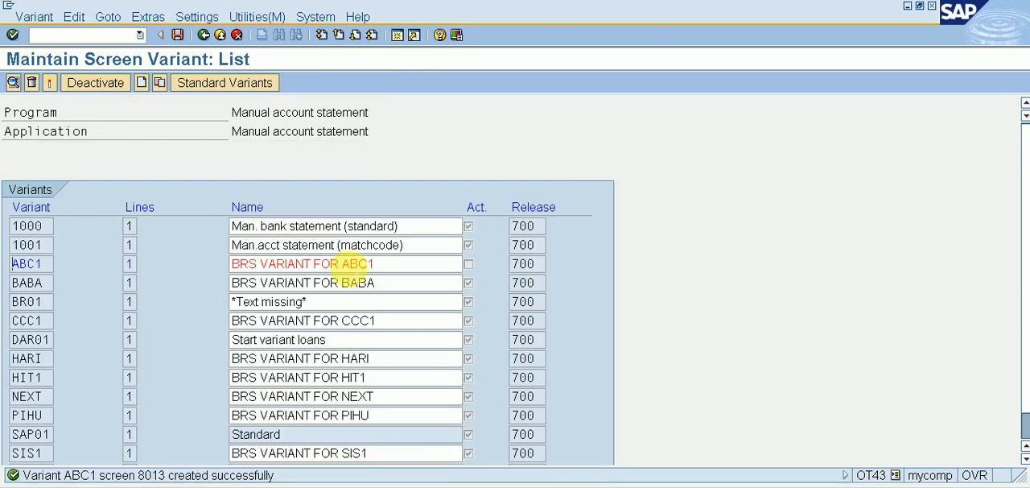
Step: Activate variant ABC1, save the variant list and return to the implementation guide
{"action": "left_click", "coordinate": [342, 265]}
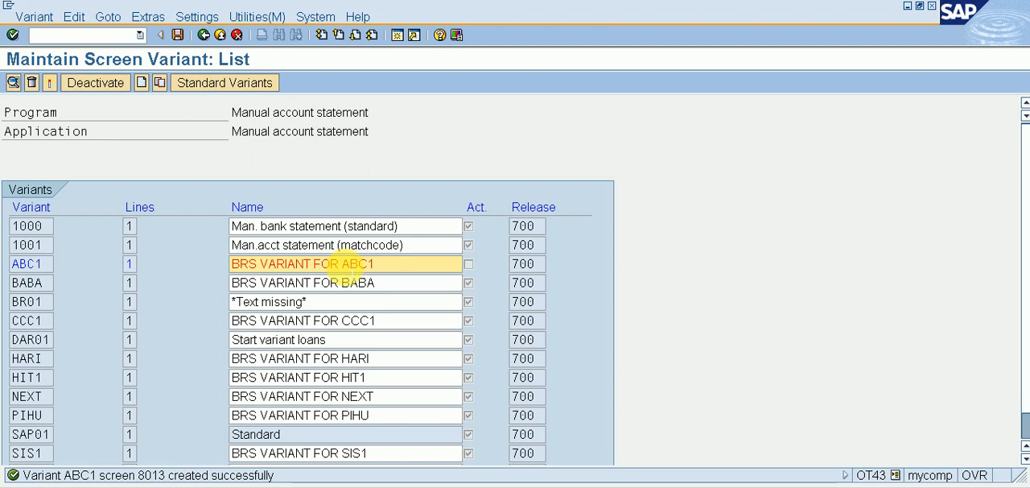
{"action": "left_click", "coordinate": [50, 84]}
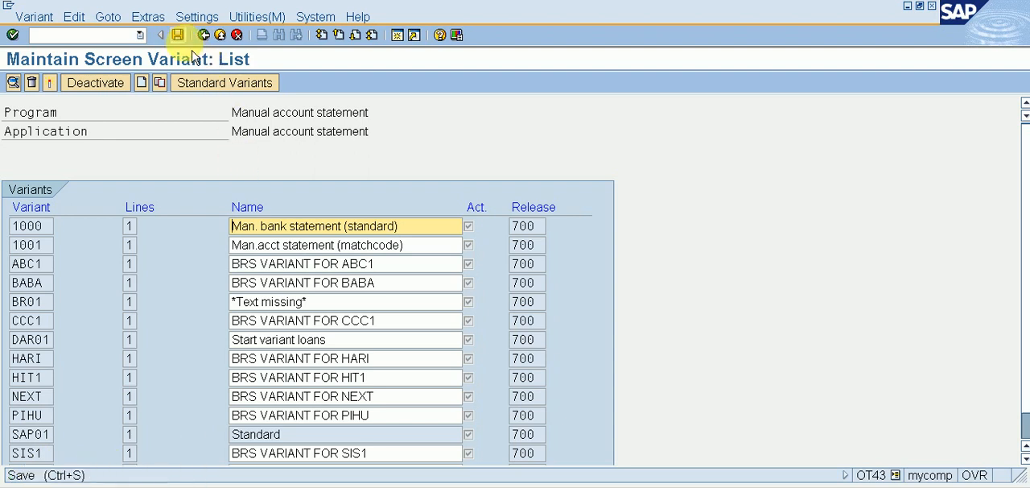
{"action": "left_click", "coordinate": [175, 34]}
{"action": "left_click", "coordinate": [205, 35]}
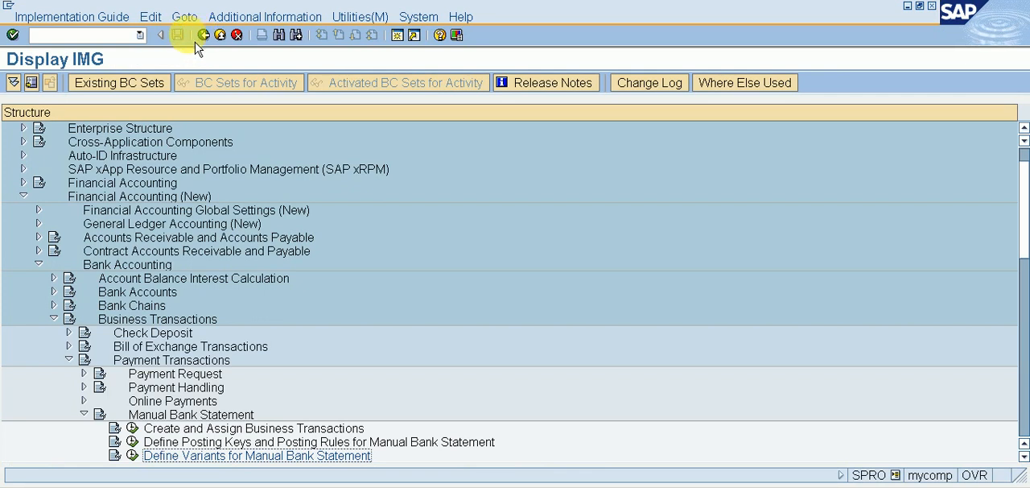
Step: Start entering a transaction code from the implementation guide
{"action": "left_click", "coordinate": [133, 35]}
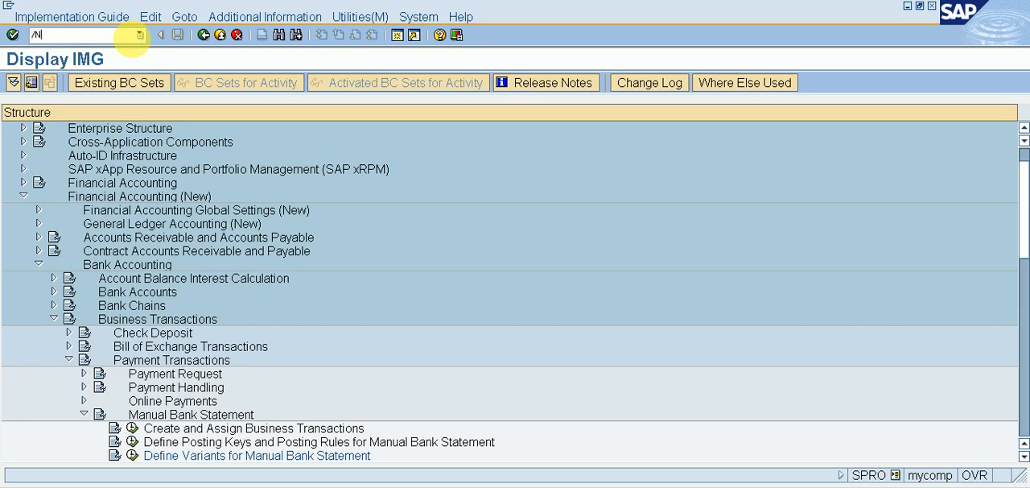
Step: Start transaction FB60 to enter a vendor invoice and select the vendor 123 PVT. LTD. in company code ABC1
{"action": "type", "text": "B60"}
{"action": "key", "text": "Return"}
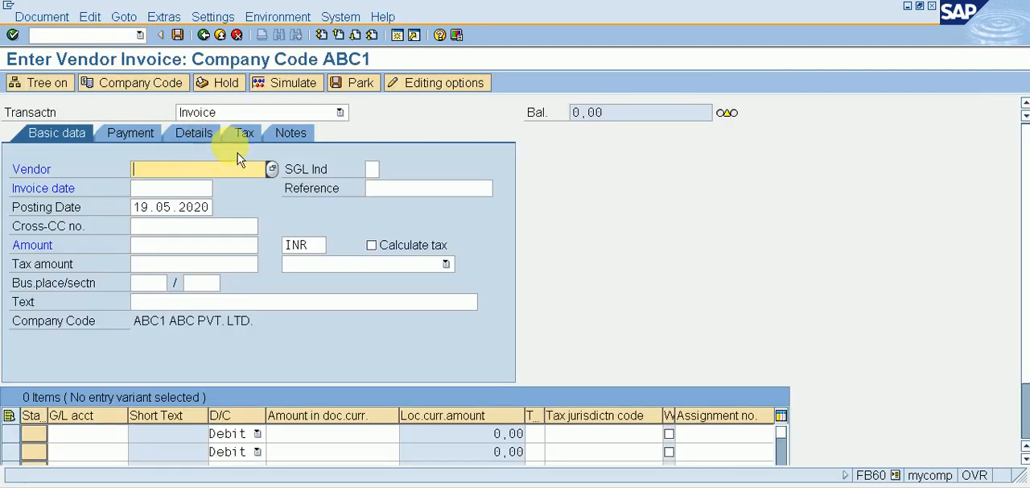
{"action": "left_click", "coordinate": [272, 169]}
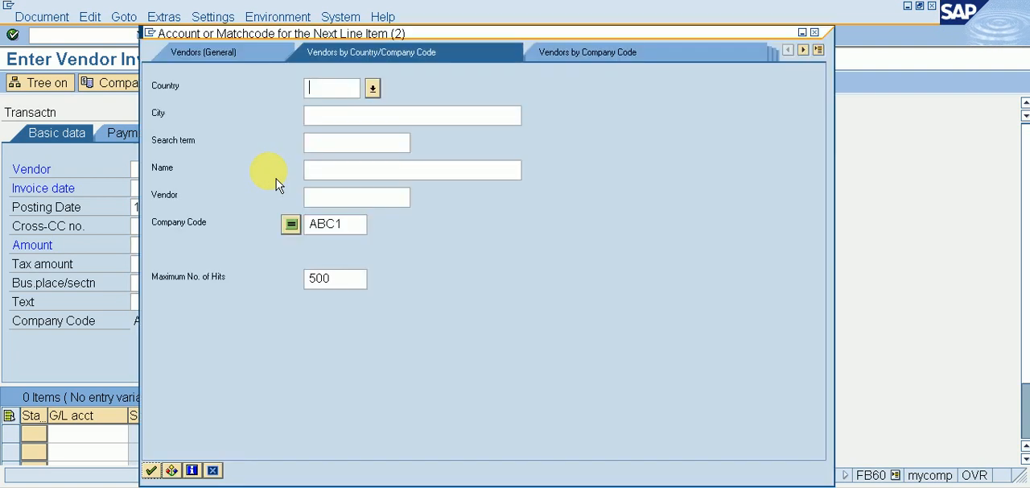
{"action": "key", "text": "Return"}
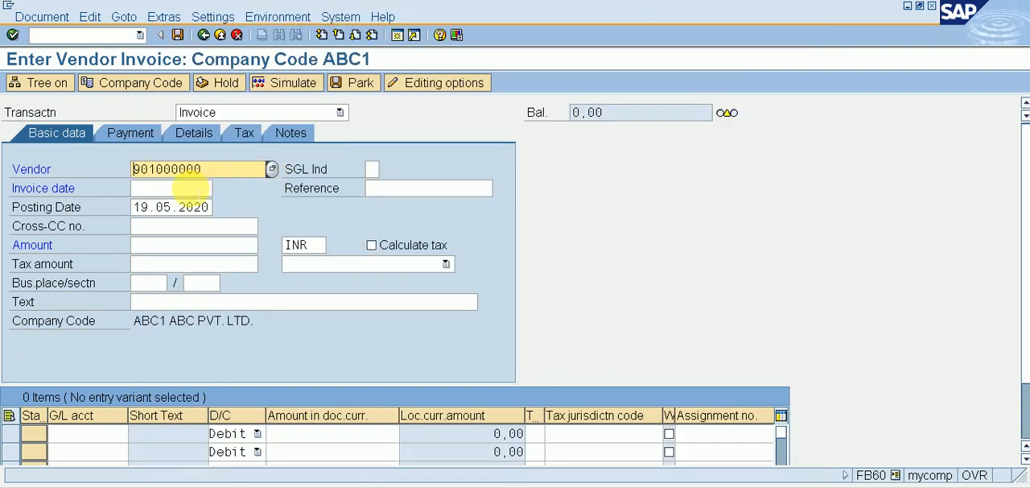
Step: Set the vendor invoice's date to 19.05.2020 and its amount to 10000 INR
{"action": "left_click", "coordinate": [191, 187]}
{"action": "type", "text": "19"}
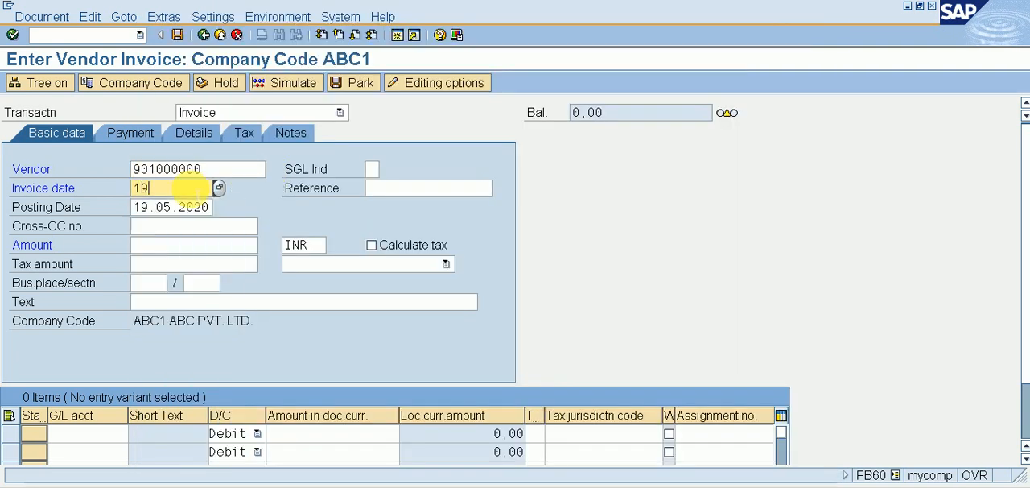
{"action": "type", "text": ".05.2020"}
{"action": "key", "text": "Tab"}
{"action": "key", "text": "Tab"}
{"action": "key", "text": "Tab"}
{"action": "key", "text": "Tab"}
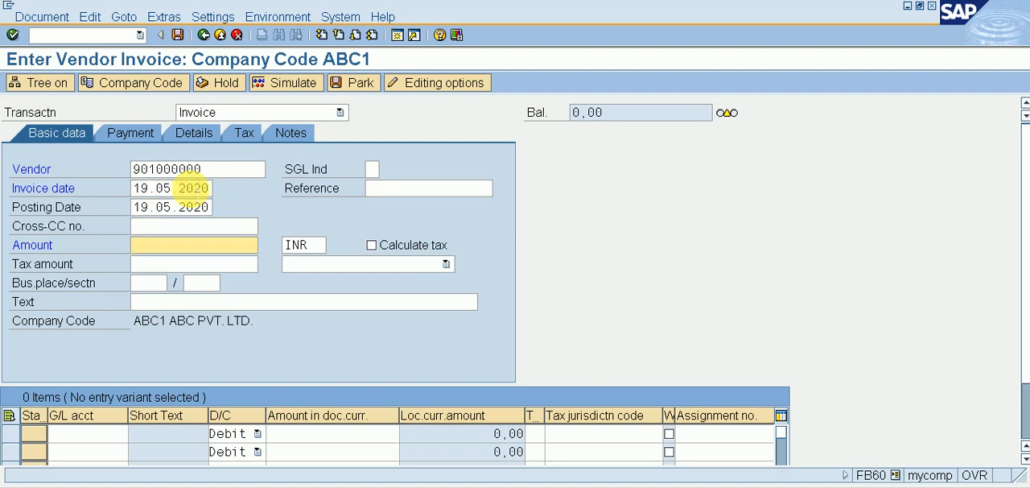
{"action": "type", "text": "10000"}
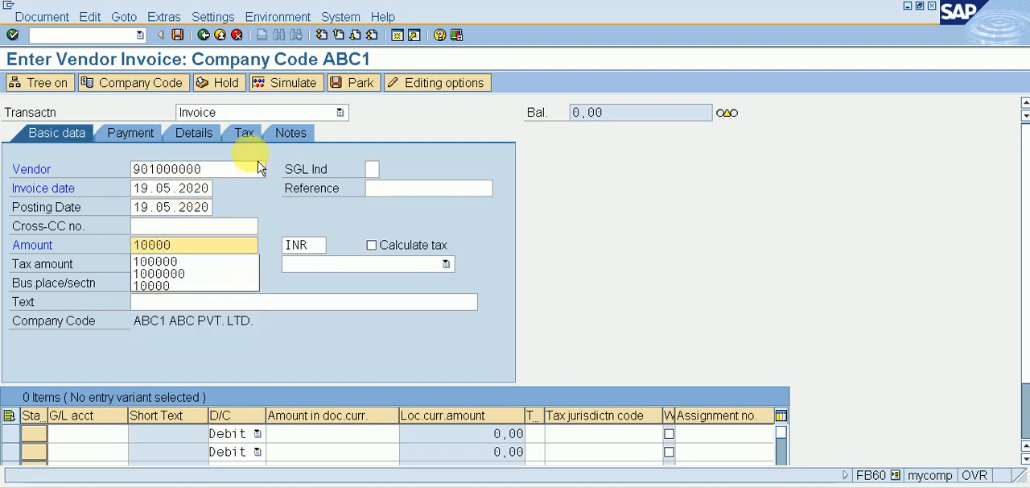
Step: Enter PURCHASE INVOICE as the text of the vendor invoice
{"action": "left_click", "coordinate": [226, 303]}
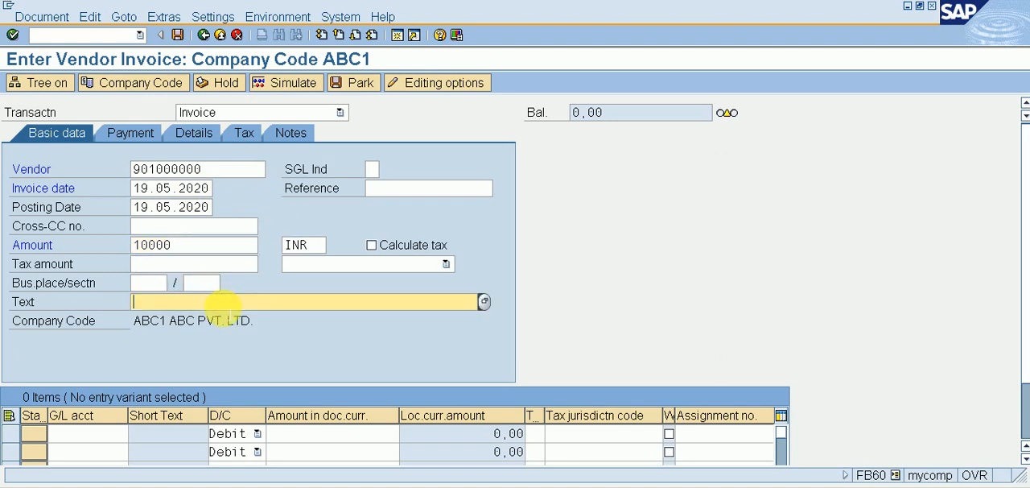
{"action": "type", "text": "O"}
{"action": "key", "text": "BackSpace"}
{"action": "type", "text": "P"}
{"action": "key", "text": "Down"}
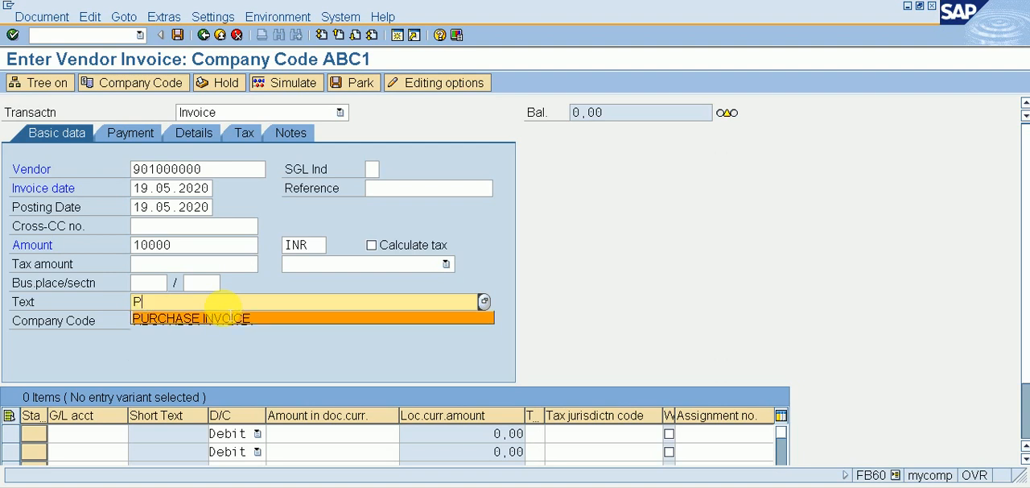
{"action": "key", "text": "Return"}
Step: Add a debit line item to G/L account 201 with * as the amount and + as the text
{"action": "key", "text": "Tab"}
{"action": "key", "text": "Tab"}
{"action": "key", "text": "Tab"}
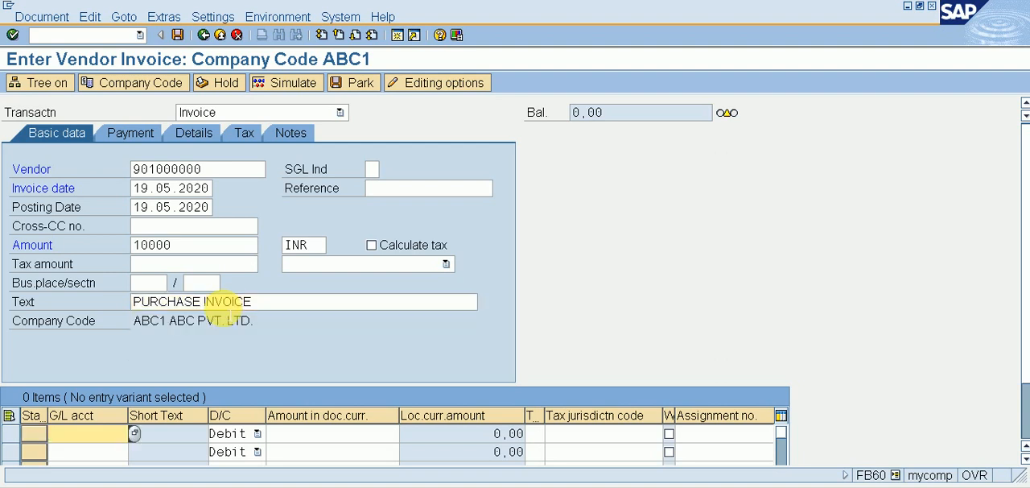
{"action": "type", "text": "201"}
{"action": "key", "text": "Tab"}
{"action": "key", "text": "Tab"}
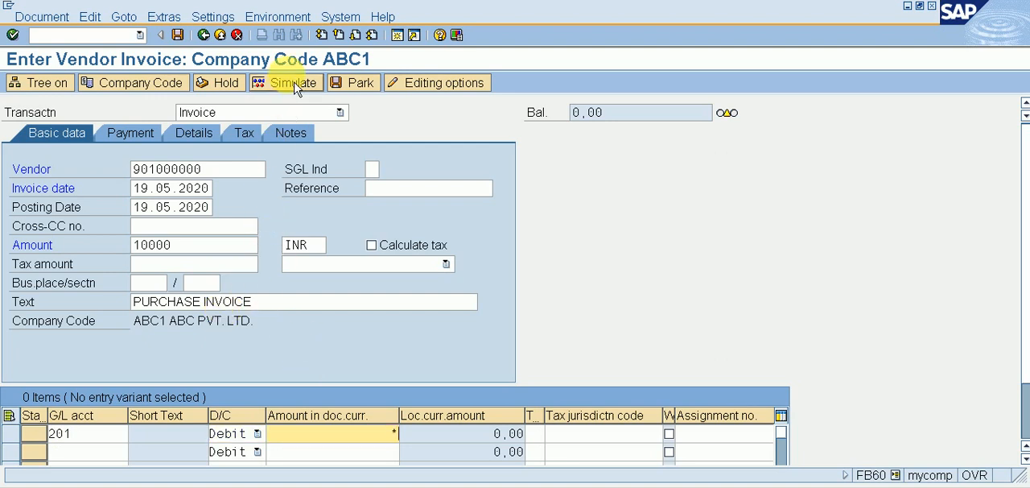
{"action": "key", "text": "Tab"}
{"action": "key", "text": "Tab"}
{"action": "key", "text": "Tab"}
{"action": "key", "text": "Tab"}
{"action": "key", "text": "Tab"}
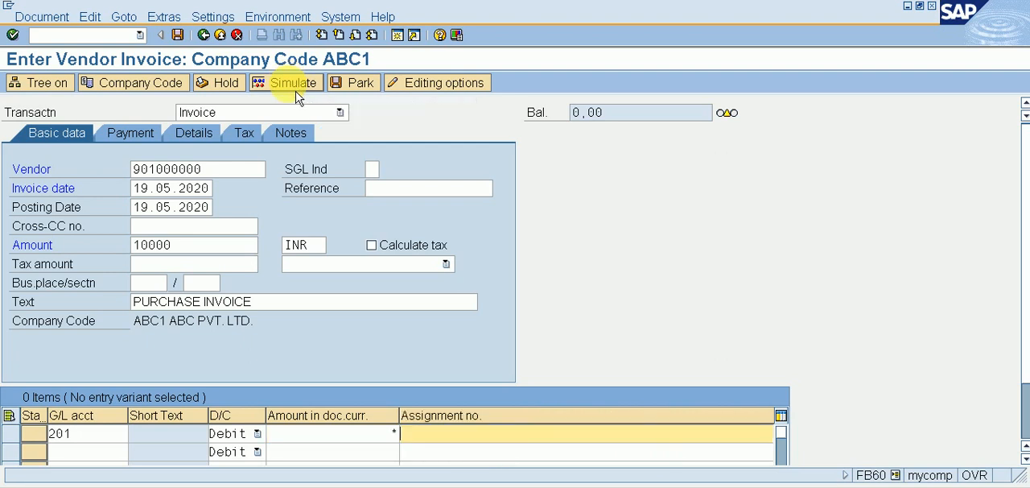
{"action": "type", "text": "+"}
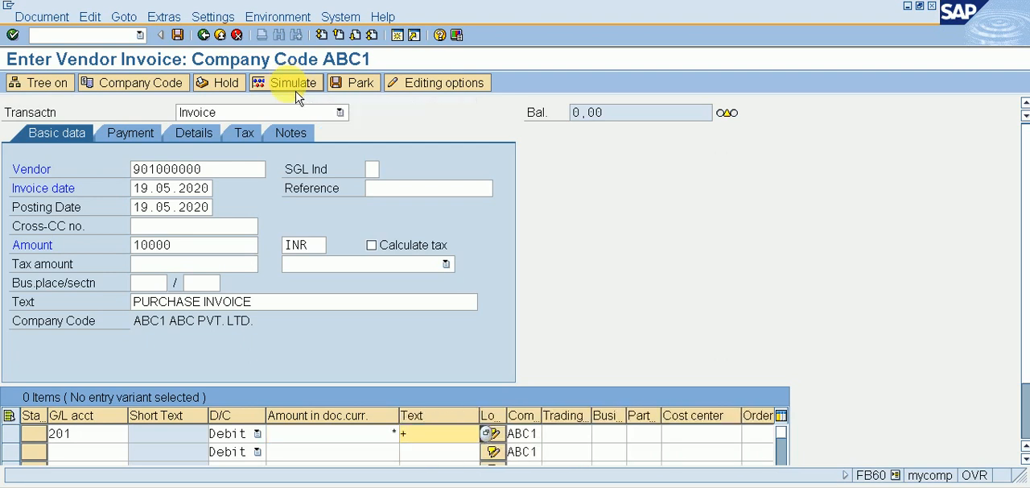
Step: Simulate the vendor invoice and post it
{"action": "left_click", "coordinate": [314, 97]}
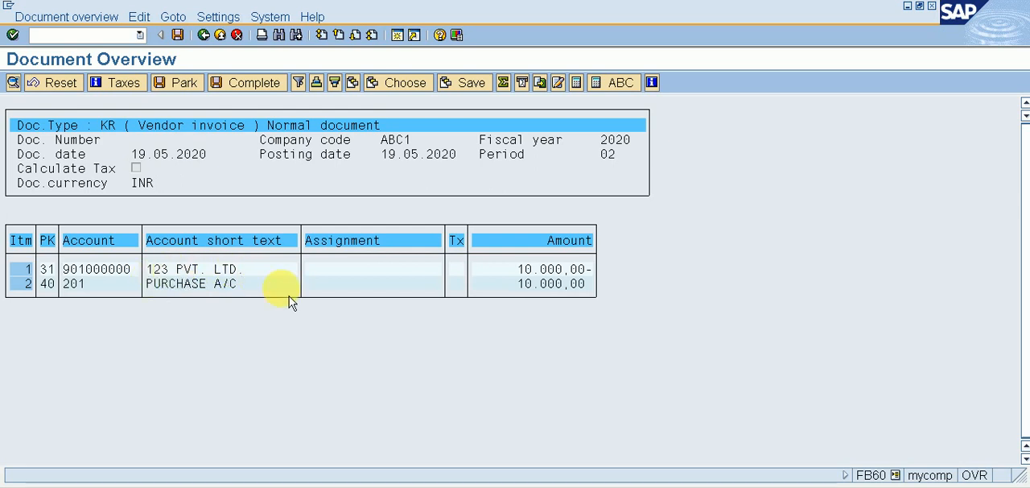
{"action": "left_click", "coordinate": [181, 38]}
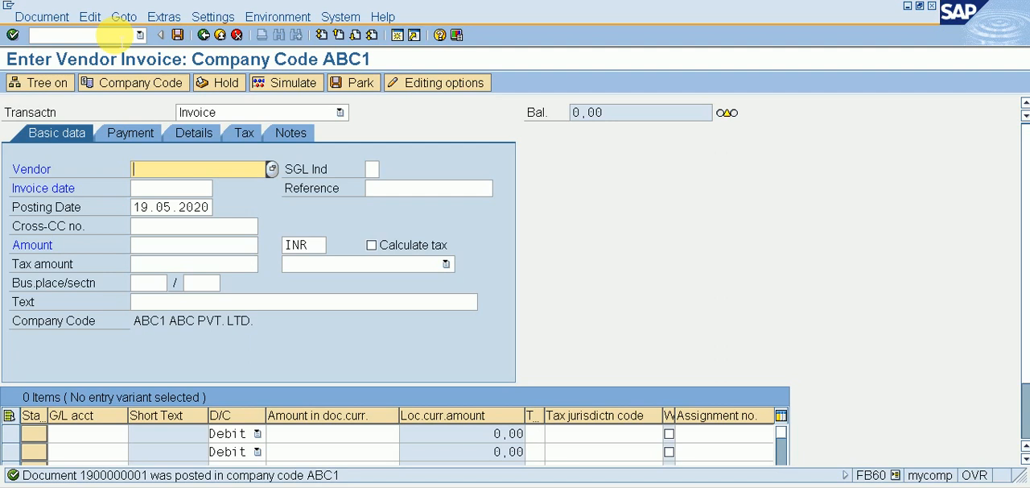
Step: Start transaction F-53 for outgoing payments and set the document date to 19.05.2020
{"action": "left_click", "coordinate": [115, 34]}
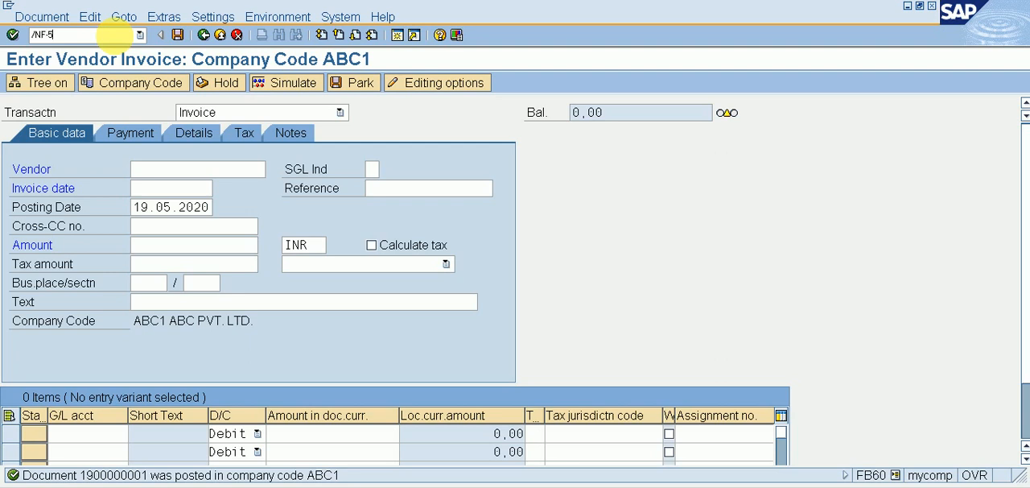
{"action": "key", "text": "Return"}
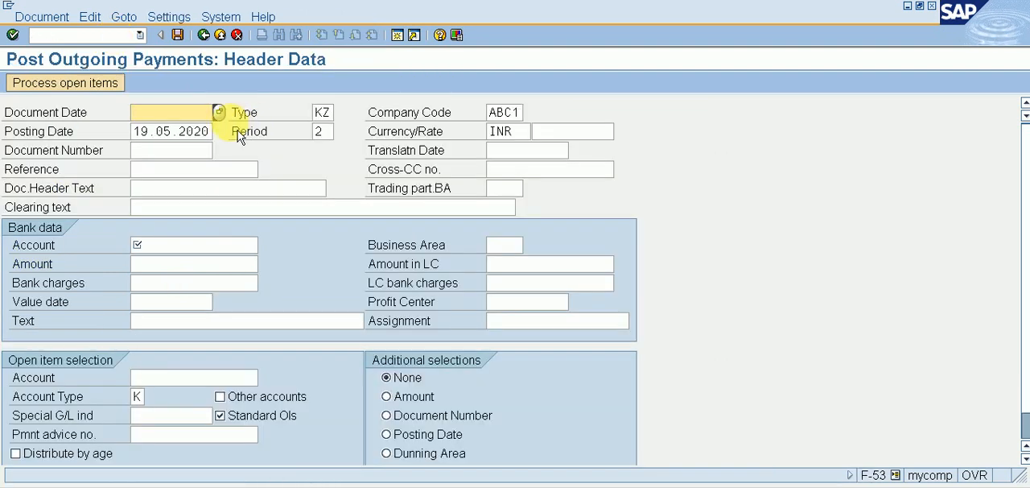
{"action": "left_click", "coordinate": [218, 111]}
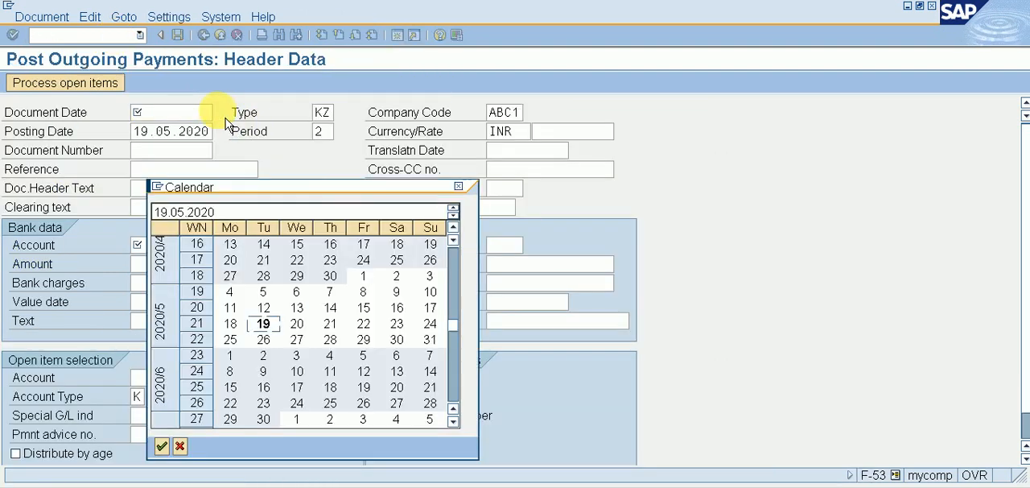
{"action": "key", "text": "Return"}
Step: Choose G/L account 3, ISSUED BANK A/C, as the bank account of the outgoing payment
{"action": "left_click", "coordinate": [181, 245]}
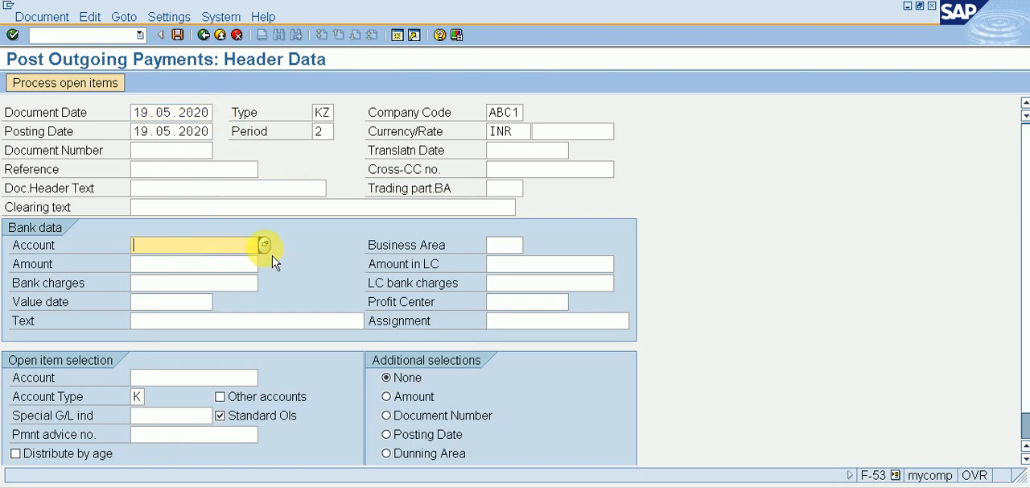
{"action": "left_click", "coordinate": [264, 245]}
{"action": "key", "text": "Return"}
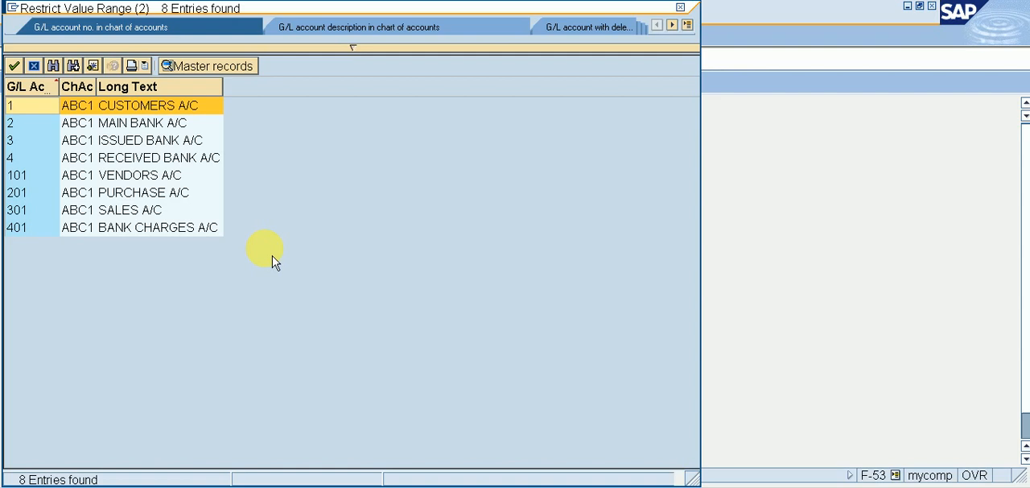
{"action": "key", "text": "Down"}
{"action": "key", "text": "Down"}
{"action": "key", "text": "Return"}
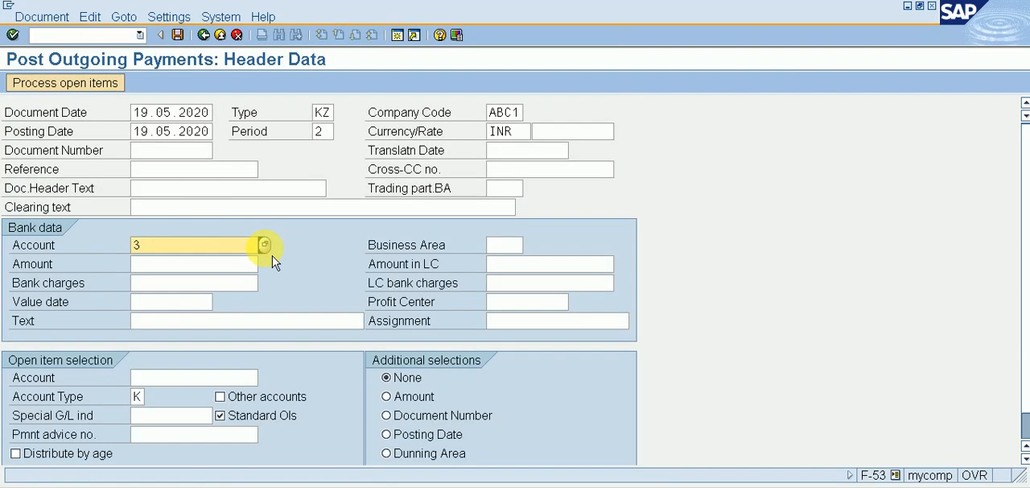
Step: Set the payment's amount to 1 and its value date to 19.05.2020 in the bank data
{"action": "left_click", "coordinate": [231, 264]}
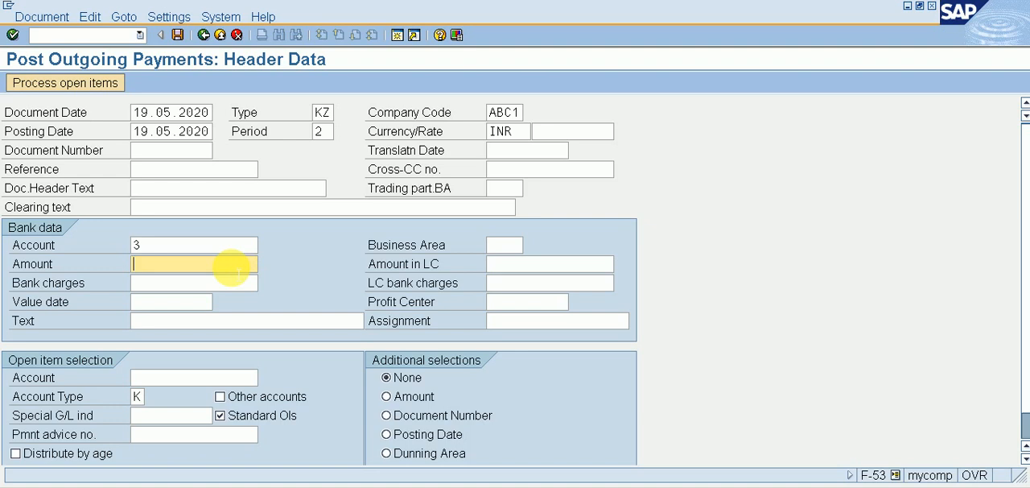
{"action": "type", "text": "1"}
{"action": "key", "text": "Escape"}
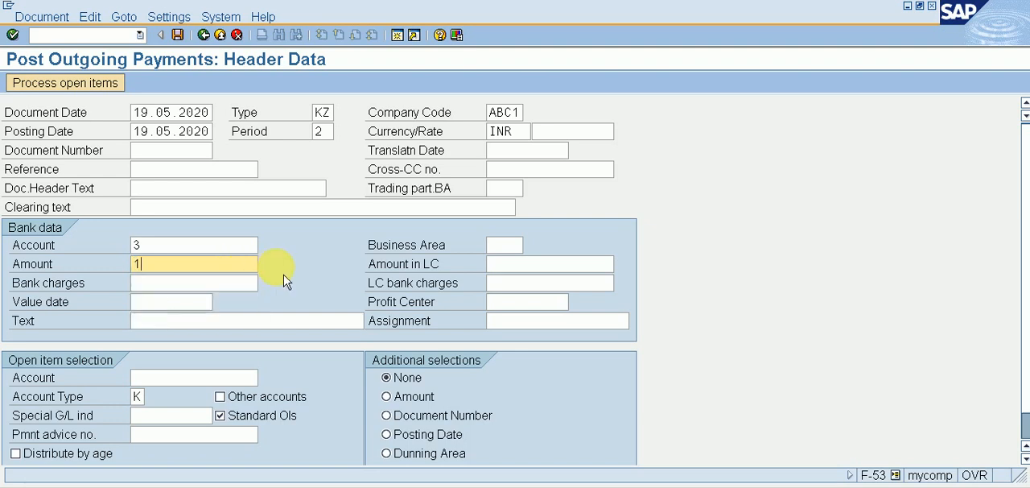
{"action": "left_click", "coordinate": [185, 299]}
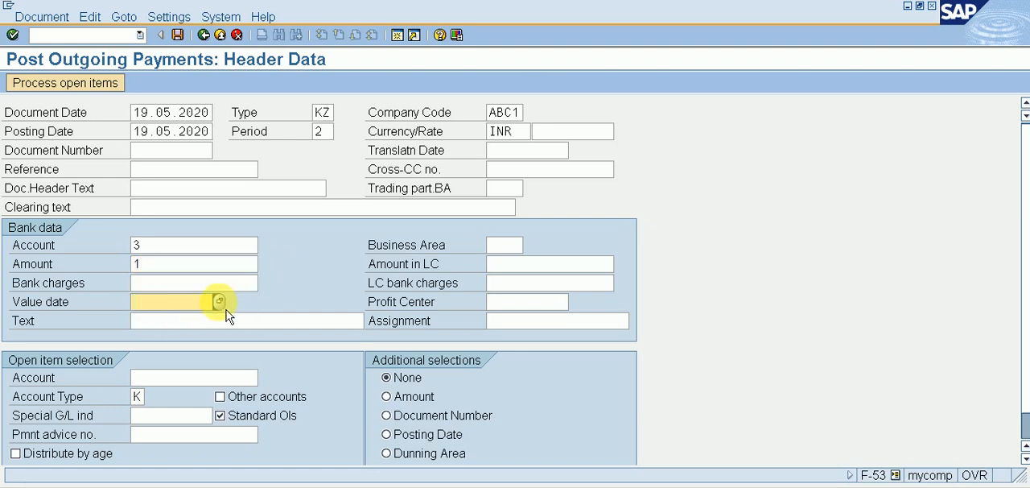
{"action": "left_click", "coordinate": [219, 302]}
{"action": "key", "text": "Return"}
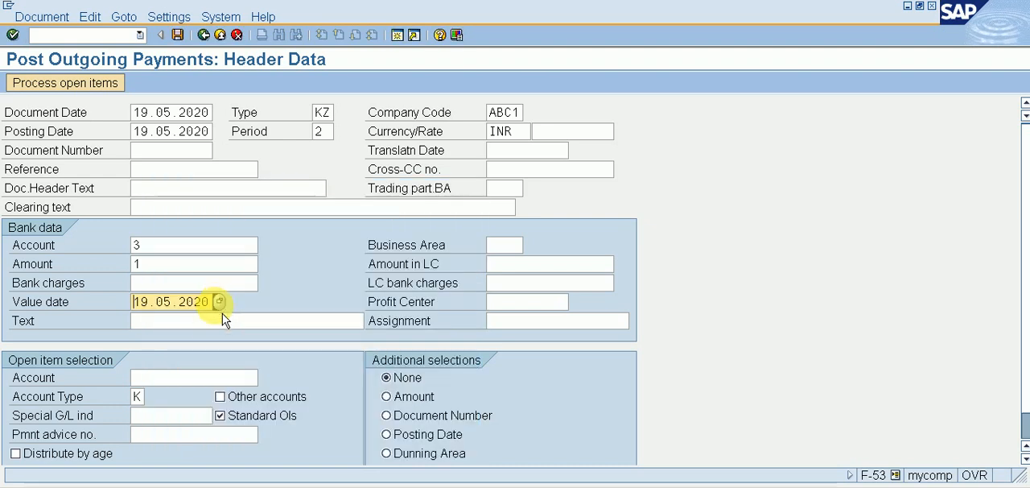
Step: Select the vendor 123 PVT. LTD. for the open item selection and process its open items
{"action": "left_click", "coordinate": [211, 376]}
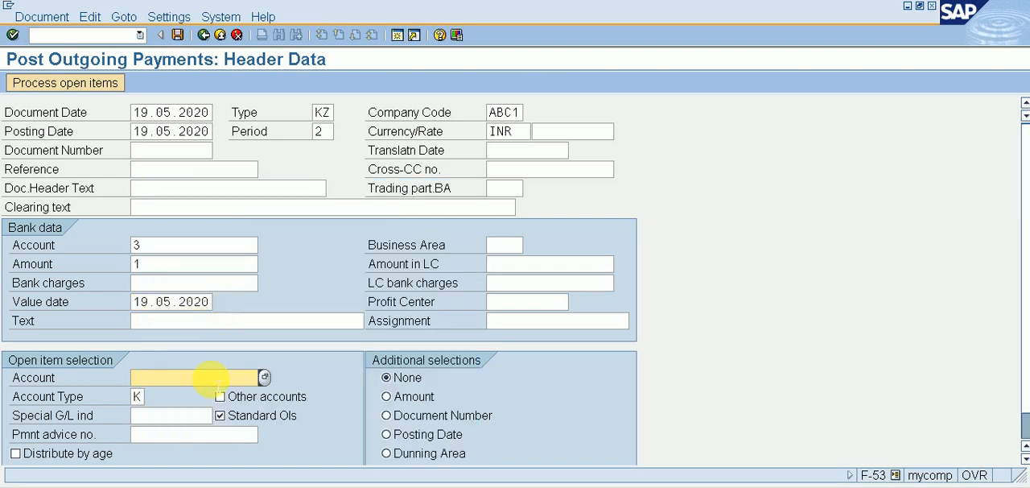
{"action": "left_click", "coordinate": [264, 377]}
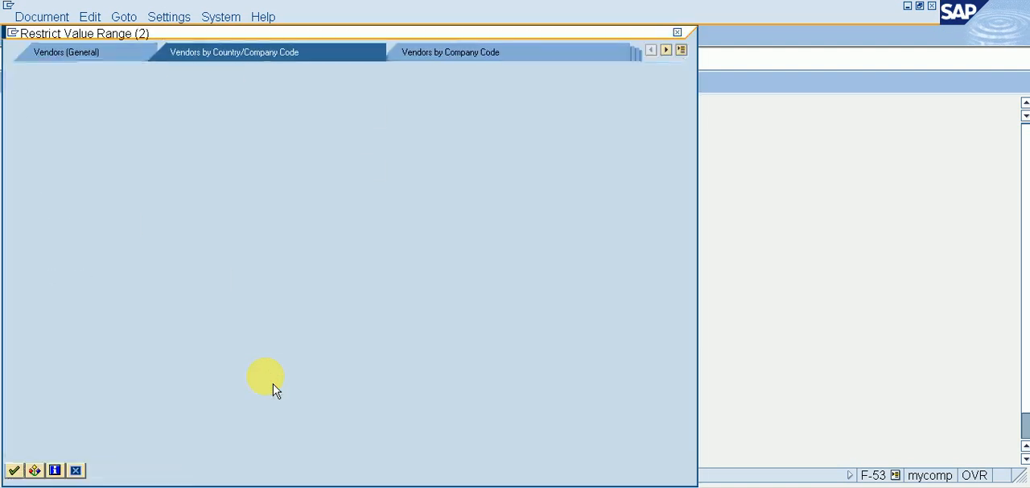
{"action": "key", "text": "Return"}
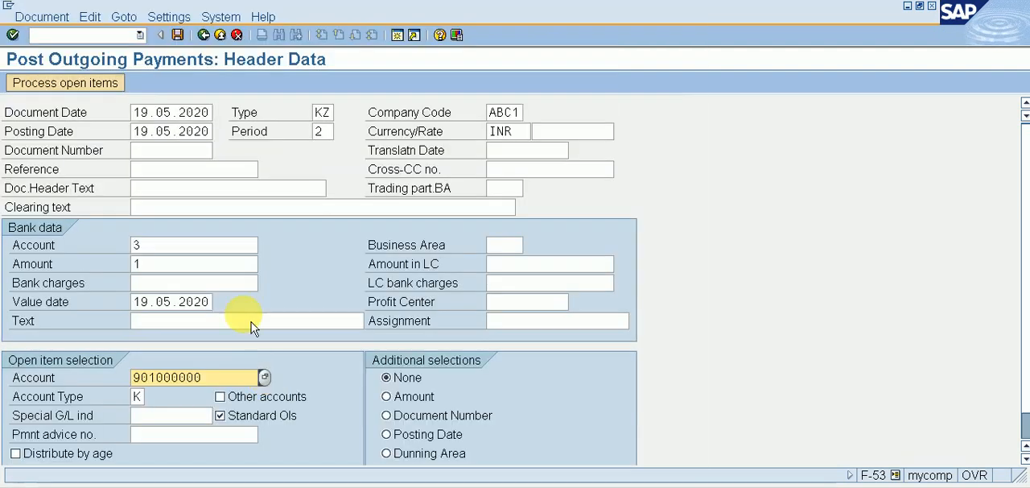
{"action": "left_click", "coordinate": [103, 87]}
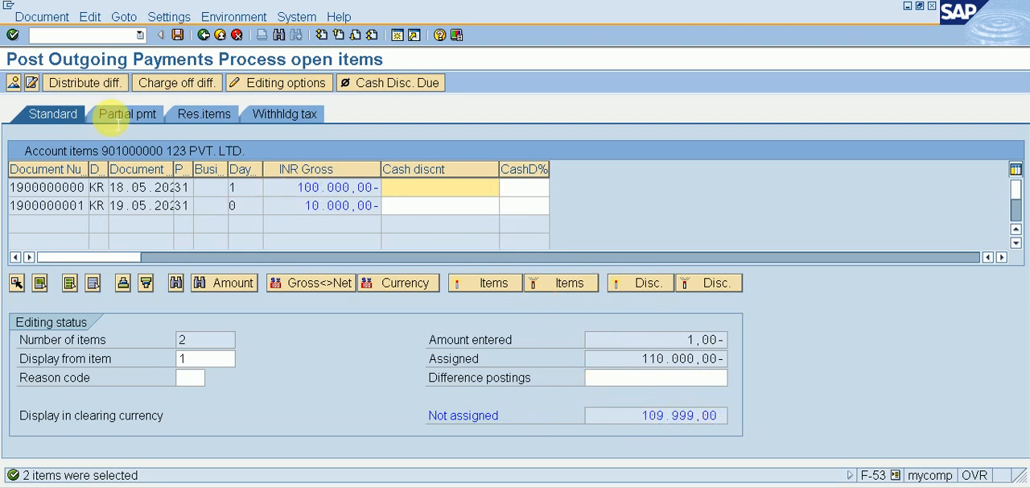
Step: Correct the ISSUED BANK A/C line item's amount to 110.000,00 INR in the document overview and post the outgoing payment
{"action": "left_click", "coordinate": [16, 87]}
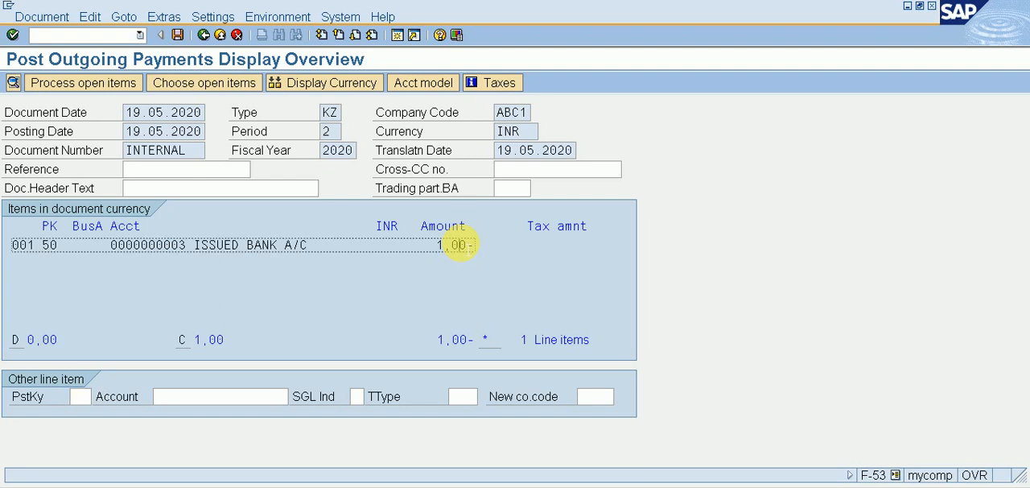
{"action": "double_click", "coordinate": [459, 245]}
{"action": "key", "text": "Delete"}
{"action": "key", "text": "Delete"}
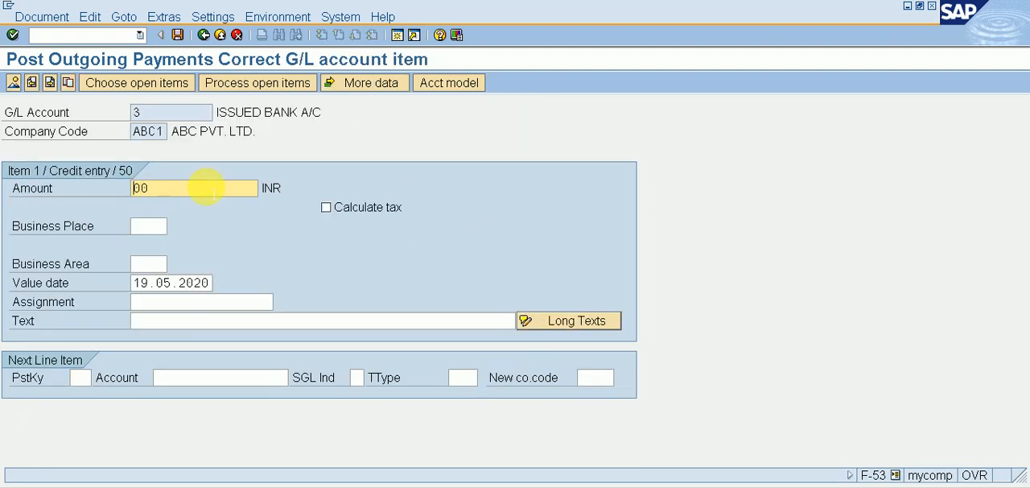
{"action": "key", "text": "Delete"}
{"action": "key", "text": "Delete"}
{"action": "key", "text": "Return"}
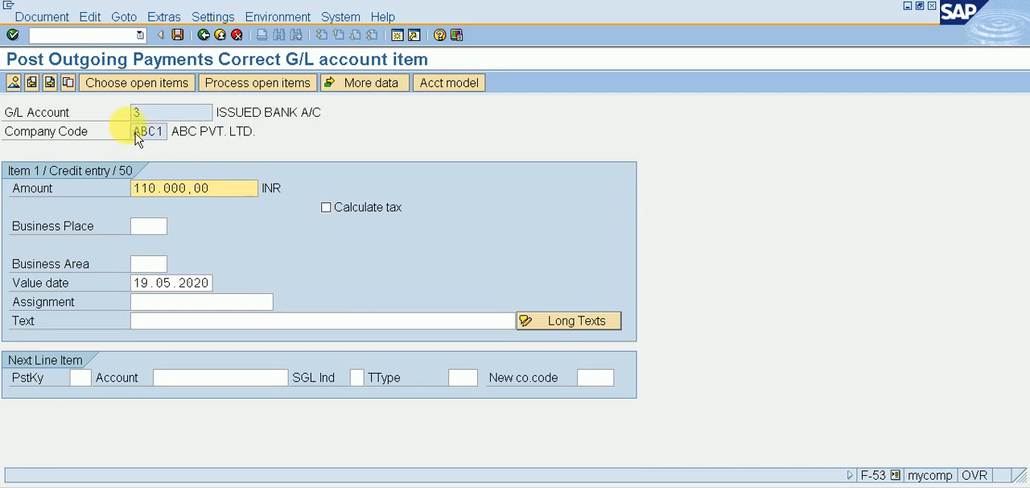
{"action": "left_click", "coordinate": [178, 36]}
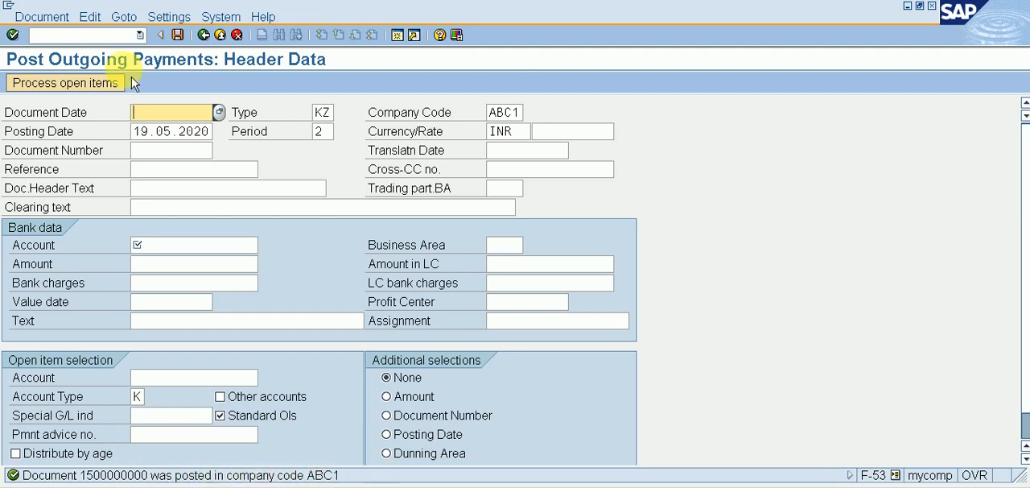
Step: Open the customer invoice transaction with /NFB70 and set its company code to ABC1
{"action": "left_click", "coordinate": [112, 34]}
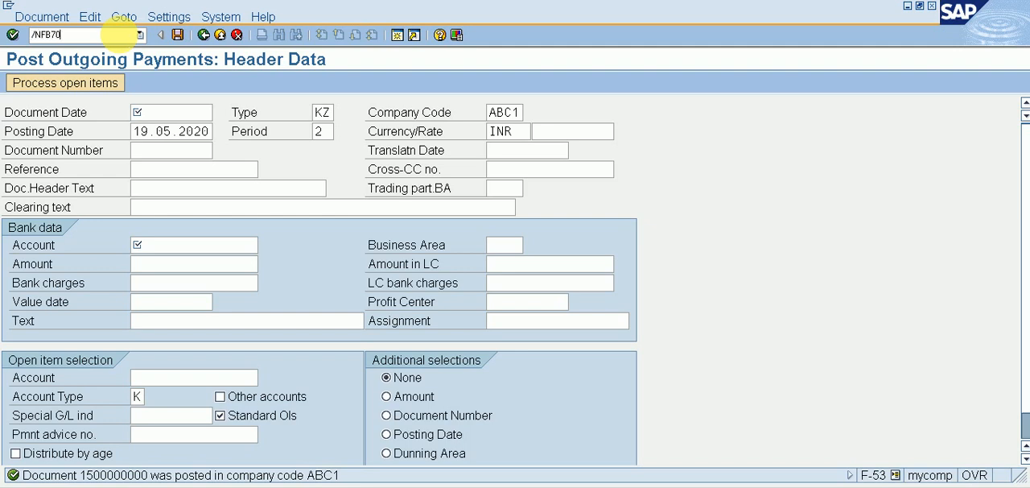
{"action": "key", "text": "Return"}
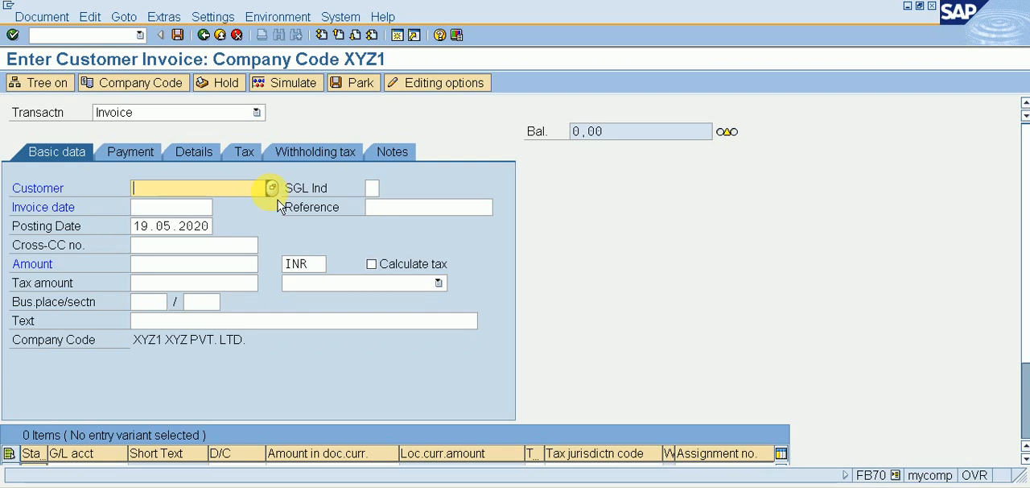
{"action": "left_click", "coordinate": [161, 88]}
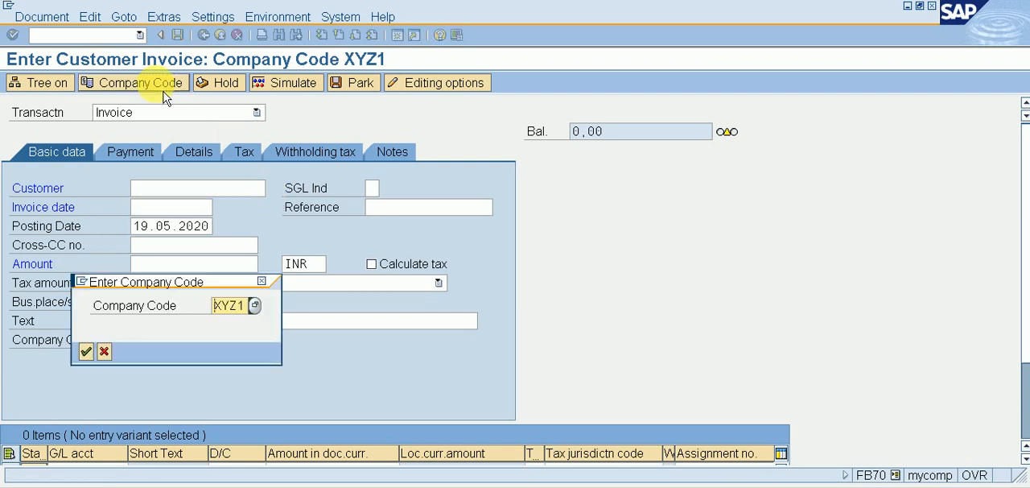
{"action": "type", "text": "ABC1"}
{"action": "key", "text": "Return"}
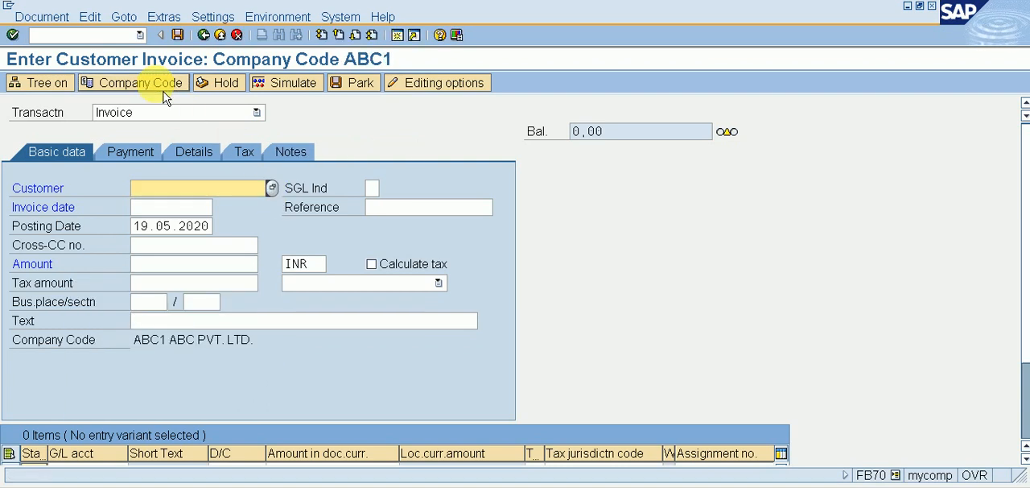
Step: Choose the customer XYZ1 PVT. LTD and set the invoice date to 19.05.2020
{"action": "left_click", "coordinate": [273, 189]}
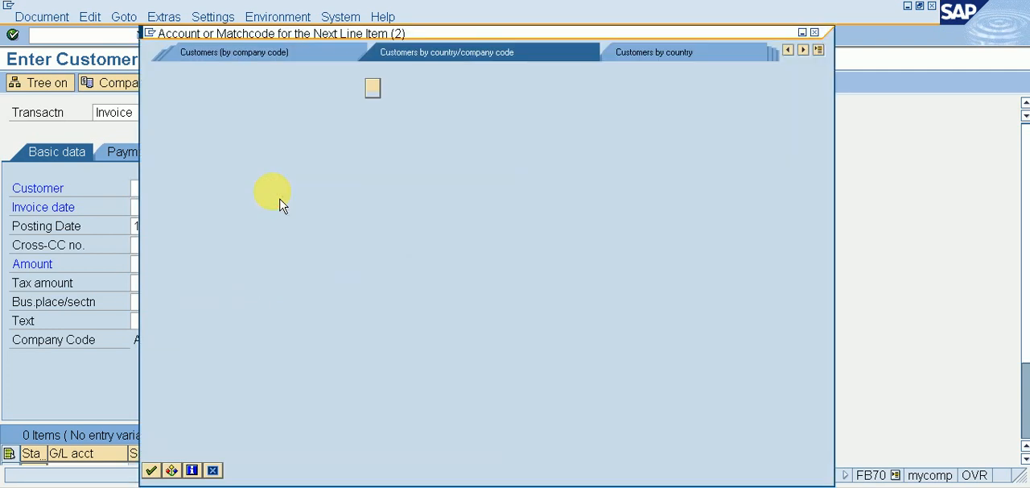
{"action": "key", "text": "Return"}
{"action": "key", "text": "Return"}
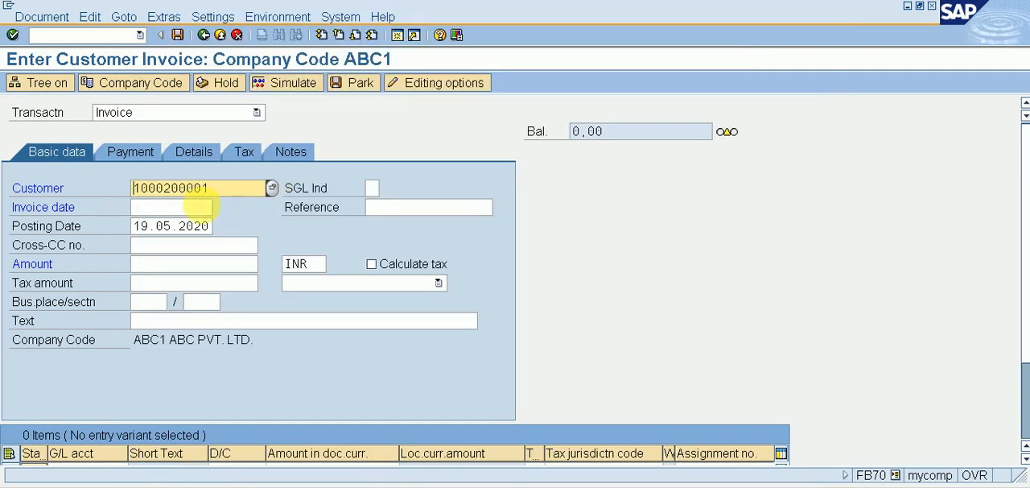
{"action": "left_click", "coordinate": [172, 208]}
{"action": "type", "text": "19"}
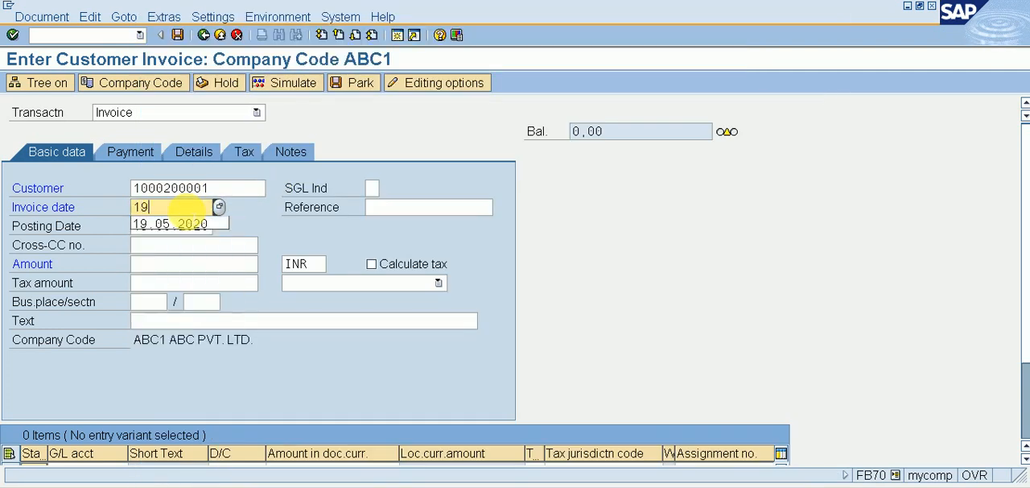
{"action": "type", "text": ".05.2020"}
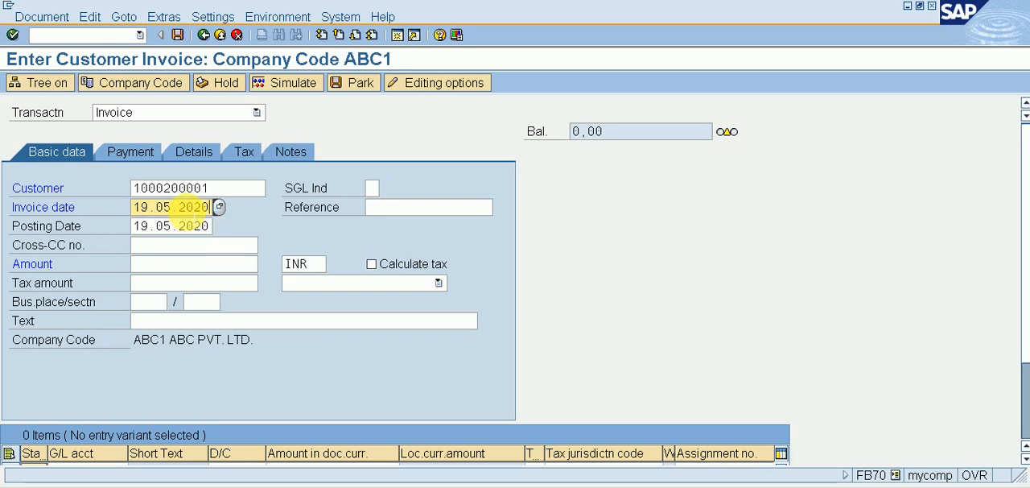
Step: Set the customer invoice's amount to 200000 INR and its text to SALES INVOICE
{"action": "key", "text": "Tab"}
{"action": "key", "text": "Tab"}
{"action": "key", "text": "Tab"}
{"action": "key", "text": "Tab"}
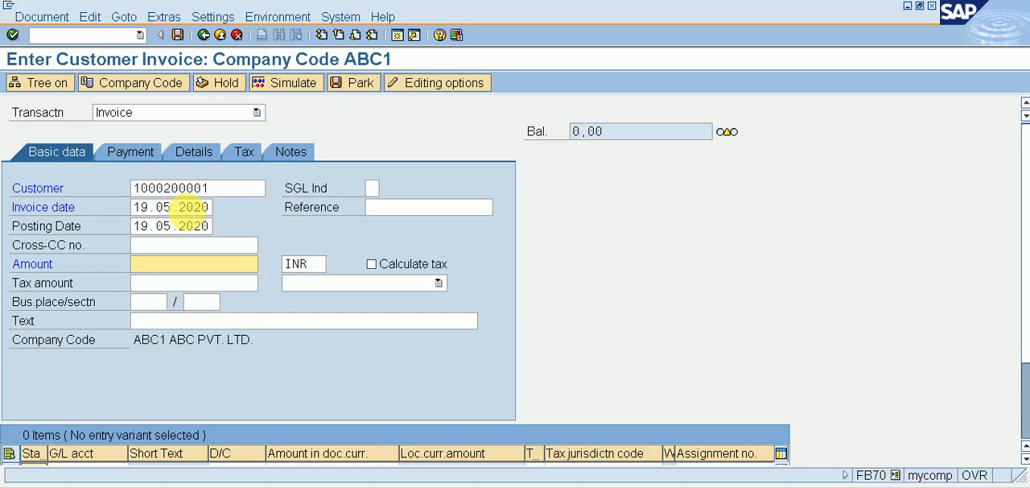
{"action": "type", "text": "200000"}
{"action": "left_click", "coordinate": [175, 322]}
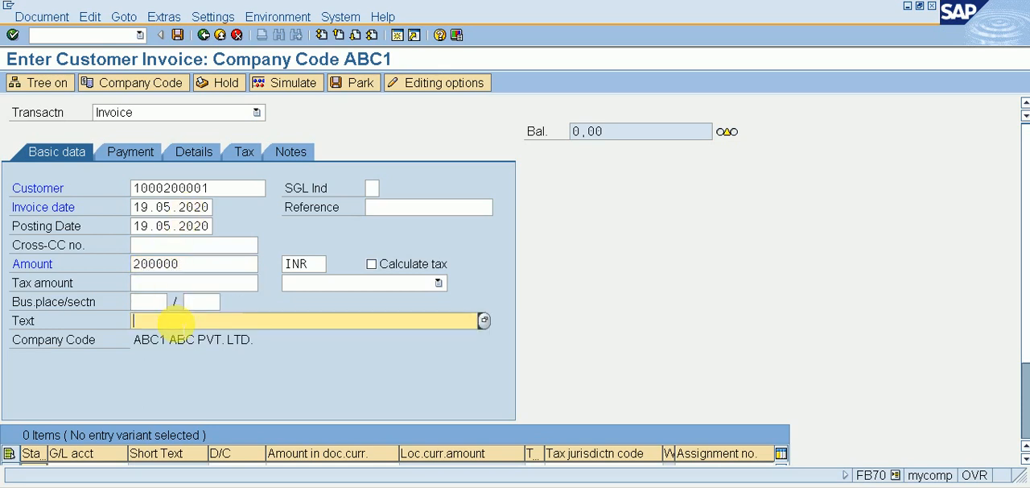
{"action": "type", "text": "SALE"}
{"action": "left_click", "coordinate": [177, 336]}
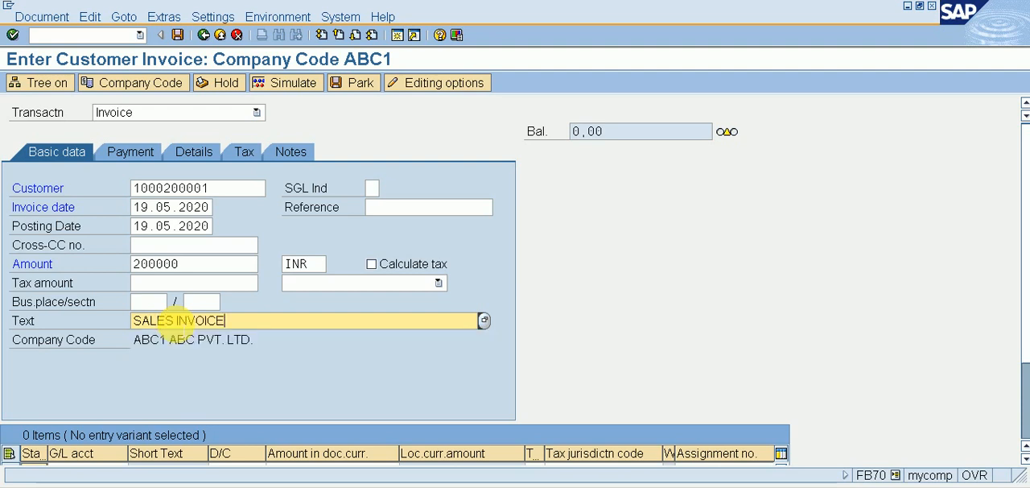
{"action": "key", "text": "Return"}
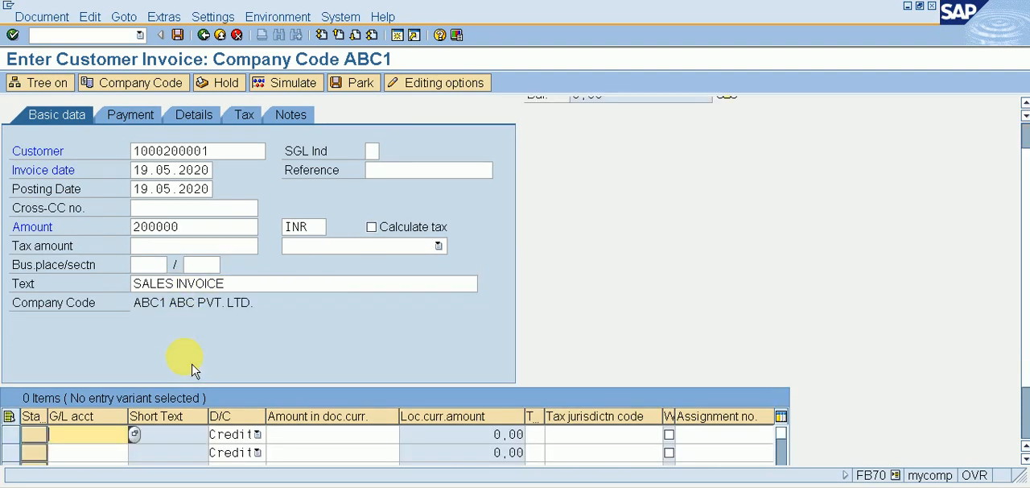
Step: Add a credit line for G/L account 301 with amount * and text +, and post the customer invoice after simulating it
{"action": "type", "text": "301"}
{"action": "key", "text": "Tab"}
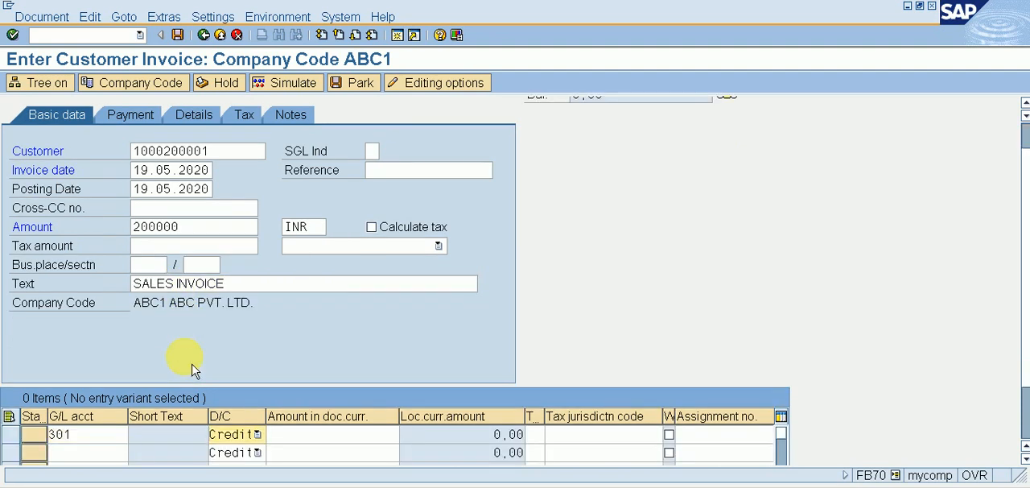
{"action": "key", "text": "Tab"}
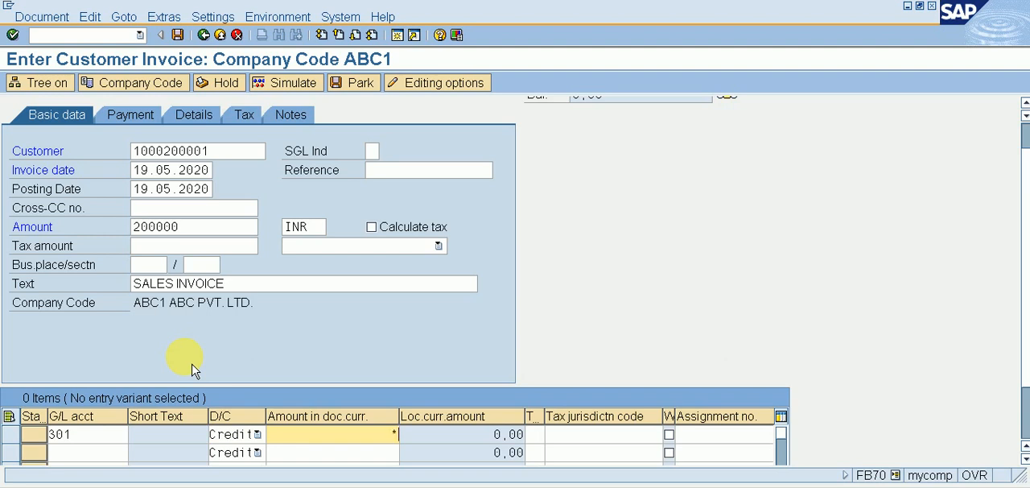
{"action": "key", "text": "Tab"}
{"action": "key", "text": "Tab"}
{"action": "key", "text": "Tab"}
{"action": "key", "text": "Tab"}
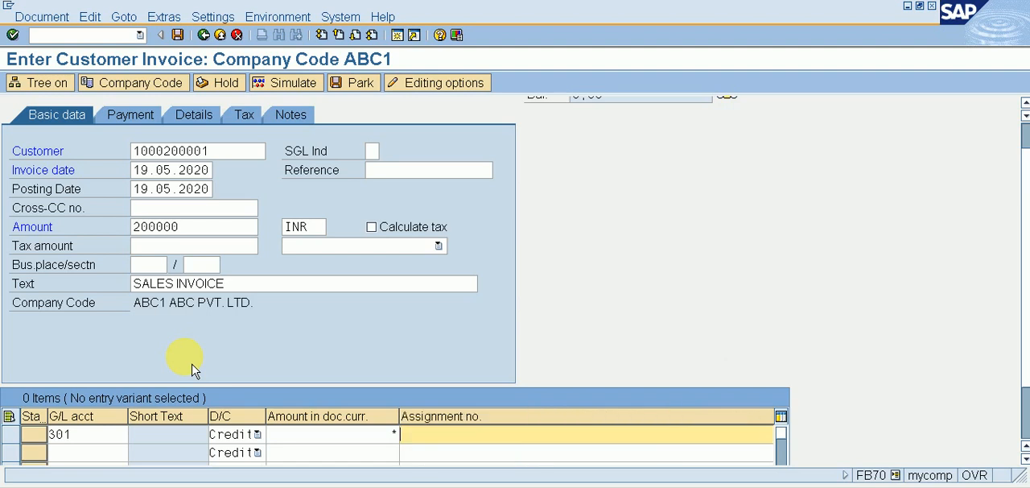
{"action": "key", "text": "Tab"}
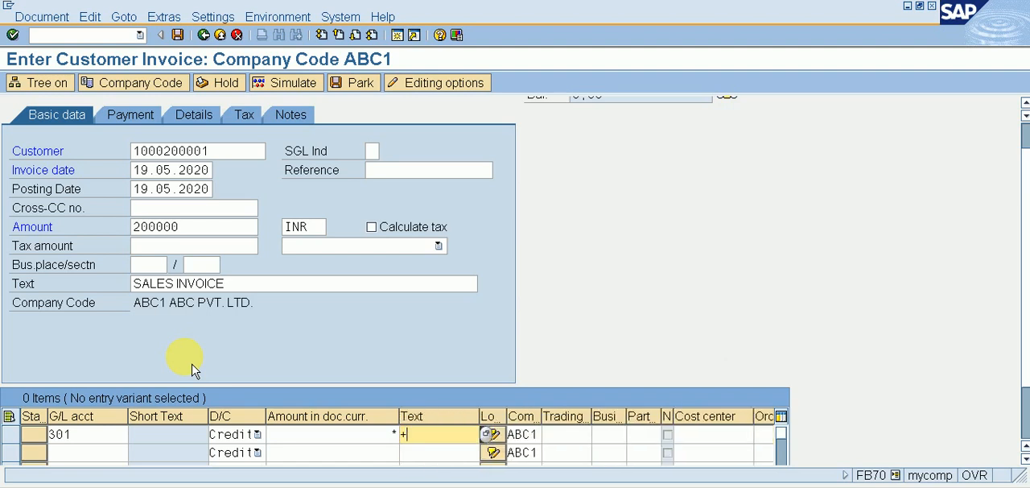
{"action": "left_click", "coordinate": [306, 93]}
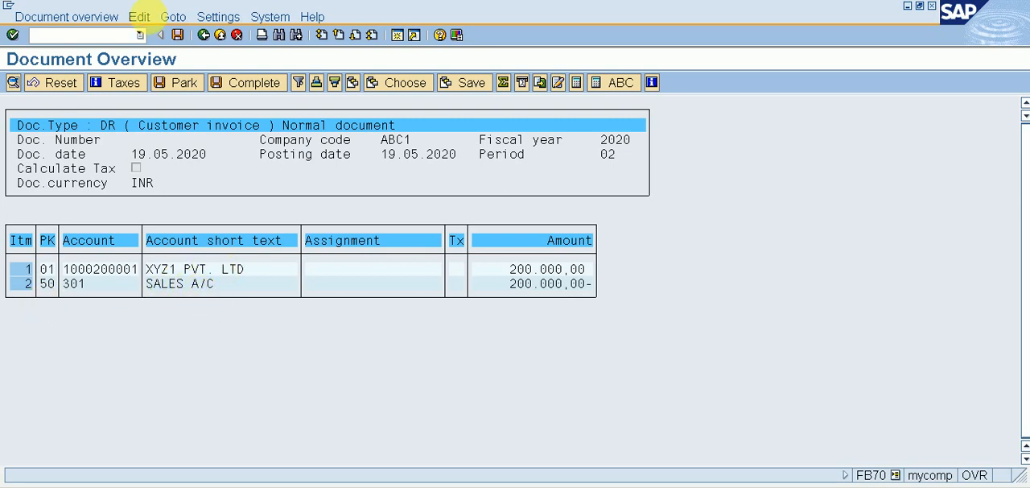
{"action": "left_click", "coordinate": [178, 36]}
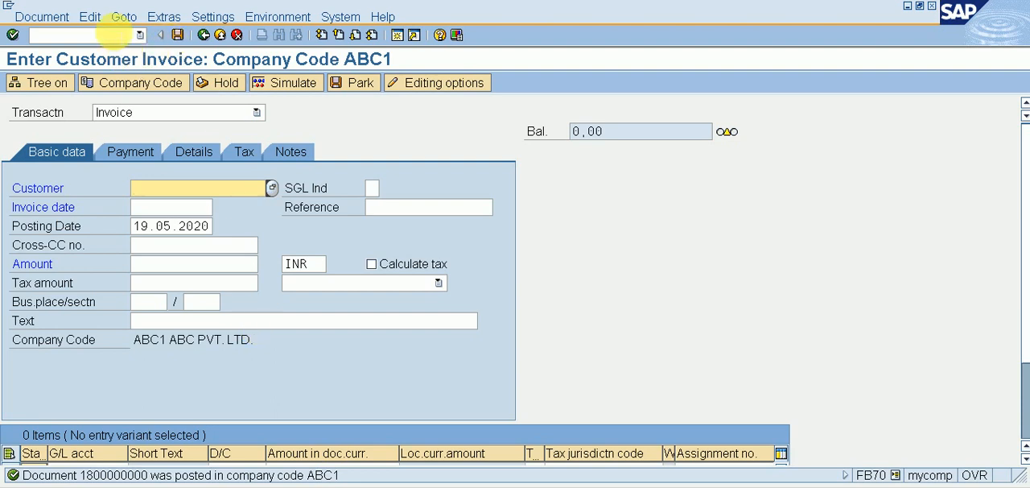
Step: Open the incoming payments transaction F-28 and set the document date to 19.05.2020
{"action": "left_click", "coordinate": [113, 34]}
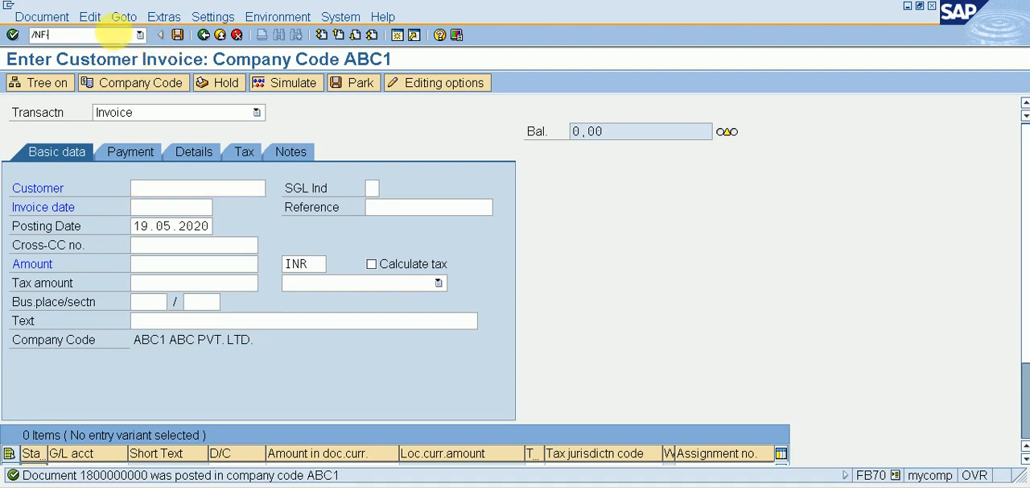
{"action": "key", "text": "Return"}
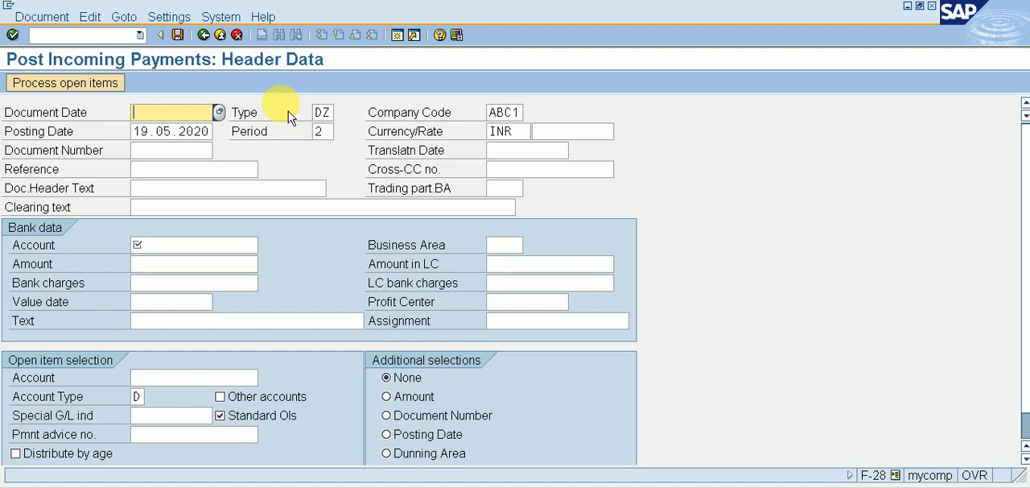
{"action": "left_click", "coordinate": [218, 112]}
{"action": "key", "text": "Return"}
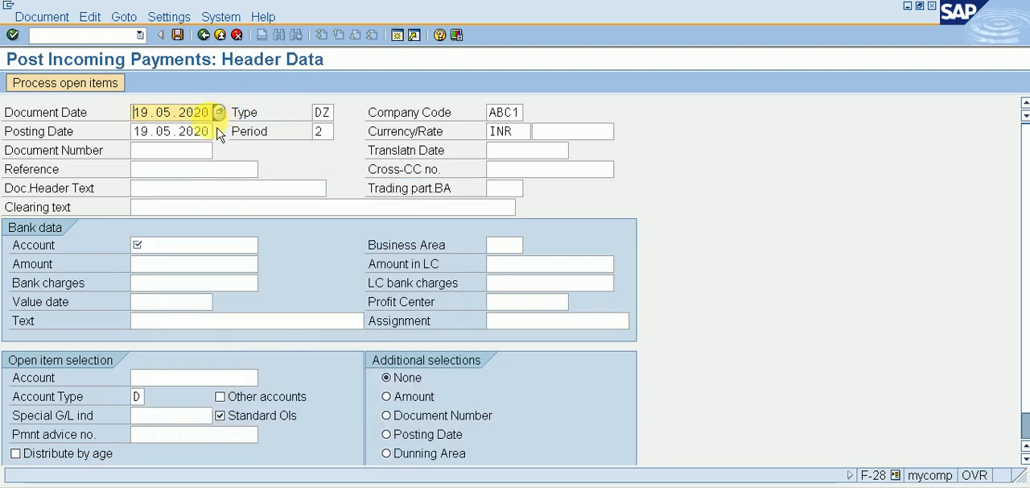
Step: Choose G/L account 4, RECEIVED BANK A/C, as the bank account of the incoming payment
{"action": "left_click", "coordinate": [177, 245]}
{"action": "left_click", "coordinate": [264, 244]}
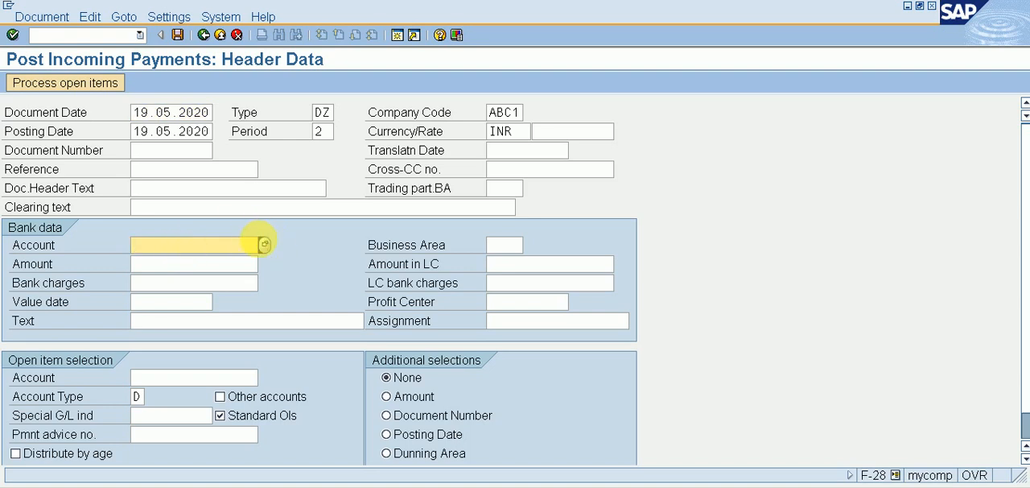
{"action": "key", "text": "Return"}
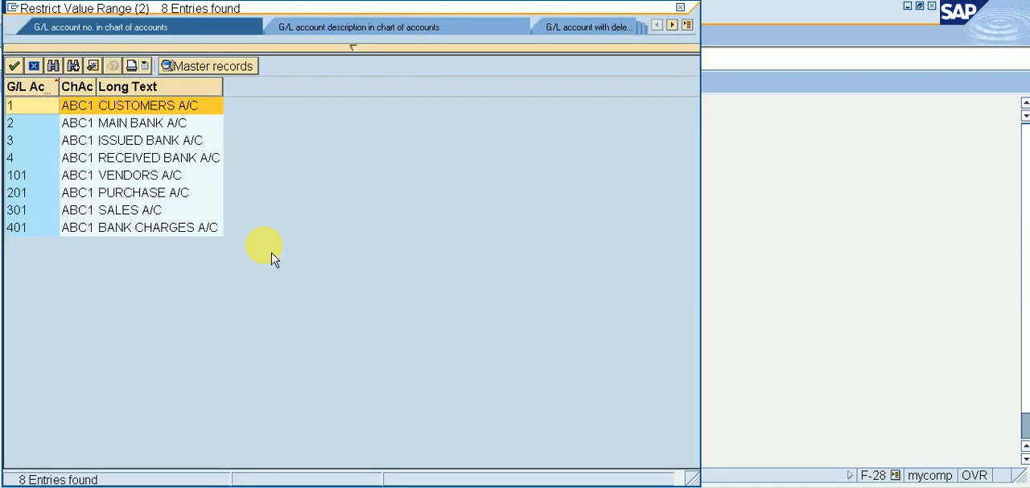
{"action": "key", "text": "Down"}
{"action": "key", "text": "Down"}
{"action": "key", "text": "Down"}
{"action": "key", "text": "Return"}
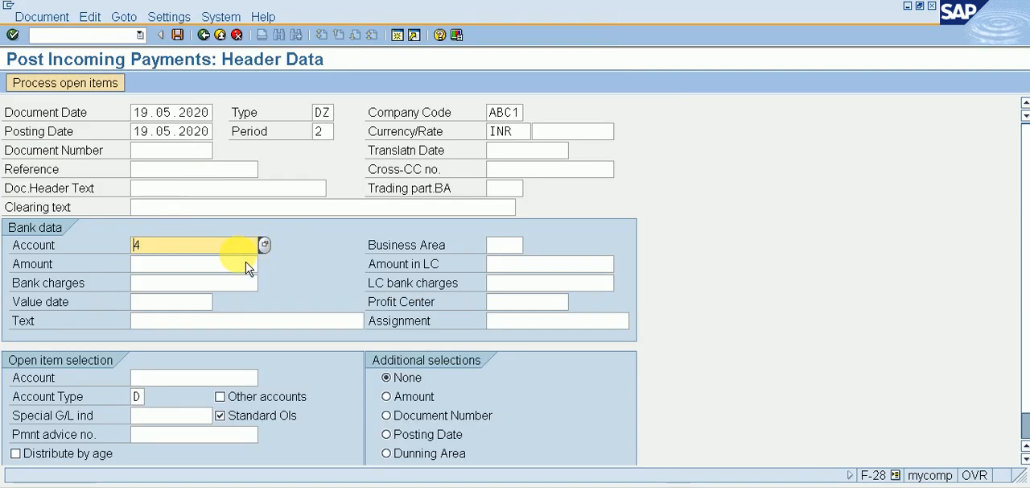
Step: Set the incoming payment's amount to 200000 and its value date to 19.05.2020 in the bank data
{"action": "left_click", "coordinate": [238, 263]}
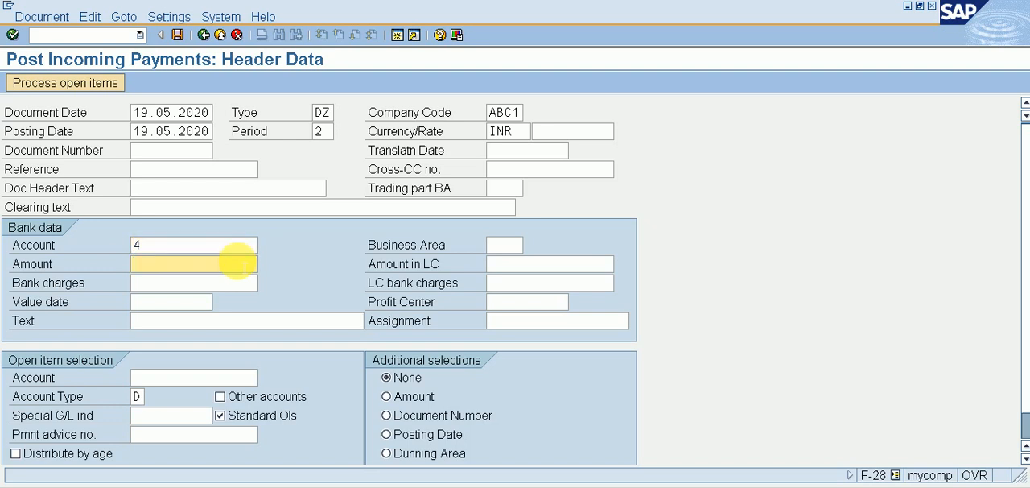
{"action": "type", "text": "200000"}
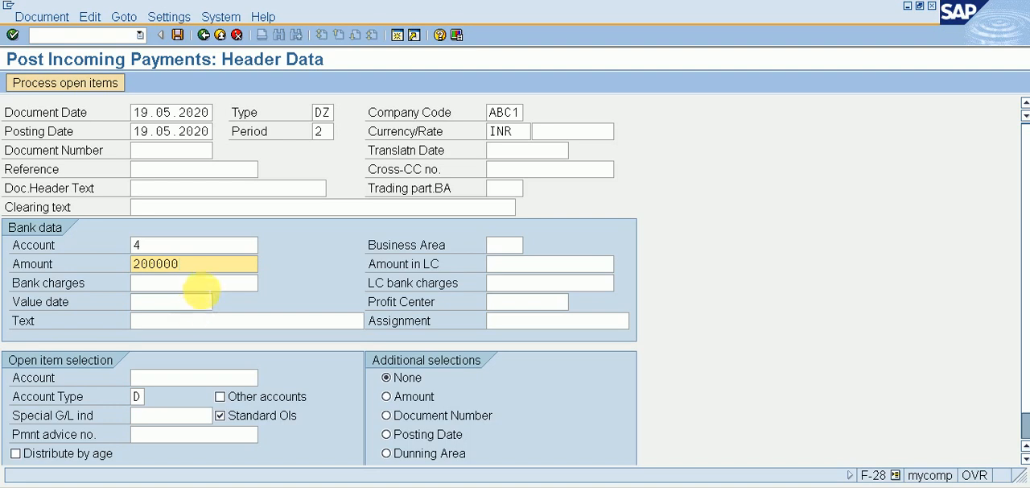
{"action": "left_click", "coordinate": [202, 284]}
{"action": "left_click", "coordinate": [193, 302]}
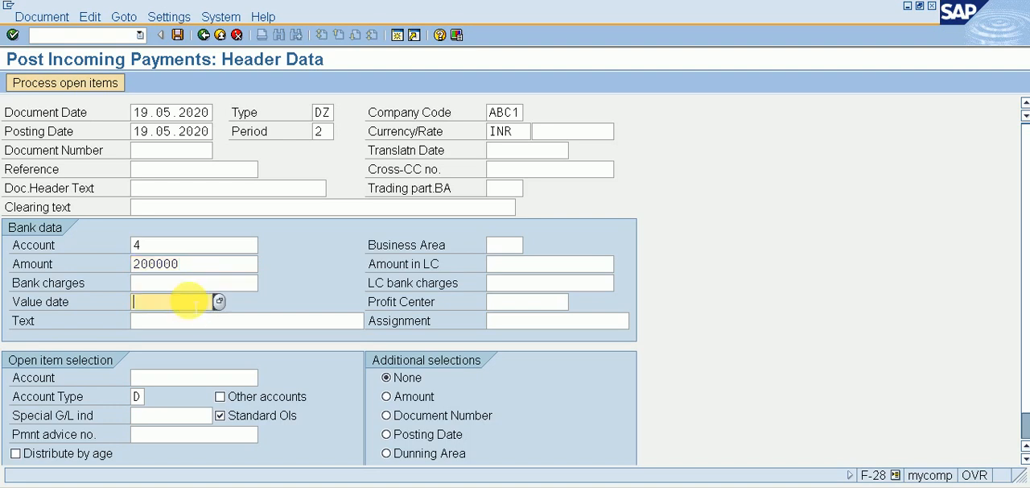
{"action": "left_click", "coordinate": [221, 302]}
{"action": "key", "text": "Return"}
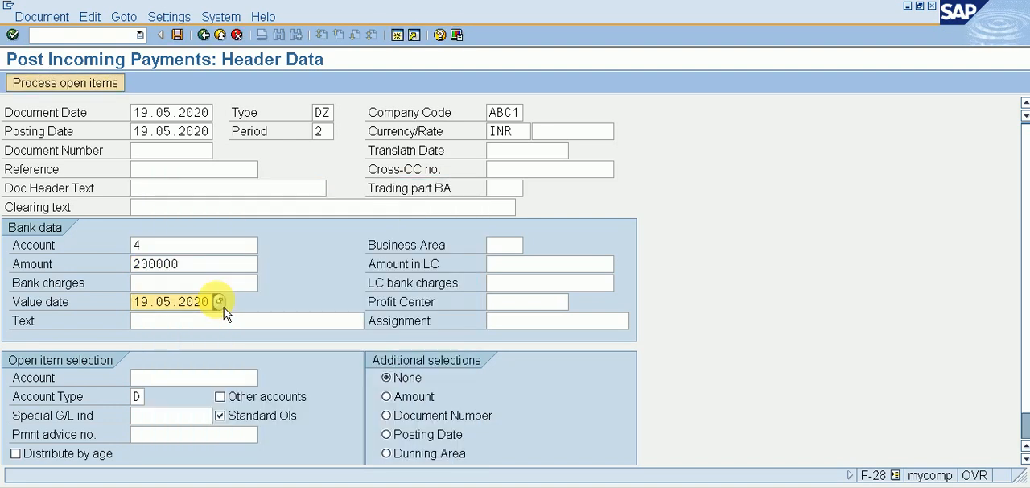
Step: Select the customer XYZ1 PVT. LTD for the open item selection and process its open items
{"action": "left_click", "coordinate": [197, 379]}
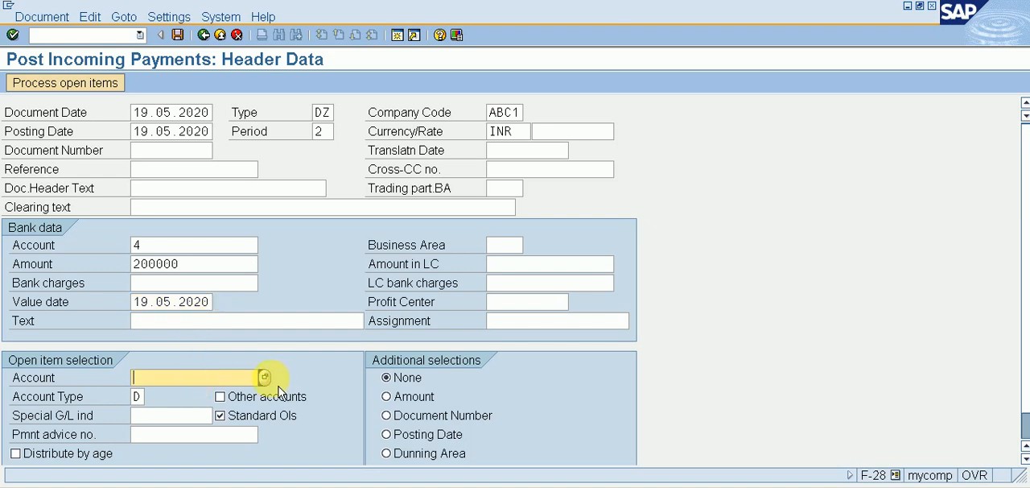
{"action": "left_click", "coordinate": [264, 376]}
{"action": "key", "text": "Return"}
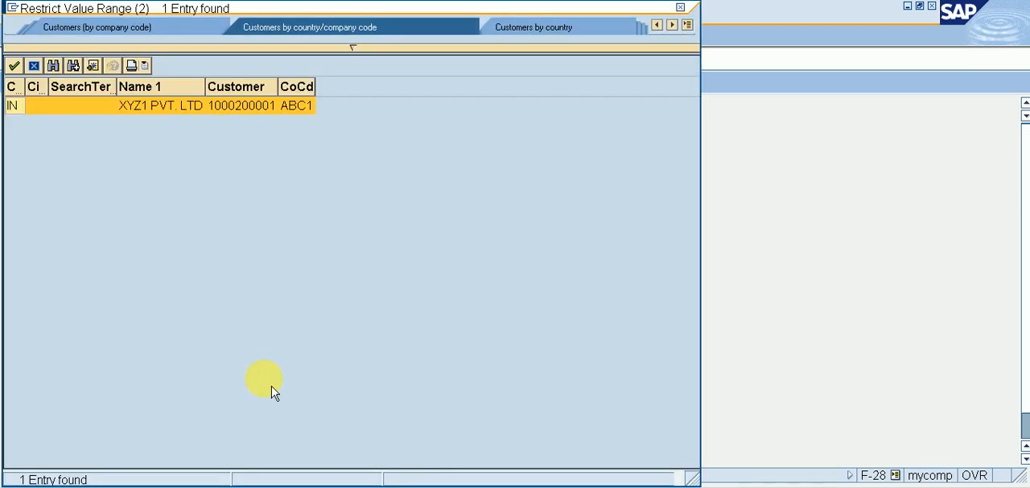
{"action": "key", "text": "Return"}
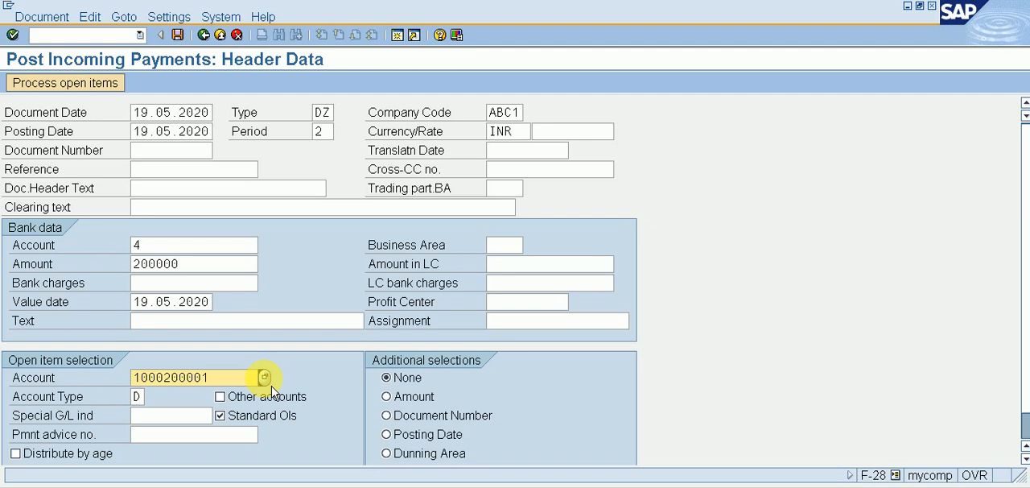
{"action": "left_click", "coordinate": [115, 91]}
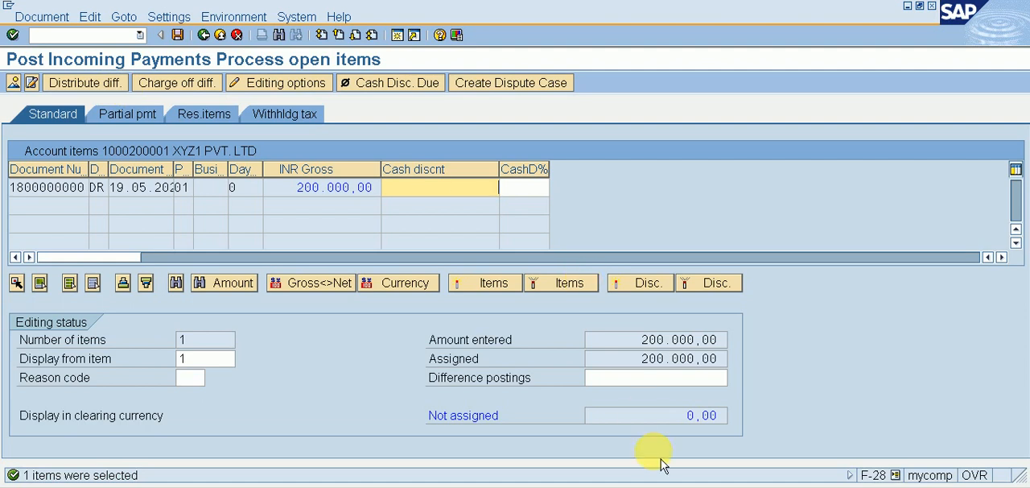
Step: Display the incoming payment's document overview and post the payment
{"action": "left_click", "coordinate": [15, 84]}
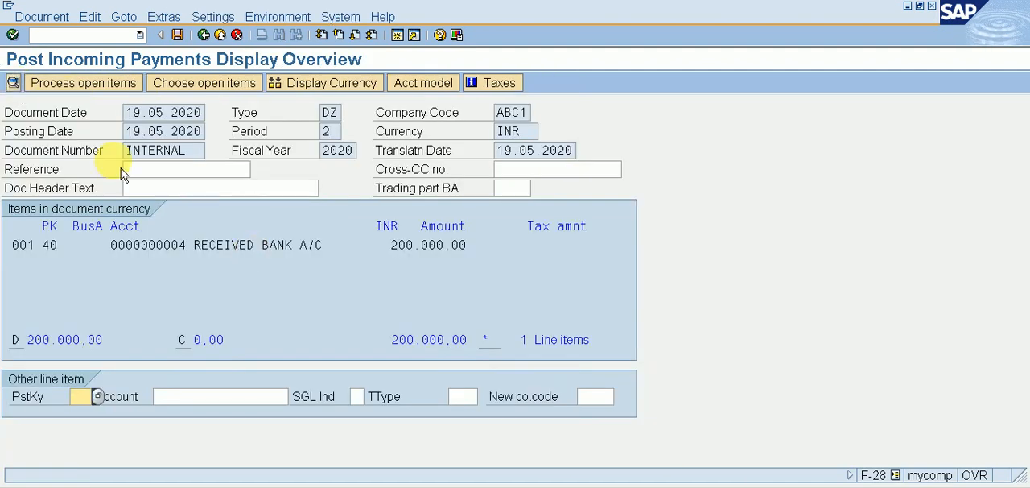
{"action": "left_click", "coordinate": [178, 35]}
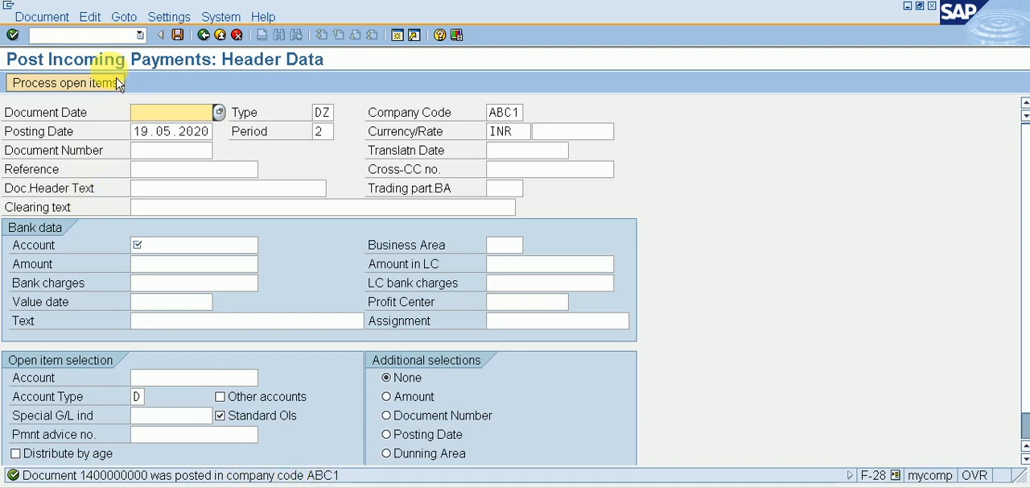
Step: Exit the incoming payment transaction to SAP Easy Access and expand the Accounting and Financial Accounting folders
{"action": "left_click", "coordinate": [138, 36]}
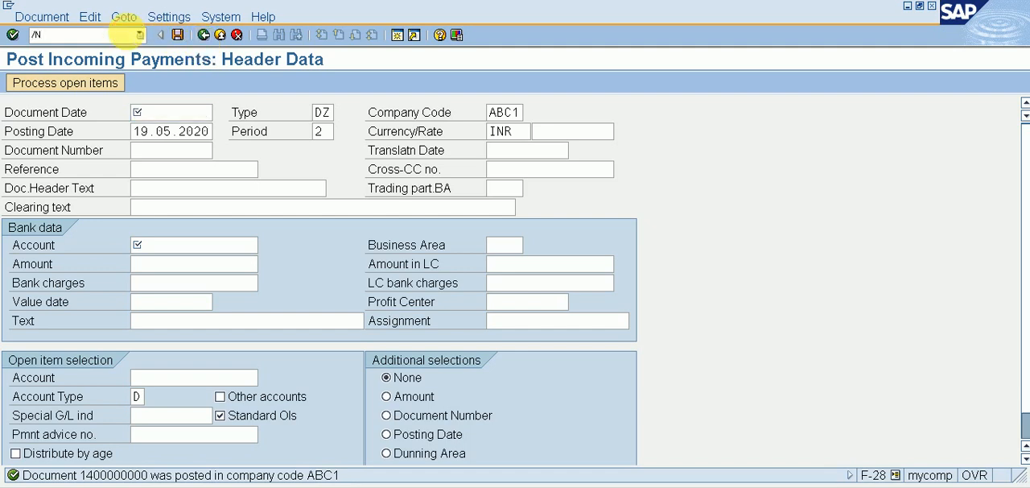
{"action": "type", "text": "/N"}
{"action": "key", "text": "Return"}
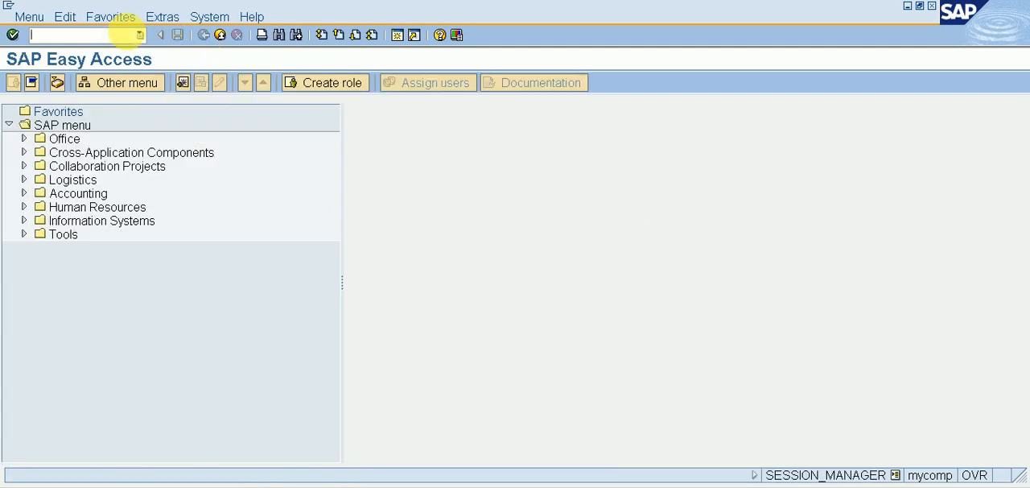
{"action": "double_click", "coordinate": [77, 195]}
{"action": "left_click", "coordinate": [78, 207]}
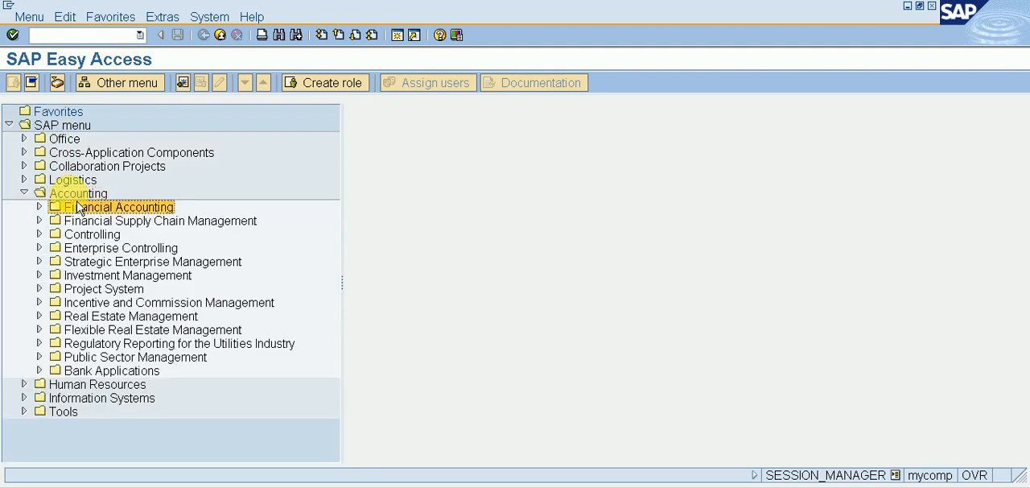
{"action": "double_click", "coordinate": [78, 207]}
{"action": "key", "text": "Down"}
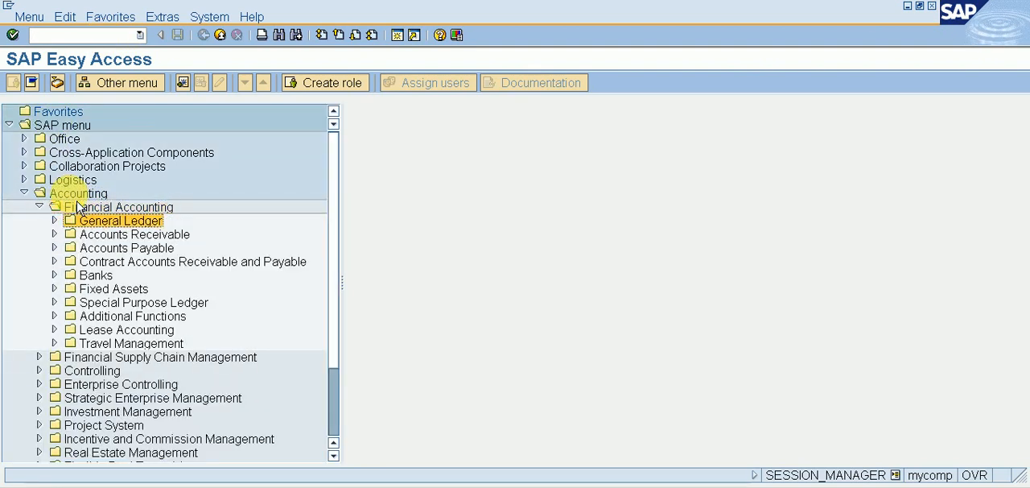
Step: Expand the Banks, Incomings and Bank Statement folders and start the FF67 - Manual Entry transaction
{"action": "key", "text": "Down"}
{"action": "key", "text": "Down"}
{"action": "key", "text": "Down"}
{"action": "key", "text": "Down"}
{"action": "key", "text": "Right"}
{"action": "key", "text": "Down"}
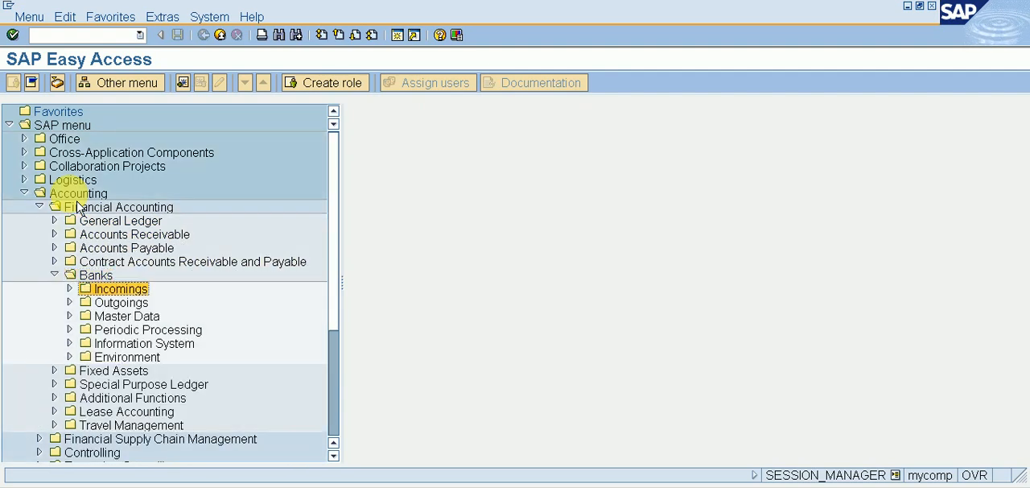
{"action": "key", "text": "Right"}
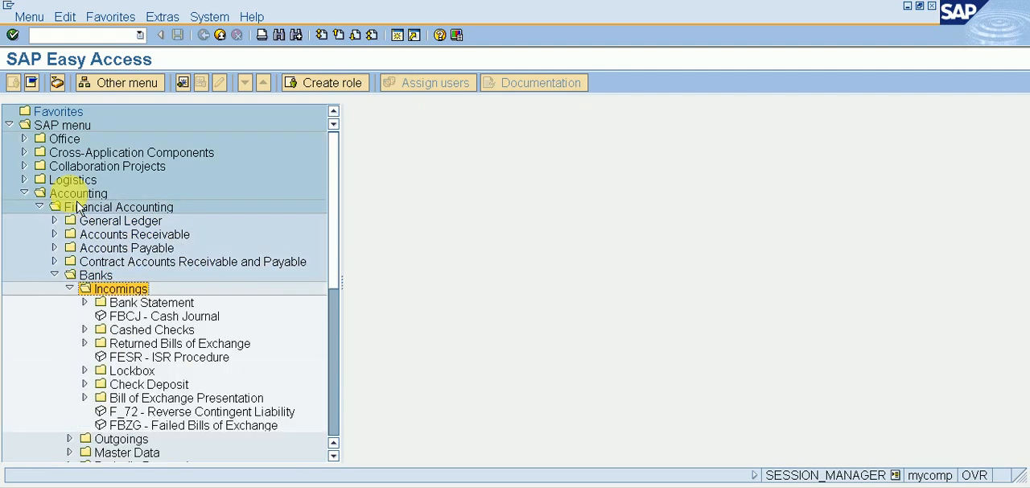
{"action": "key", "text": "Down"}
{"action": "key", "text": "Right"}
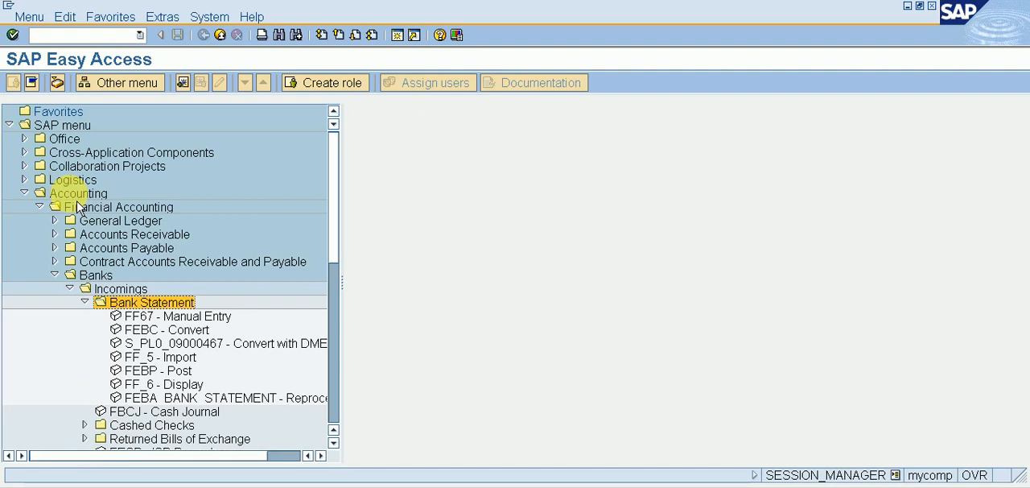
{"action": "key", "text": "Down"}
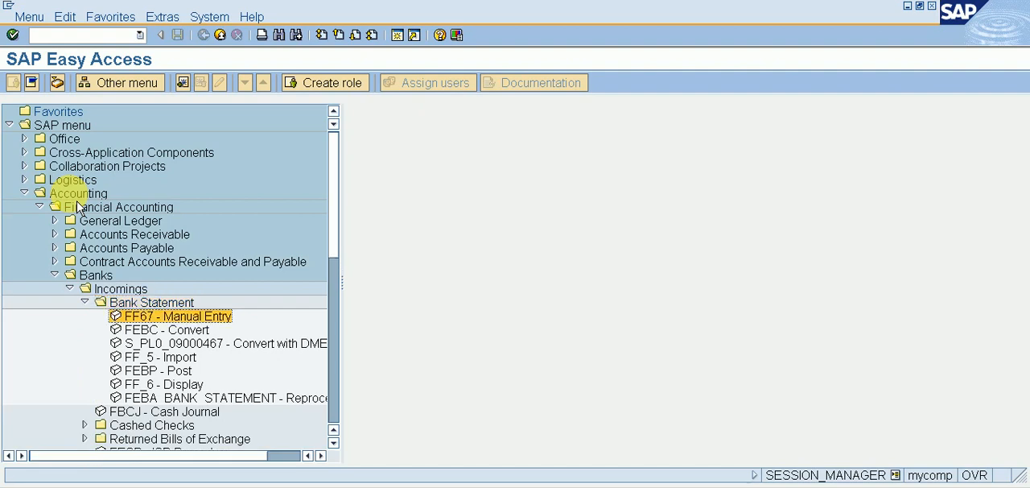
{"action": "double_click", "coordinate": [169, 322]}
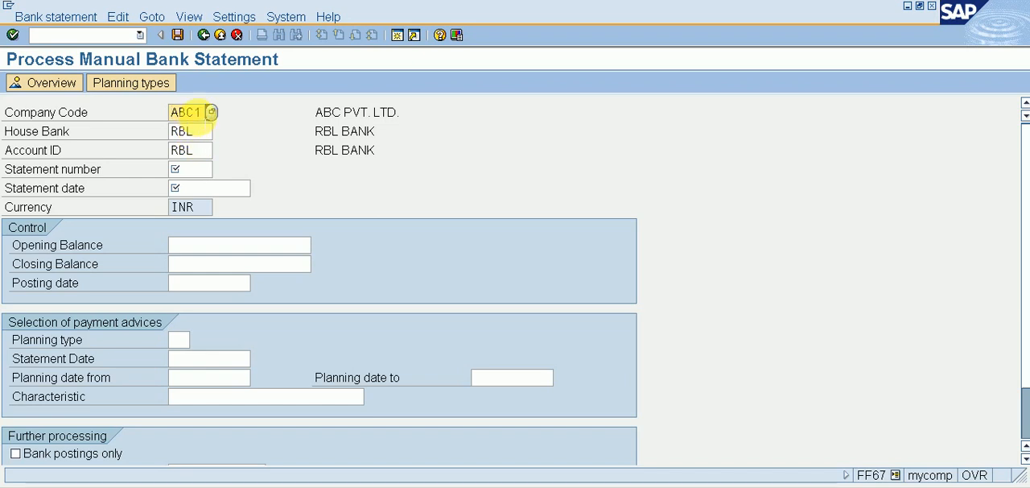
Step: Enter statement number 0001 for house bank RBL and account ID RBL in the manual bank statement
{"action": "left_click", "coordinate": [210, 132]}
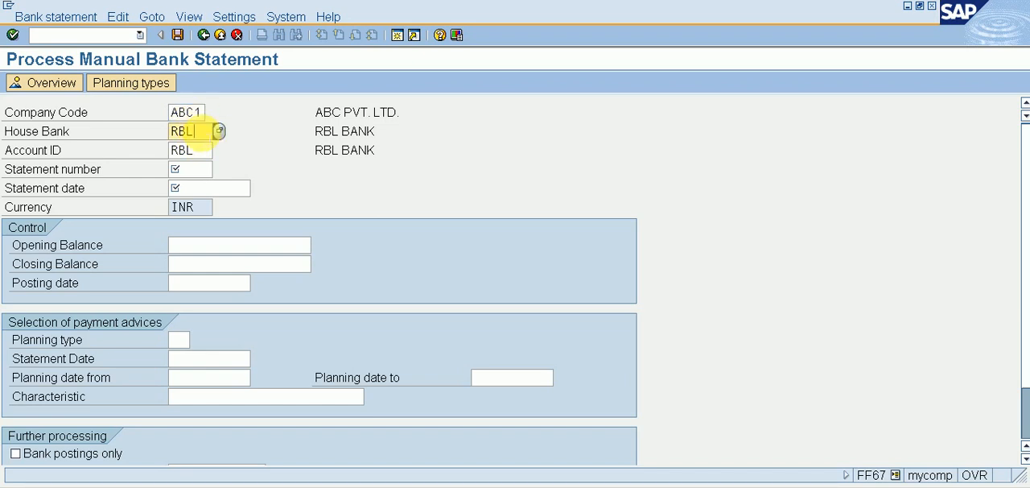
{"action": "left_click", "coordinate": [201, 151]}
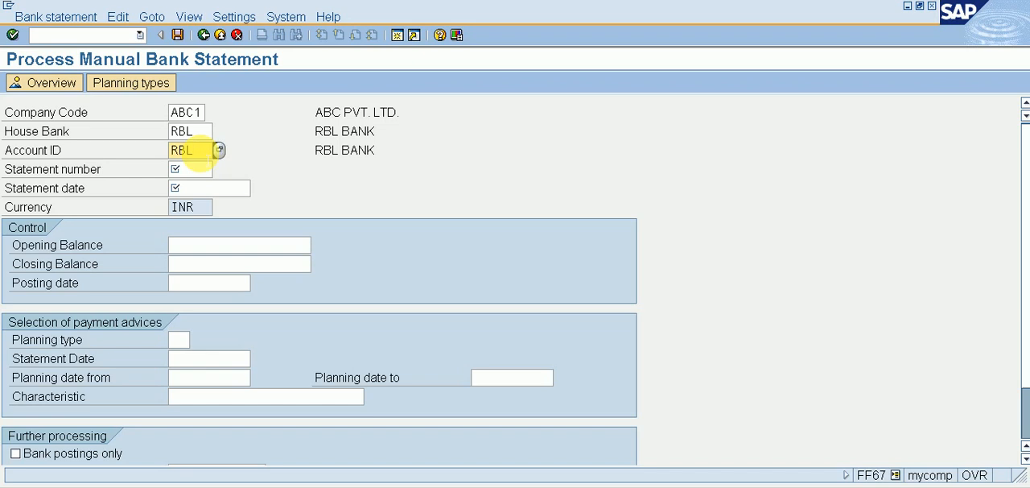
{"action": "left_click", "coordinate": [191, 169]}
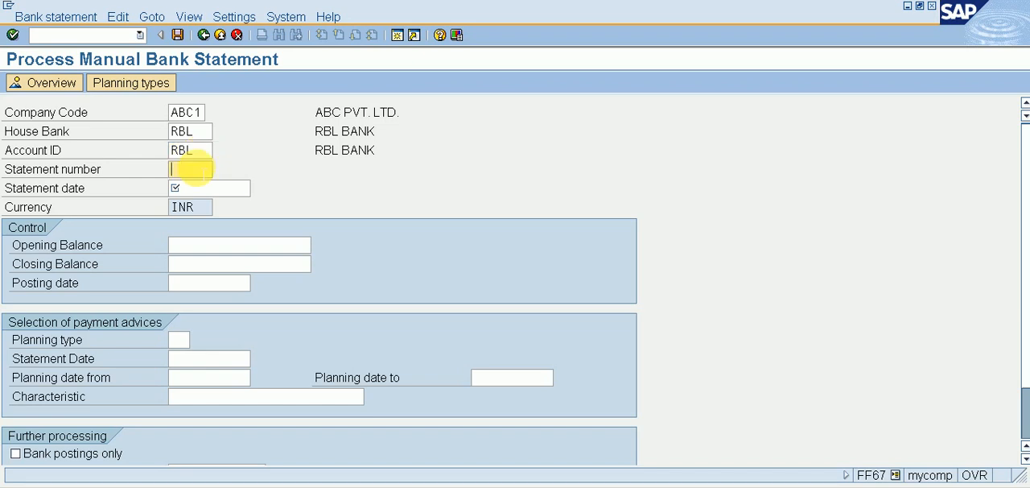
{"action": "type", "text": "0000"}
{"action": "key", "text": "BackSpace"}
{"action": "type", "text": "1"}
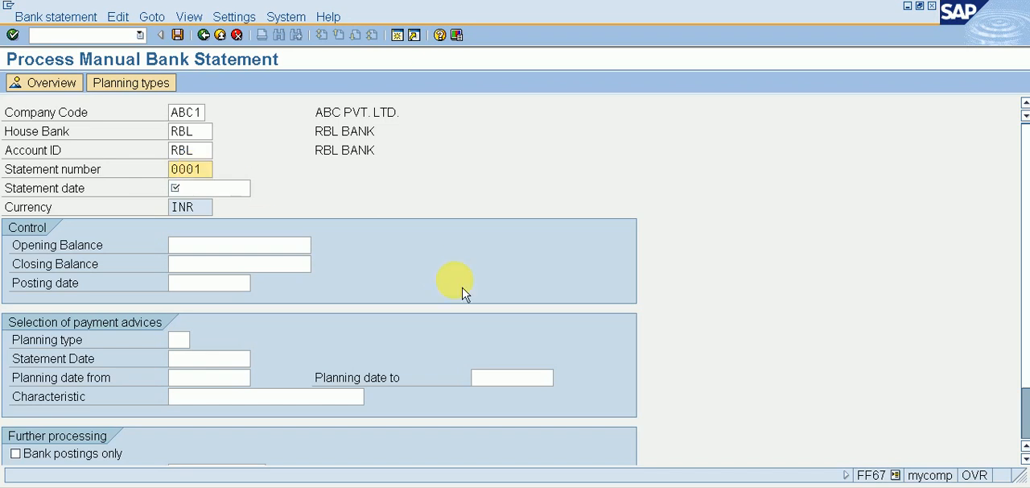
Step: Open FBL3N in a new session and choose G/L account 3, ISSUED BANK A/C, as the first single value of the account selection
{"action": "left_click", "coordinate": [111, 35]}
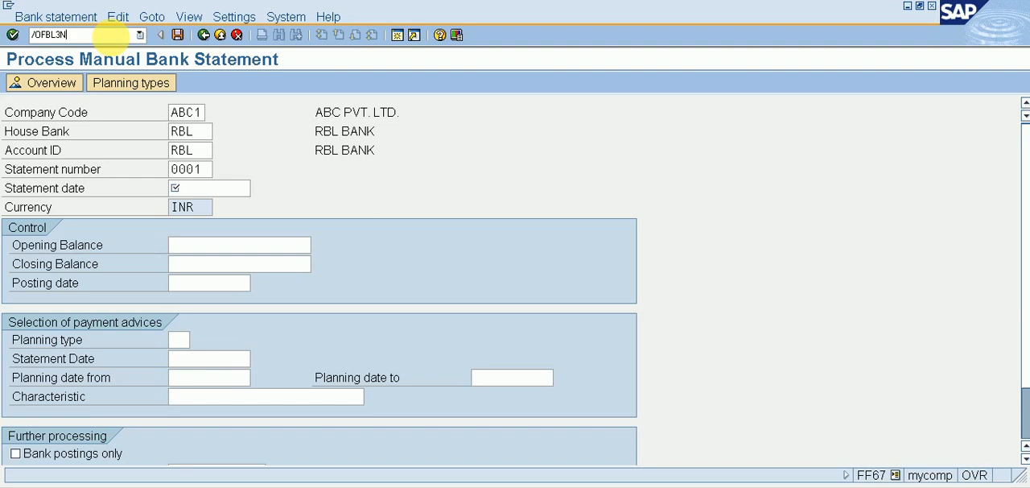
{"action": "key", "text": "Return"}
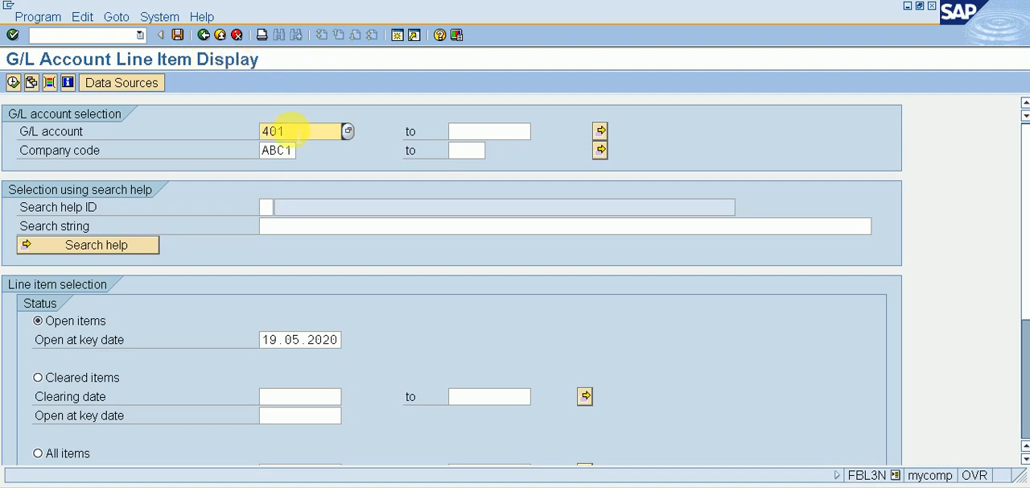
{"action": "left_click", "coordinate": [601, 131]}
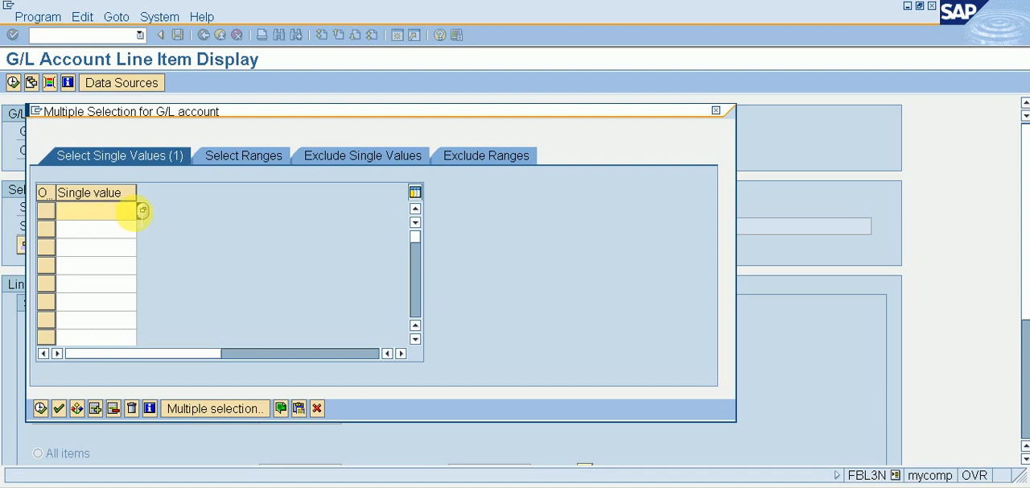
{"action": "left_click", "coordinate": [143, 211]}
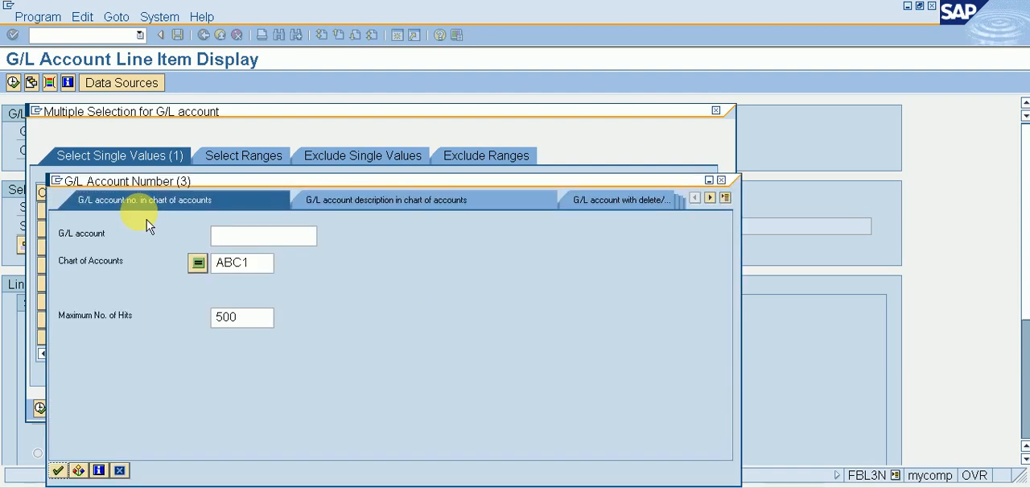
{"action": "key", "text": "Return"}
{"action": "key", "text": "Down"}
{"action": "key", "text": "Down"}
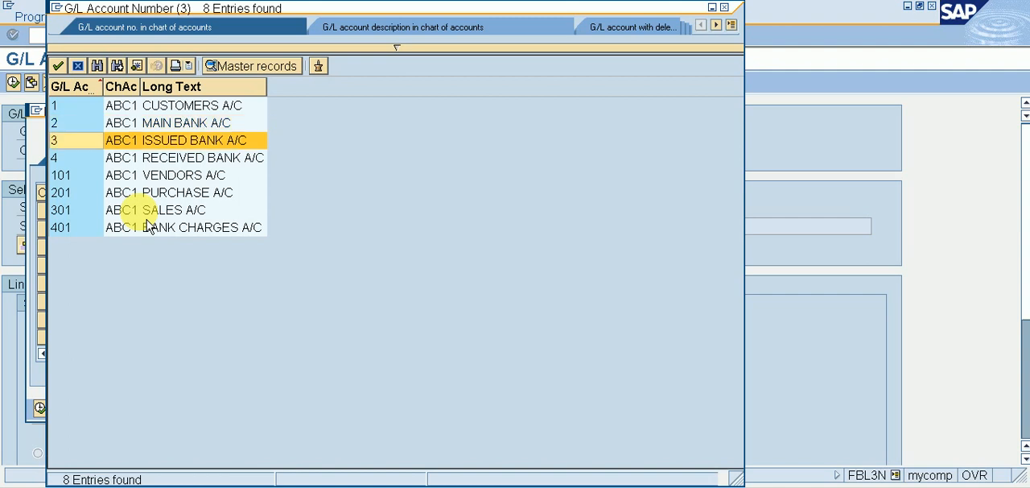
{"action": "key", "text": "Return"}
{"action": "key", "text": "Down"}
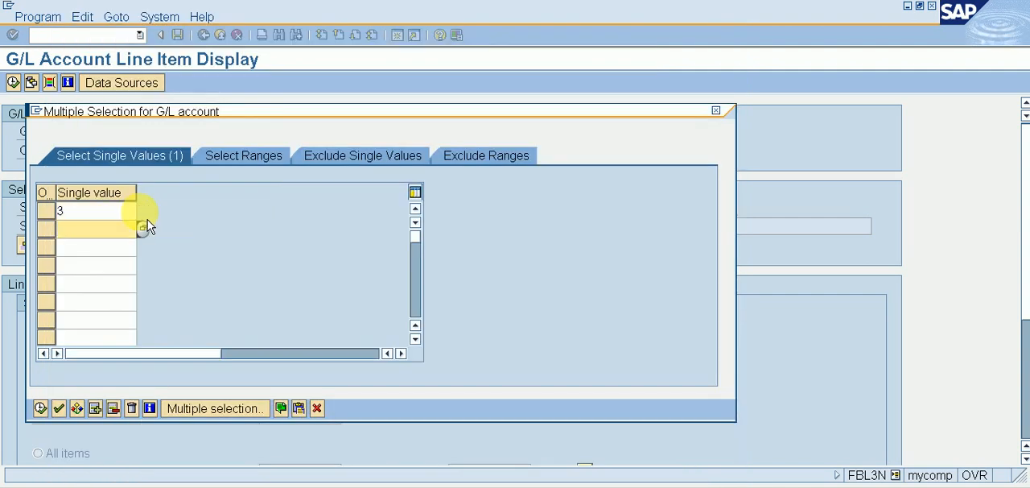
Step: Add G/L account 4, RECEIVED BANK A/C, as the second single value of the account selection
{"action": "left_click", "coordinate": [147, 227]}
{"action": "key", "text": "Return"}
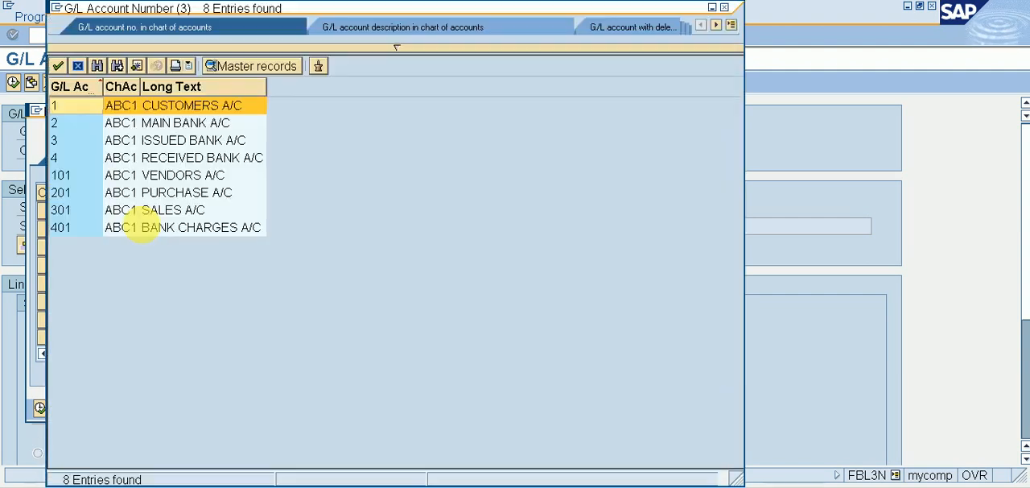
{"action": "key", "text": "Down"}
{"action": "key", "text": "Down"}
{"action": "key", "text": "Down"}
{"action": "key", "text": "Return"}
{"action": "key", "text": "Down"}
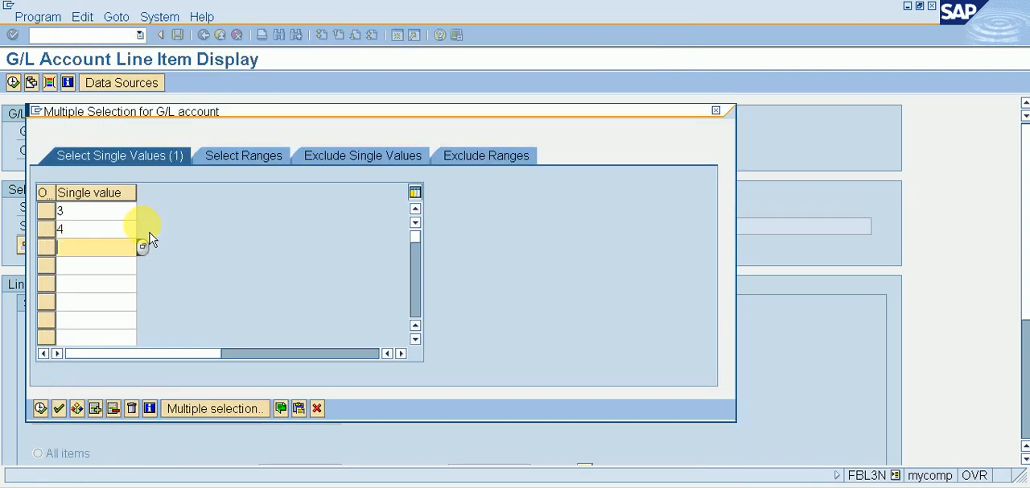
Step: Add G/L account 401, BANK CHARGES A/C, as the third single value and accept the multiple selection
{"action": "left_click", "coordinate": [143, 247]}
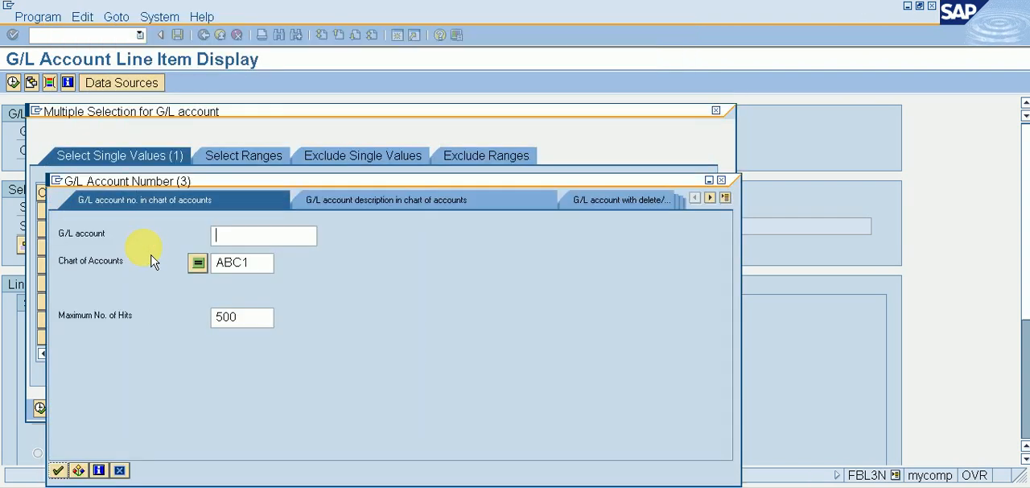
{"action": "key", "text": "Return"}
{"action": "key", "text": "Down"}
{"action": "key", "text": "Down"}
{"action": "key", "text": "Down"}
{"action": "key", "text": "Down"}
{"action": "key", "text": "Down"}
{"action": "key", "text": "Down"}
{"action": "key", "text": "Down"}
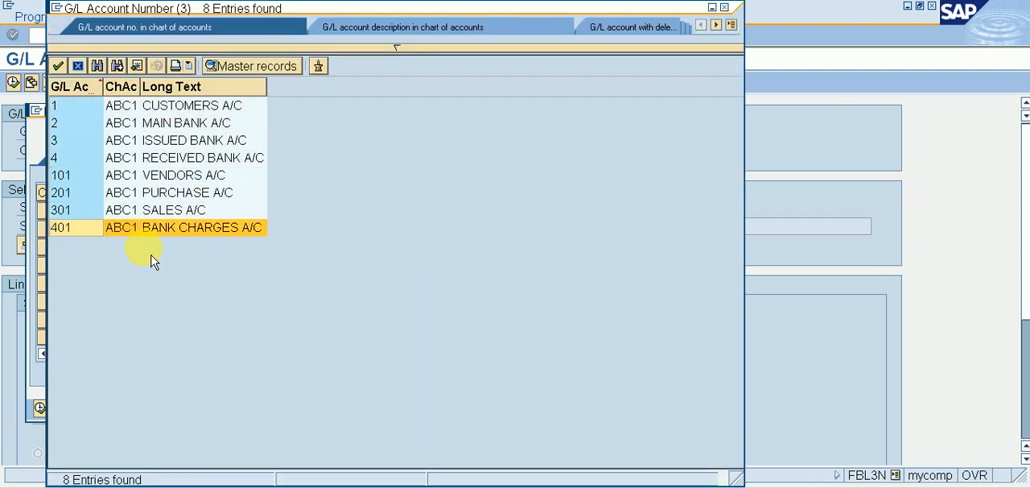
{"action": "key", "text": "Return"}
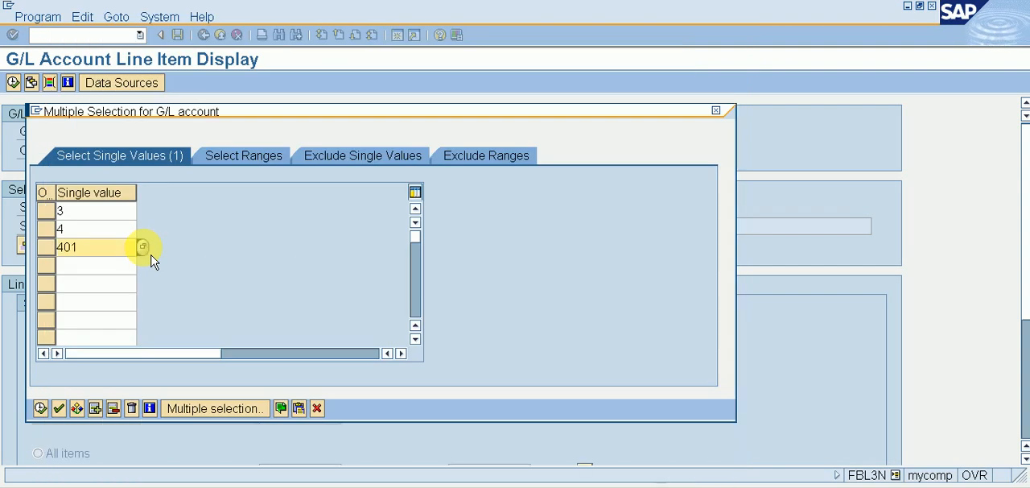
{"action": "left_click", "coordinate": [42, 409]}
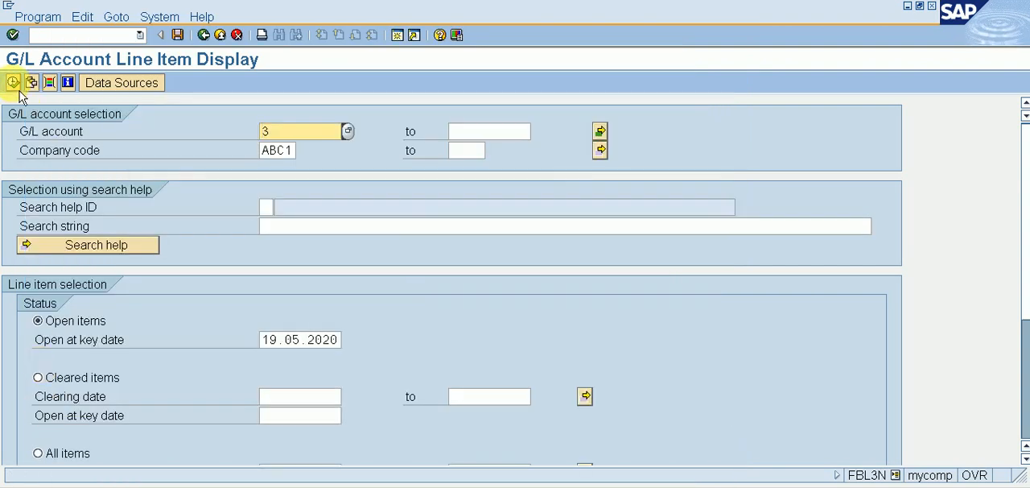
Step: Run the line item display and review the open items of the selected G/L accounts
{"action": "left_click", "coordinate": [13, 82]}
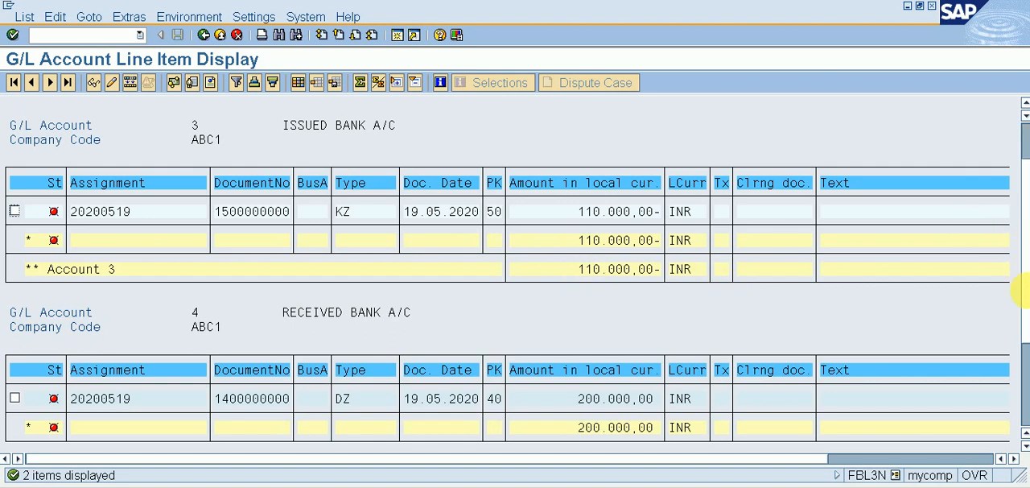
{"action": "scroll", "coordinate": [1019, 287], "scroll_direction": "down", "scroll_amount": 2}
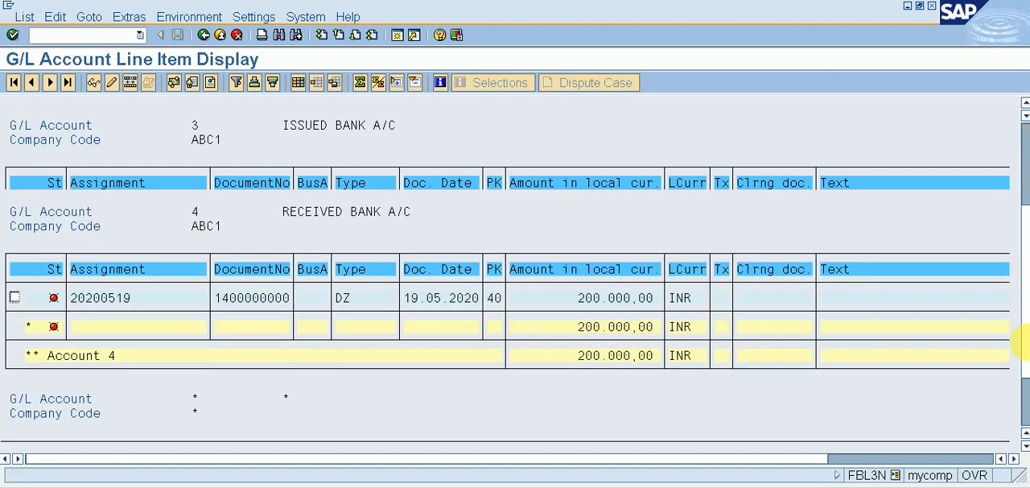
{"action": "scroll", "coordinate": [1017, 368], "scroll_direction": "down", "scroll_amount": 2}
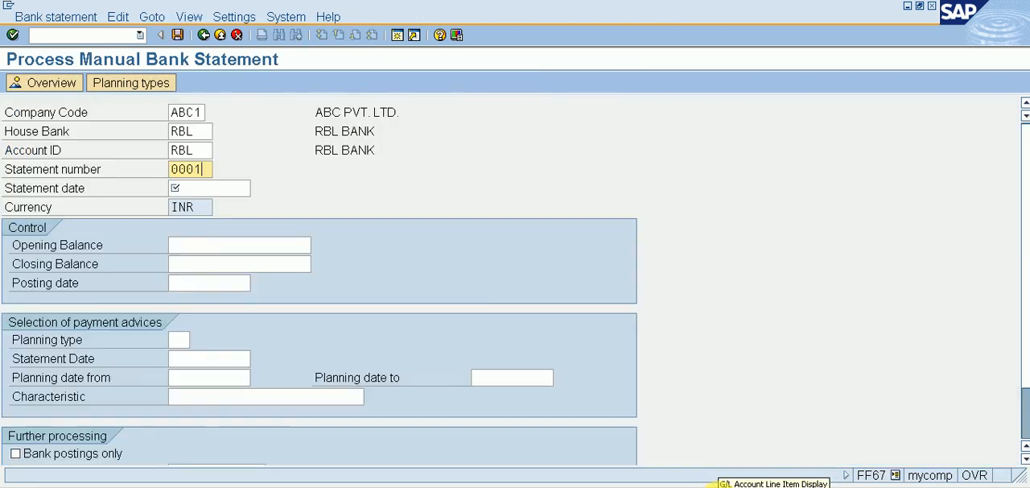
Step: In the manual bank statement session, set the statement date to 19.05.2020, the opening balance to 0 and the closing balance to 88500
{"action": "left_click", "coordinate": [225, 189]}
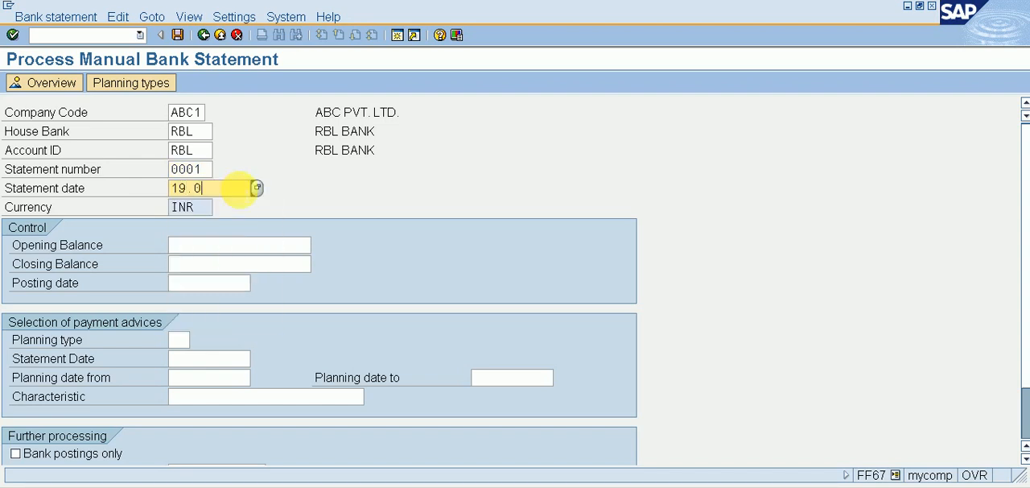
{"action": "key", "text": "Tab"}
{"action": "key", "text": "Tab"}
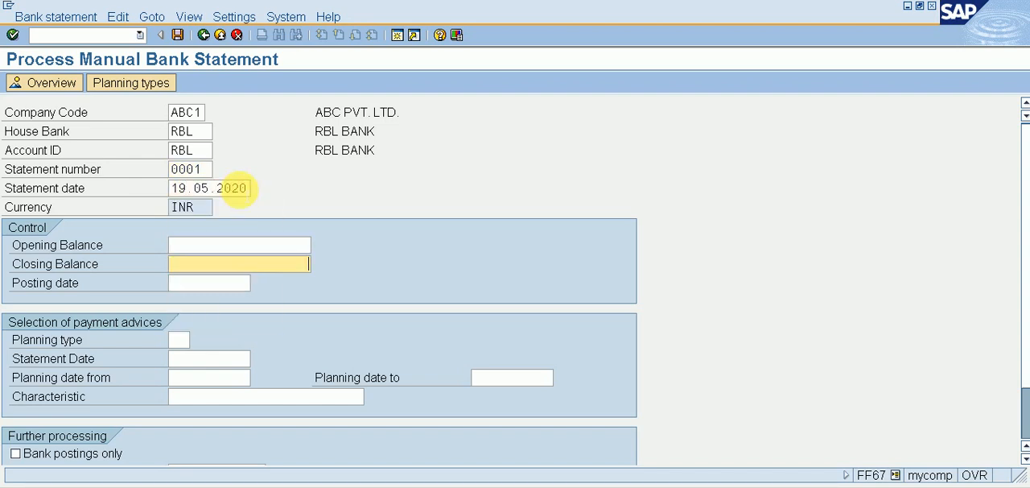
{"action": "key", "text": "shift+Tab"}
{"action": "key", "text": "Tab"}
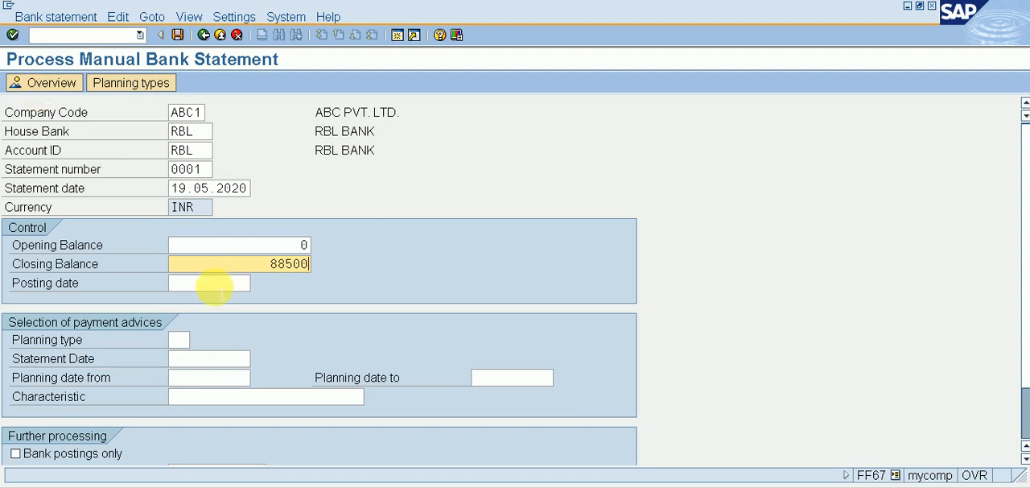
Step: Set the statement's posting date to 19.05.2020 and proceed to the bank statement items
{"action": "left_click", "coordinate": [215, 283]}
{"action": "type", "text": "19.05.2020"}
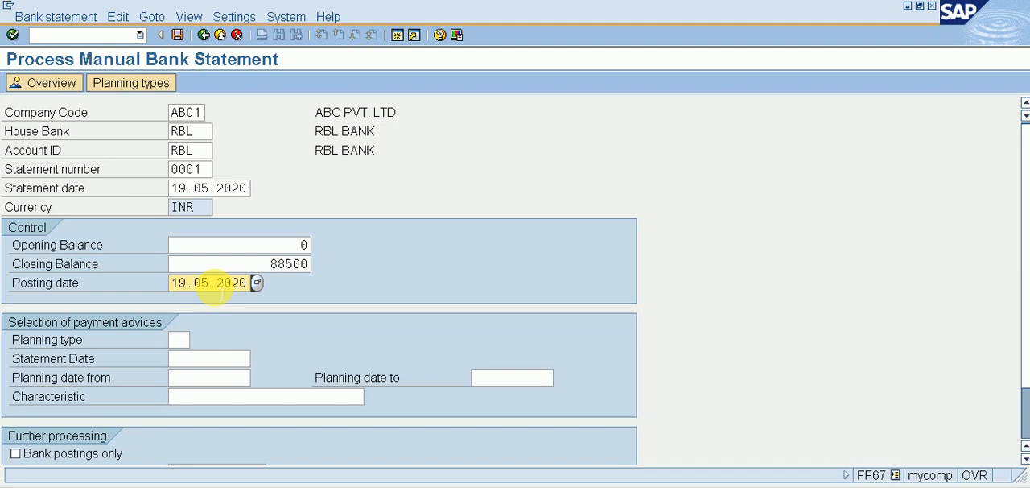
{"action": "key", "text": "Return"}
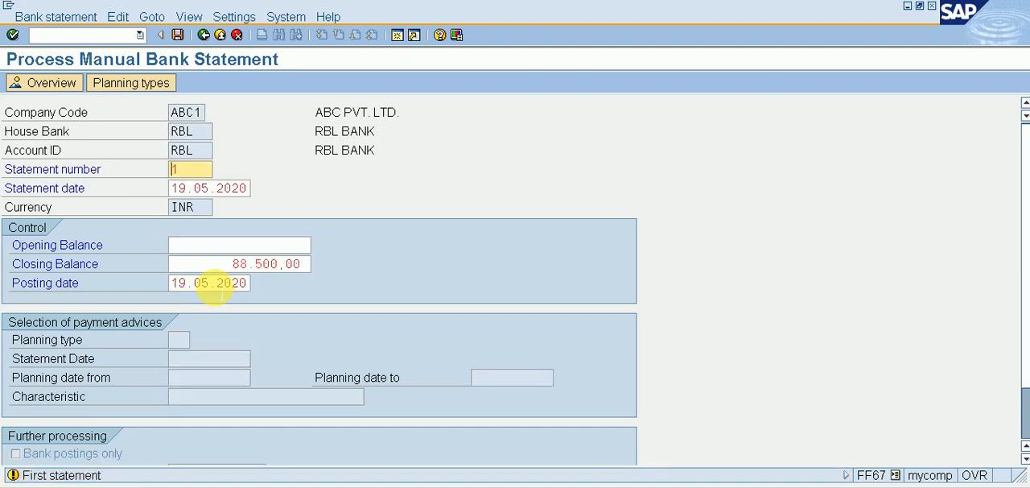
{"action": "key", "text": "Return"}
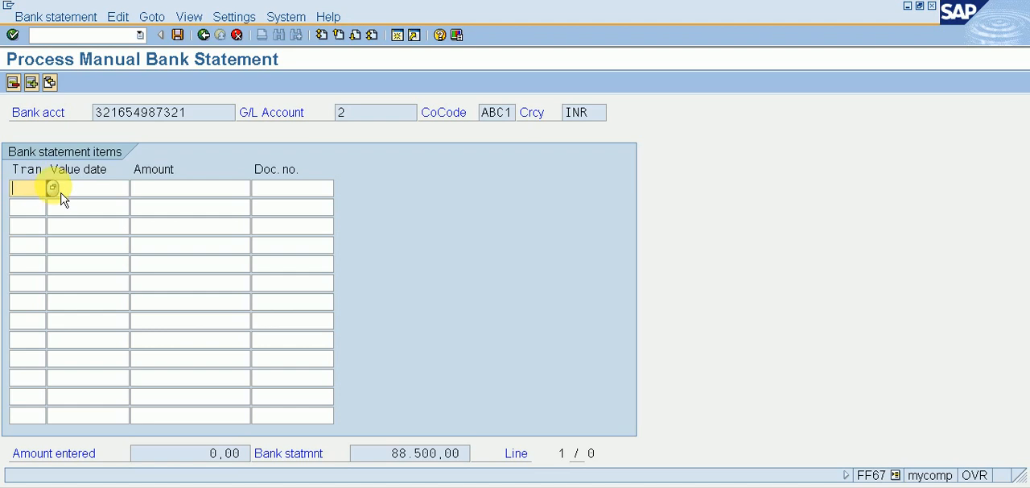
Step: Start the first bank statement item with transaction ABIN, INCOMING IN MAIN BANK, and value date 19.05.2020
{"action": "left_click", "coordinate": [58, 193]}
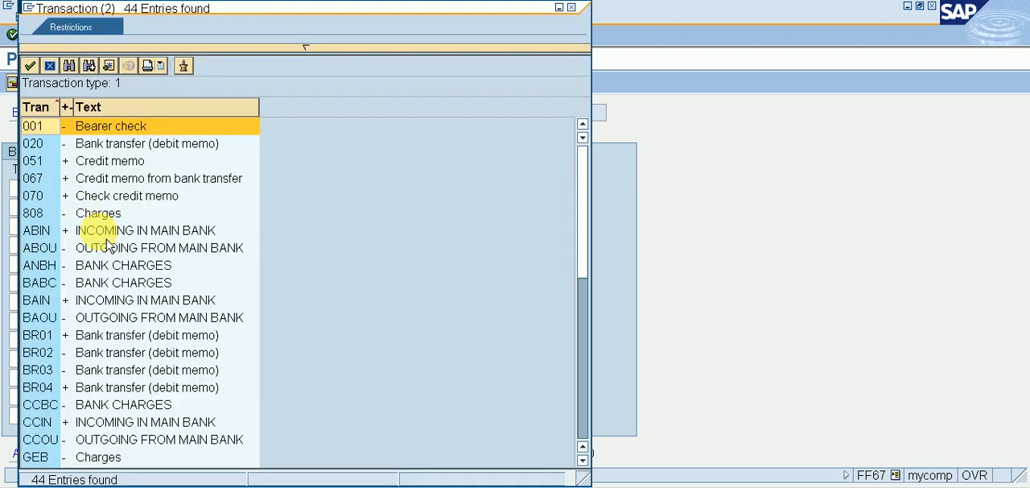
{"action": "double_click", "coordinate": [105, 232]}
{"action": "left_click", "coordinate": [100, 190]}
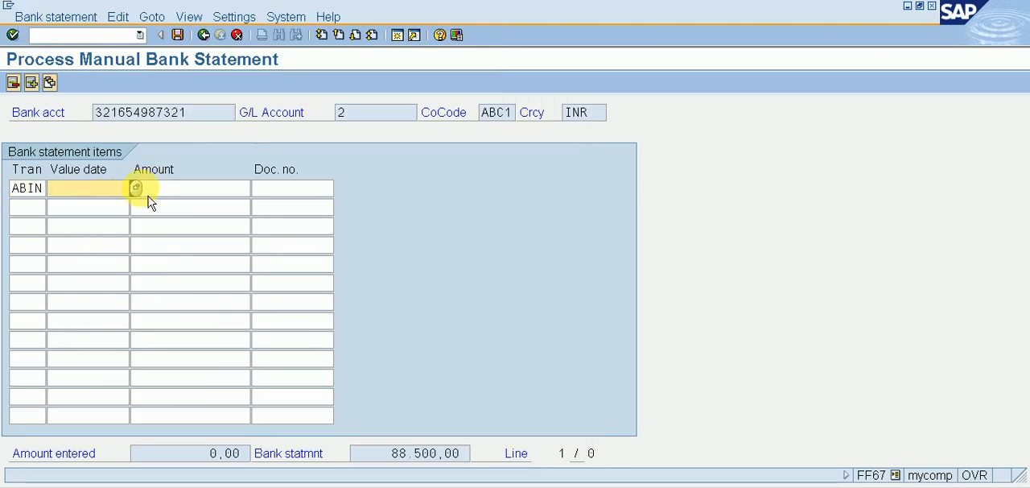
{"action": "left_click", "coordinate": [135, 187]}
{"action": "left_click", "coordinate": [265, 323]}
{"action": "left_click", "coordinate": [268, 324]}
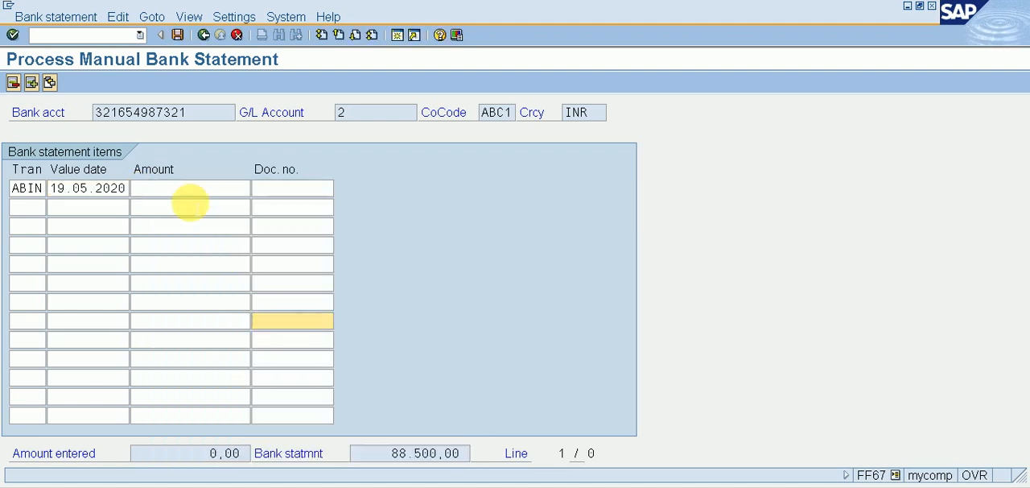
Step: Copy the 200.000,00 amount of G/L account 4, RECEIVED BANK A/C, from the line item display into the ABIN item
{"action": "left_click", "coordinate": [187, 191]}
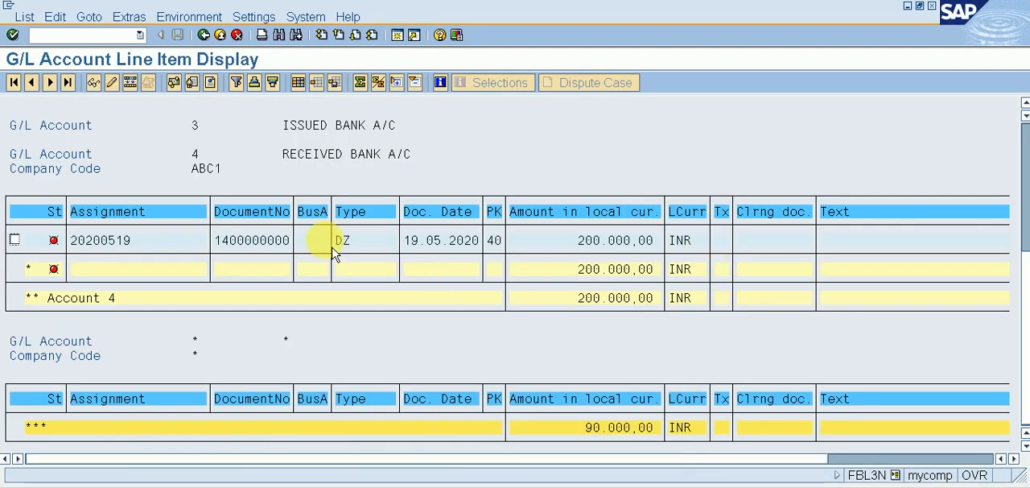
{"action": "left_click_drag", "start_coordinate": [586, 314], "coordinate": [663, 314]}
{"action": "key", "text": "ctrl+c"}
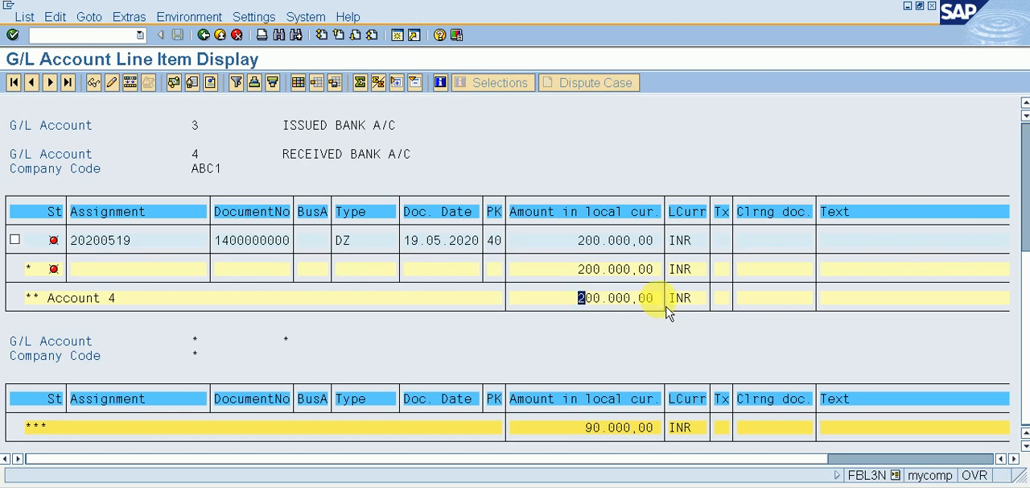
{"action": "key", "text": "alt+Tab"}
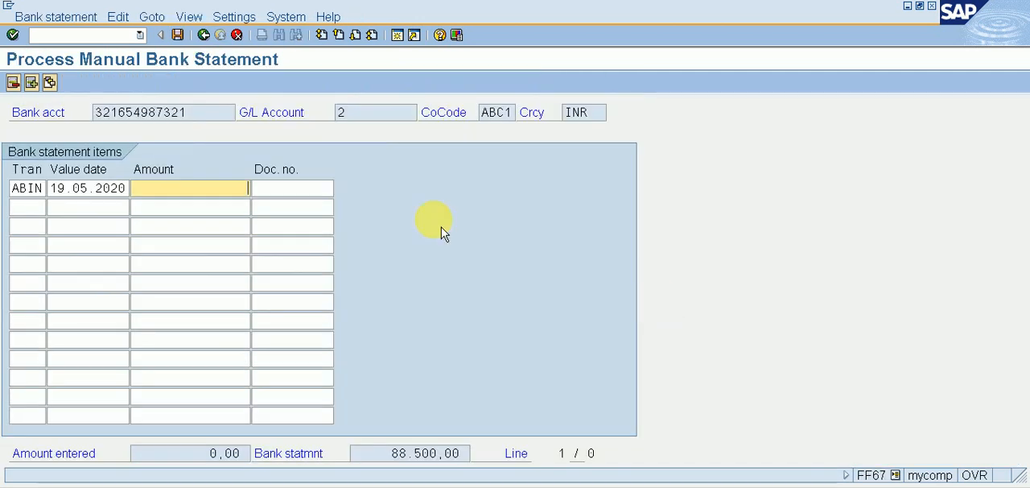
{"action": "key", "text": "ctrl+v"}
{"action": "left_click", "coordinate": [291, 188]}
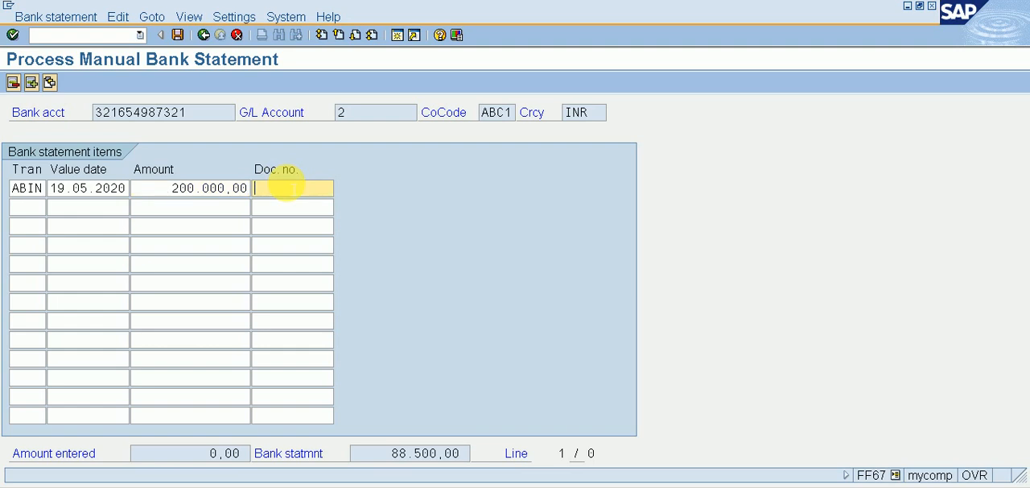
{"action": "key", "text": "alt+Tab"}
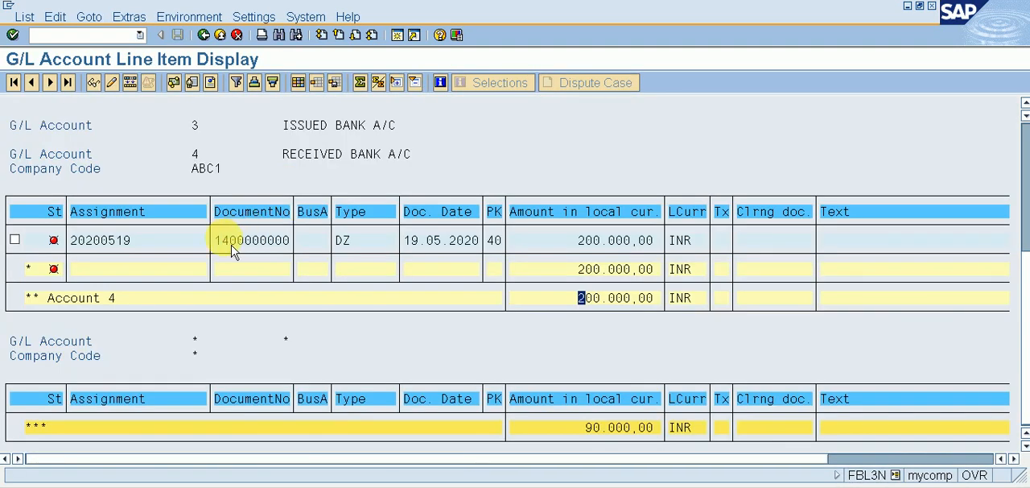
{"action": "left_click_drag", "start_coordinate": [226, 252], "coordinate": [298, 252]}
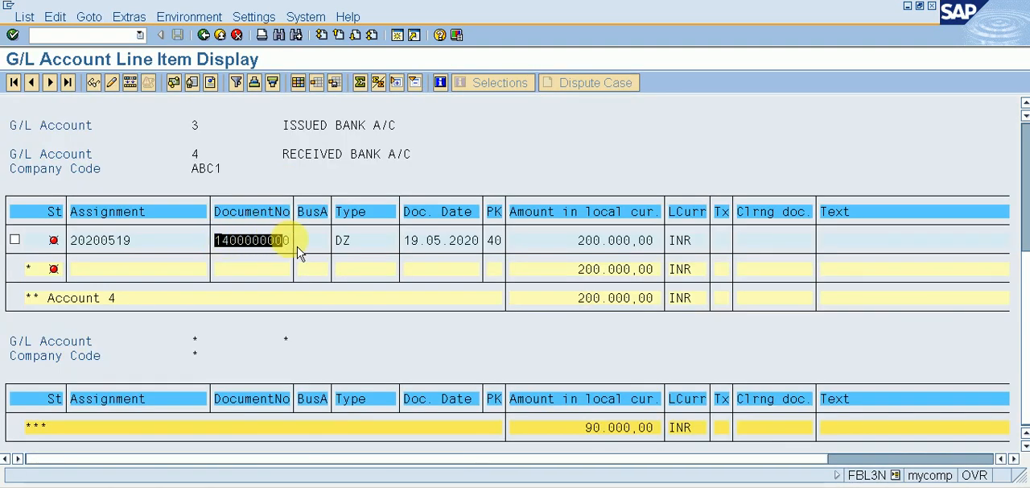
{"action": "key", "text": "ctrl+c"}
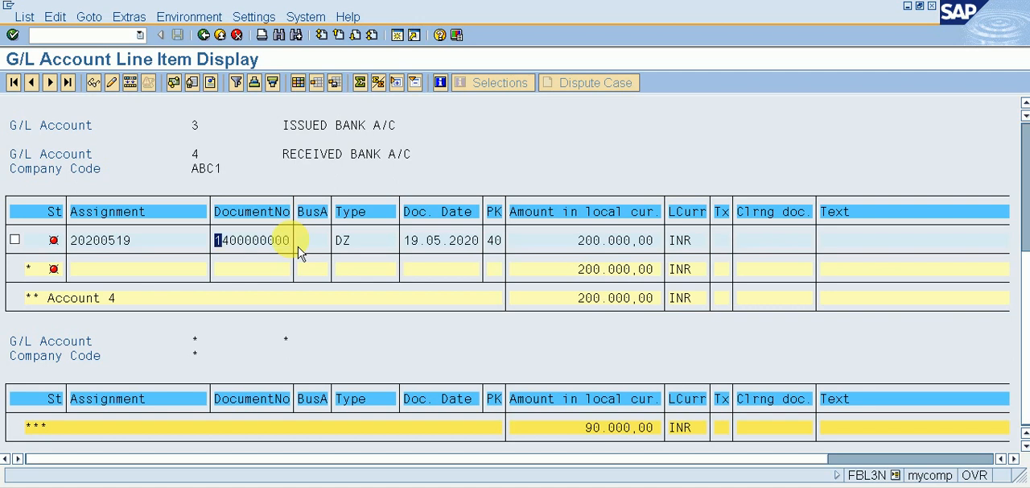
{"action": "key", "text": "alt+Tab"}
{"action": "key", "text": "ctrl+v"}
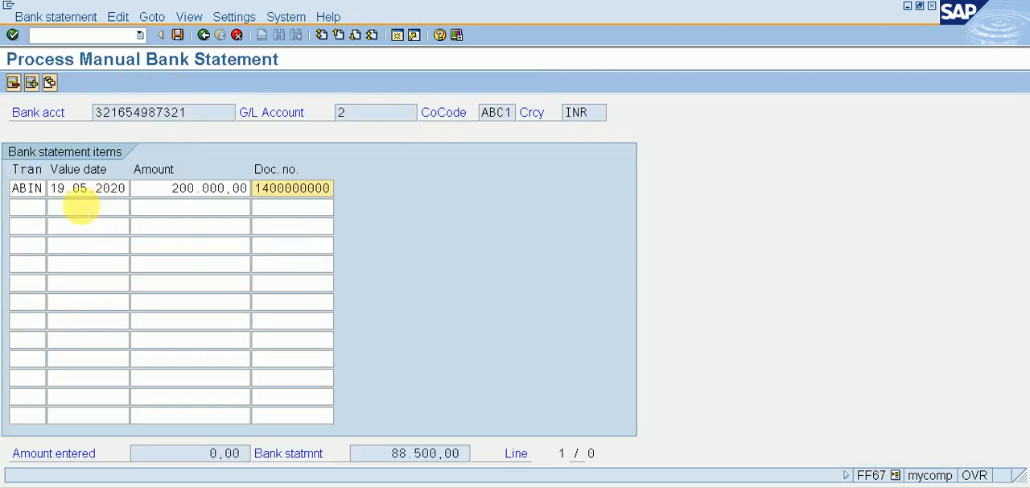
Step: Start the second bank statement item with transaction ABOU, OUTGOING FROM MAIN BANK, and value date 19.05.2020
{"action": "left_click", "coordinate": [34, 205]}
{"action": "left_click", "coordinate": [53, 207]}
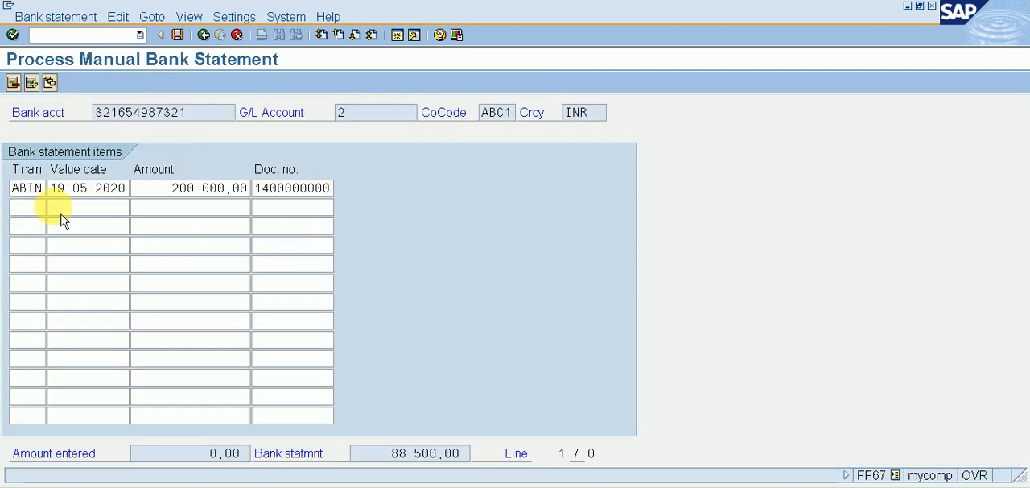
{"action": "double_click", "coordinate": [178, 255]}
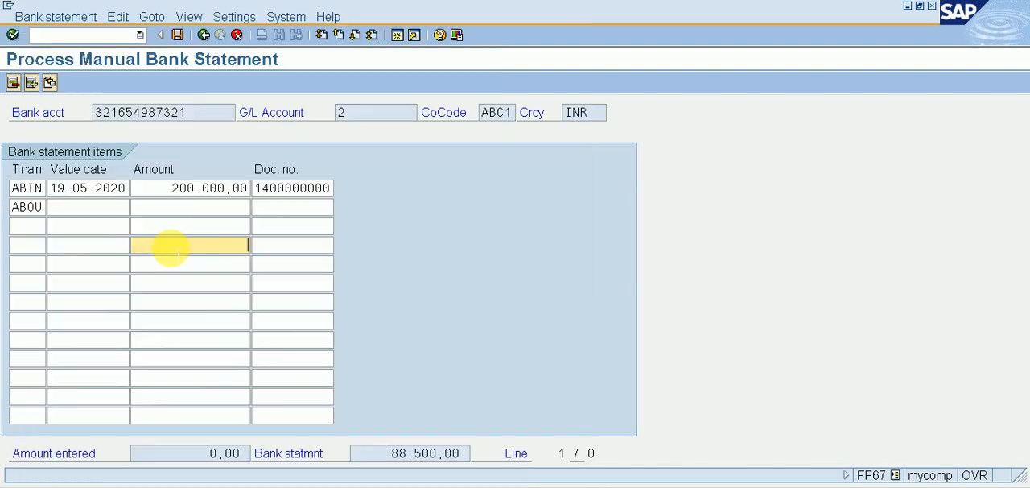
{"action": "key", "text": "Return"}
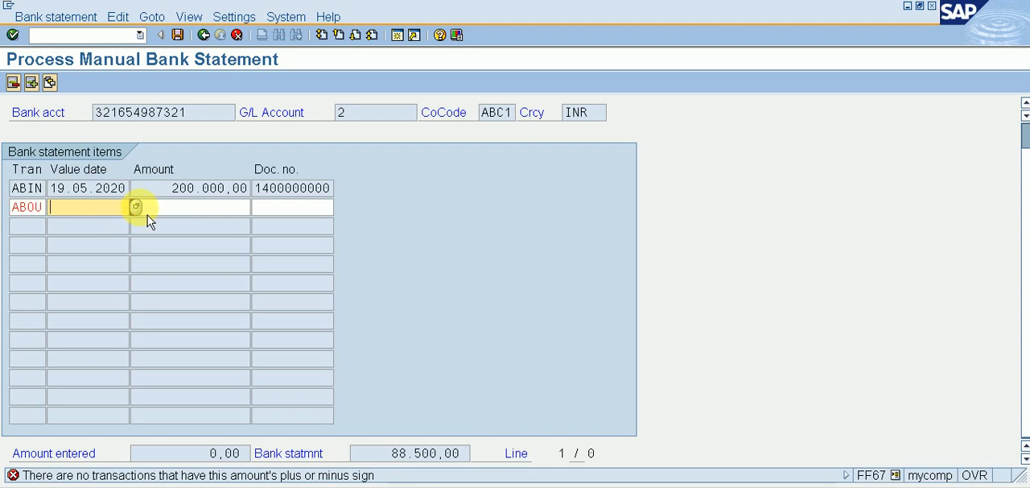
{"action": "left_click", "coordinate": [135, 207]}
{"action": "key", "text": "Return"}
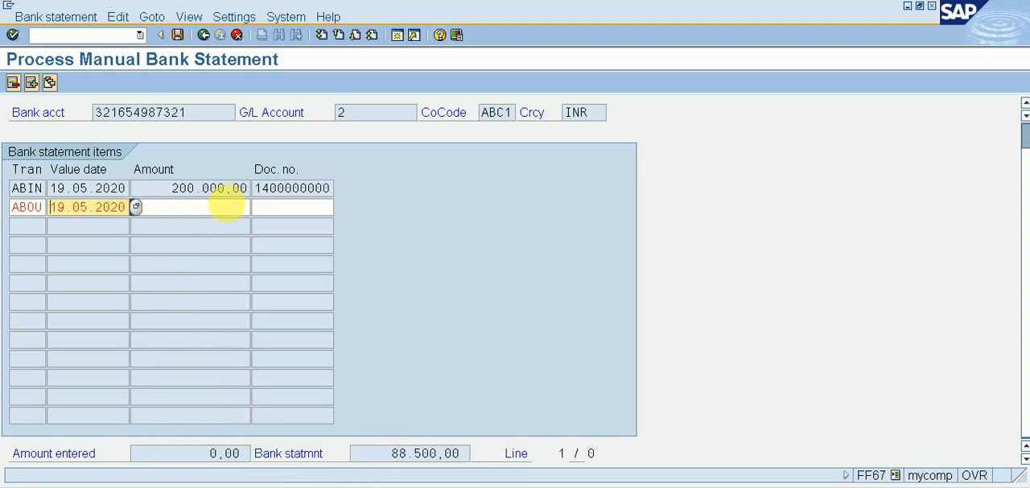
{"action": "left_click", "coordinate": [225, 211]}
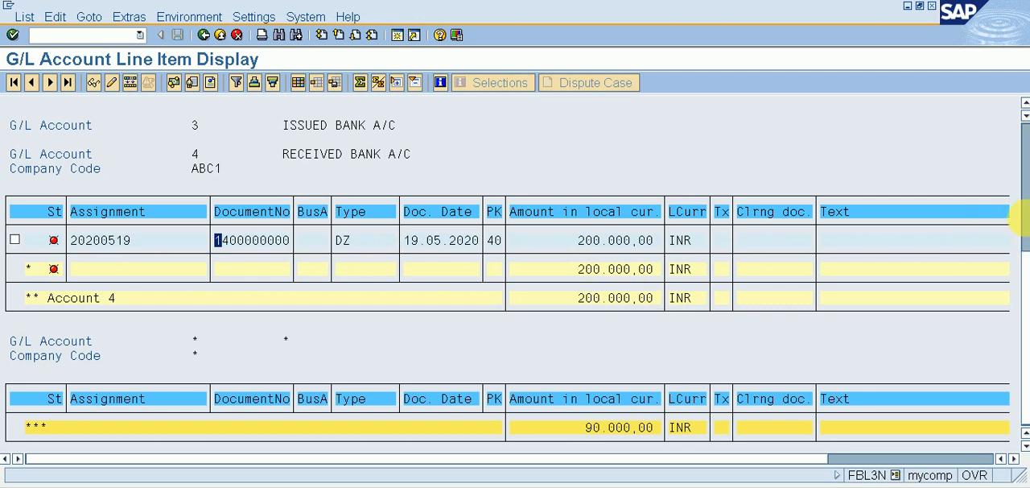
{"action": "scroll", "coordinate": [1013, 234], "scroll_direction": "up", "scroll_amount": 4}
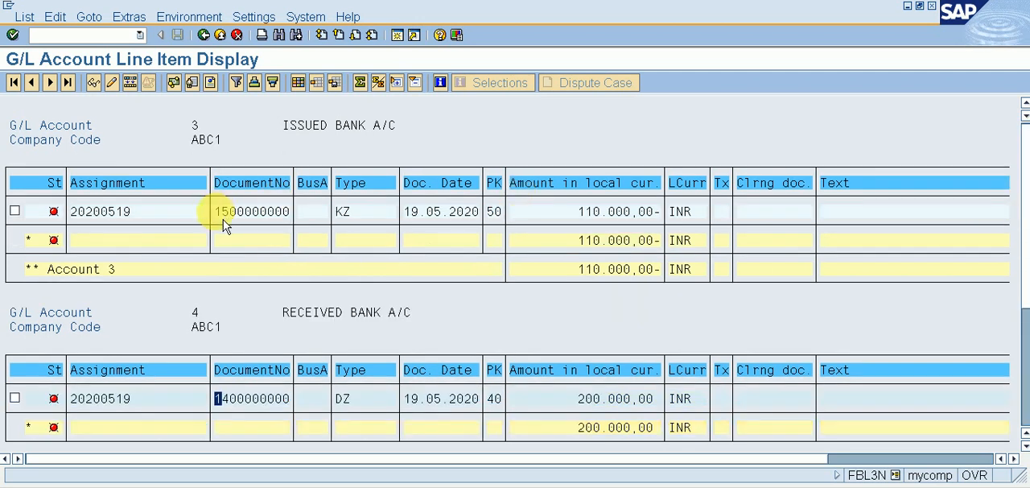
{"action": "left_click_drag", "start_coordinate": [224, 219], "coordinate": [299, 216]}
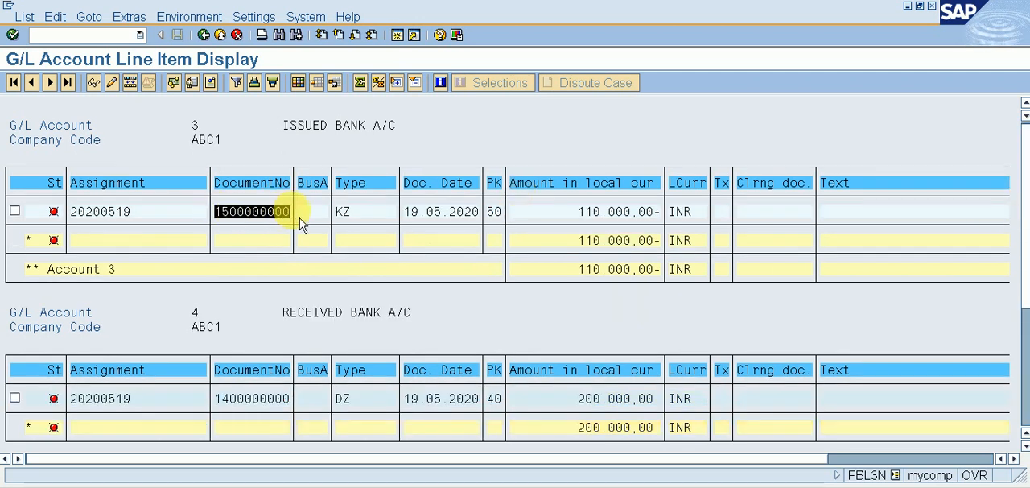
{"action": "key", "text": "ctrl+c"}
{"action": "key", "text": "alt+Tab"}
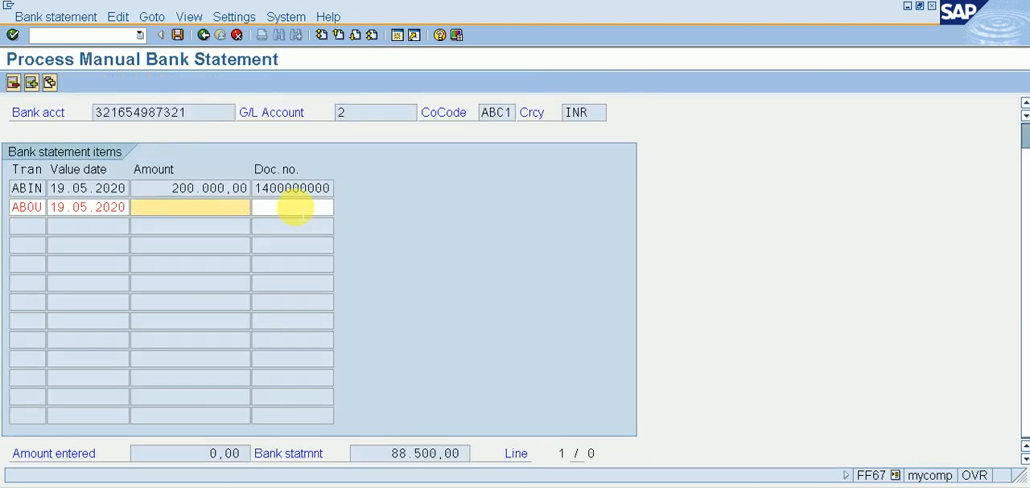
{"action": "left_click", "coordinate": [293, 207]}
{"action": "key", "text": "ctrl+v"}
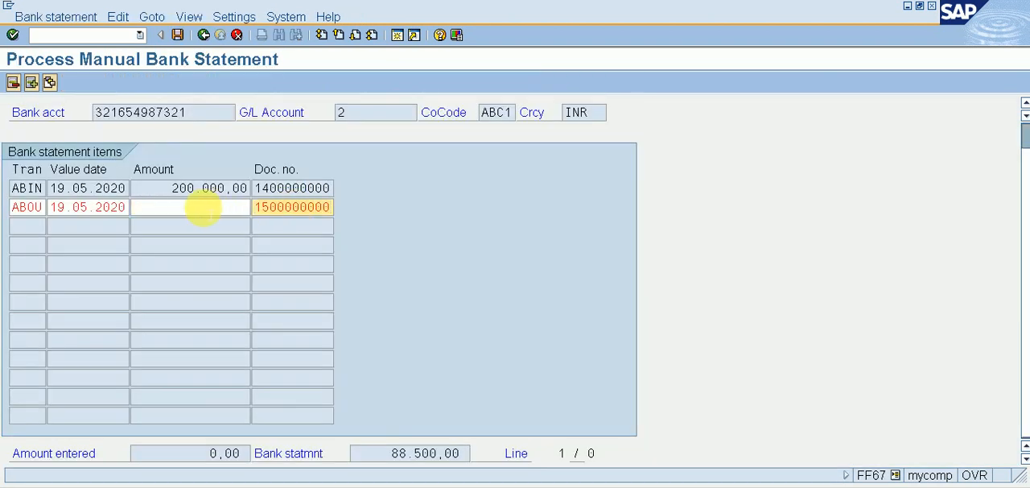
Step: Set the ABOU item's amount to -110.000,00 and validate the entered items
{"action": "left_click", "coordinate": [201, 208]}
{"action": "type", "text": "110.0"}
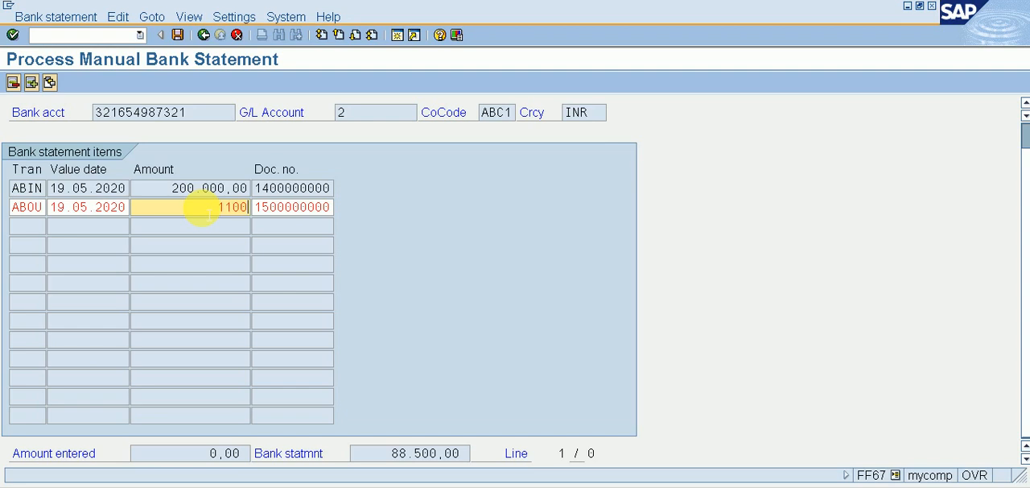
{"action": "type", "text": "00"}
{"action": "key", "text": "Return"}
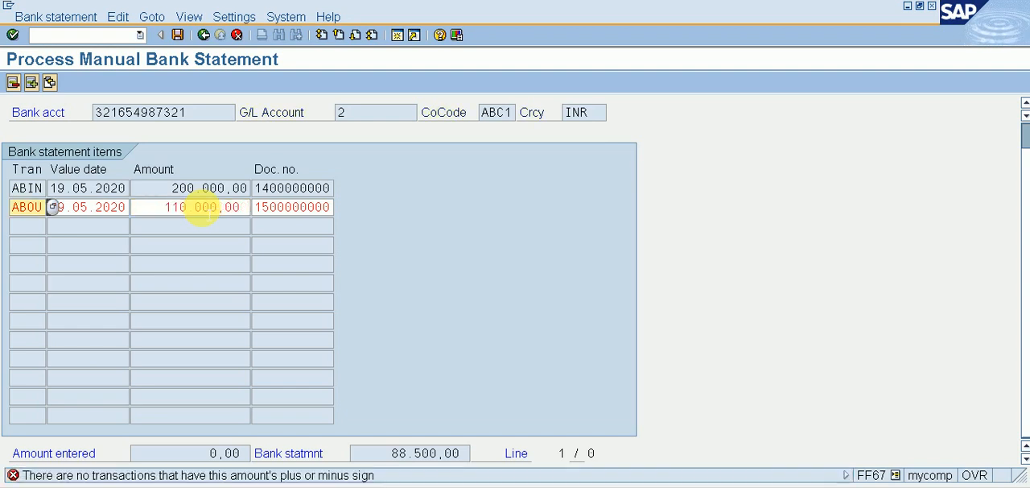
{"action": "key", "text": "Return"}
{"action": "left_click", "coordinate": [160, 208]}
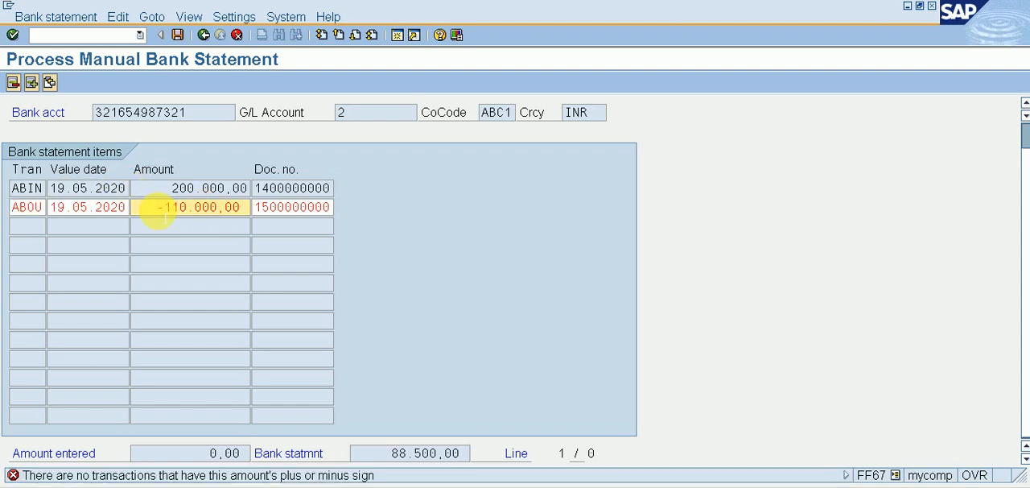
{"action": "type", "text": "-"}
{"action": "key", "text": "Return"}
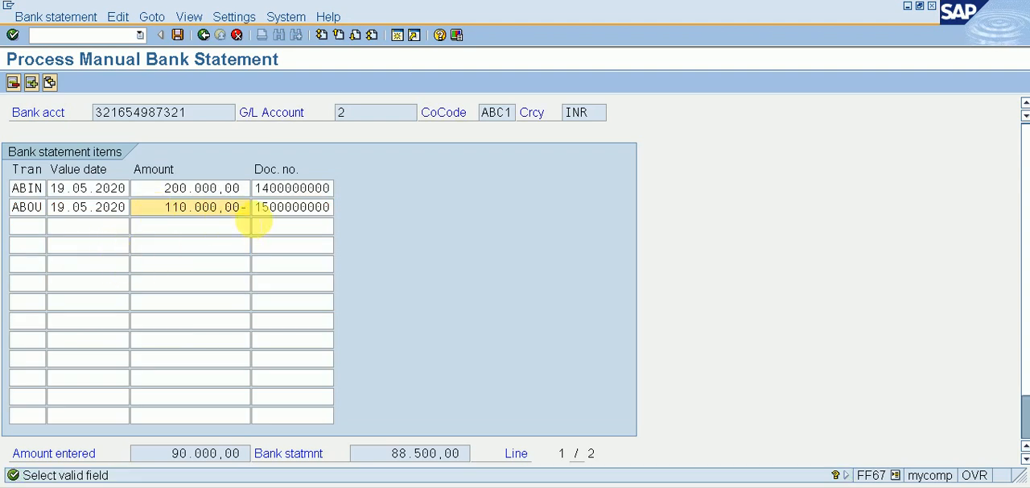
Step: Enter a third bank statement item with transaction ABBH, value date 19.05.2020 and amount -1500
{"action": "left_click", "coordinate": [28, 225]}
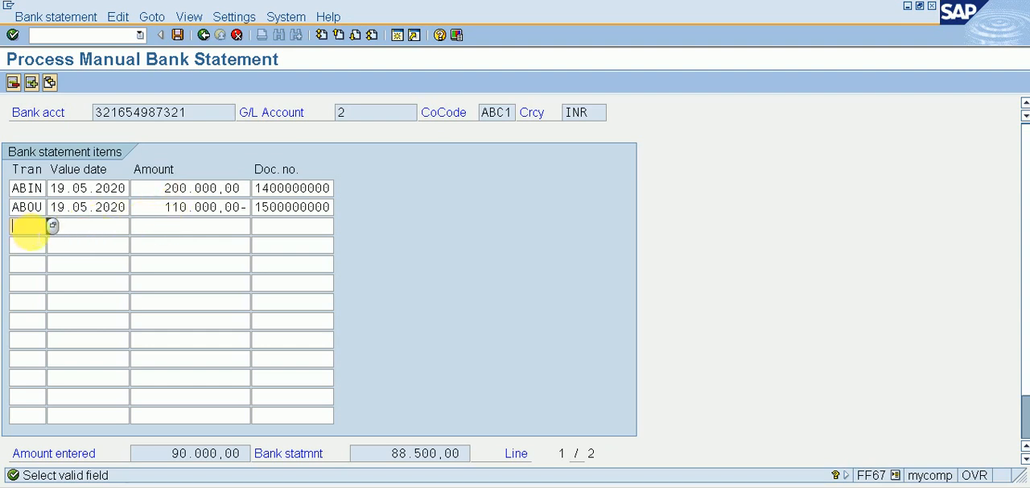
{"action": "type", "text": "ABBH"}
{"action": "key", "text": "Tab"}
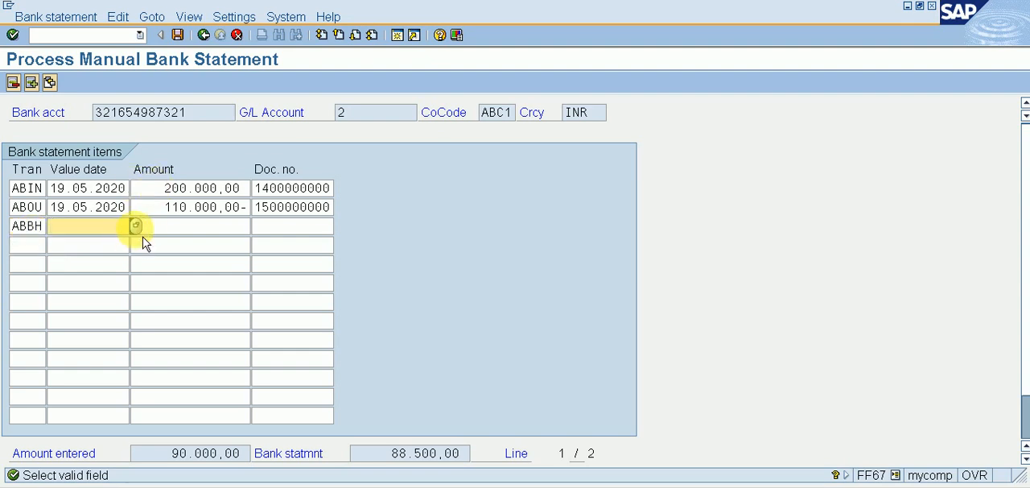
{"action": "left_click", "coordinate": [136, 229]}
{"action": "key", "text": "Return"}
{"action": "key", "text": "Tab"}
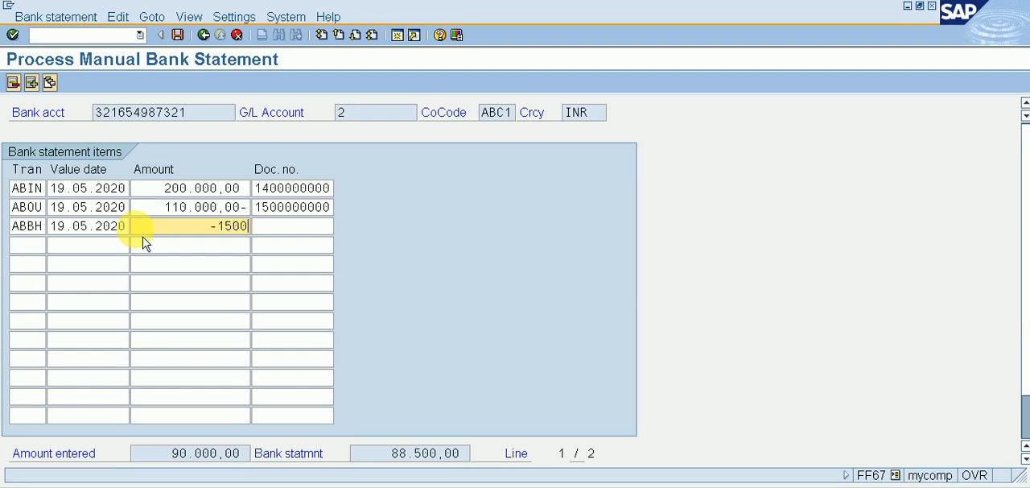
{"action": "type", "text": "-1500"}
{"action": "key", "text": "Return"}
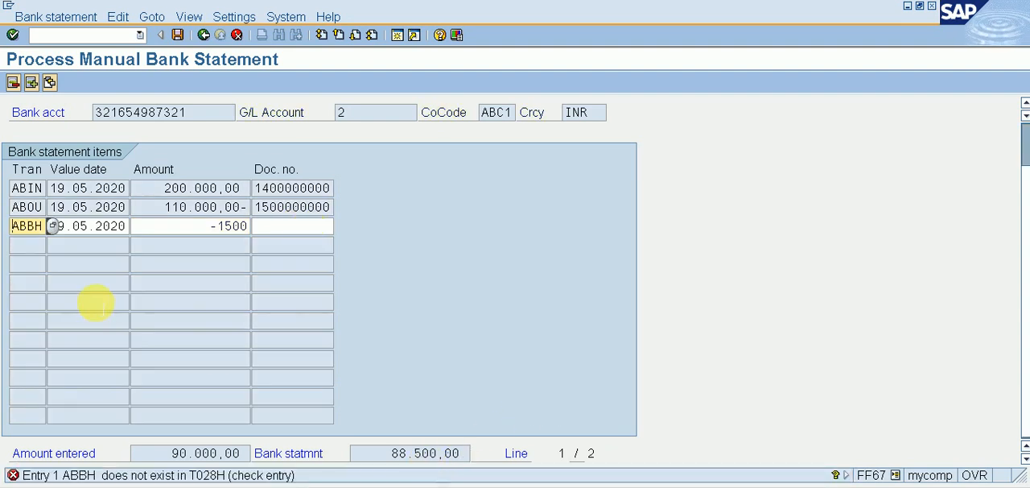
Step: Change the third item's transaction to ANBH, BANK CHARGES, and validate the line
{"action": "left_click", "coordinate": [53, 228]}
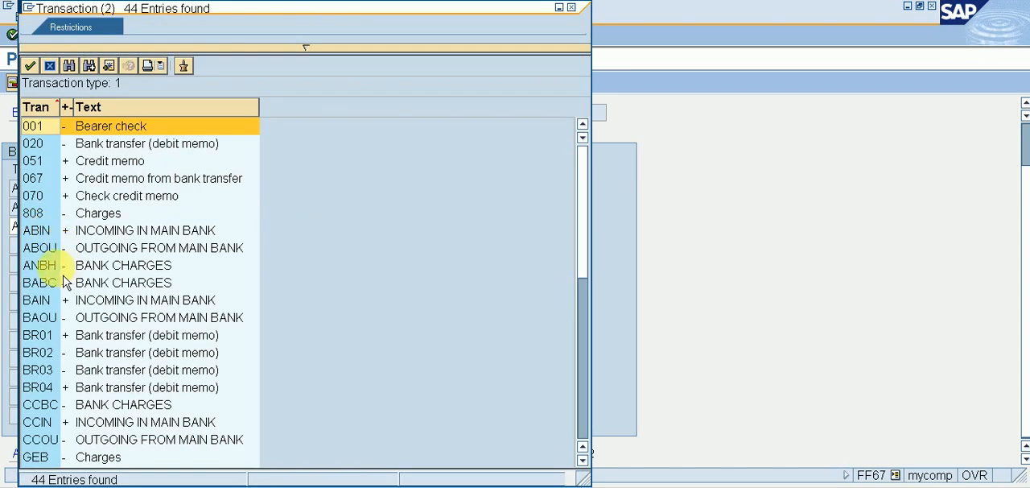
{"action": "double_click", "coordinate": [55, 265]}
{"action": "key", "text": "Return"}
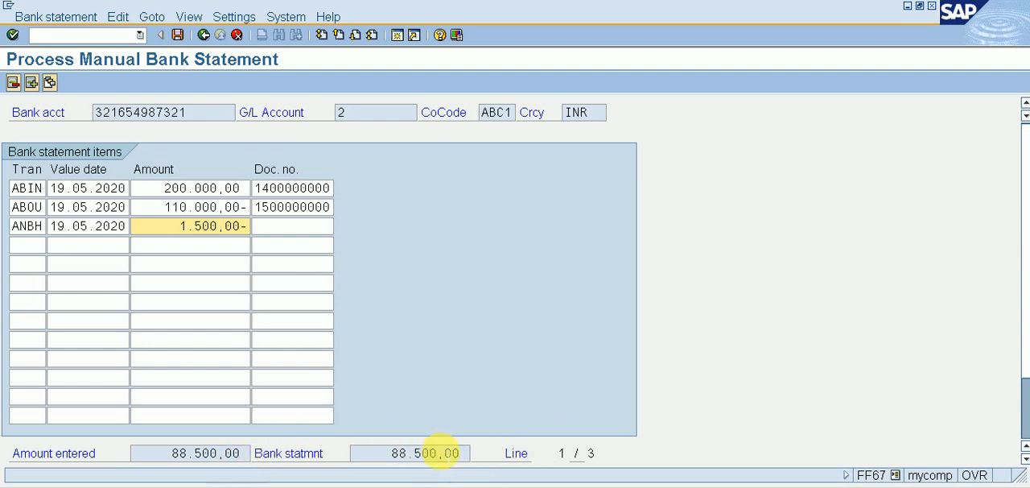
Step: Compare the amount entered with the bank statement amount, and save and post the statement
{"action": "left_click_drag", "start_coordinate": [170, 455], "coordinate": [268, 453]}
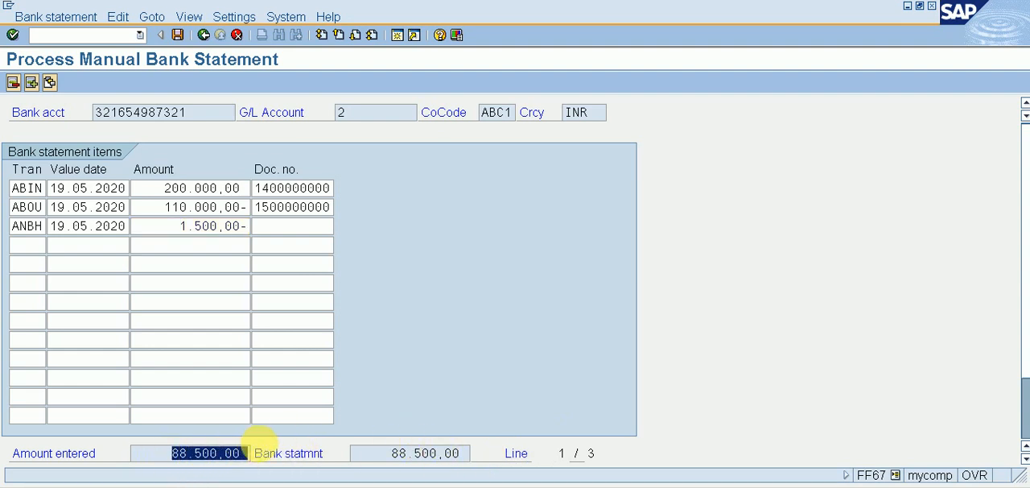
{"action": "left_click_drag", "start_coordinate": [390, 455], "coordinate": [453, 454]}
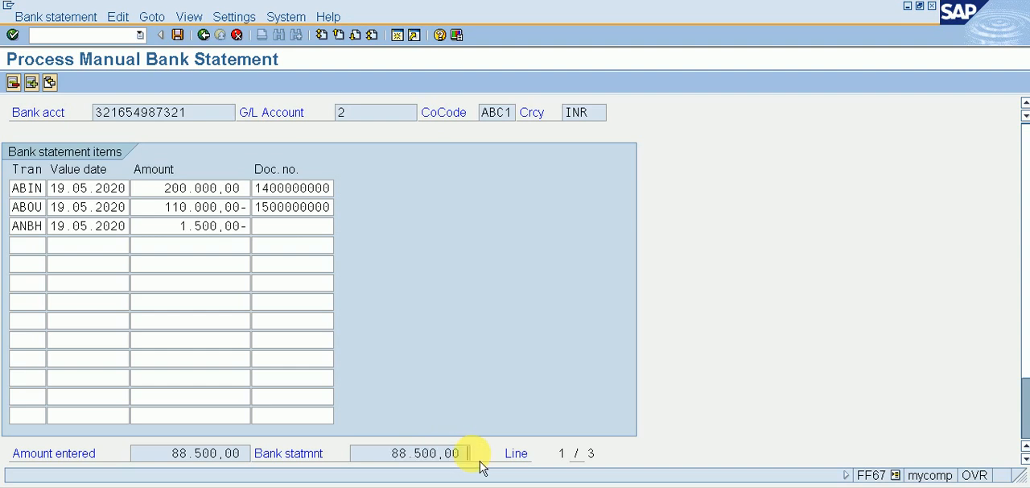
{"action": "left_click", "coordinate": [187, 42]}
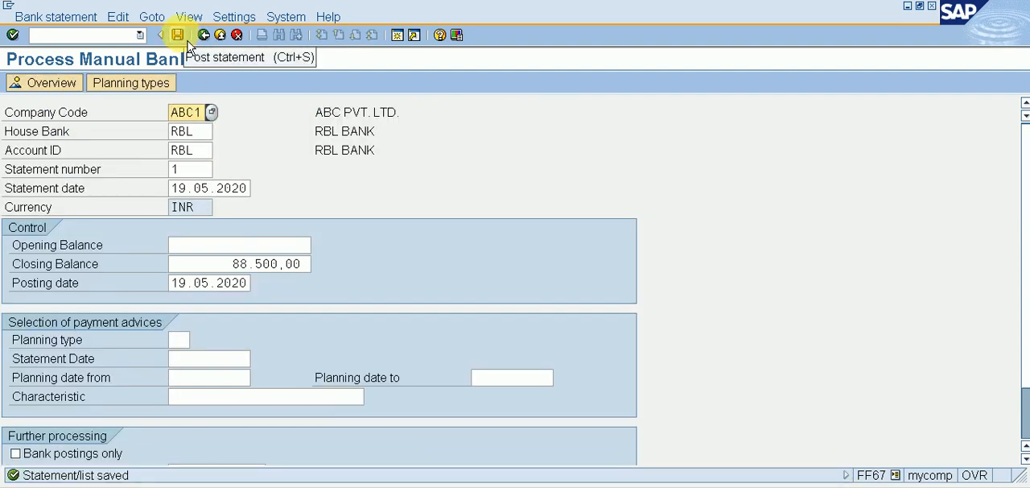
{"action": "left_click", "coordinate": [178, 36]}
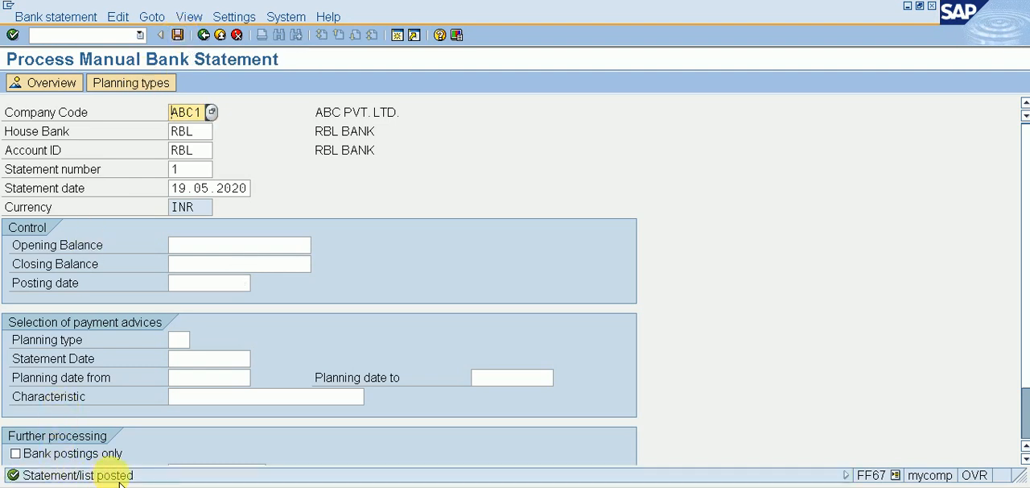
Step: Set the start variant to ABC1 in the bank statement specifications, and enter an opening balance of 0
{"action": "left_click", "coordinate": [233, 17]}
{"action": "left_click", "coordinate": [251, 34]}
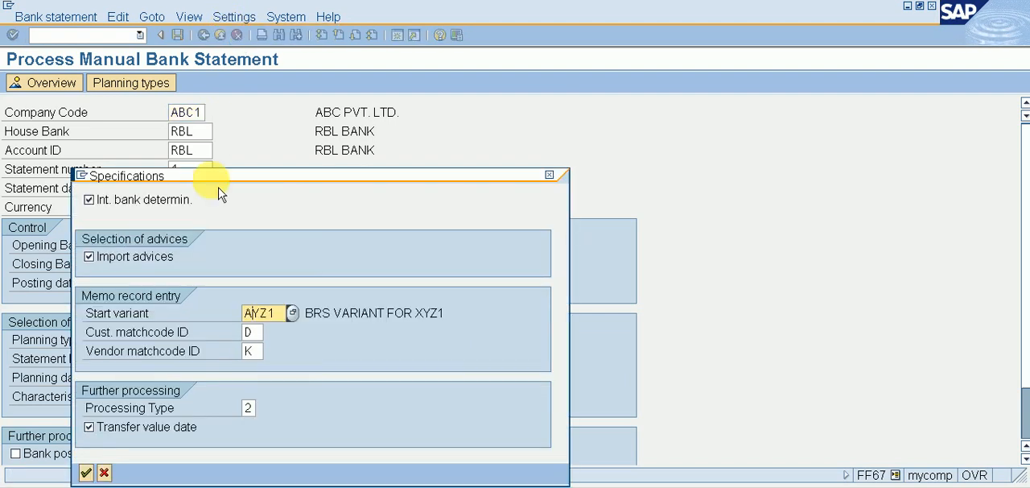
{"action": "key", "text": "Return"}
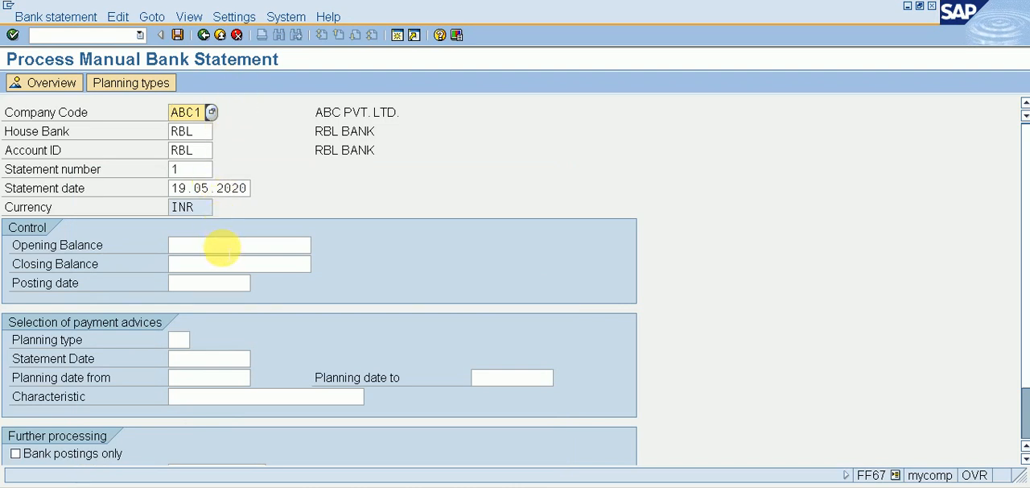
{"action": "left_click", "coordinate": [223, 246]}
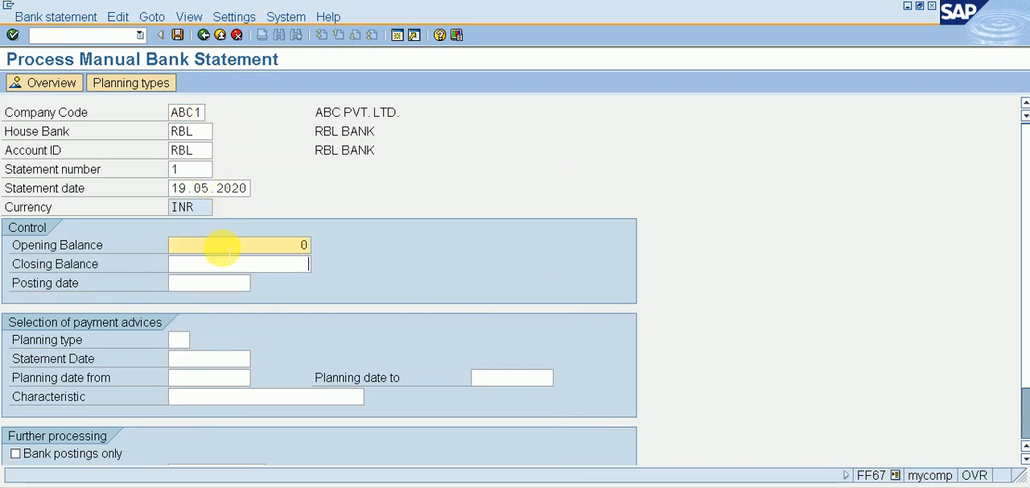
{"action": "key", "text": "Tab"}
Step: Review the start variant and further processing type in the specifications, and accept them
{"action": "left_click", "coordinate": [234, 17]}
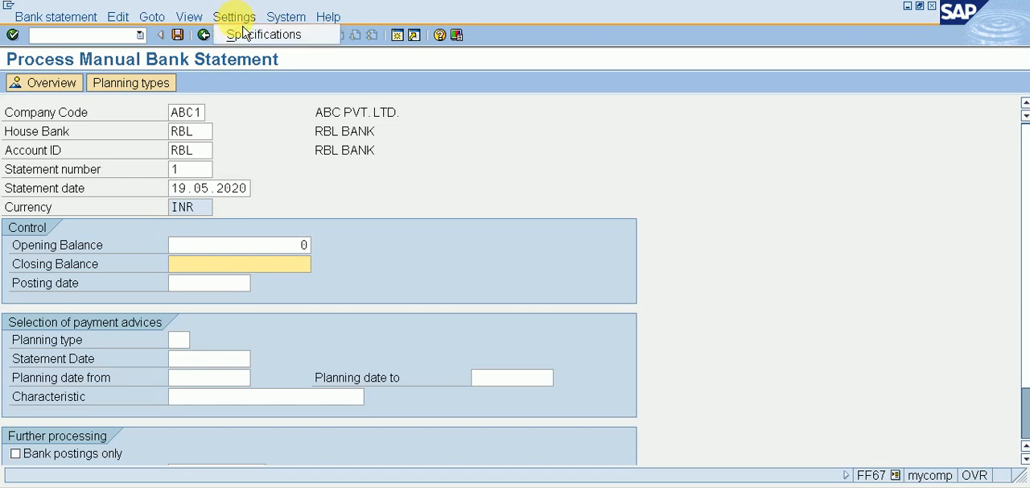
{"action": "left_click", "coordinate": [246, 34]}
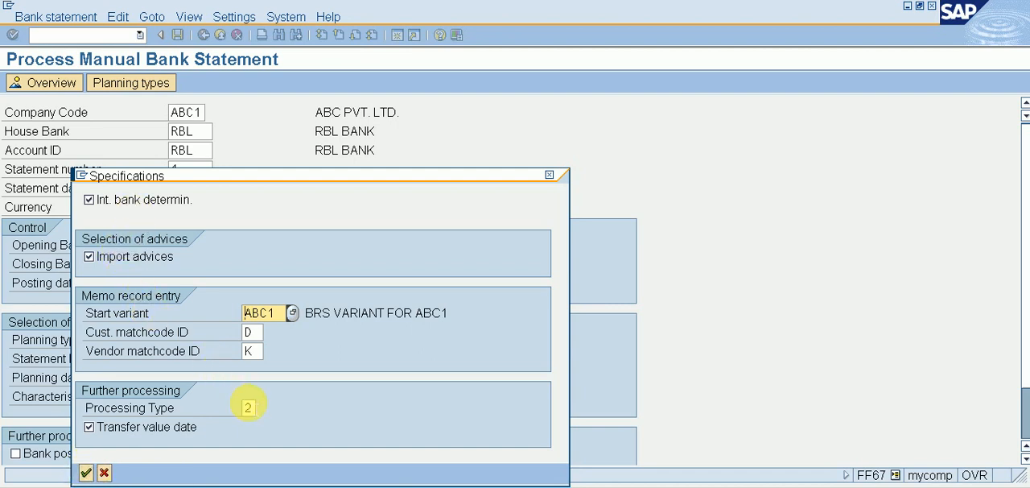
{"action": "left_click", "coordinate": [248, 408]}
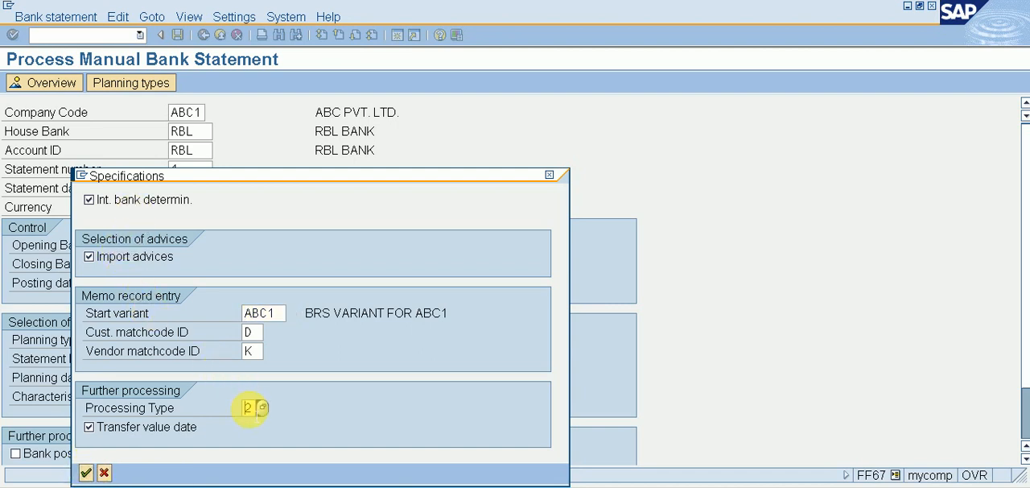
{"action": "left_click", "coordinate": [86, 473]}
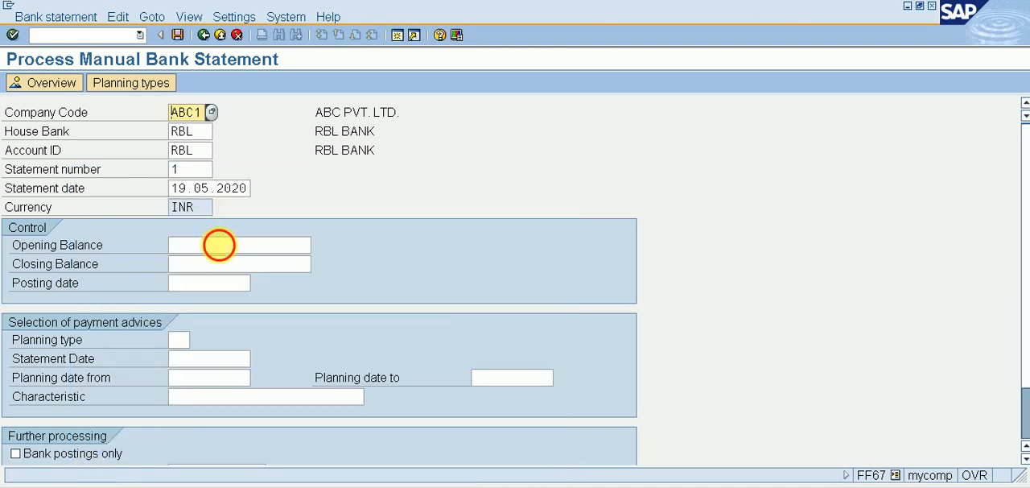
Step: Display the items of the posted RBL statement number 1, and return to the statement header
{"action": "left_click", "coordinate": [219, 245]}
{"action": "key", "text": "Return"}
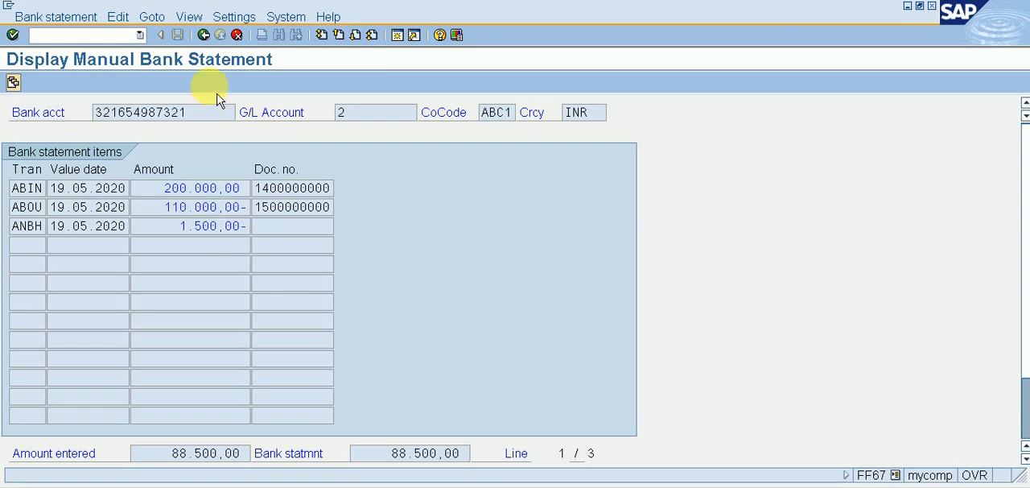
{"action": "double_click", "coordinate": [218, 234]}
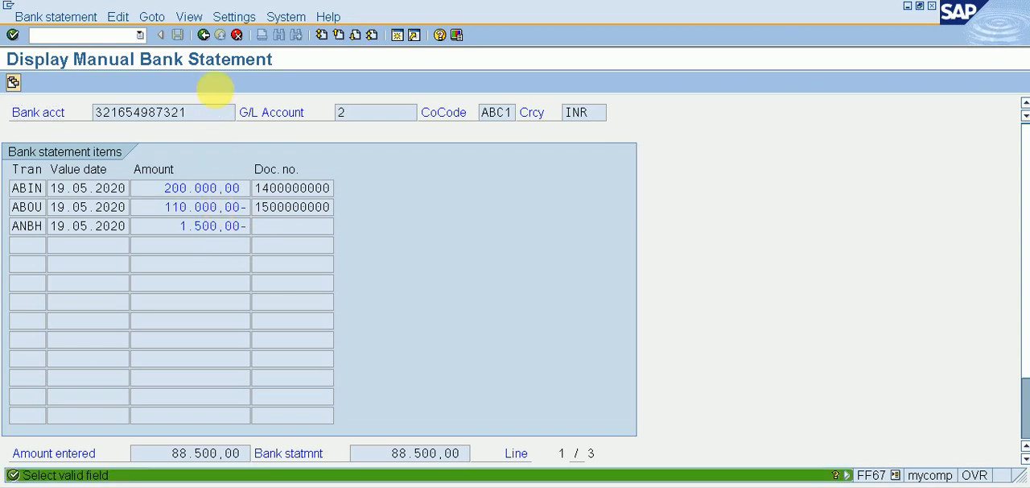
{"action": "left_click", "coordinate": [205, 37]}
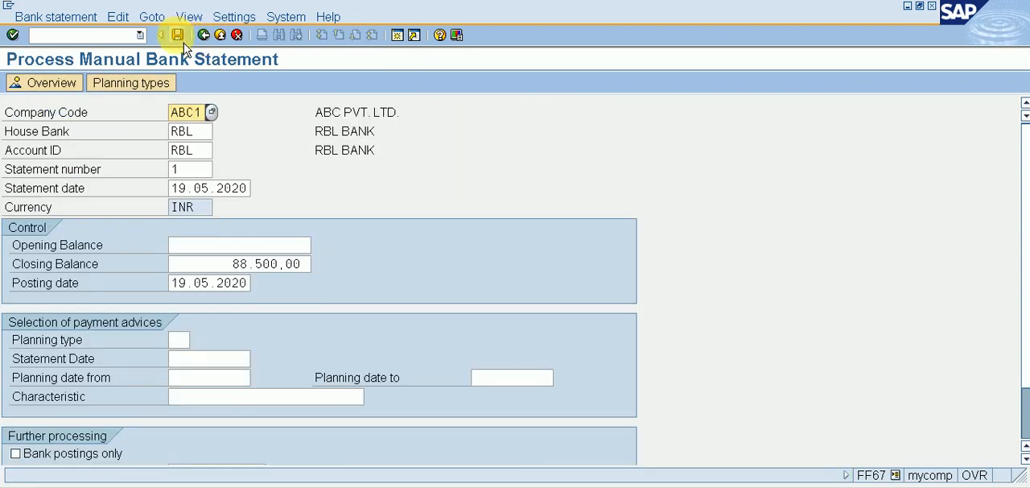
Step: Try to save and post the RBL statement again, and recheck its specifications
{"action": "left_click", "coordinate": [184, 40]}
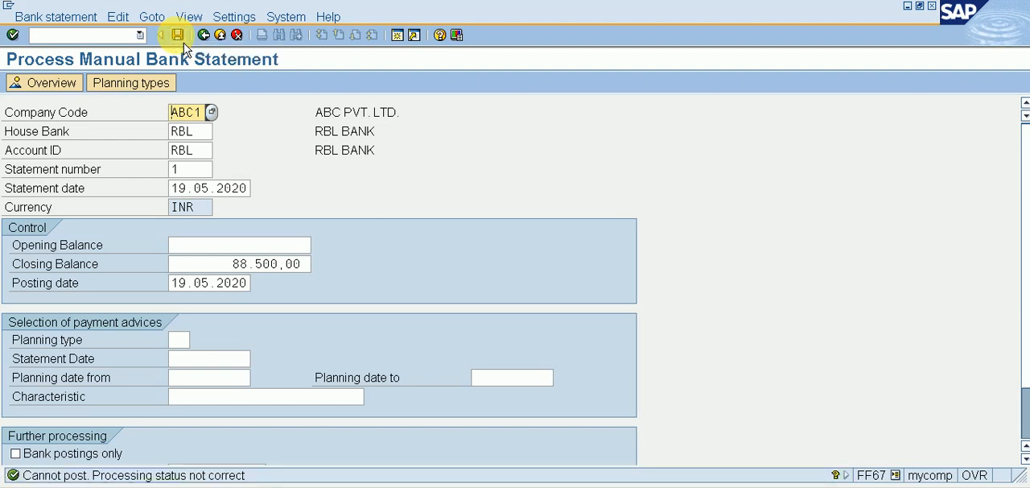
{"action": "left_click", "coordinate": [184, 41]}
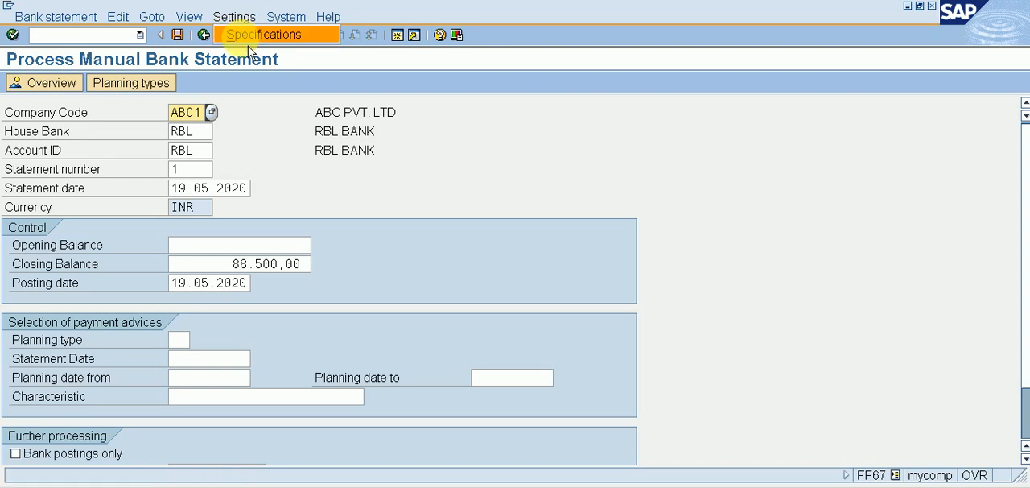
{"action": "left_click", "coordinate": [238, 34]}
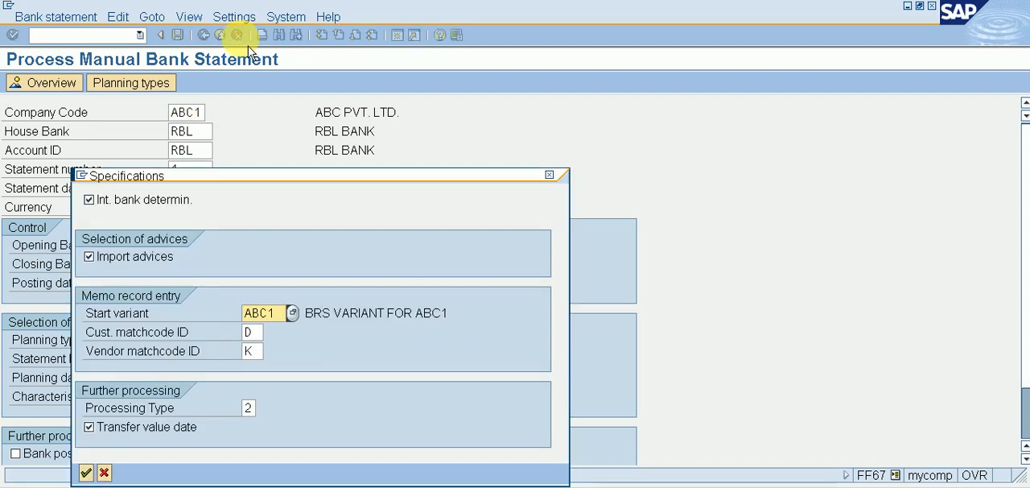
{"action": "left_click", "coordinate": [87, 472]}
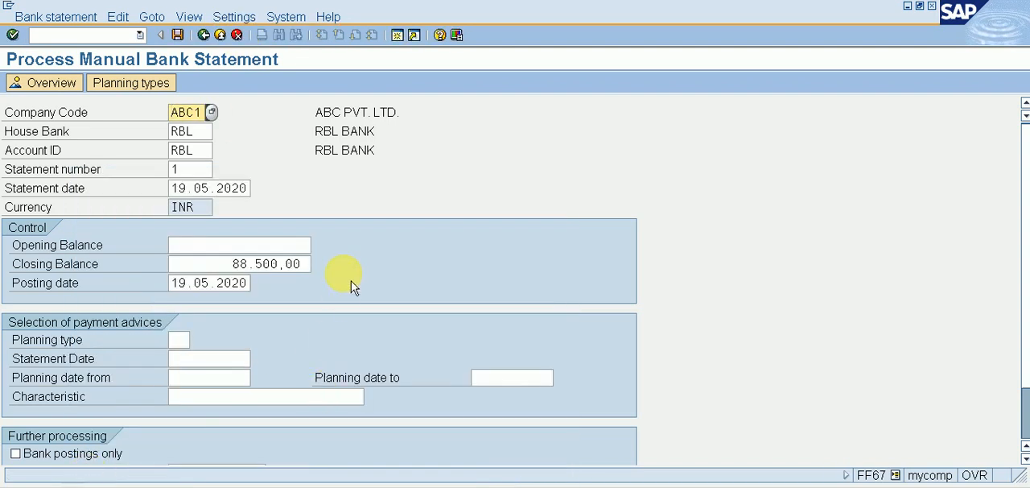
Step: Reopen the posted RBL statement's items with an opening balance of 0, and go back to the header
{"action": "left_click", "coordinate": [296, 246]}
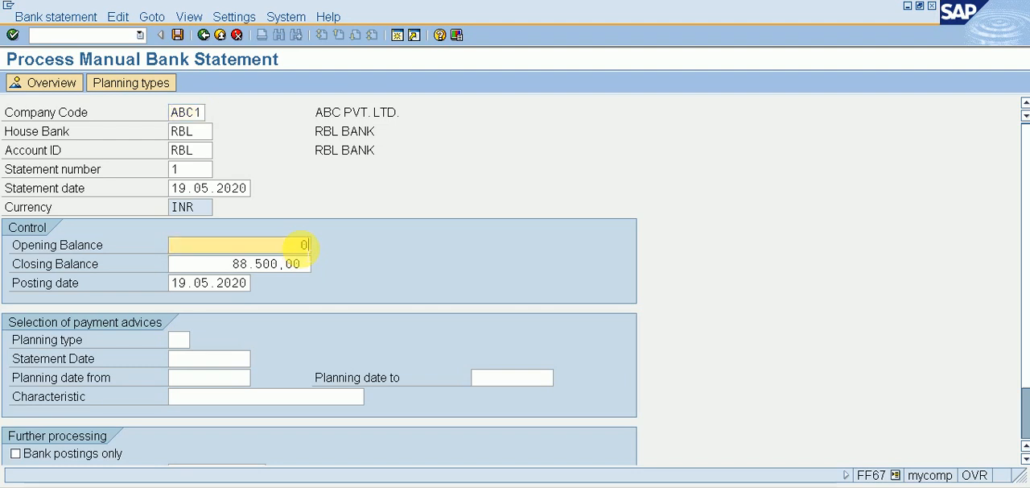
{"action": "key", "text": "Return"}
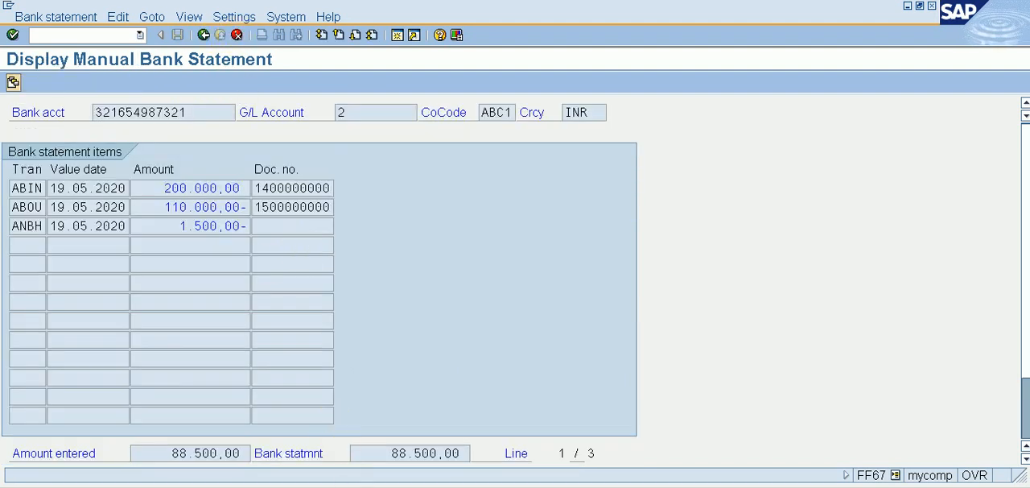
{"action": "left_click", "coordinate": [348, 487]}
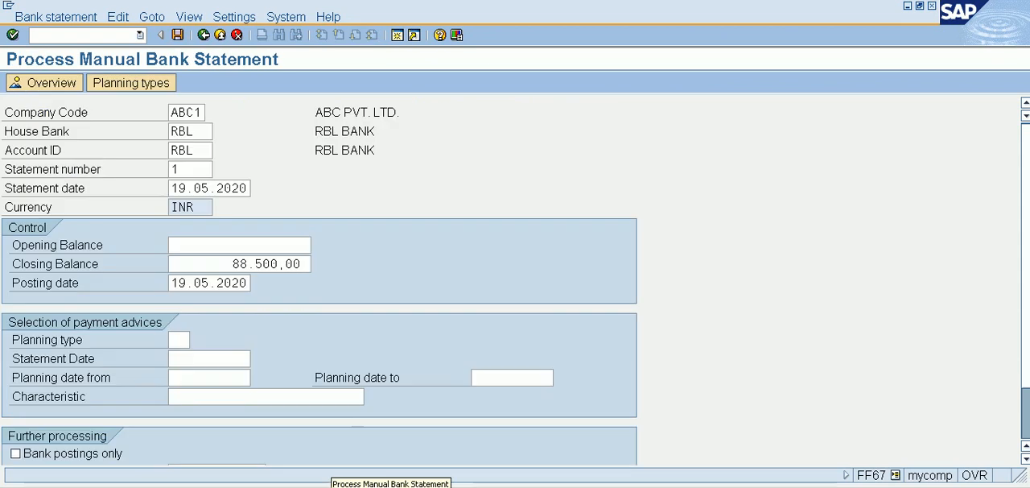
Step: Open the overview of batch input sessions
{"action": "left_click", "coordinate": [286, 16]}
{"action": "mouse_move", "coordinate": [346, 102]}
{"action": "mouse_move", "coordinate": [330, 87]}
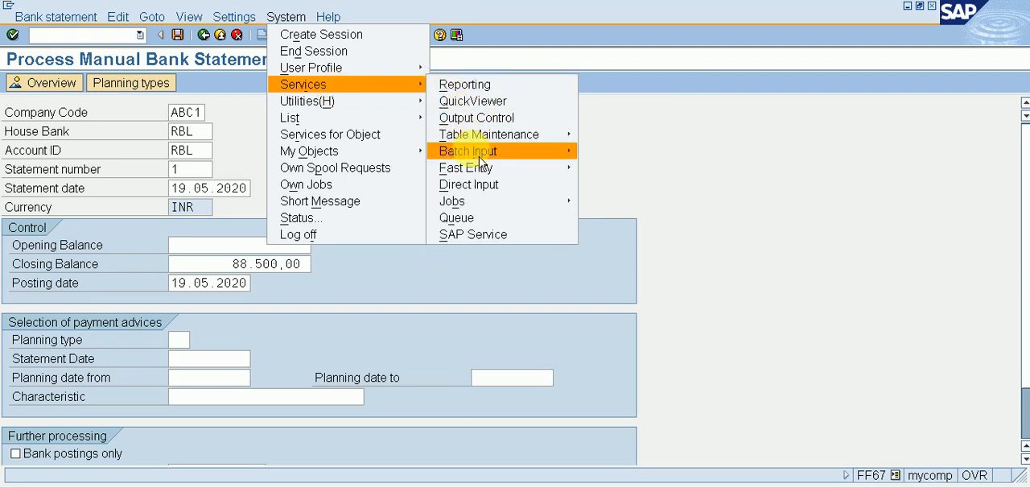
{"action": "mouse_move", "coordinate": [483, 151]}
{"action": "left_click", "coordinate": [613, 153]}
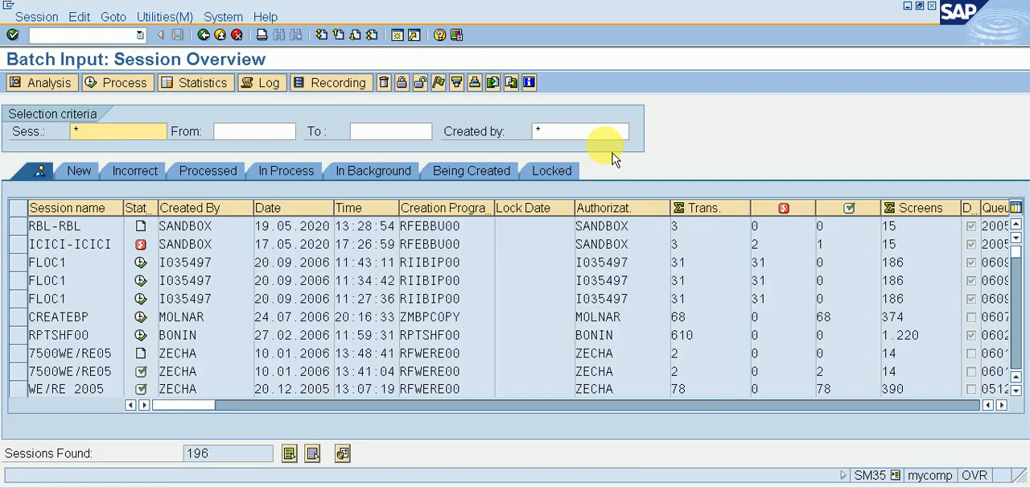
Step: Process the RBL-RBL session in Display errors only mode, and return to the session overview
{"action": "left_click", "coordinate": [18, 226]}
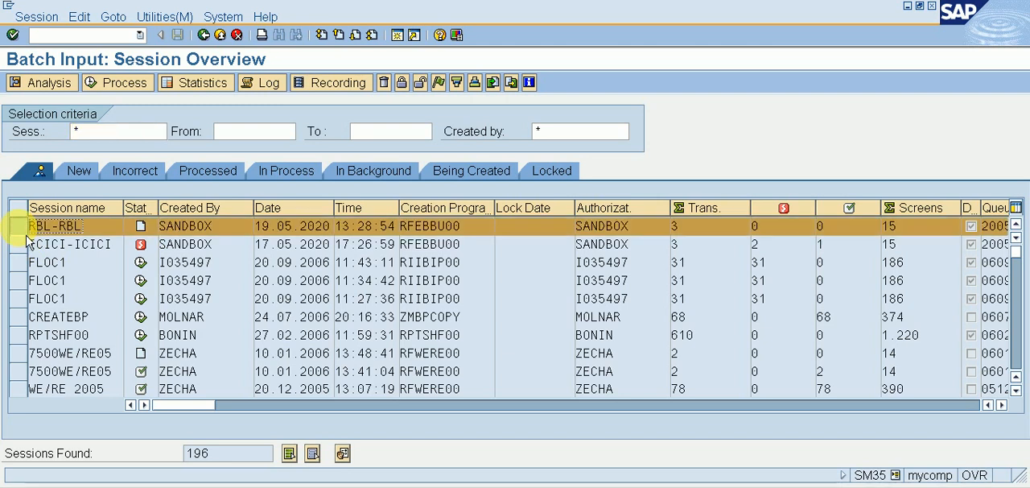
{"action": "left_click", "coordinate": [123, 83]}
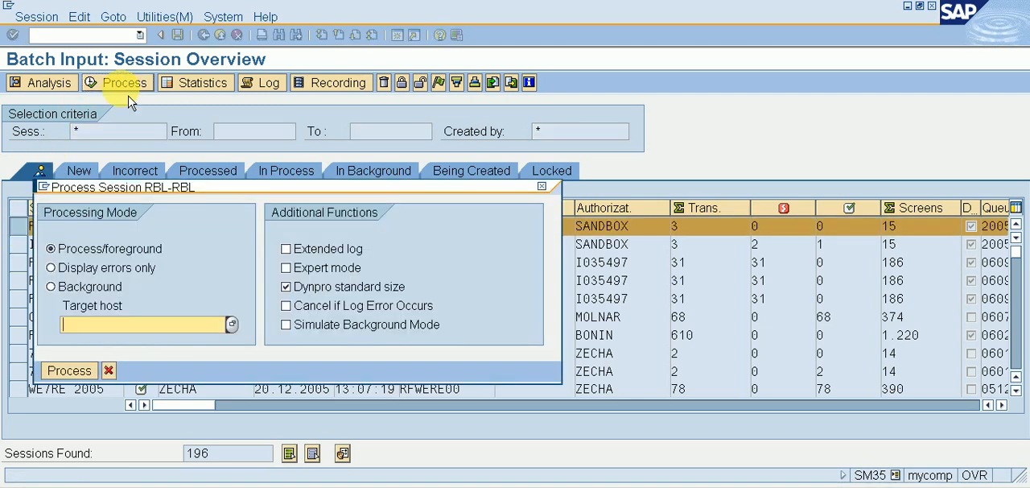
{"action": "left_click", "coordinate": [101, 272]}
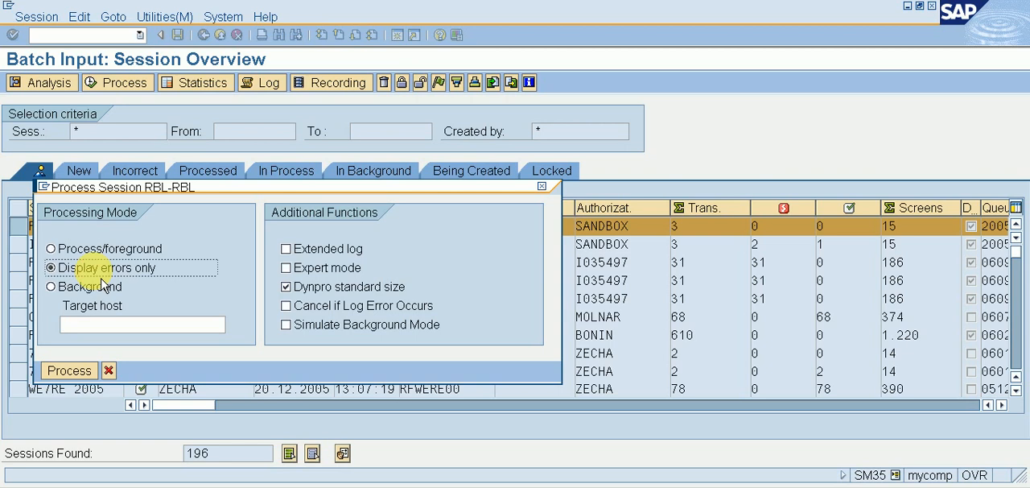
{"action": "left_click", "coordinate": [77, 381]}
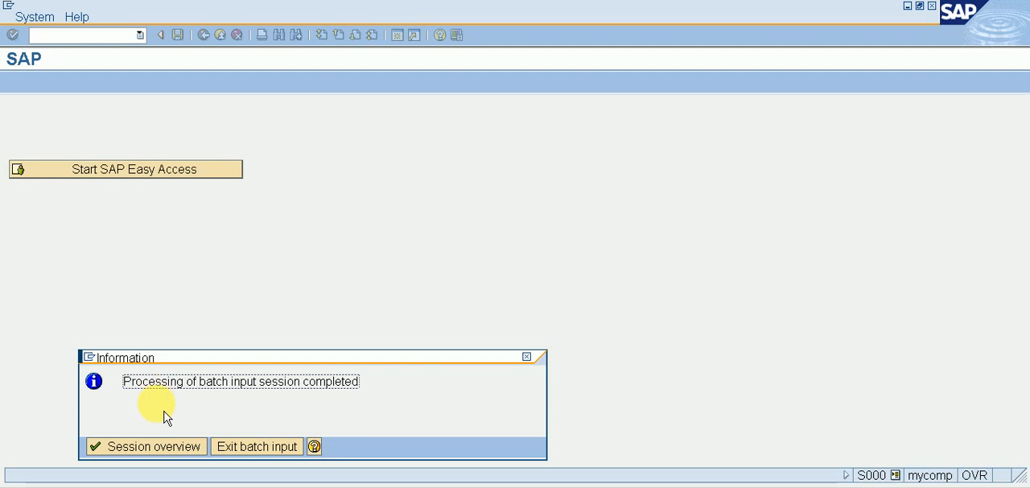
{"action": "left_click", "coordinate": [152, 452]}
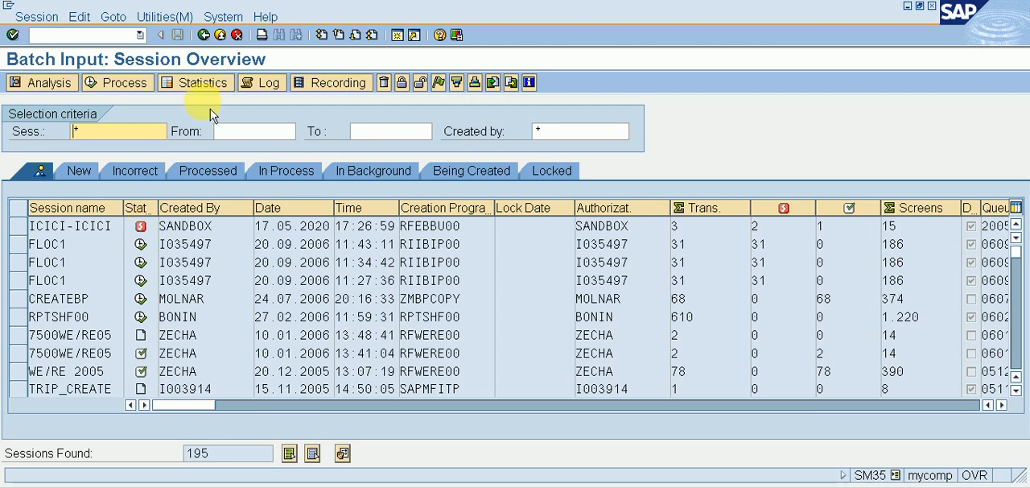
Step: Start transaction FBL3N and set the line item status selection to cleared items
{"action": "left_click", "coordinate": [105, 35]}
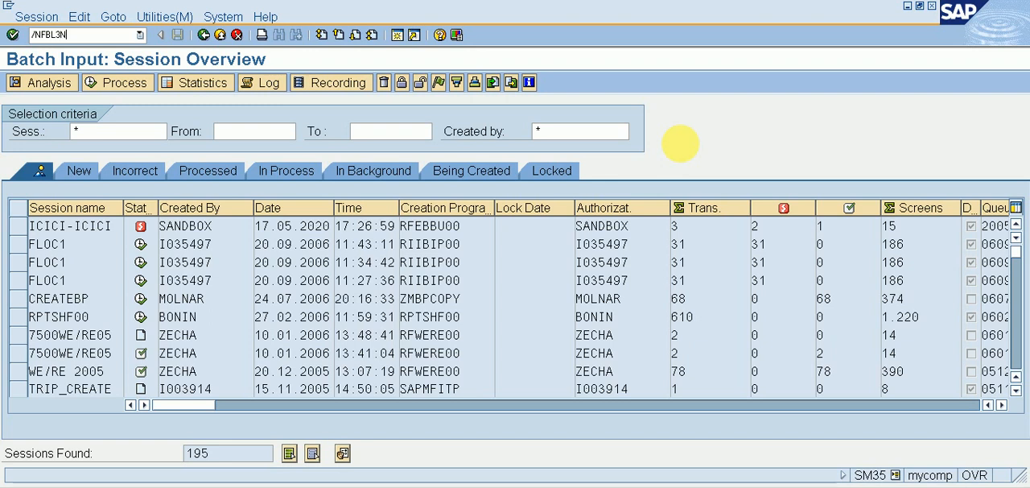
{"action": "key", "text": "Return"}
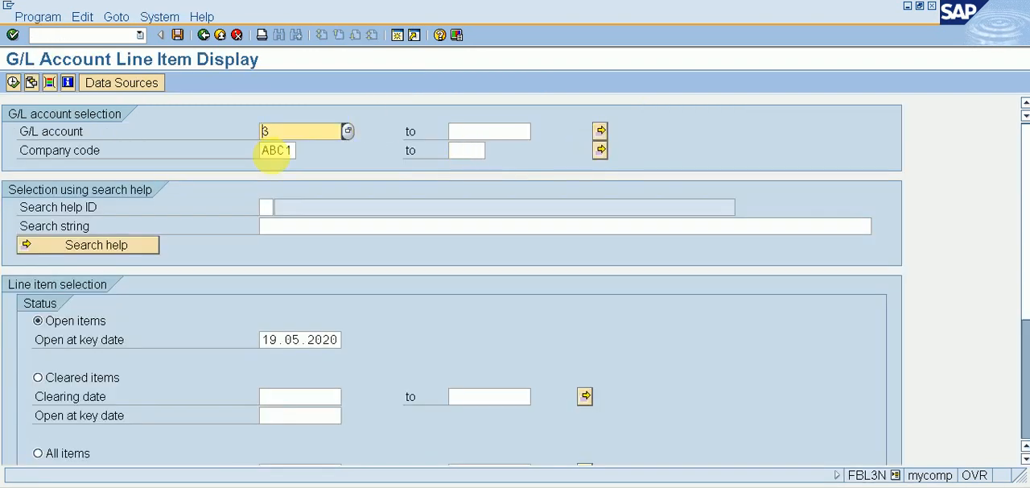
{"action": "left_click", "coordinate": [74, 378]}
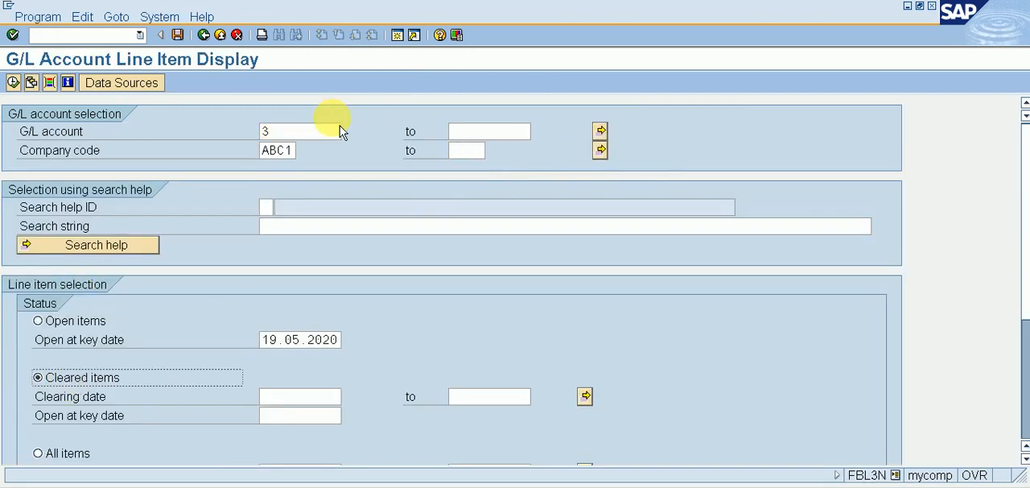
Step: Select G/L accounts 2, 3, 4 and 401 as single values, and display their cleared line items for company code ABC1
{"action": "left_click", "coordinate": [332, 135]}
{"action": "left_click", "coordinate": [601, 132]}
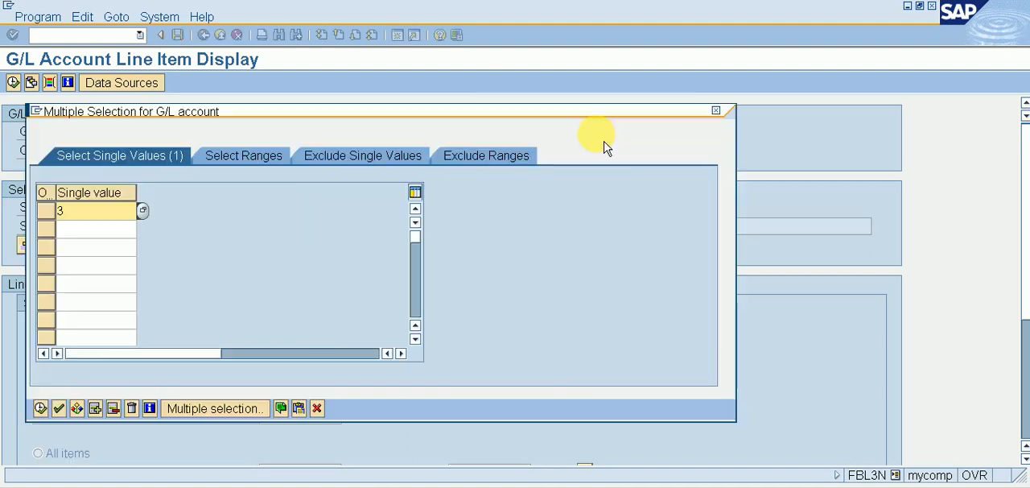
{"action": "key", "text": "BackSpace"}
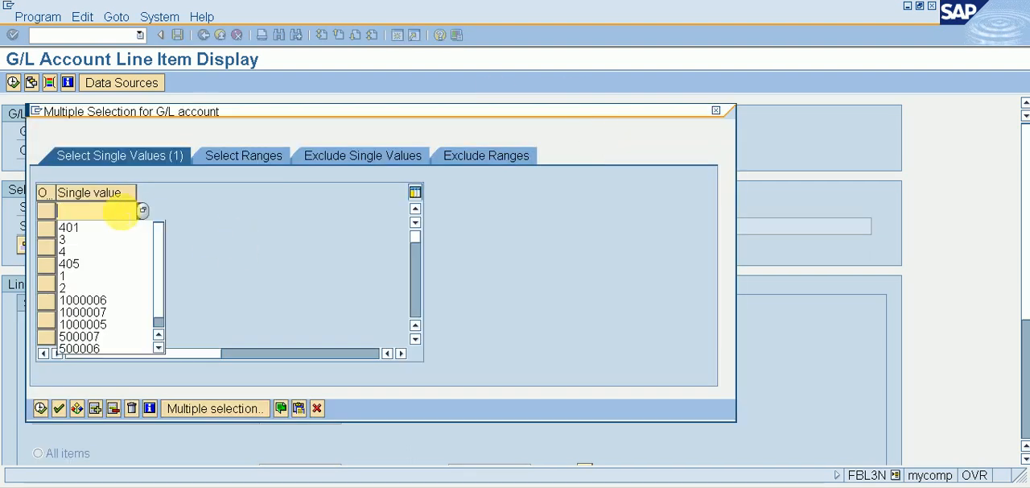
{"action": "type", "text": "2"}
{"action": "key", "text": "Down"}
{"action": "type", "text": "3"}
{"action": "key", "text": "Down"}
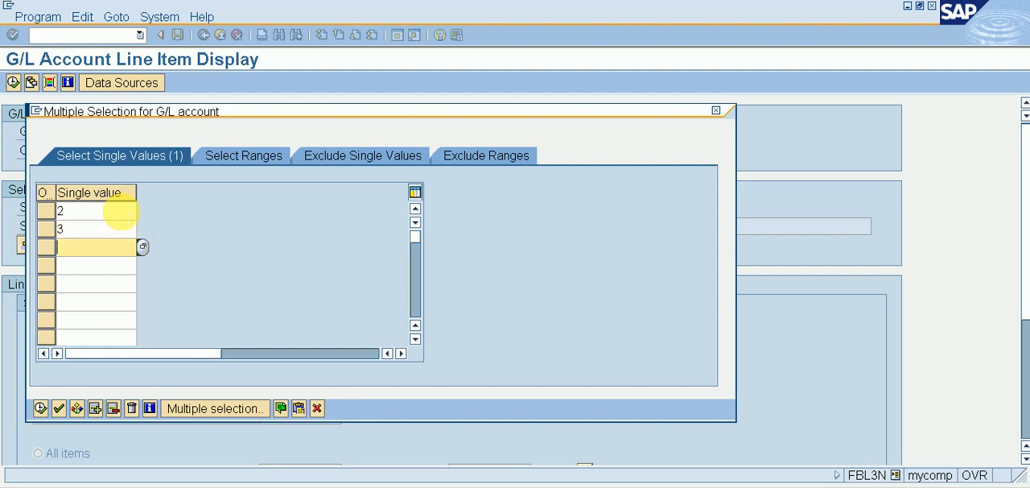
{"action": "type", "text": "4"}
{"action": "key", "text": "Down"}
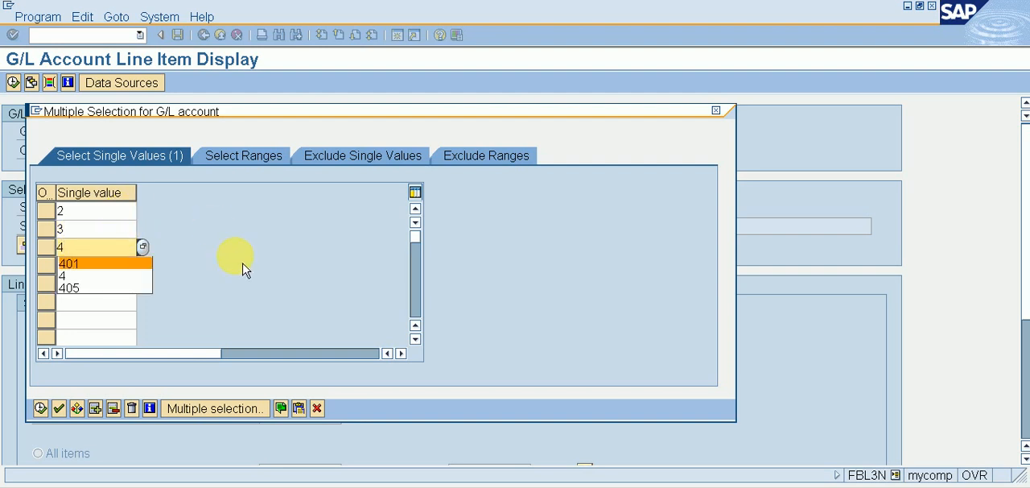
{"action": "left_click", "coordinate": [242, 264]}
{"action": "left_click", "coordinate": [119, 266]}
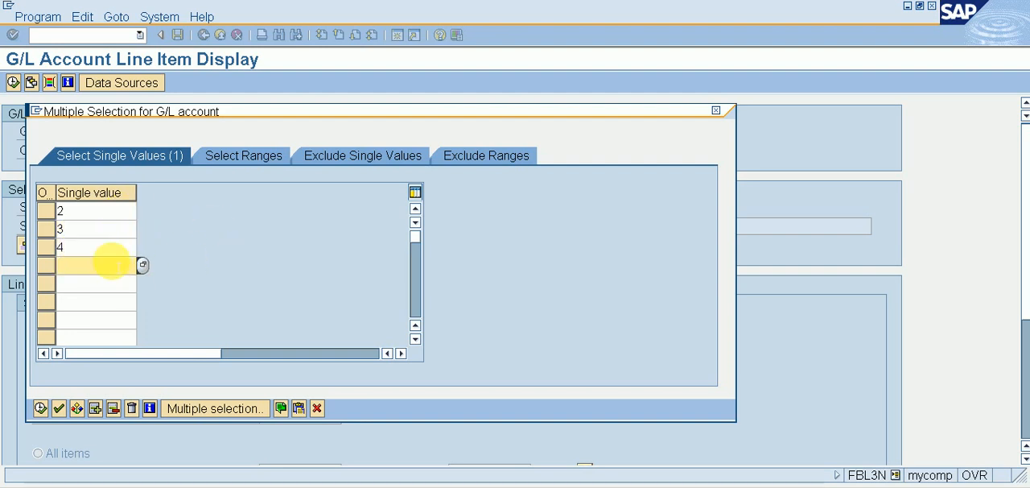
{"action": "type", "text": "401"}
{"action": "key", "text": "Return"}
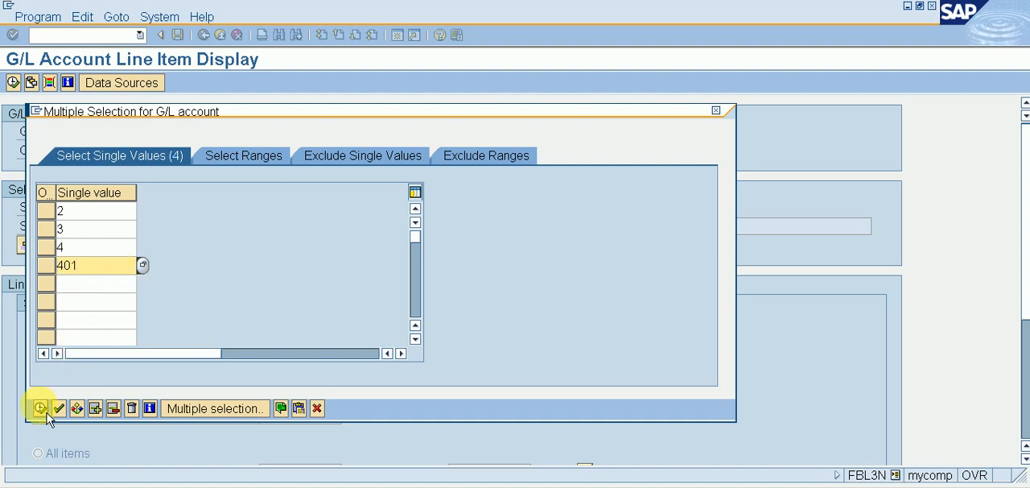
{"action": "left_click", "coordinate": [40, 408]}
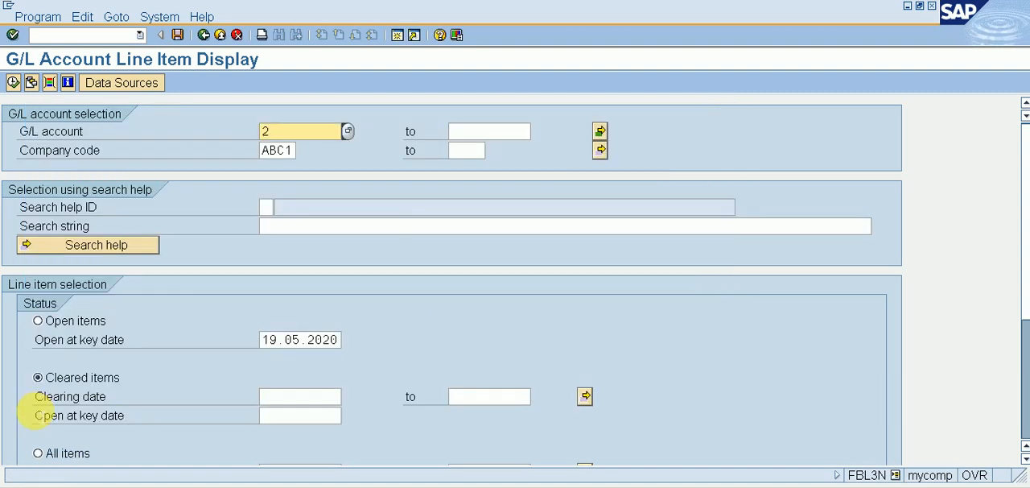
{"action": "left_click", "coordinate": [19, 87]}
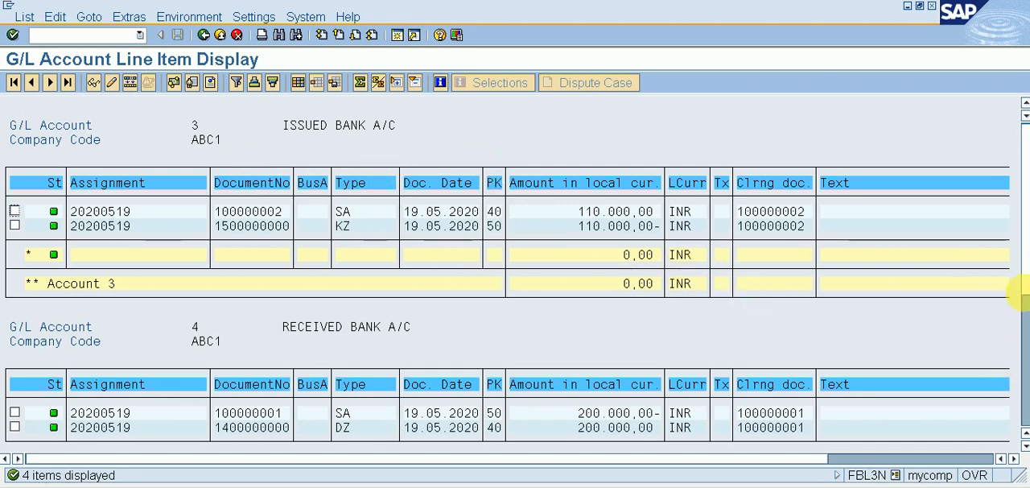
Step: Review the cleared line items of the issued and received bank accounts, and return to the selection screen
{"action": "left_click_drag", "start_coordinate": [1021, 294], "coordinate": [1028, 374]}
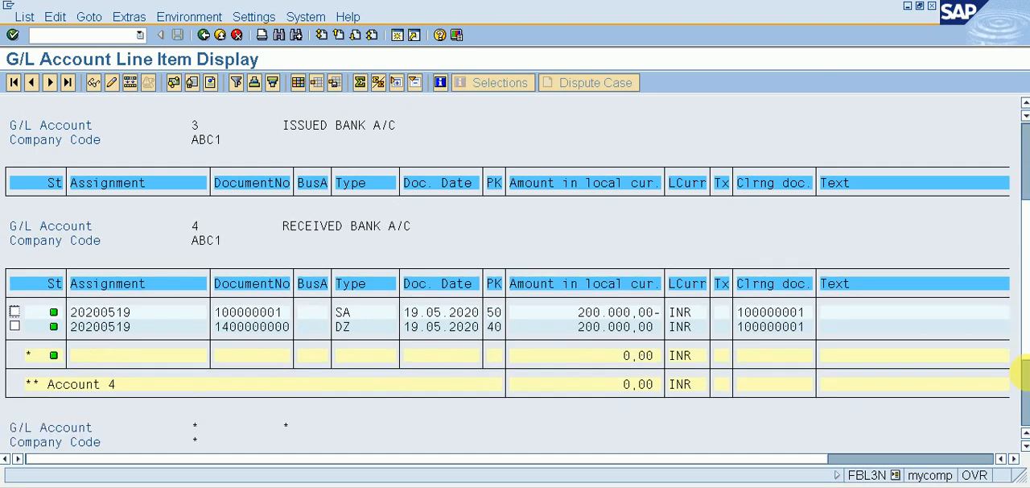
{"action": "scroll", "coordinate": [1028, 375], "scroll_direction": "up", "scroll_amount": 1}
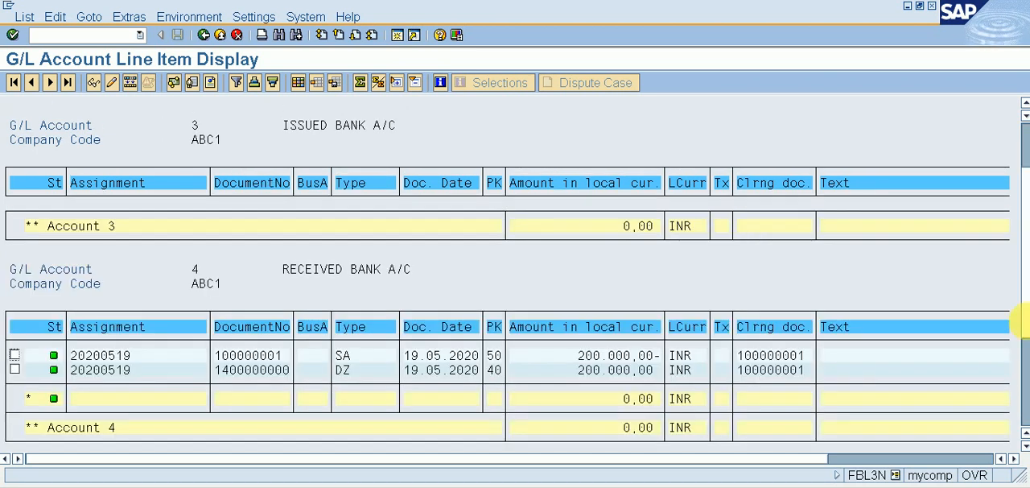
{"action": "left_click_drag", "start_coordinate": [1028, 321], "coordinate": [1028, 412]}
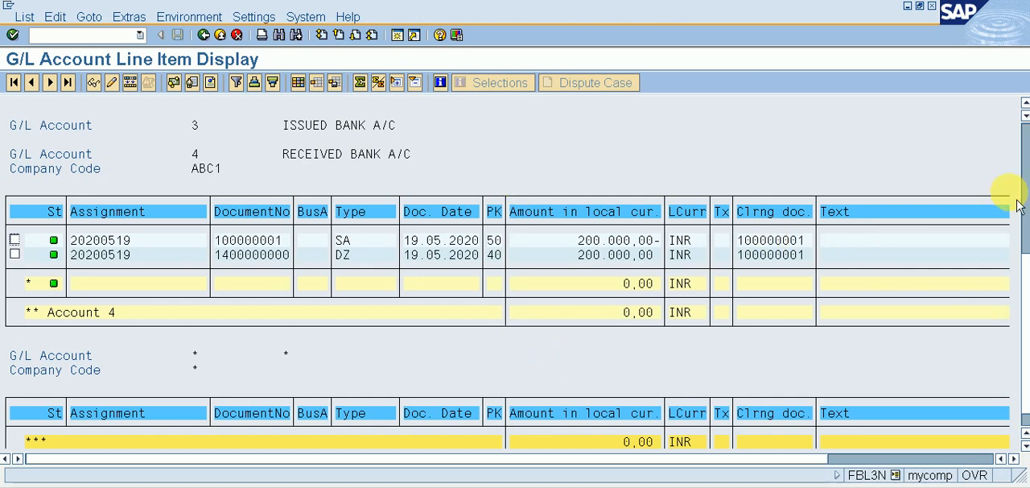
{"action": "scroll", "coordinate": [1021, 400], "scroll_direction": "down", "scroll_amount": 1}
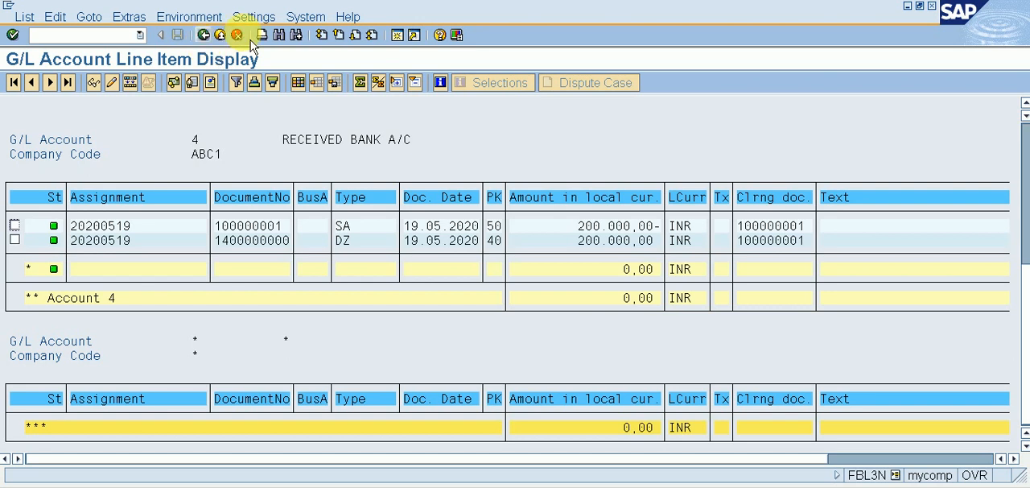
{"action": "scroll", "coordinate": [1018, 164], "scroll_direction": "up", "scroll_amount": 5}
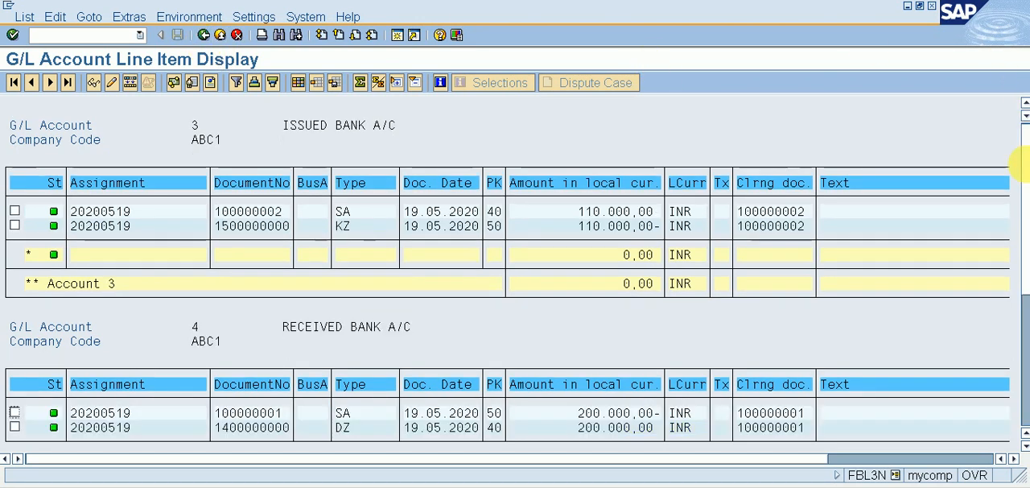
{"action": "left_click", "coordinate": [203, 36]}
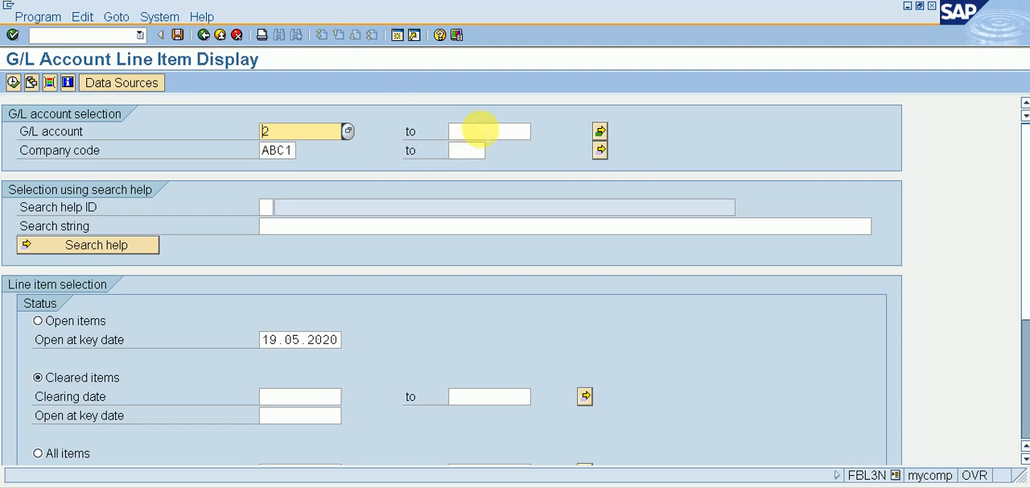
Step: Check the single values in the multiple selection for G/L account, and accept the list
{"action": "left_click", "coordinate": [476, 132]}
{"action": "left_click", "coordinate": [600, 133]}
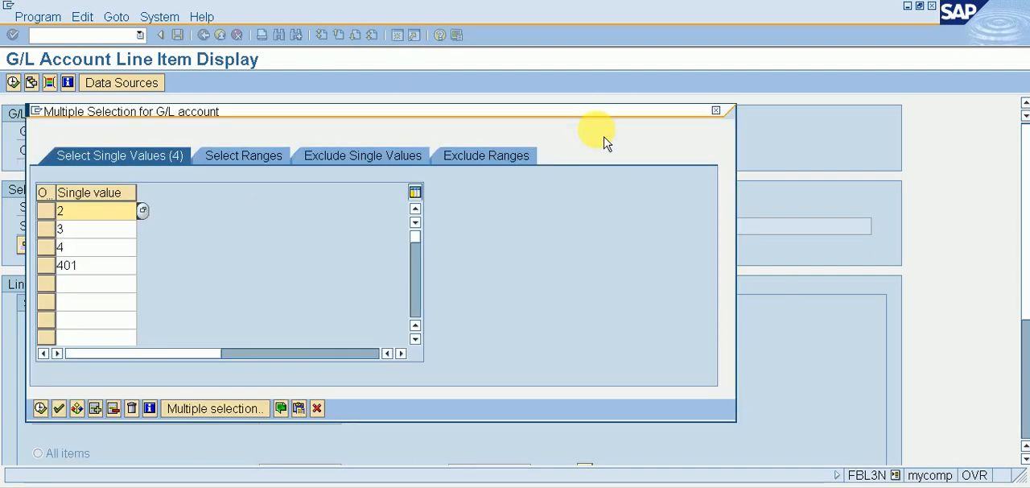
{"action": "left_click", "coordinate": [87, 266]}
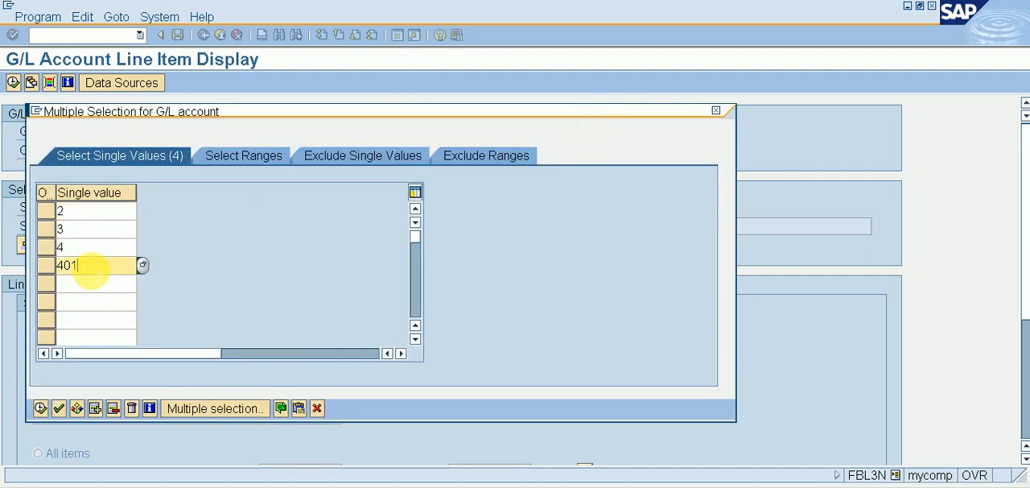
{"action": "left_click", "coordinate": [59, 409]}
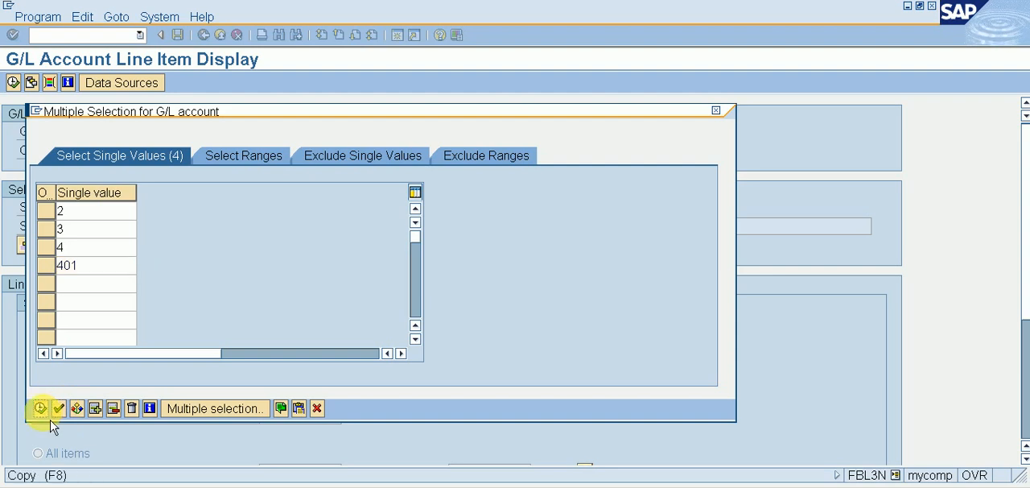
{"action": "left_click", "coordinate": [39, 409]}
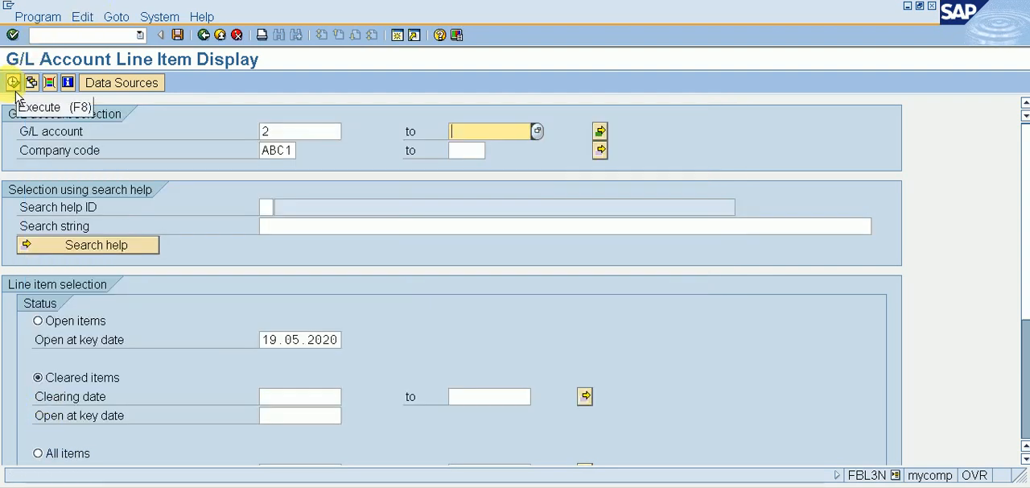
Step: Display all line items for the selected G/L accounts, and review the balances from main bank account 2 to bank charges account 401
{"action": "left_click", "coordinate": [66, 461]}
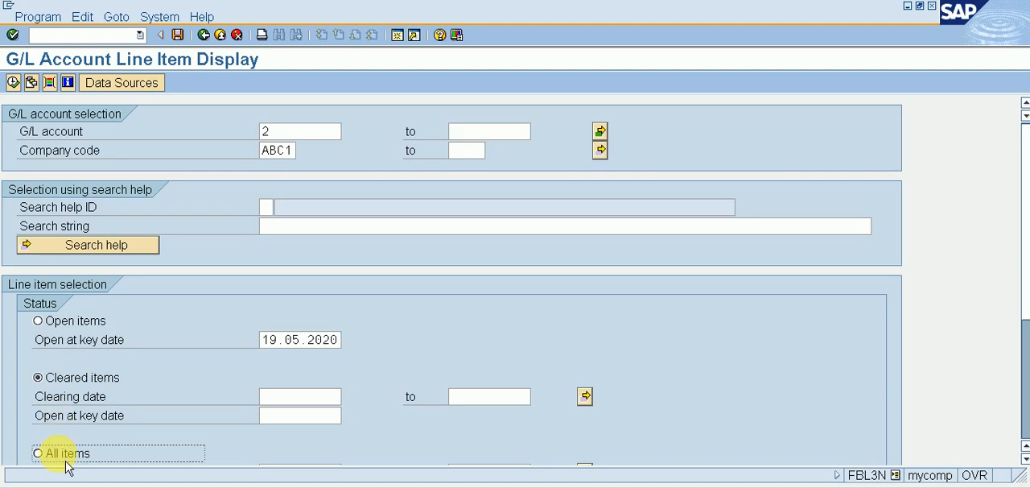
{"action": "left_click", "coordinate": [14, 84]}
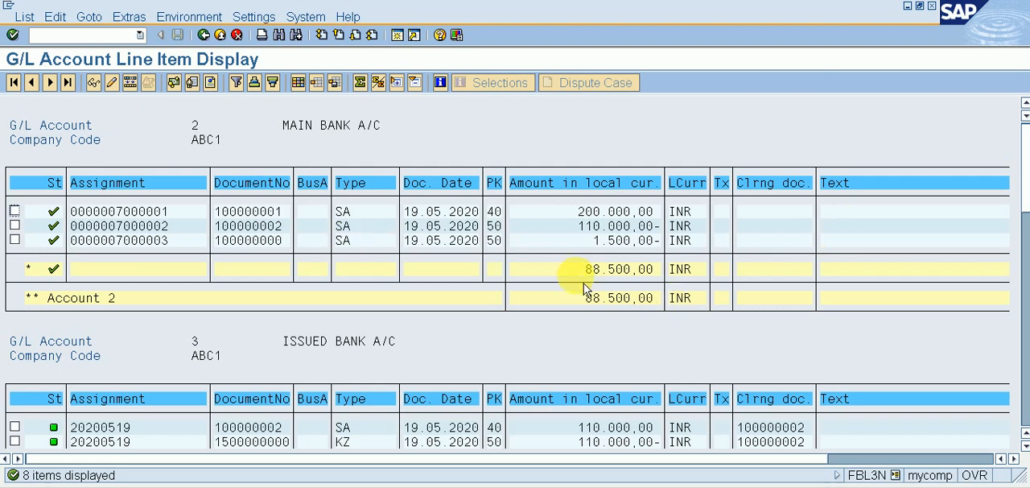
{"action": "left_click_drag", "start_coordinate": [578, 272], "coordinate": [653, 271]}
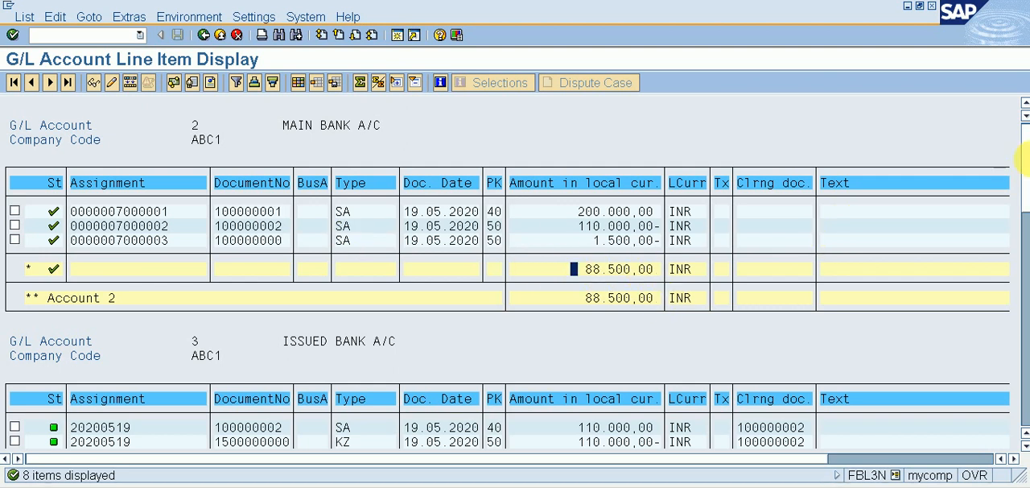
{"action": "left_click_drag", "start_coordinate": [1019, 173], "coordinate": [1016, 401]}
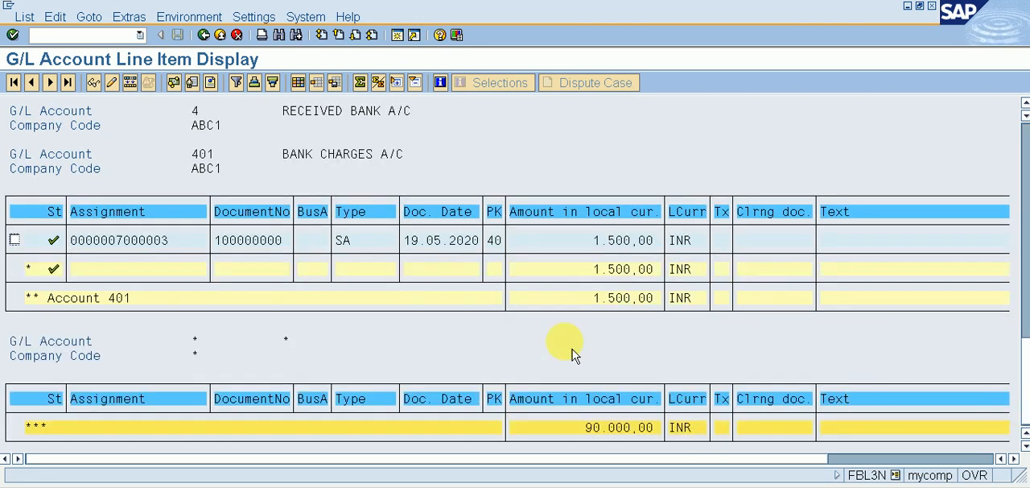
{"action": "left_click", "coordinate": [351, 251]}
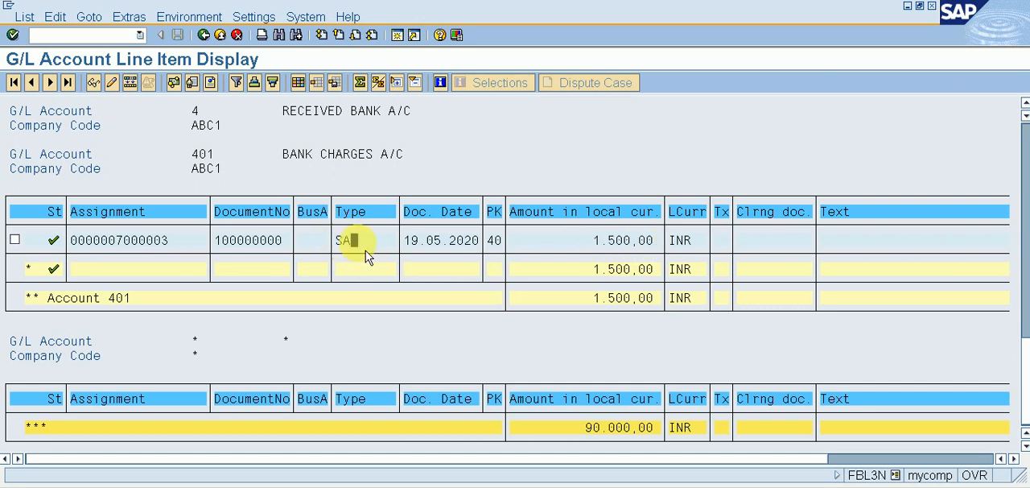